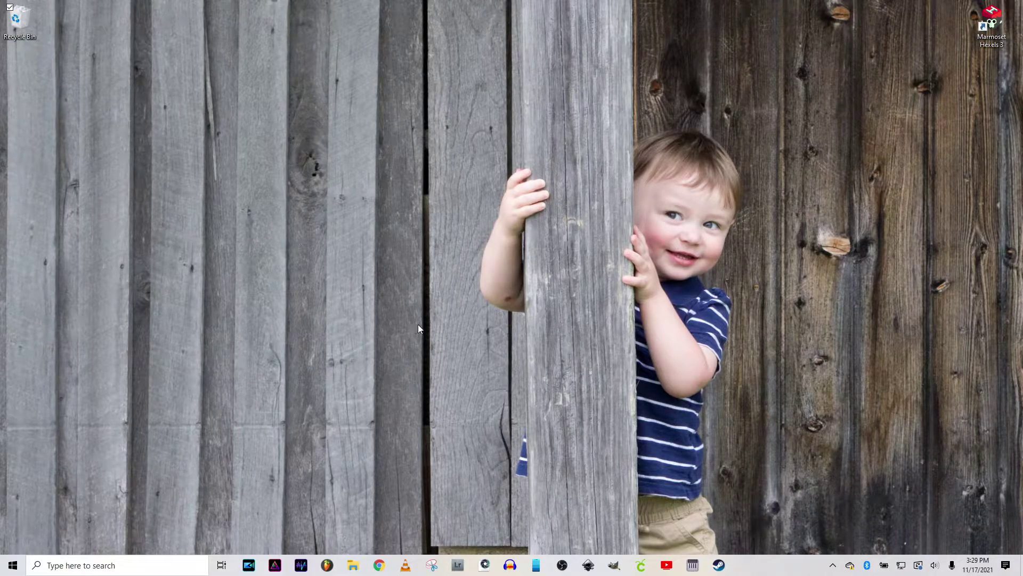
Launch Marmoset Hexels 3 from the desktop
left_click(997, 27)
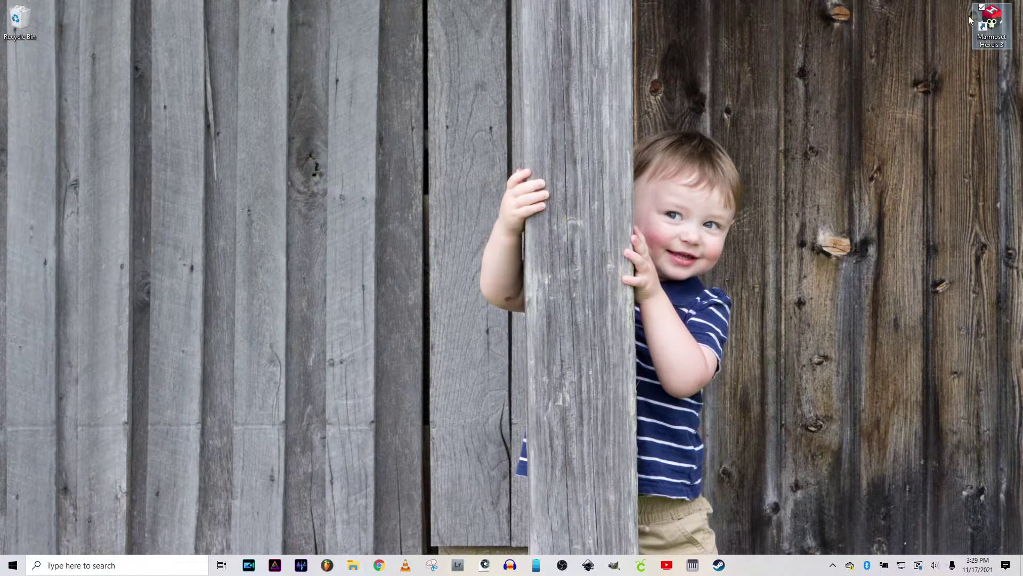
double_click(993, 25)
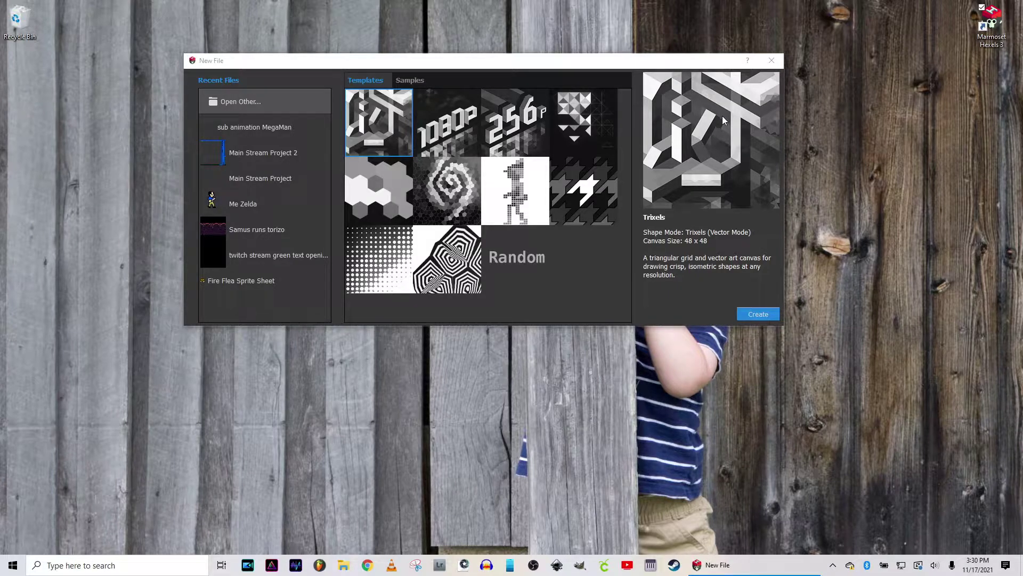
Preview the new-file templates from Pixel Trixels 1080p through Groovy Voronoi, examining each one's shape mode and canvas size
left_click(458, 124)
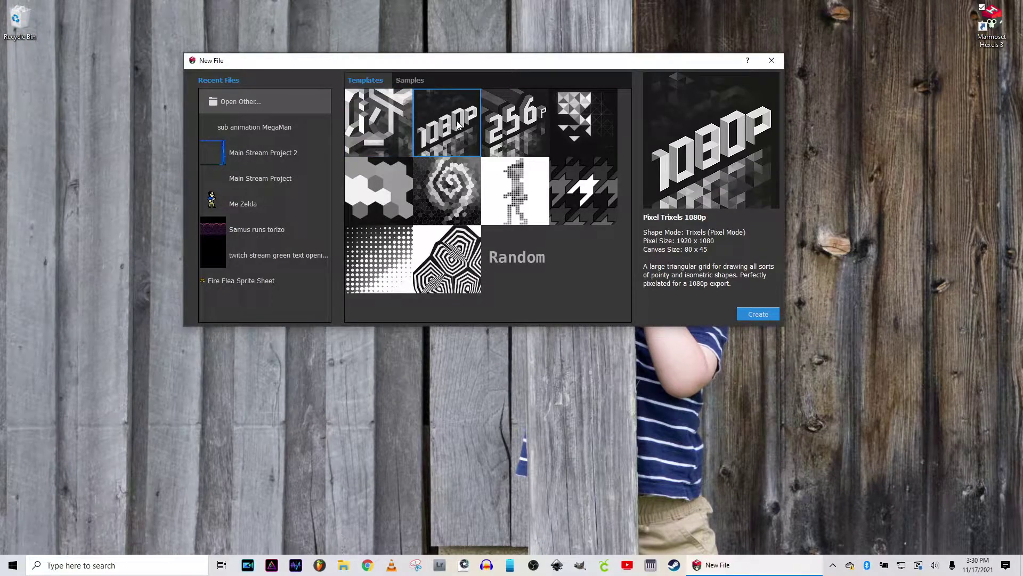
left_click(515, 130)
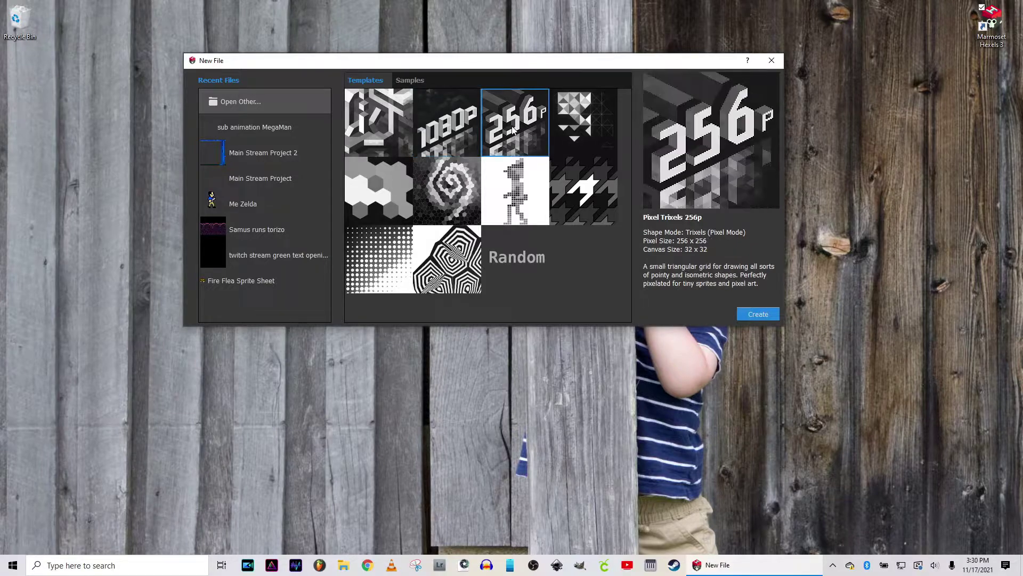
left_click(580, 119)
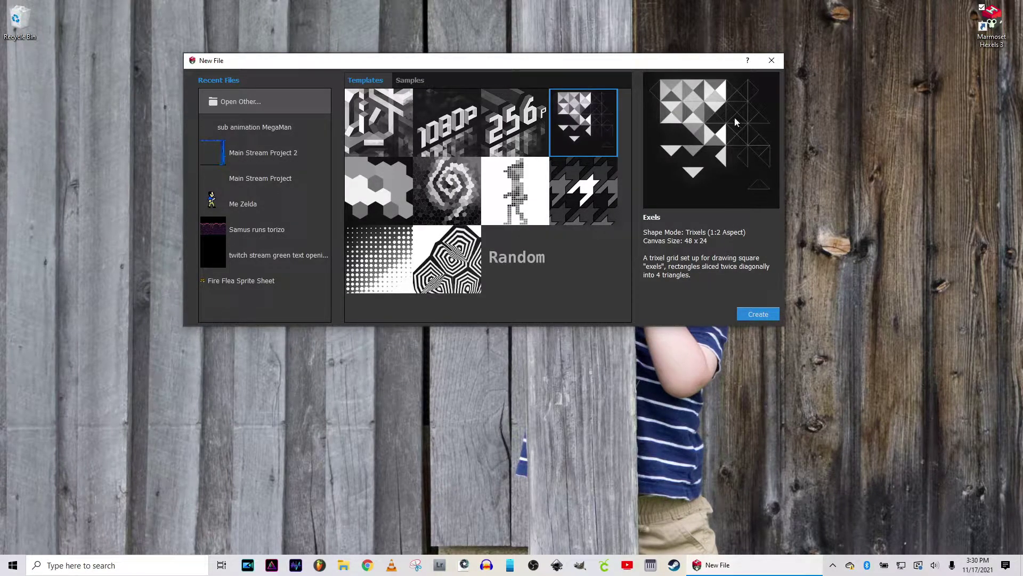
left_click(390, 177)
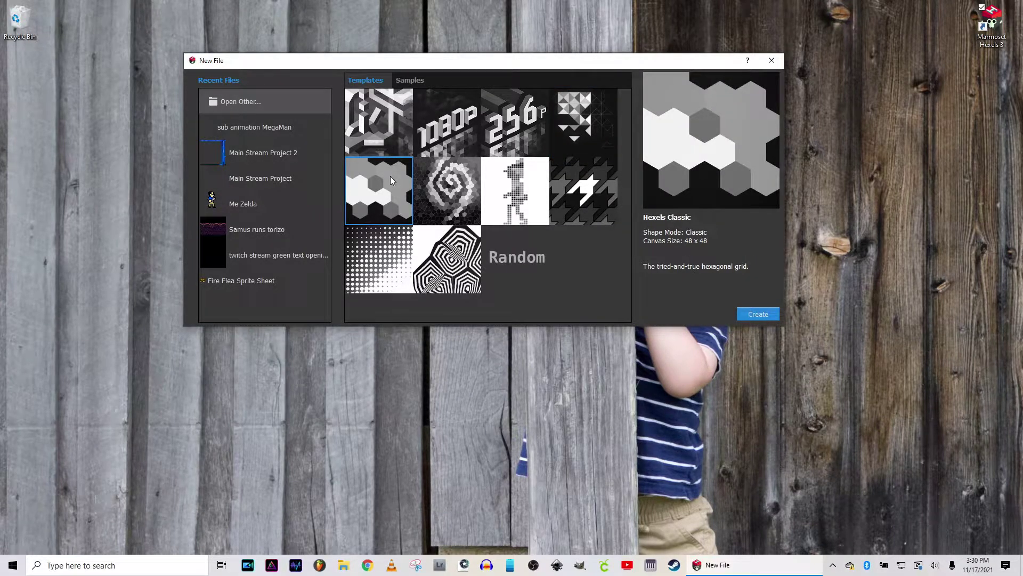
left_click(468, 191)
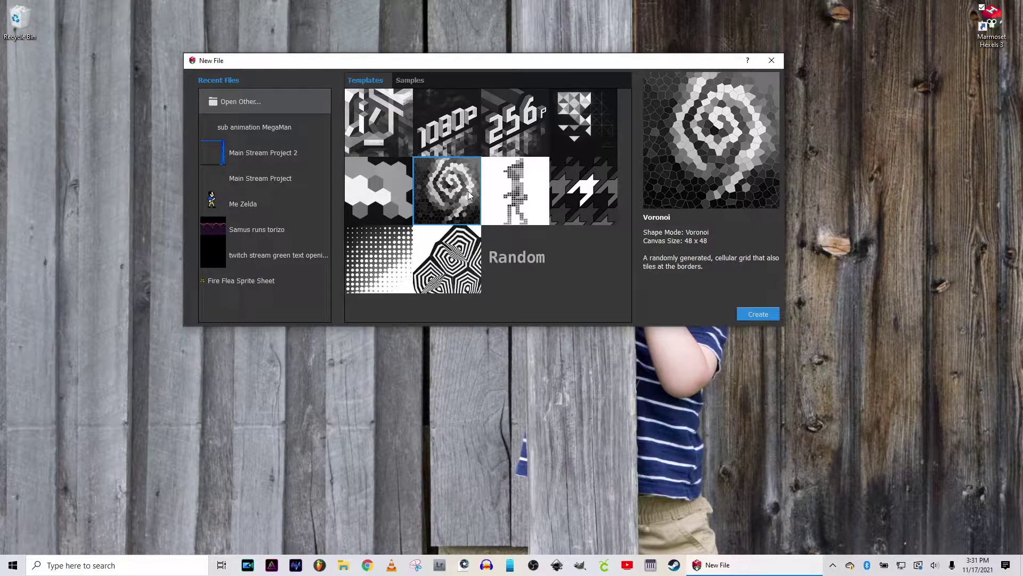
left_click(495, 212)
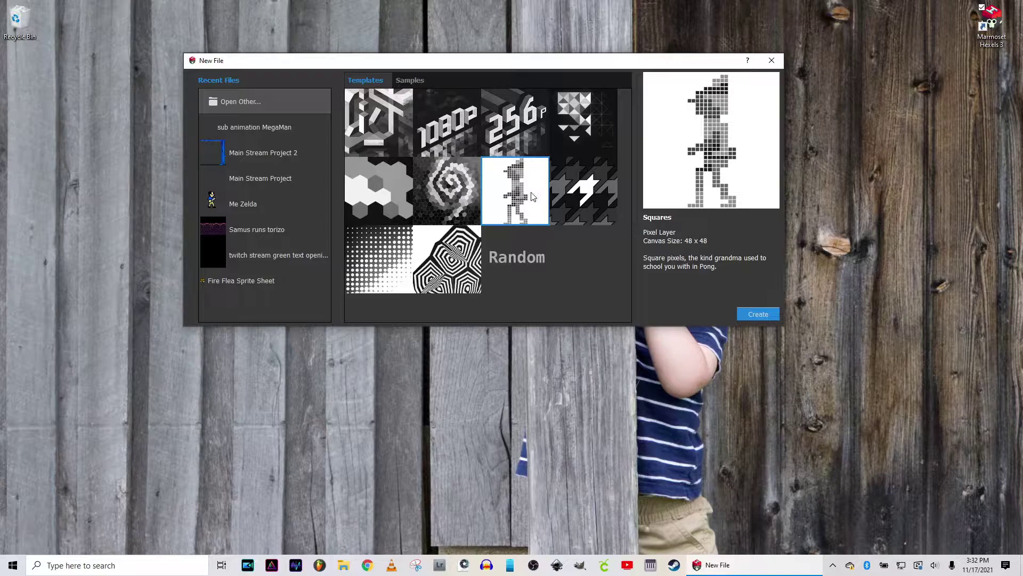
left_click(594, 198)
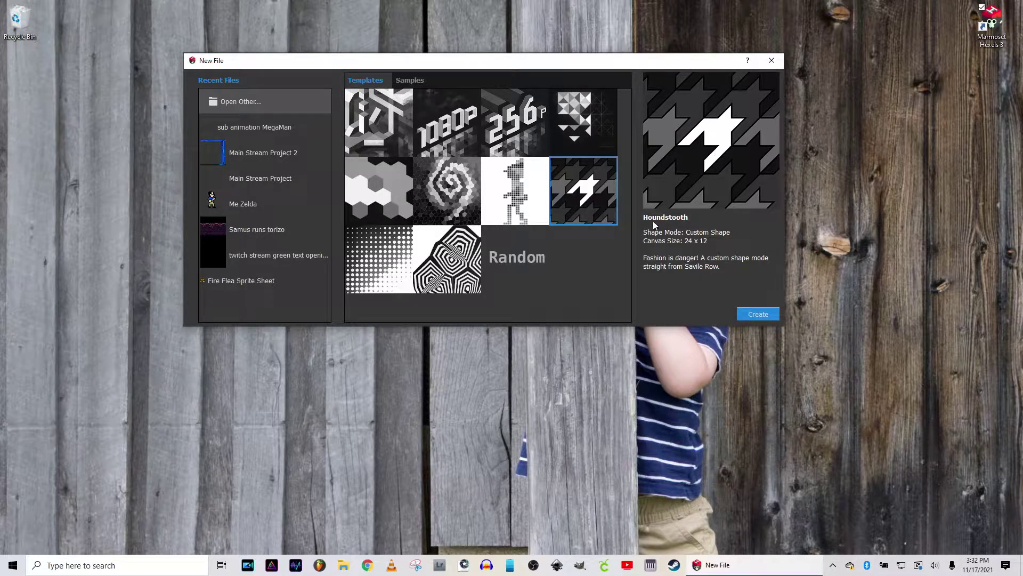
left_click(379, 275)
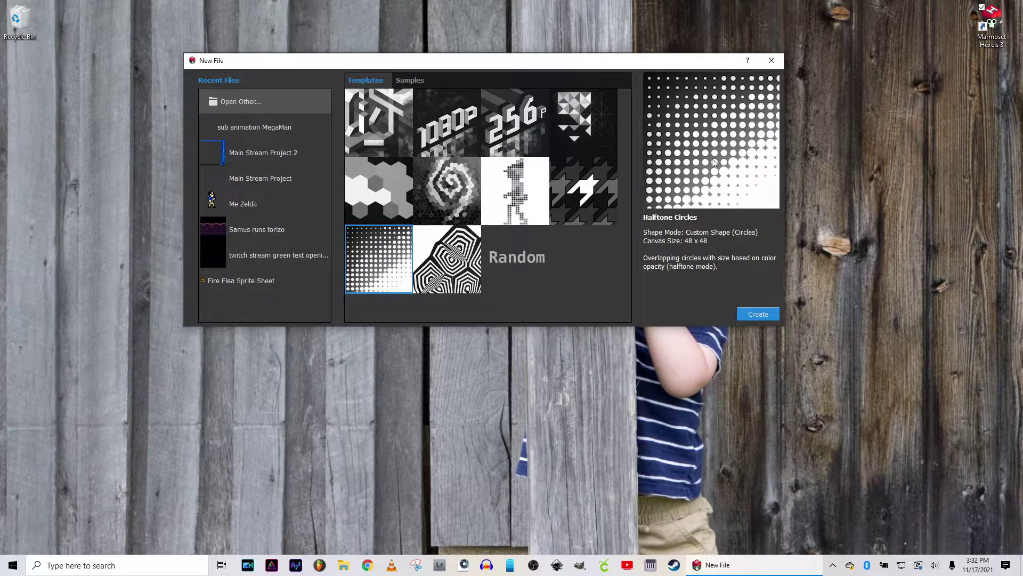
left_click(432, 263)
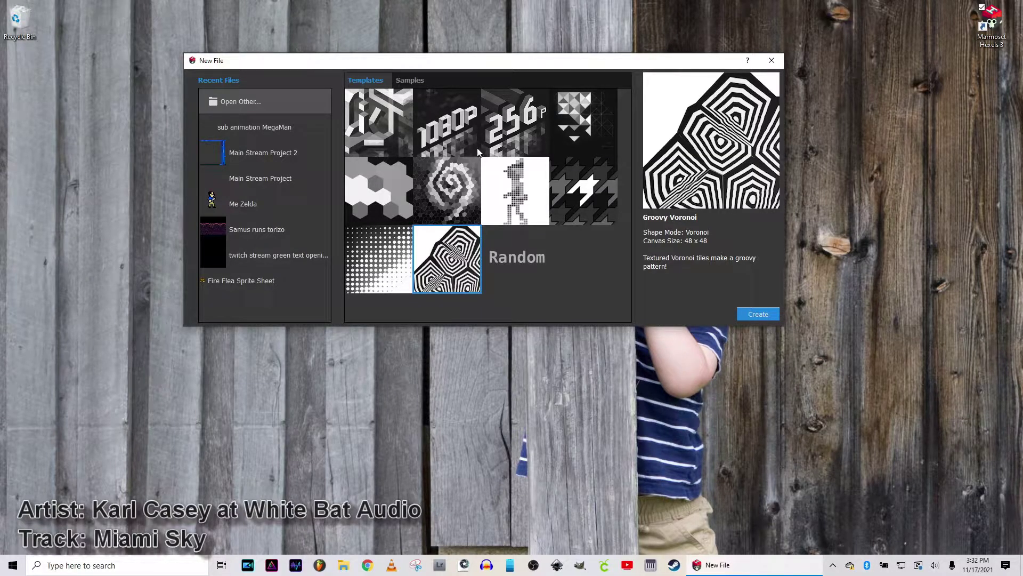
Browse the collection of sample artworks offered for a new file
left_click(406, 85)
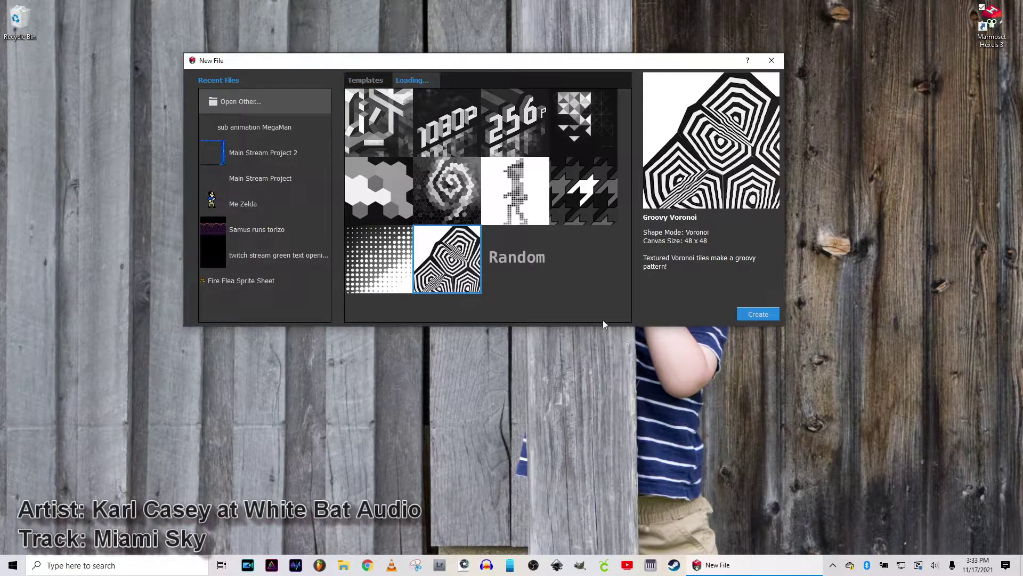
scroll(496, 139, "down", 5)
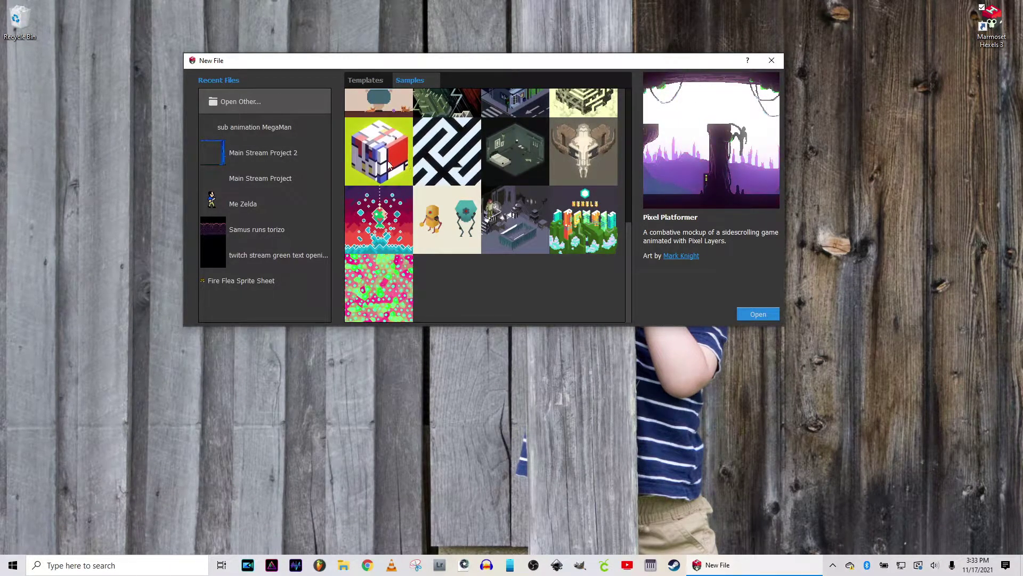
scroll(416, 261, "up", 3)
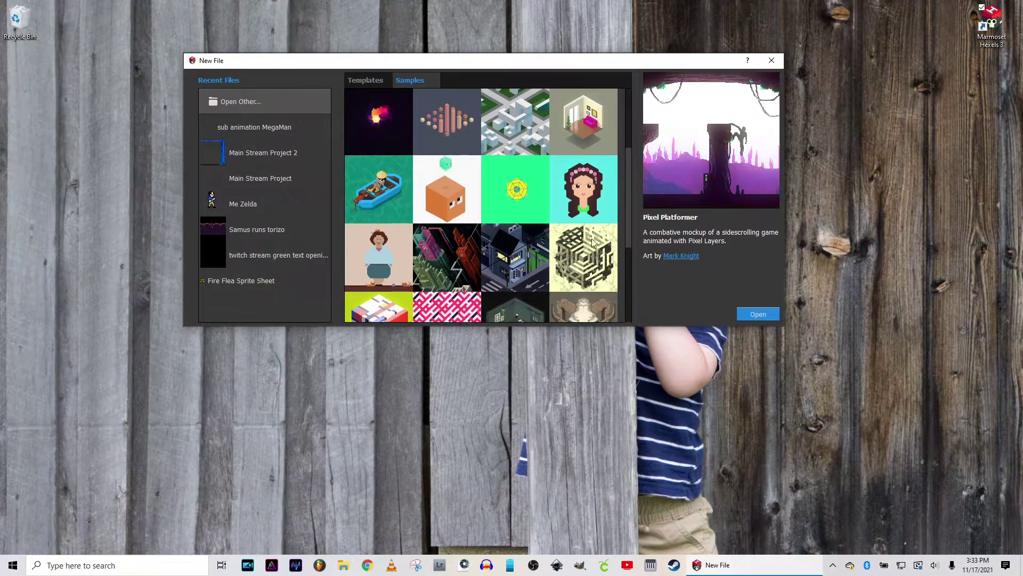
scroll(540, 255, "up", 2)
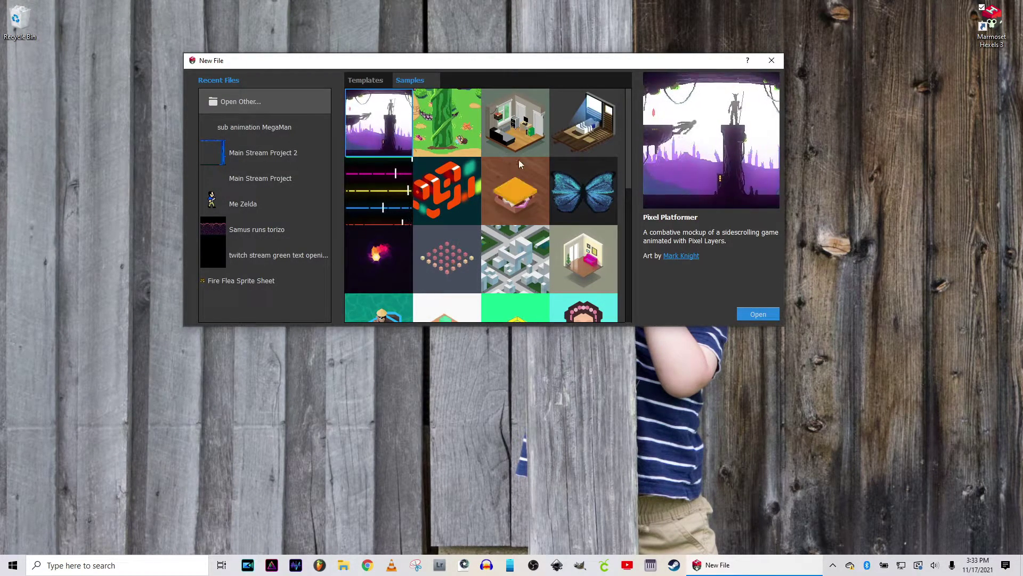
Create a new file from the Squares pixel-layer template
left_click(365, 80)
left_click(522, 210)
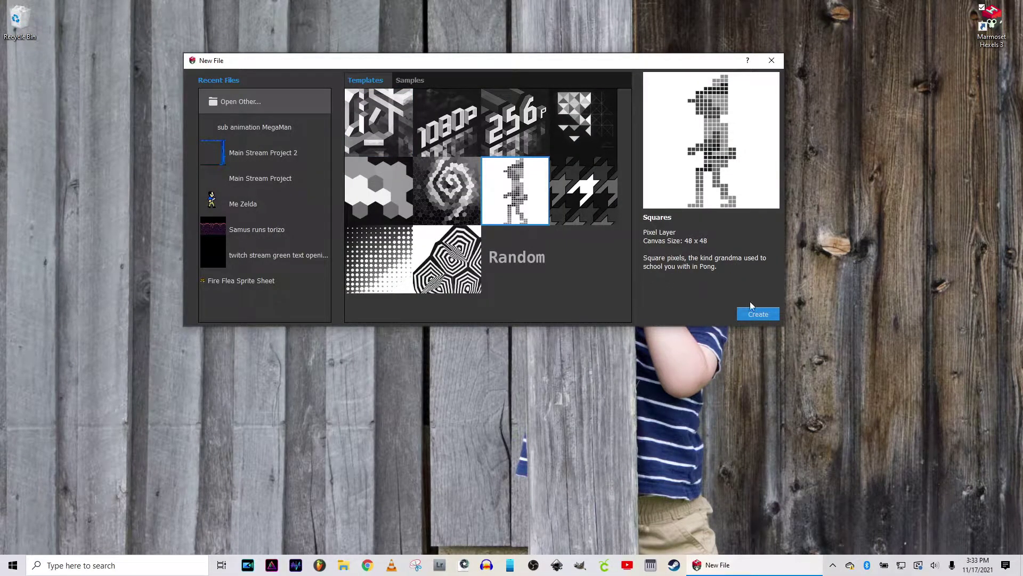
left_click(767, 315)
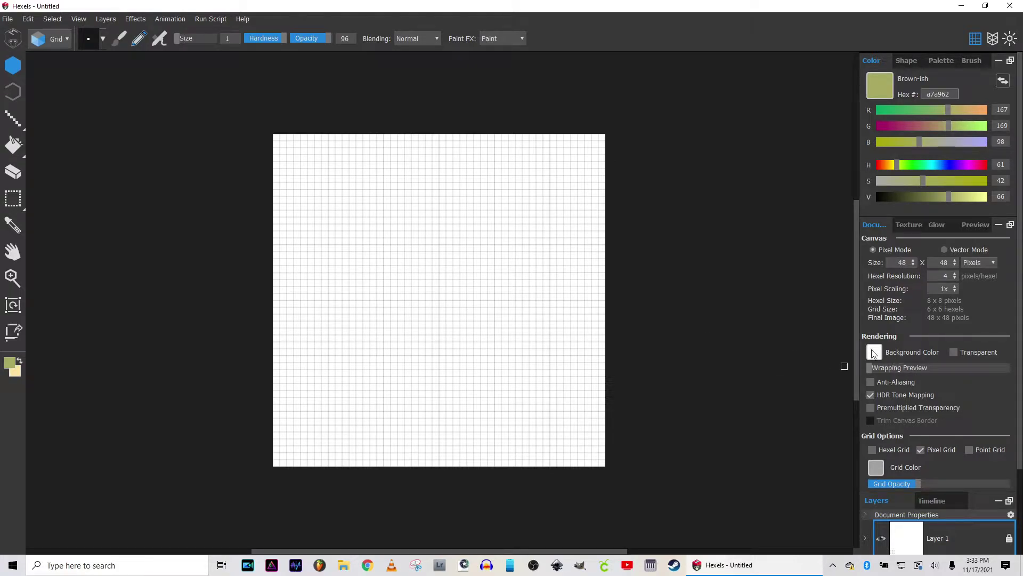
Make the canvas background transparent and lower the grid opacity to about one fifth
left_click(953, 352)
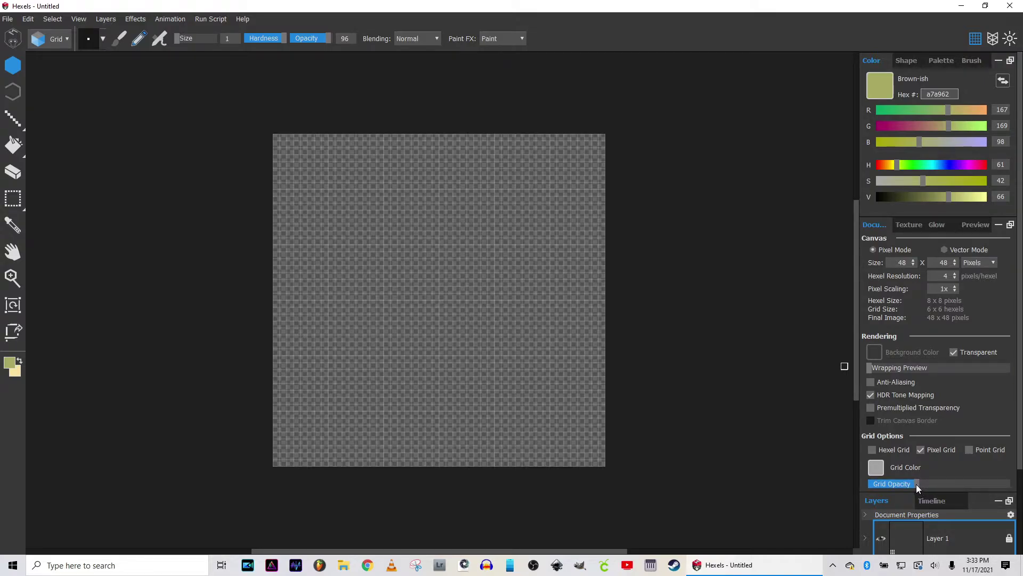
left_click_drag(893, 484, 1010, 484)
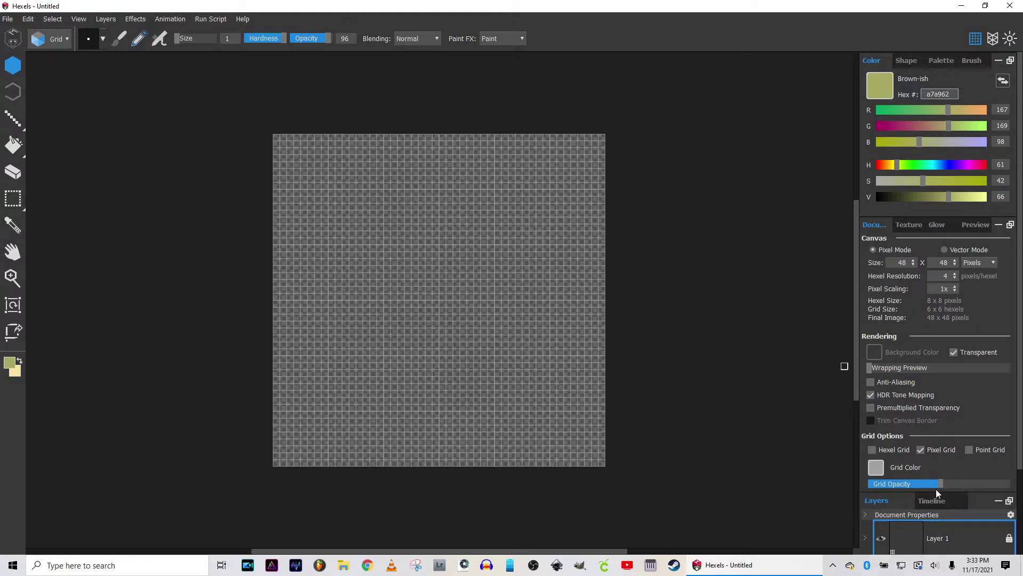
left_click_drag(939, 490, 885, 495)
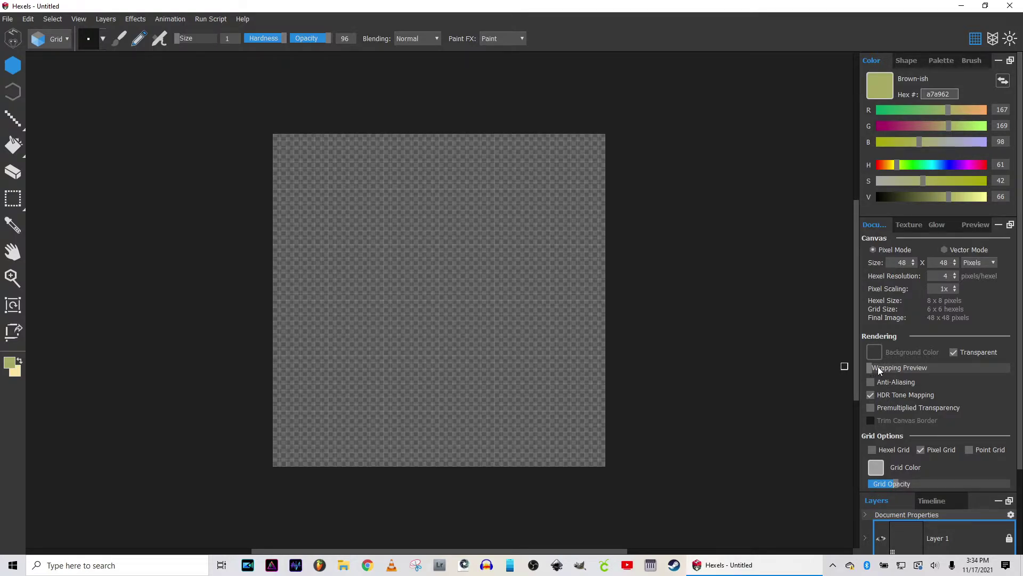
Try the wrapping preview at different strengths up to full, and settle on about one third
left_click(913, 366)
left_click_drag(903, 365, 935, 368)
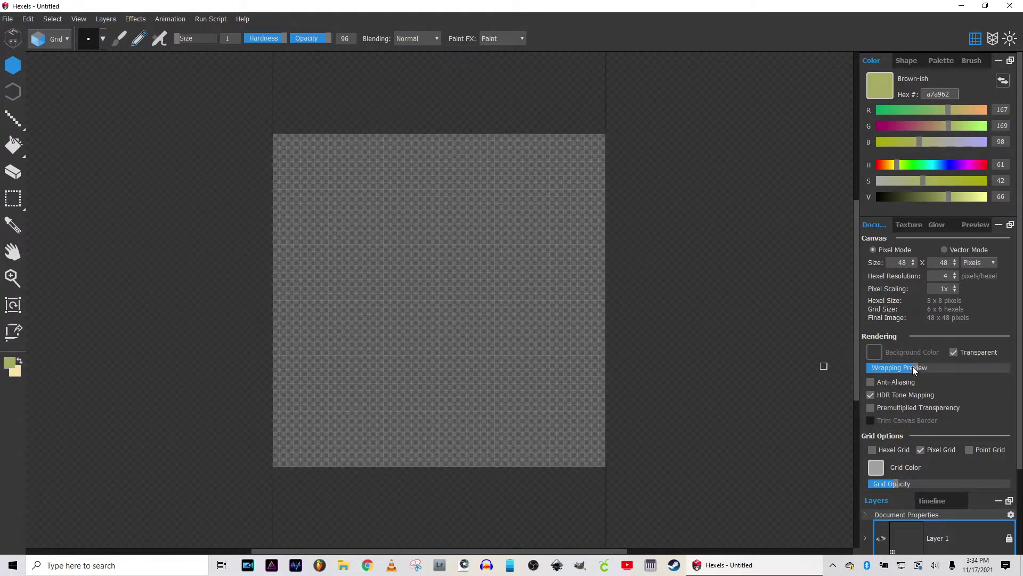
left_click_drag(922, 366, 1009, 368)
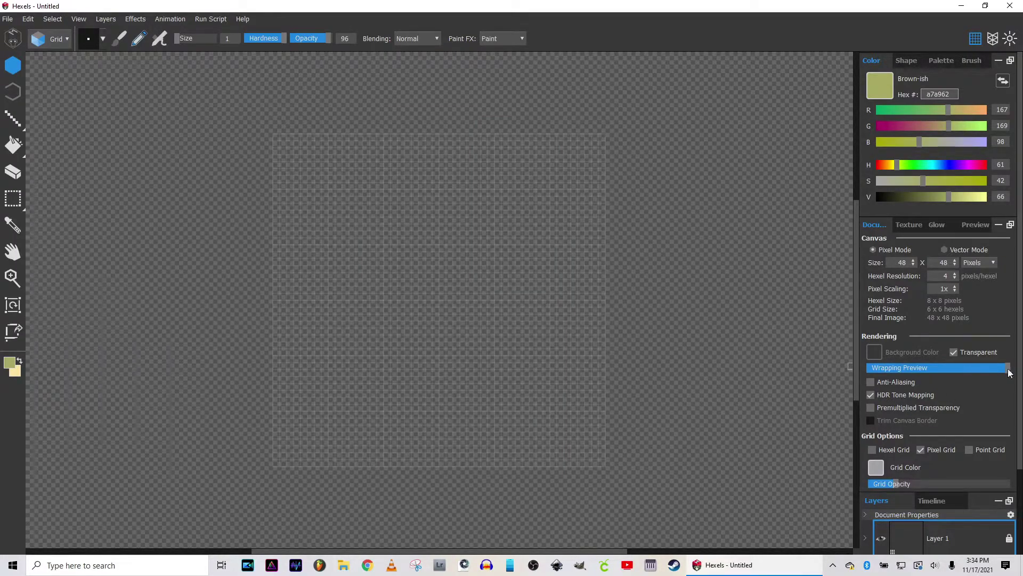
left_click_drag(1007, 368, 912, 368)
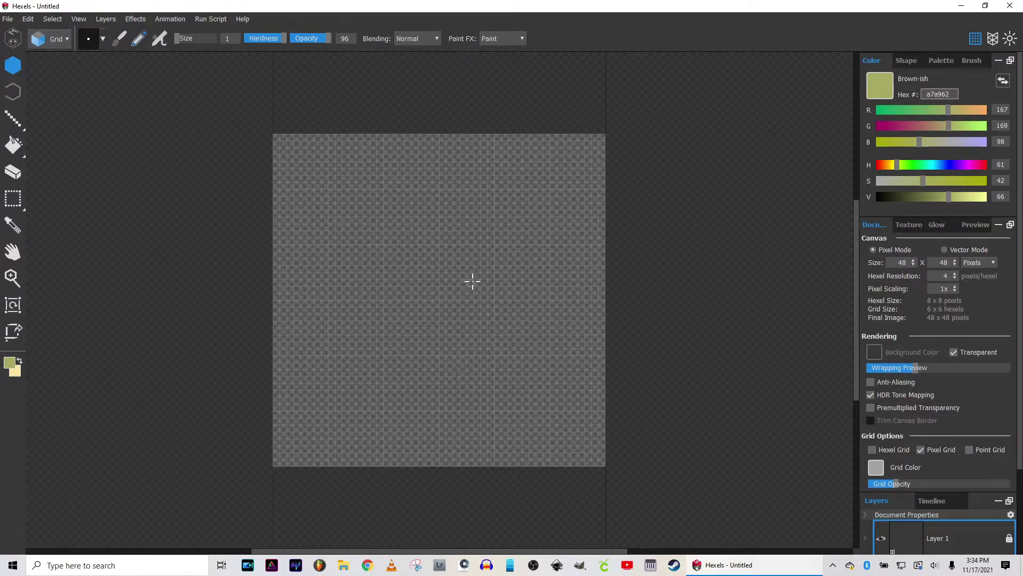
Set the canvas size to 40 x 40 pixels
double_click(901, 262)
type("40")
key("Tab")
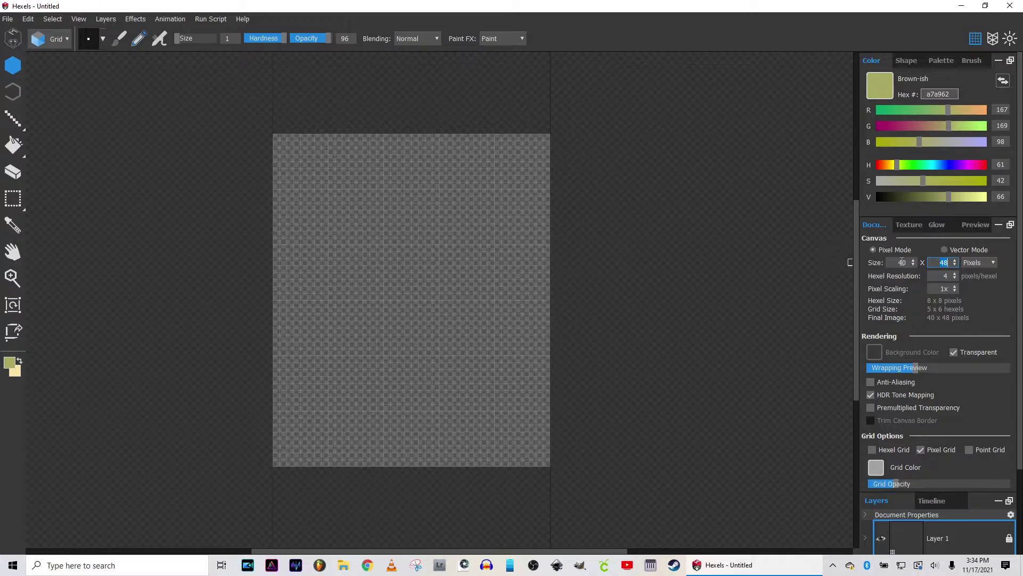
type("40")
key("Return")
Change the canvas width to 28 pixels
double_click(887, 265)
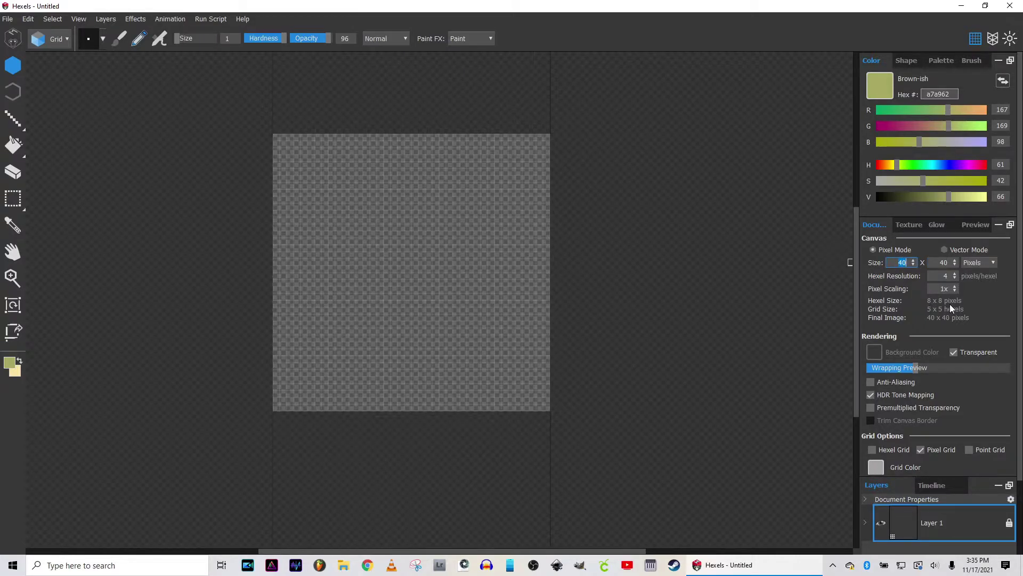
type("28")
key("Return")
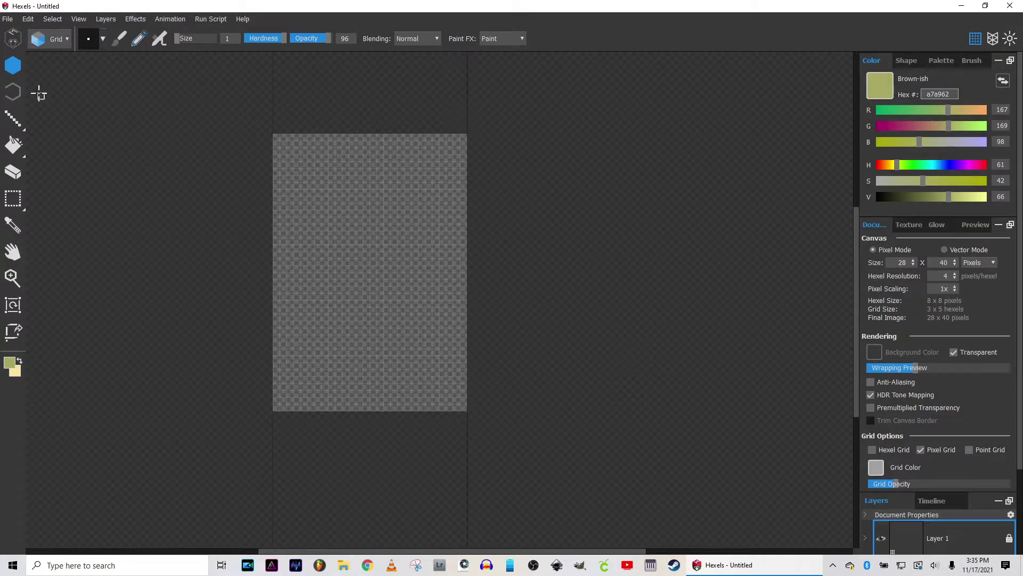
Compare which animation commands are available with the timeline shown and with the layers list shown
left_click(938, 499)
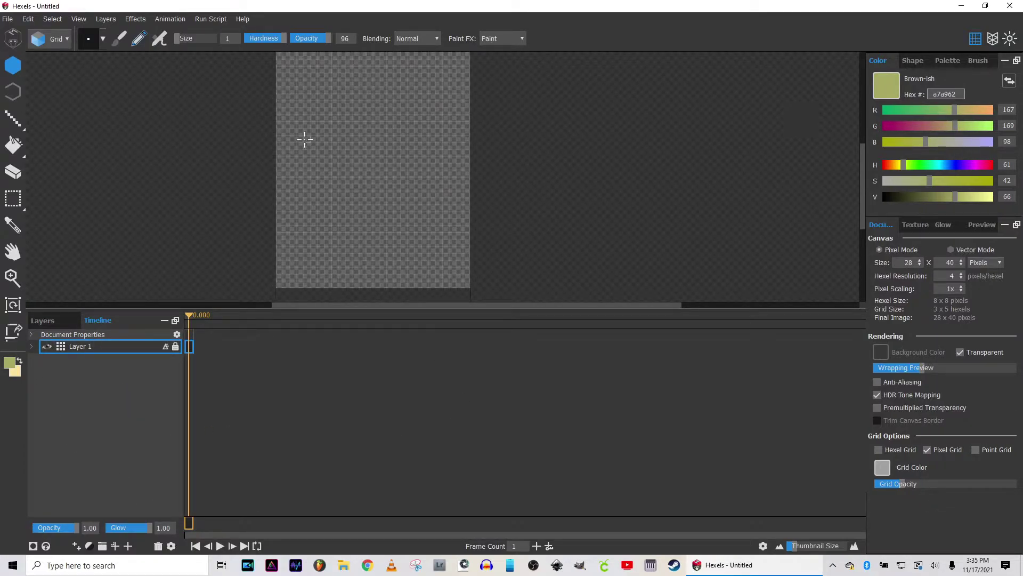
left_click(165, 19)
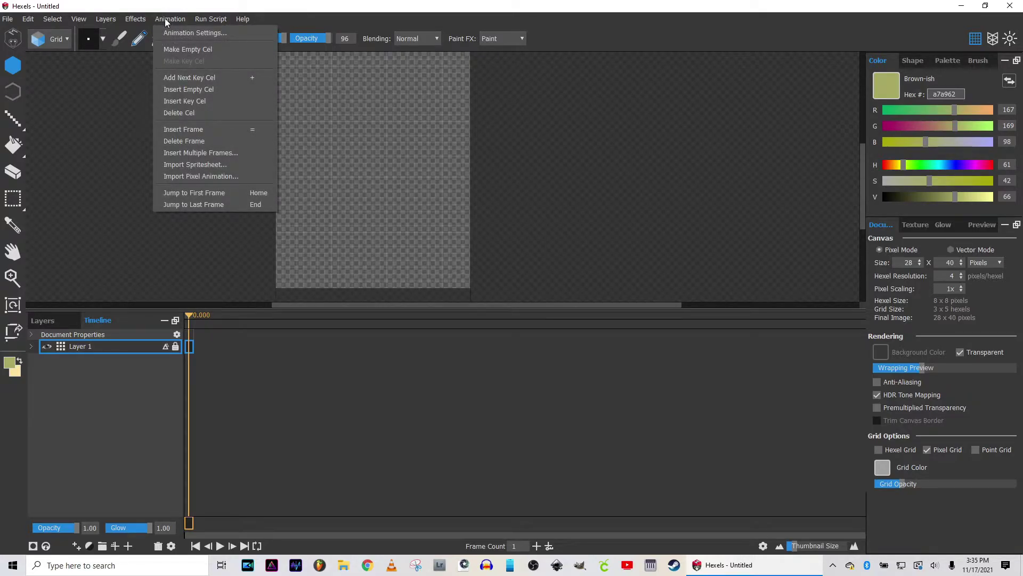
left_click(460, 10)
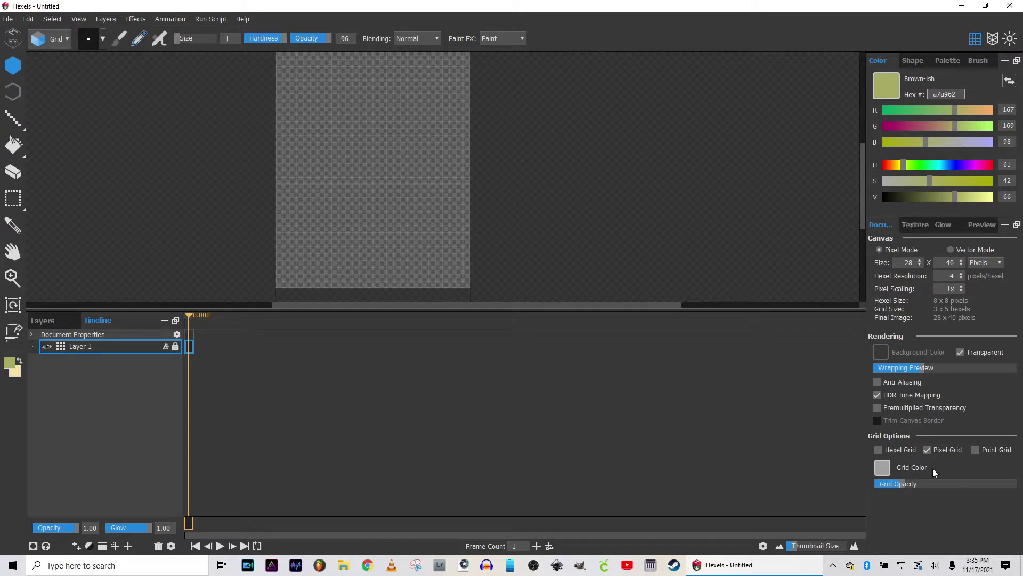
left_click(67, 319)
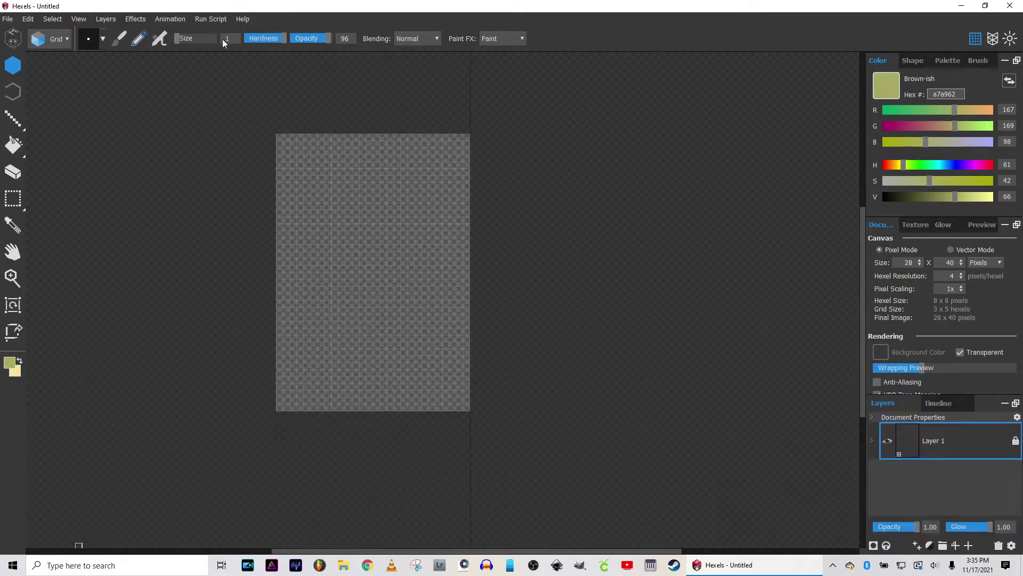
left_click(161, 20)
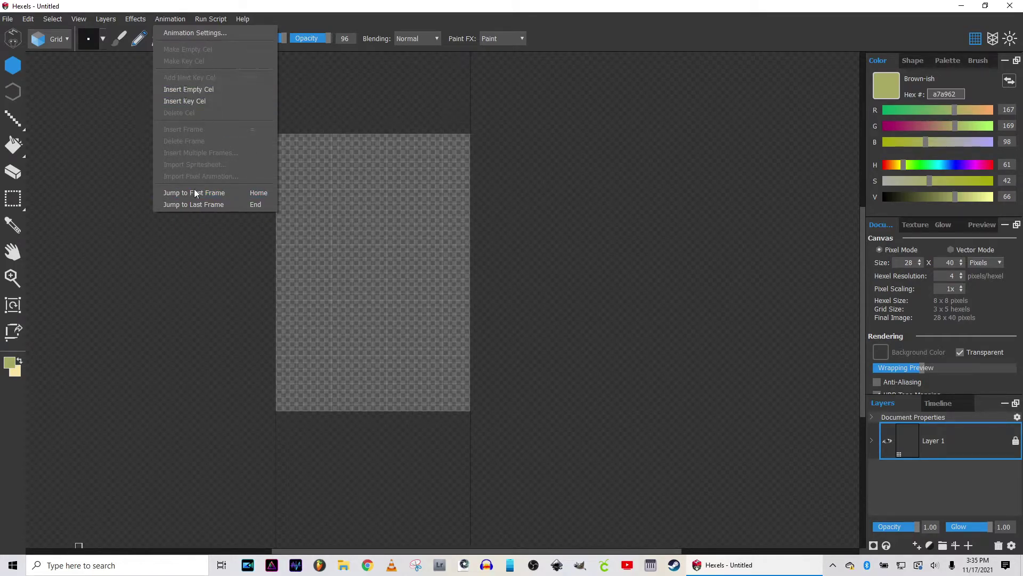
Show the timeline and set the animation's authored frame rate to 30 FPS
left_click(936, 398)
left_click(183, 19)
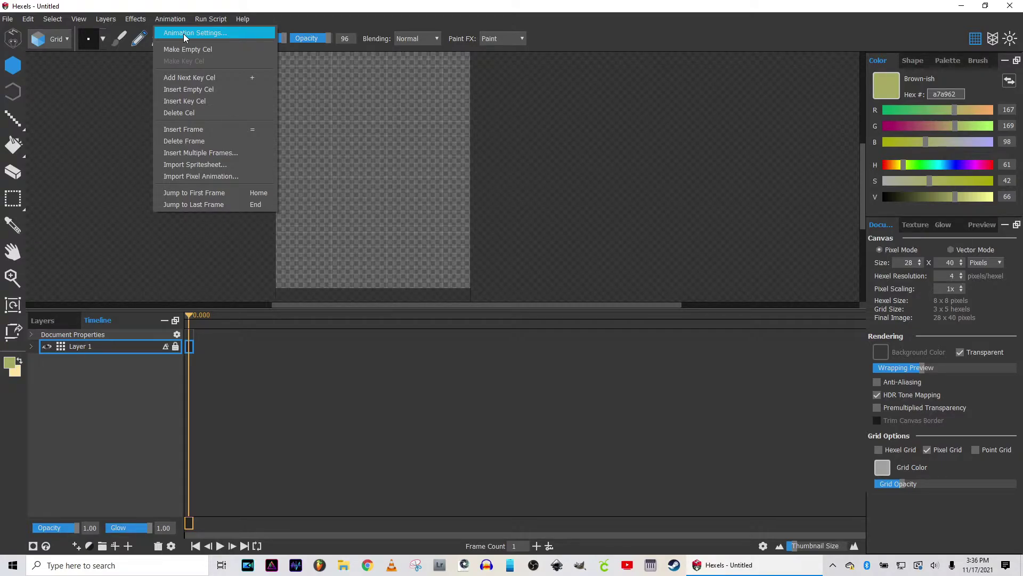
left_click(183, 33)
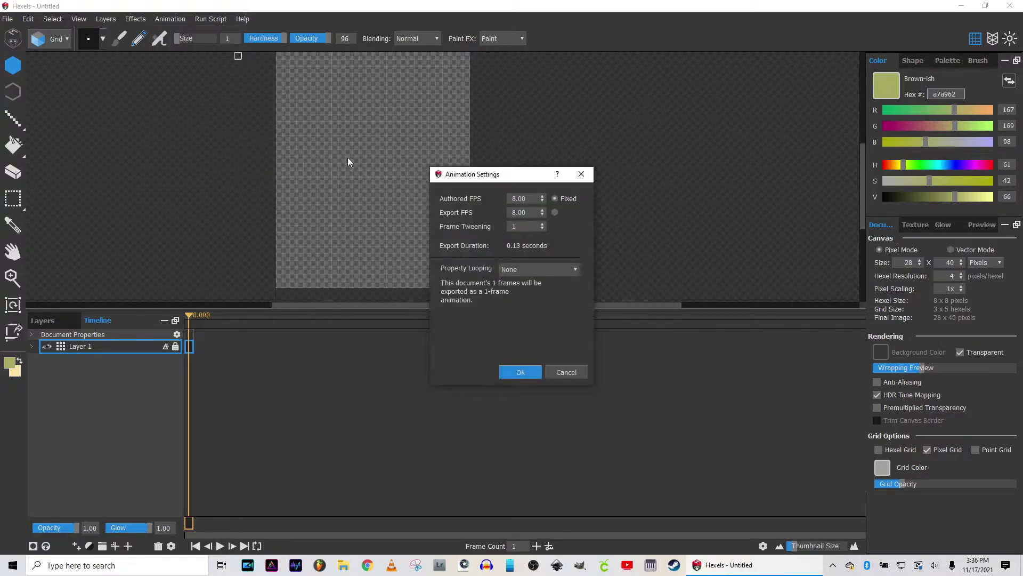
left_click(522, 199)
double_click(531, 199)
left_click_drag(532, 198, 485, 188)
type("30")
left_click(520, 371)
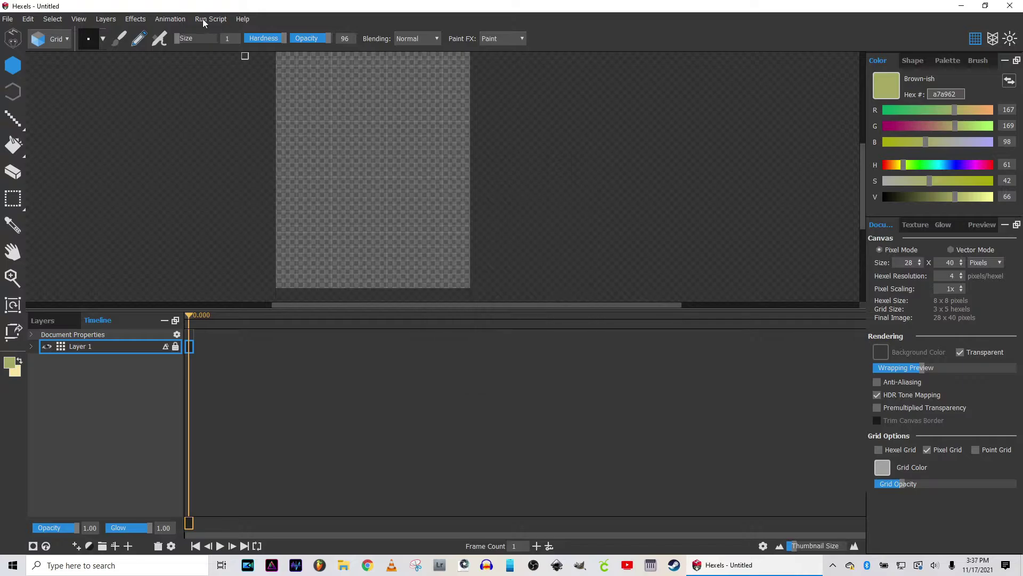
Import Kago Hive Sprite Sheet.png as a spritesheet with 5 columns and 1 row, and undo the import
left_click(160, 19)
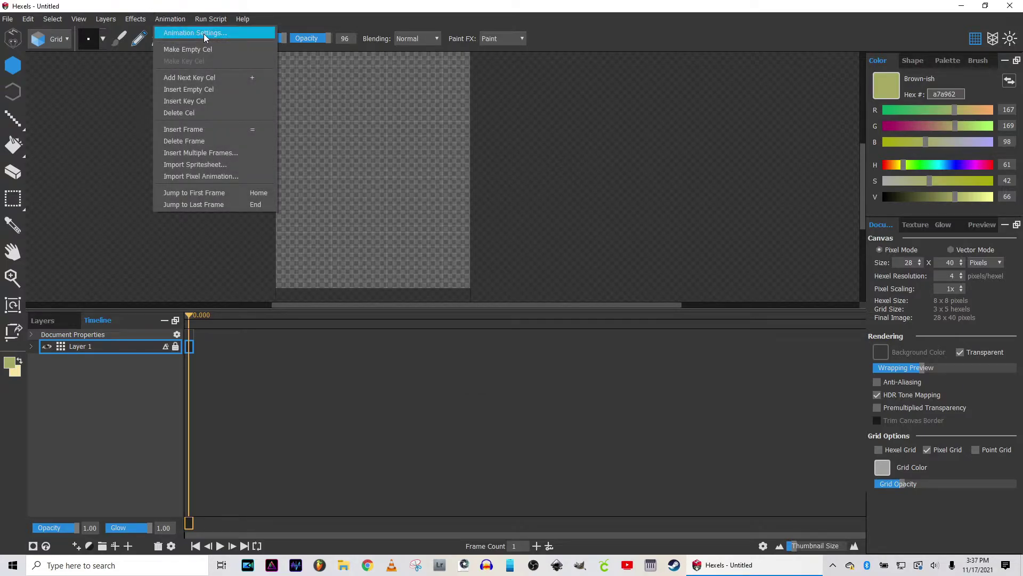
left_click(204, 167)
left_click(291, 121)
double_click(291, 121)
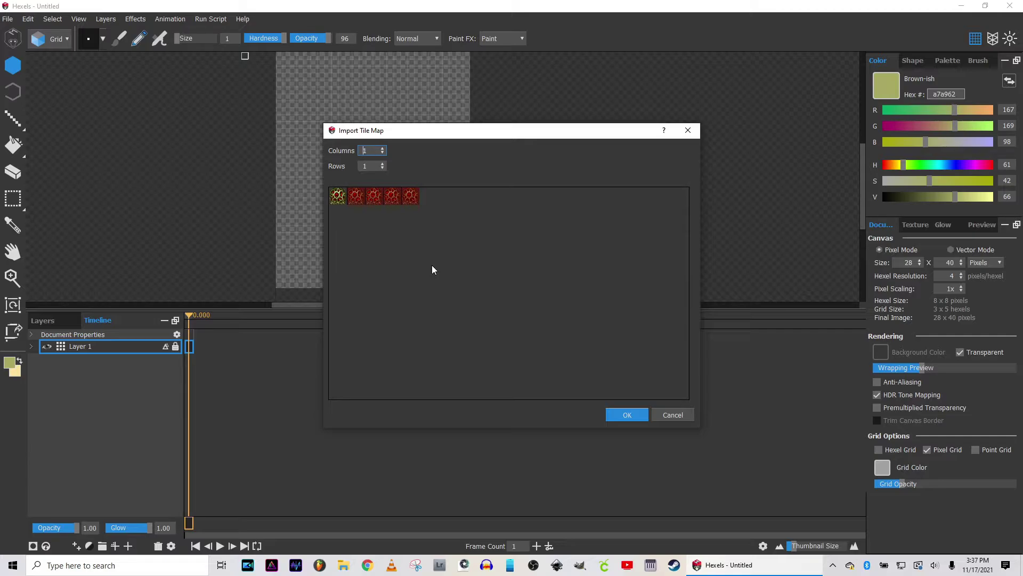
left_click(630, 417)
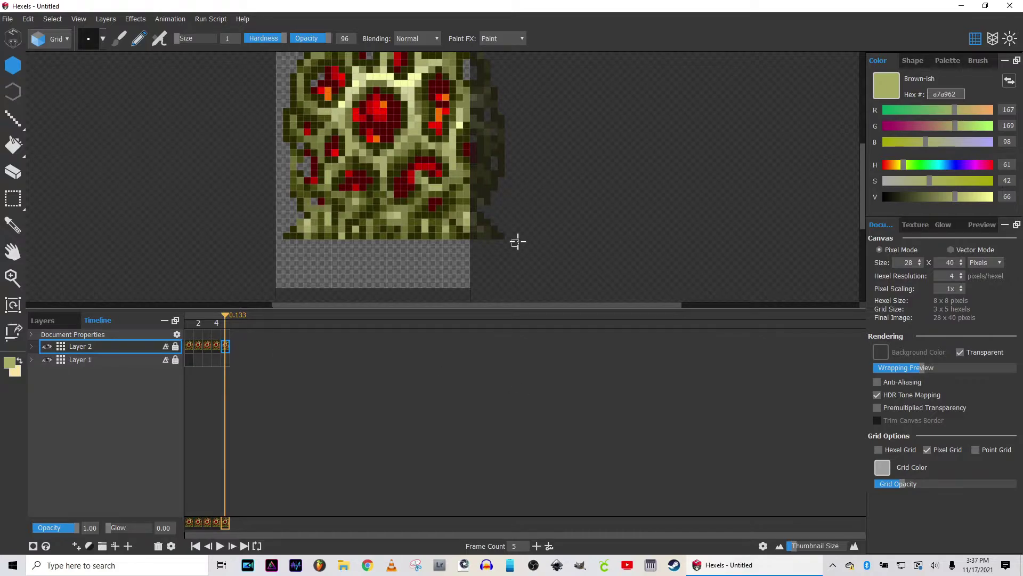
key("ctrl+z")
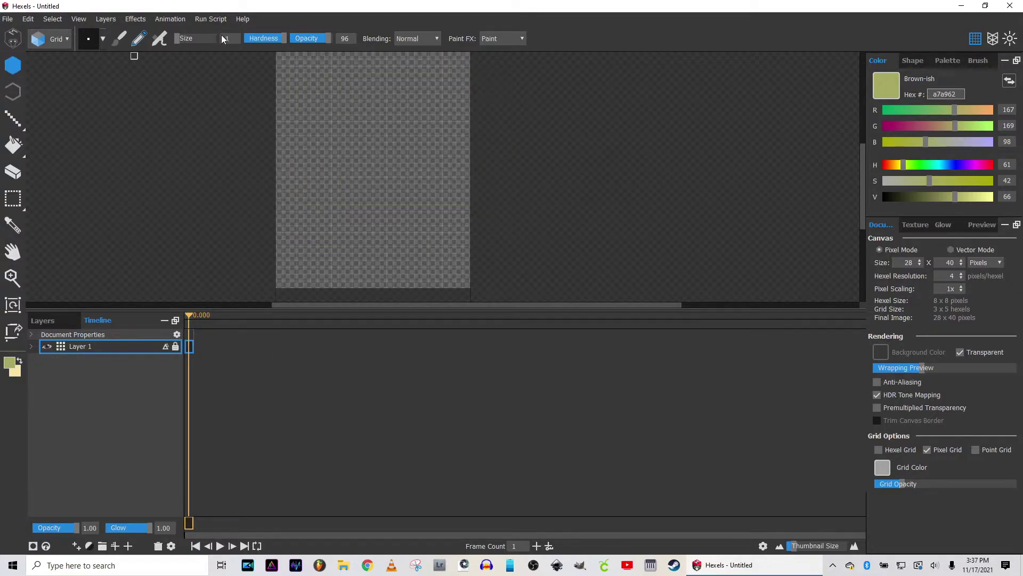
Choose Kago Hive Sprite Sheet.png again as the image for a spritesheet import
left_click(180, 21)
left_click(195, 165)
left_click(301, 101)
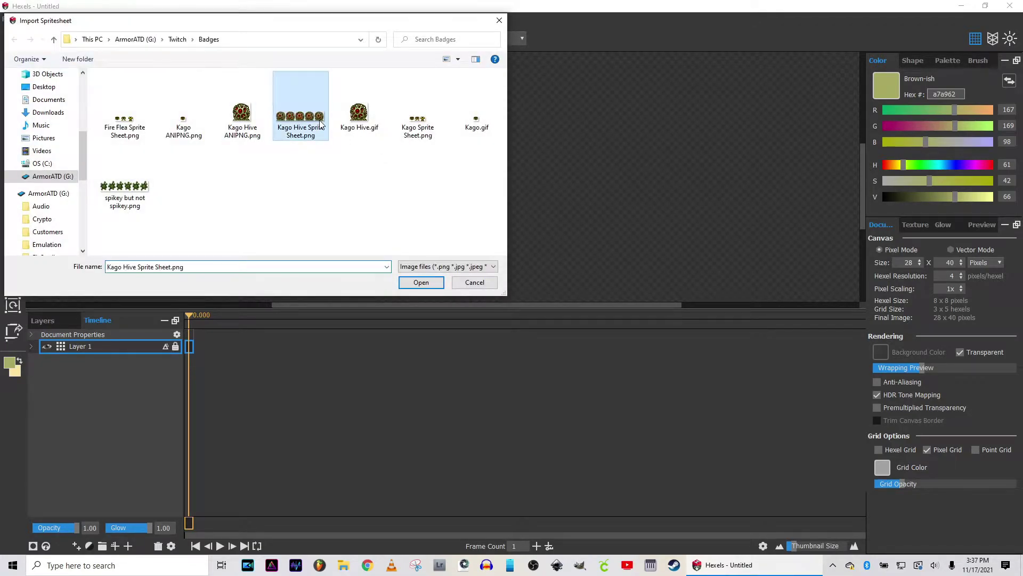
left_click(419, 345)
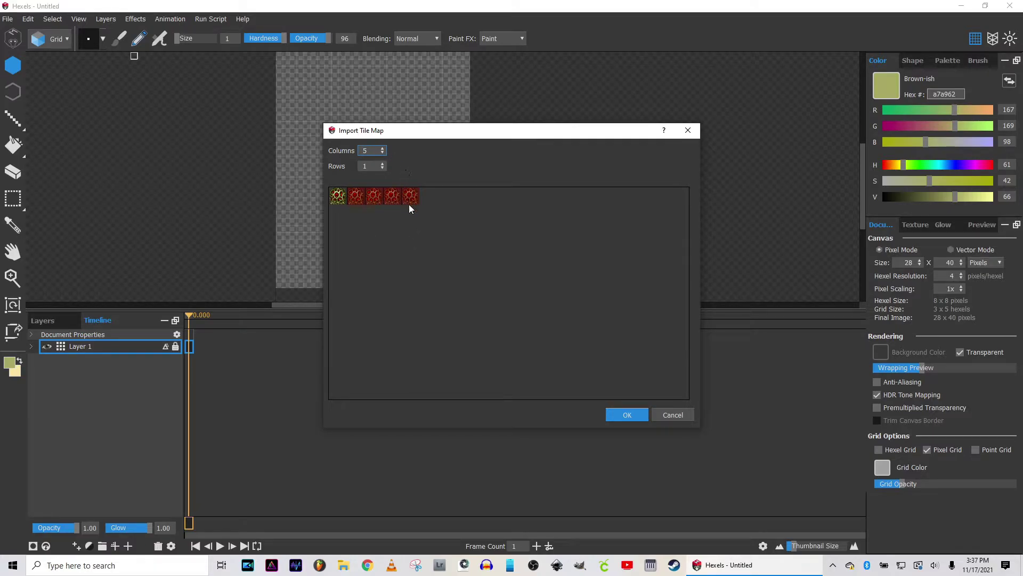
Lower the tile map's column count to 1, raise it back to 5, and import the spritesheet with 1 row
left_click(382, 153)
left_click(382, 153)
left_click(382, 153)
left_click(382, 153)
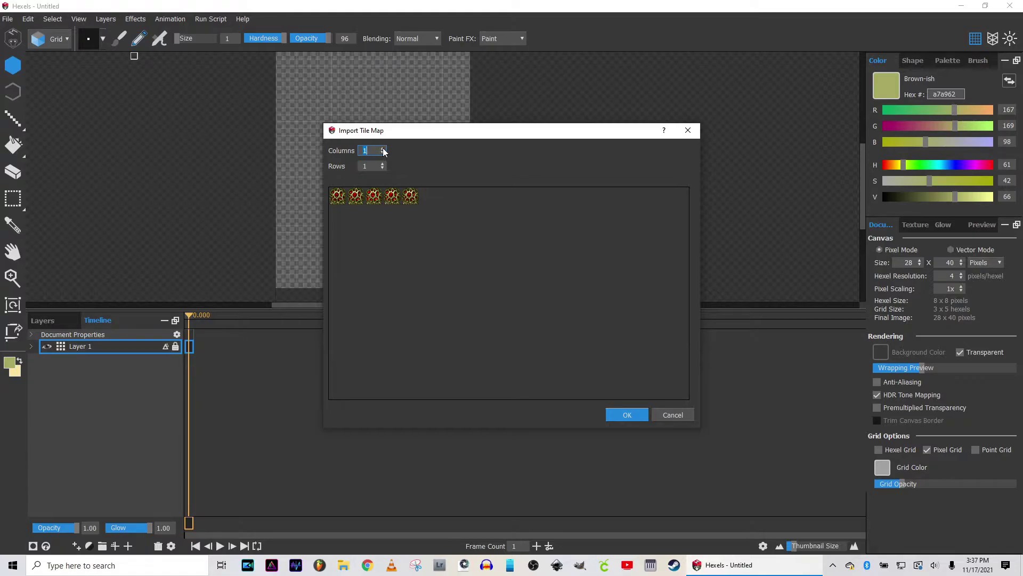
left_click(383, 149)
left_click(383, 149)
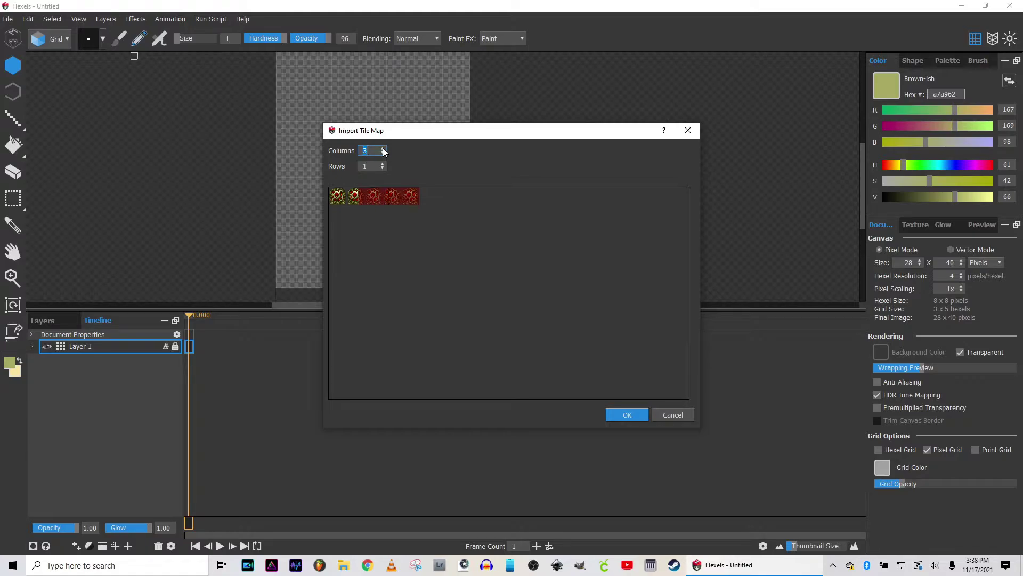
left_click(383, 150)
left_click(383, 149)
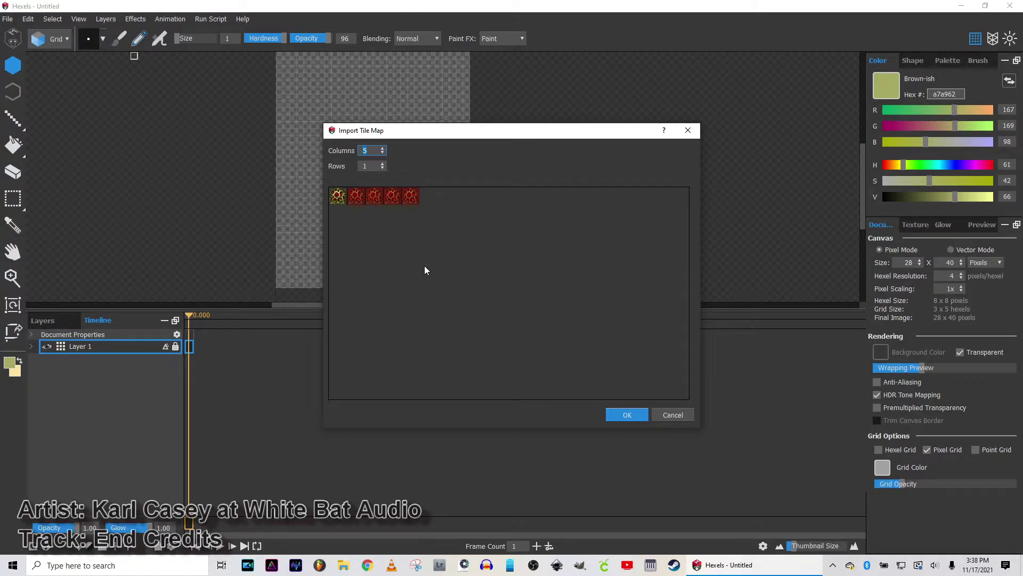
left_click(628, 415)
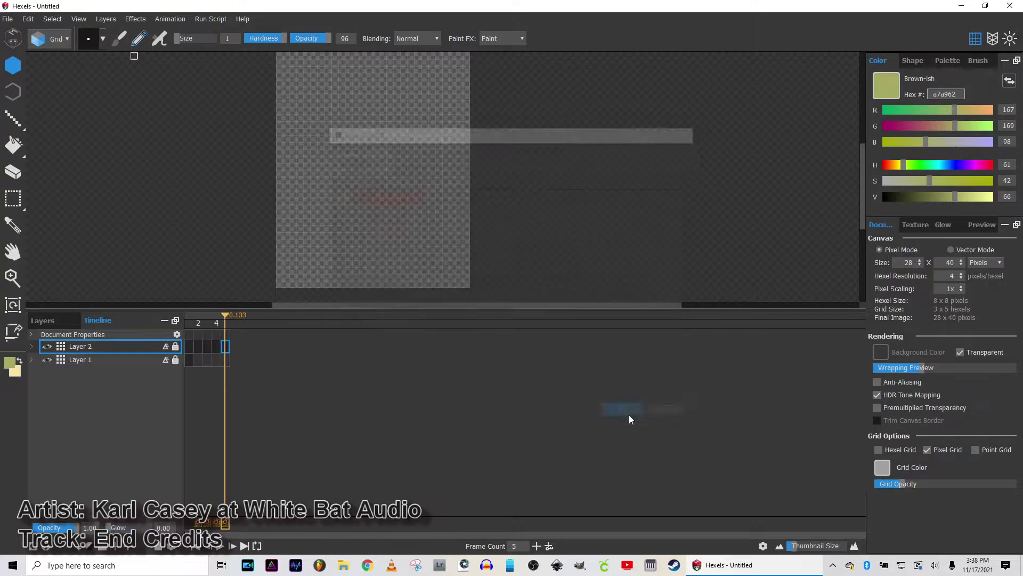
Turn the five imported cels on Layer 2 into a sub-loop
left_click(190, 347)
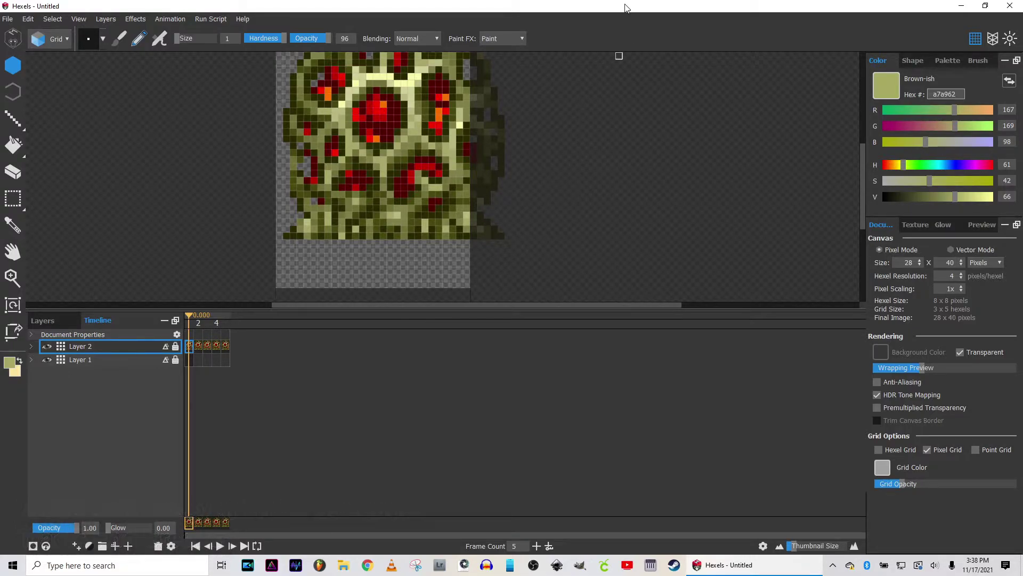
scroll(476, 168, "down", 2)
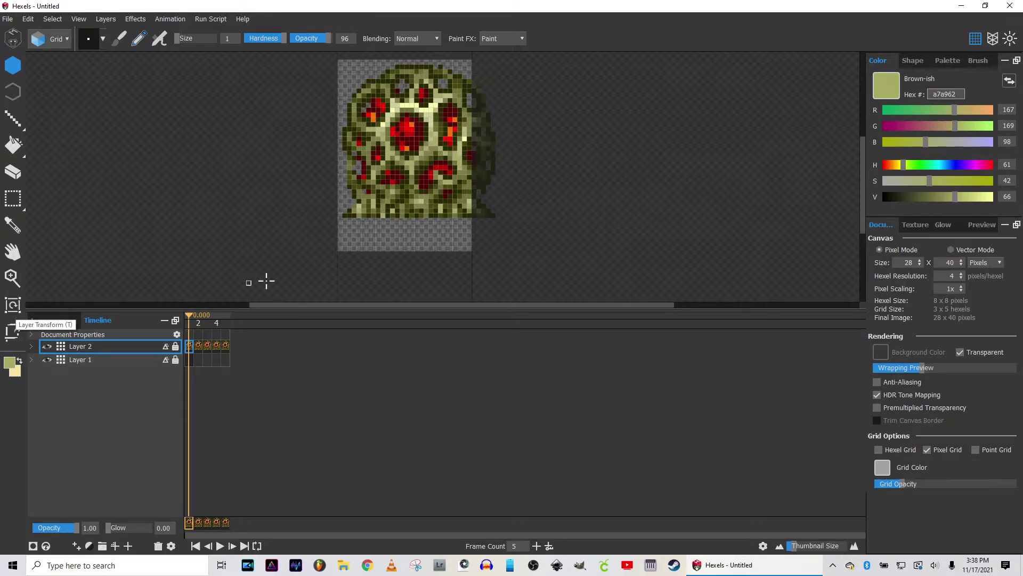
left_click(228, 345, "shift")
right_click(228, 346)
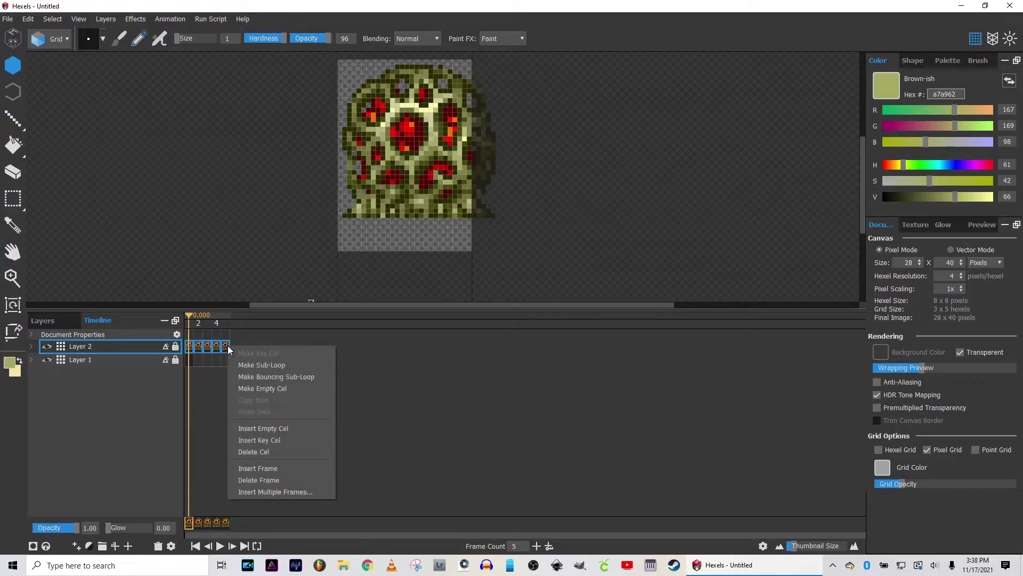
left_click(271, 371)
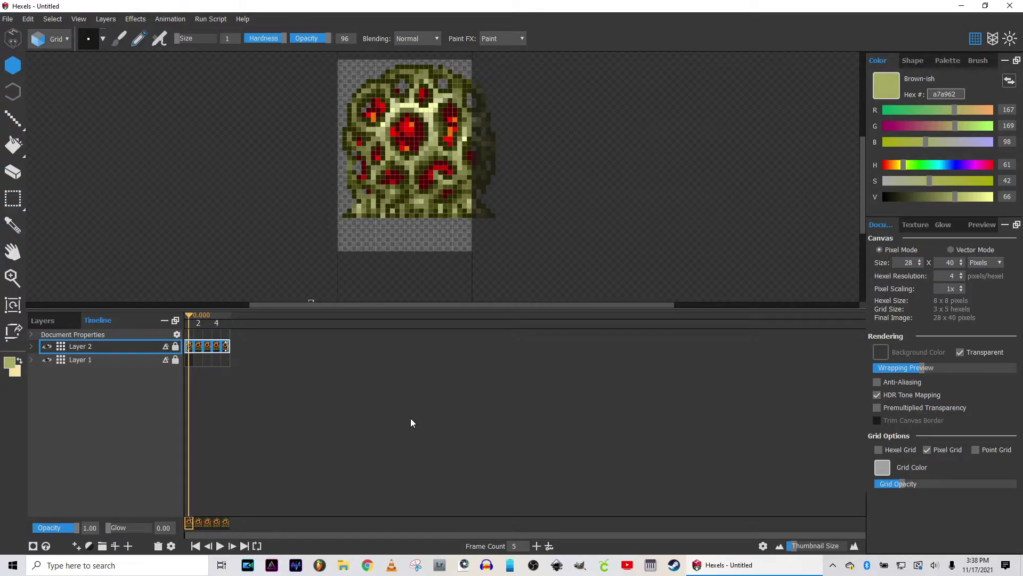
Set the animation's frame count to 700
double_click(520, 546)
type("700")
key("Return")
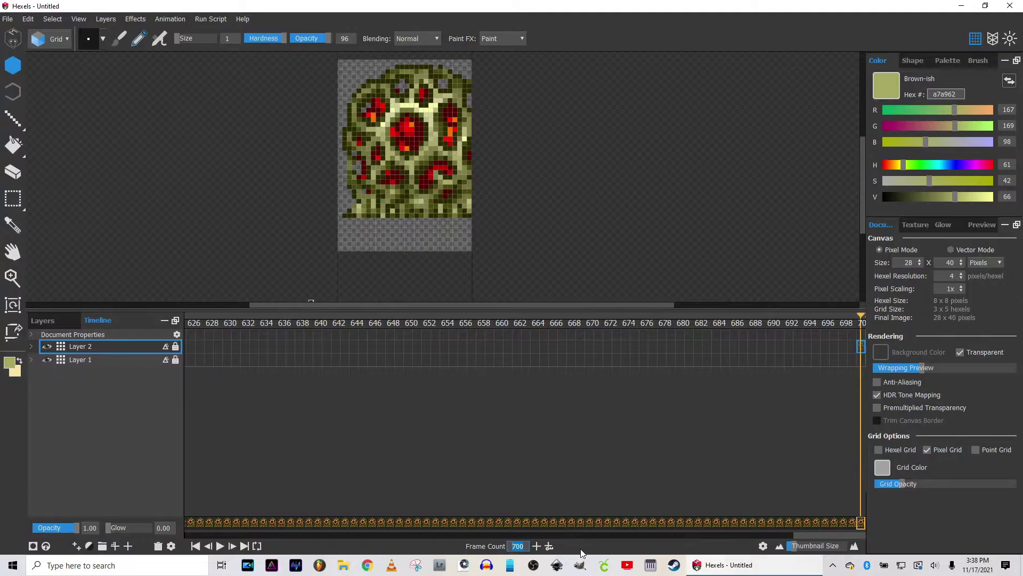
Play the looped animation from the first frame, stop playback, and scrub through the looped cels to frame 5
key("Left")
left_click(337, 406)
key("Home")
key("space")
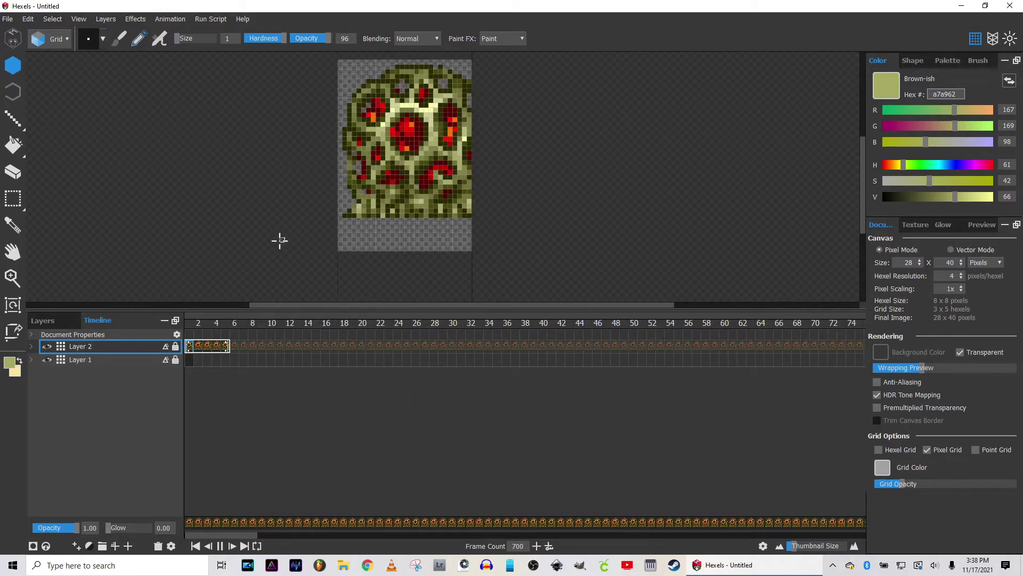
left_click(206, 360)
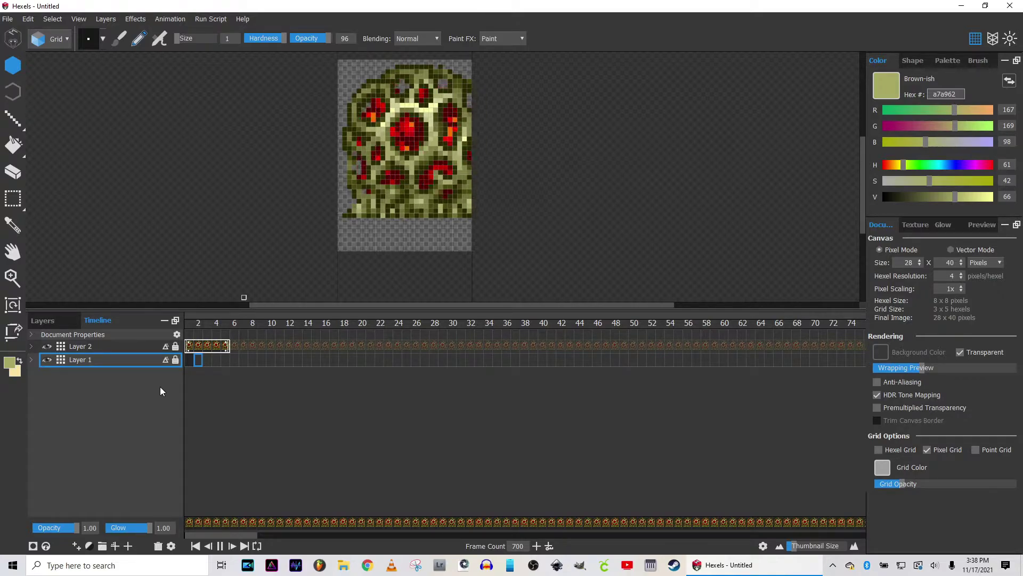
key("space")
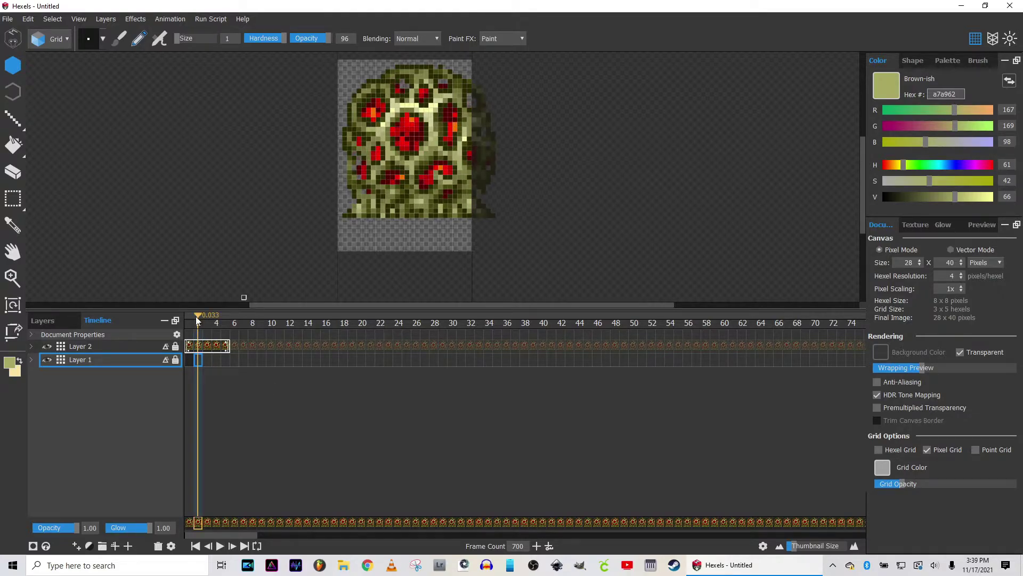
mouse_move(212, 318)
left_mouse_down()
mouse_move(233, 313)
mouse_move(183, 308)
mouse_move(225, 315)
left_mouse_up()
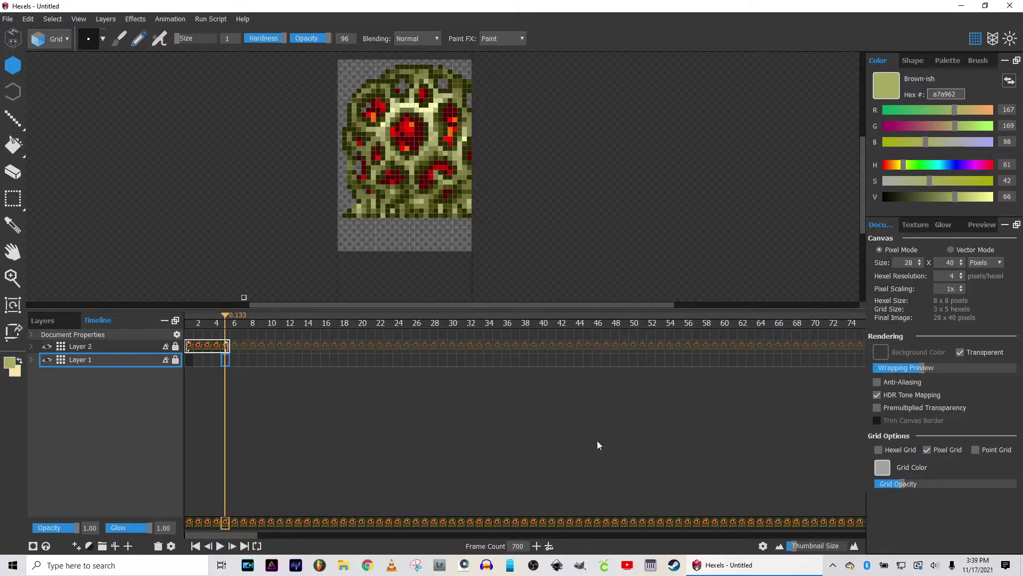
Undo the frame count change, the sub-loop and the spritesheet import, back to the empty single-layer document
key("ctrl+z")
key("ctrl+z")
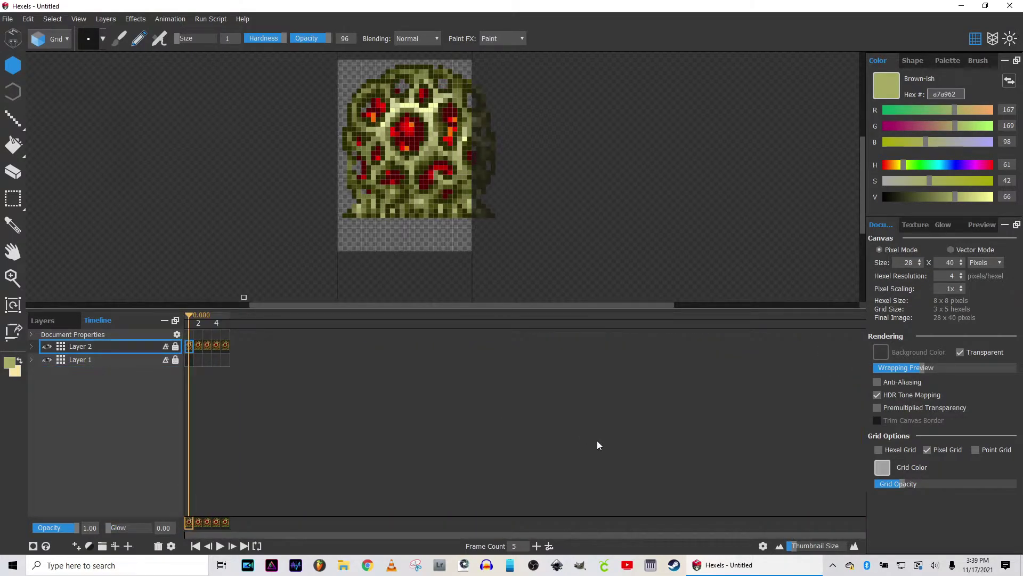
key("ctrl+z")
key("ctrl+z")
key("ctrl+z")
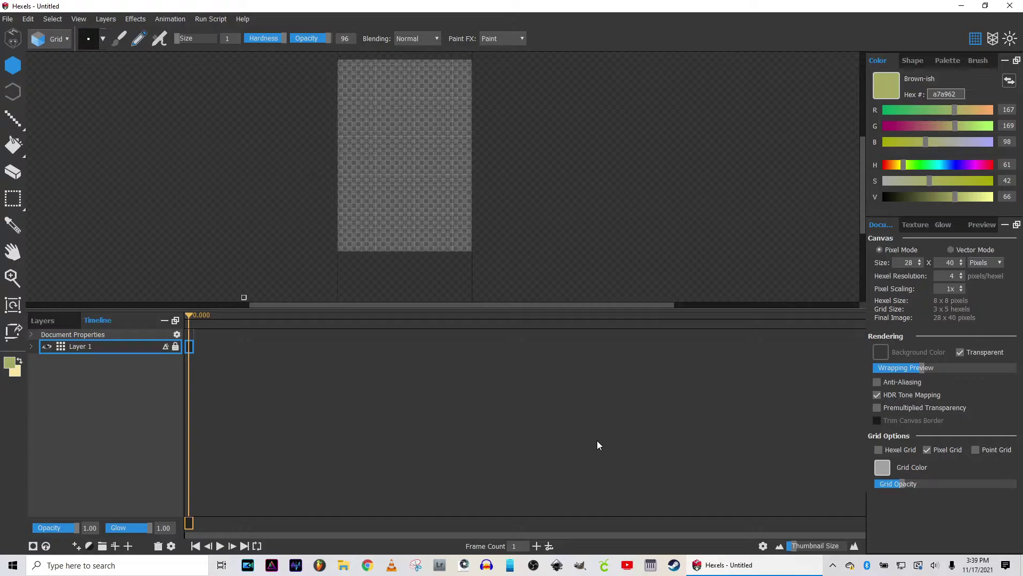
Open Sub Running.png from the Twitch folder as a document
left_click(8, 20)
left_click(21, 44)
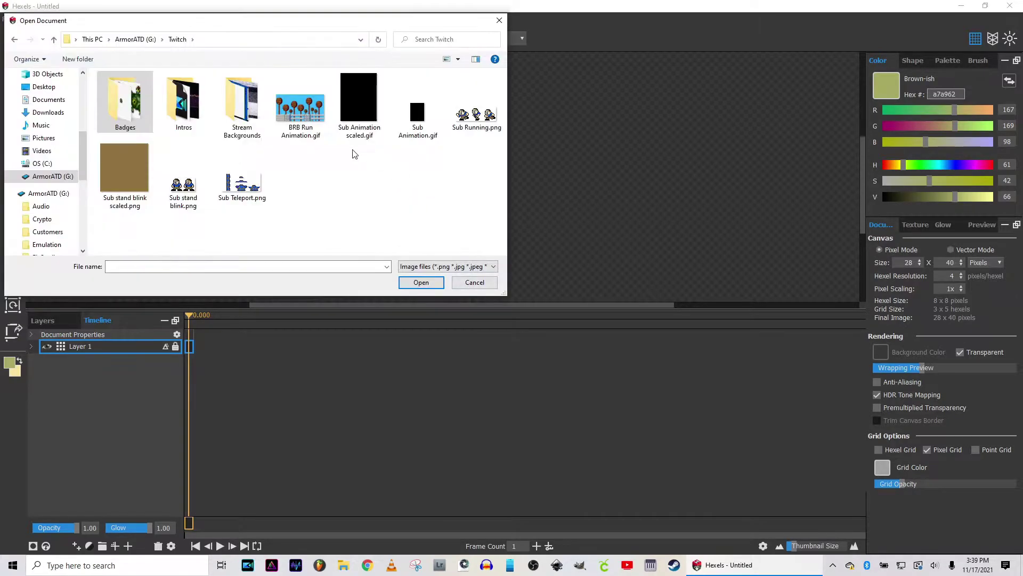
double_click(488, 122)
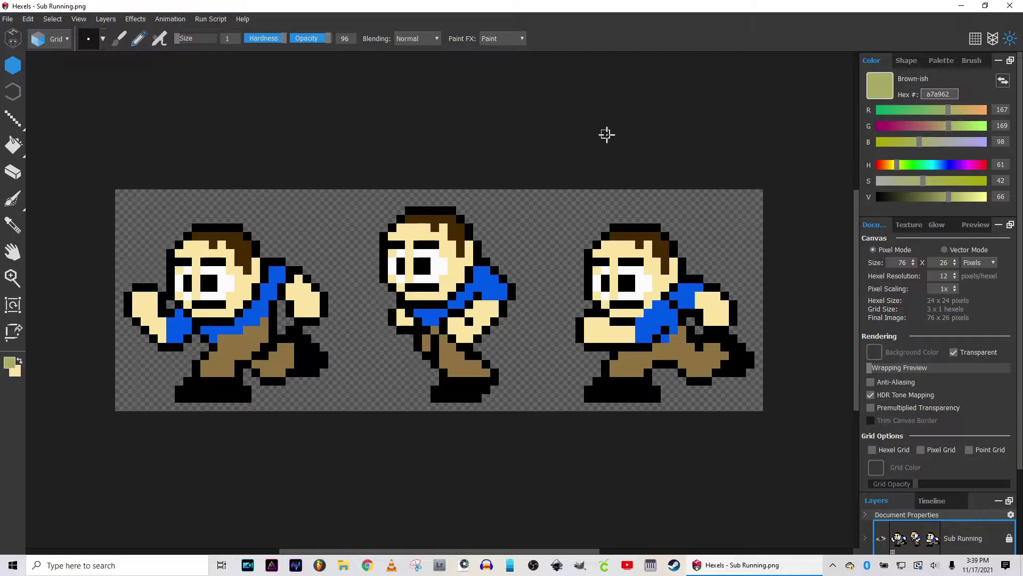
Show the pixel grid over the running sprites and raise the grid opacity to its maximum
left_click(920, 449)
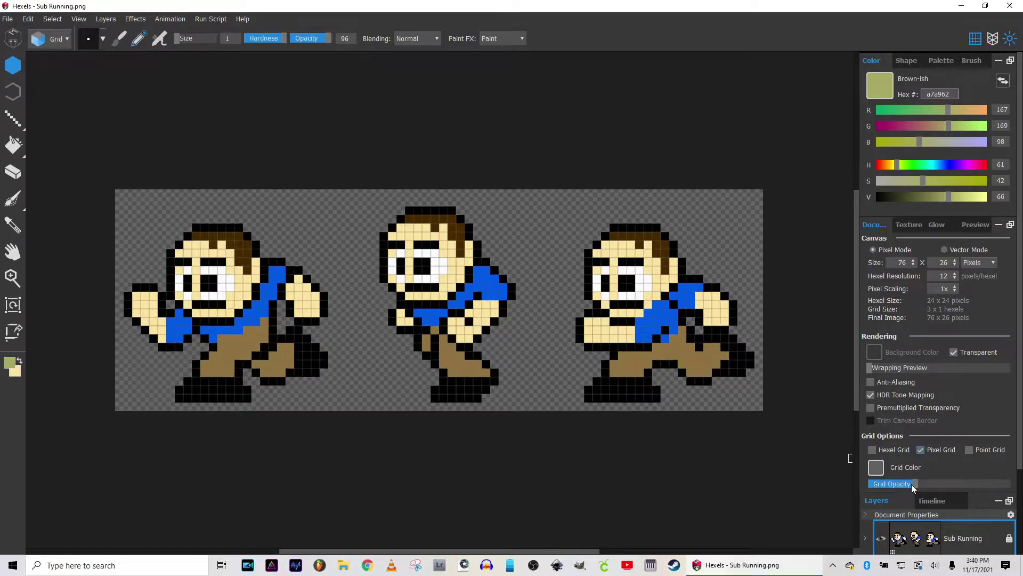
left_click(922, 448)
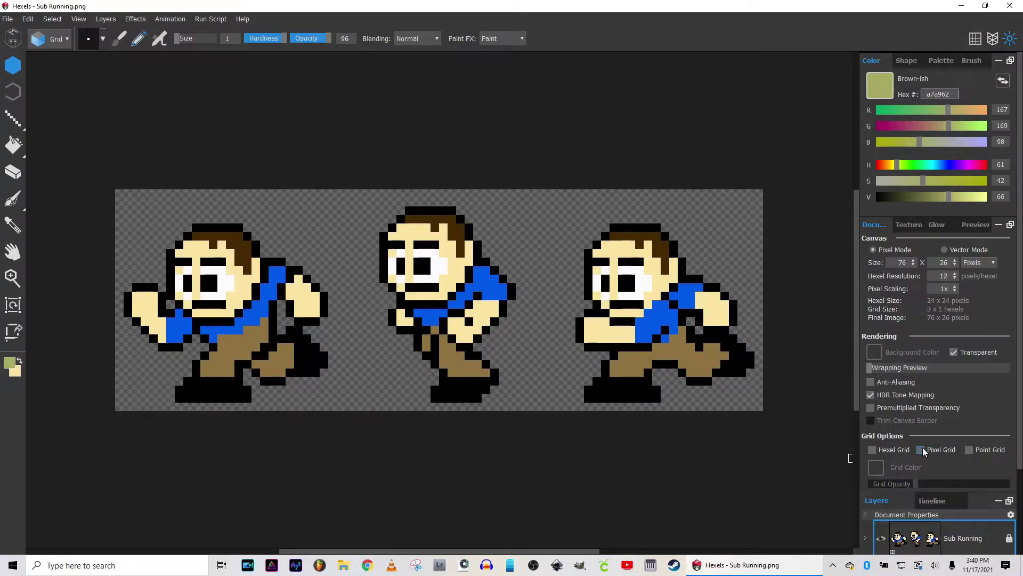
left_click(922, 448)
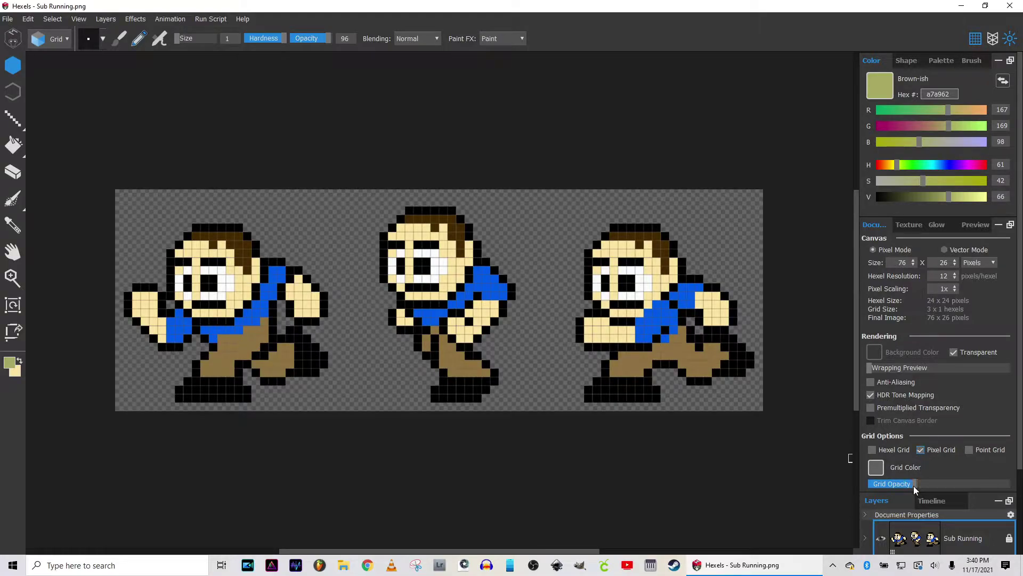
left_click_drag(937, 484, 1010, 484)
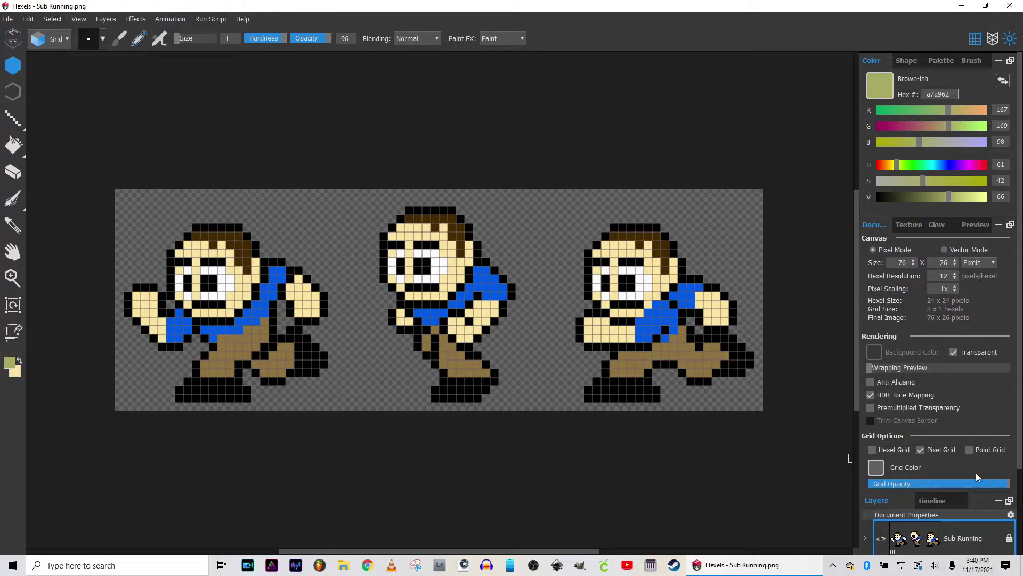
Measure the first and second running poses by drawing a 26 x 26 px document frame around each in turn
left_click(21, 334)
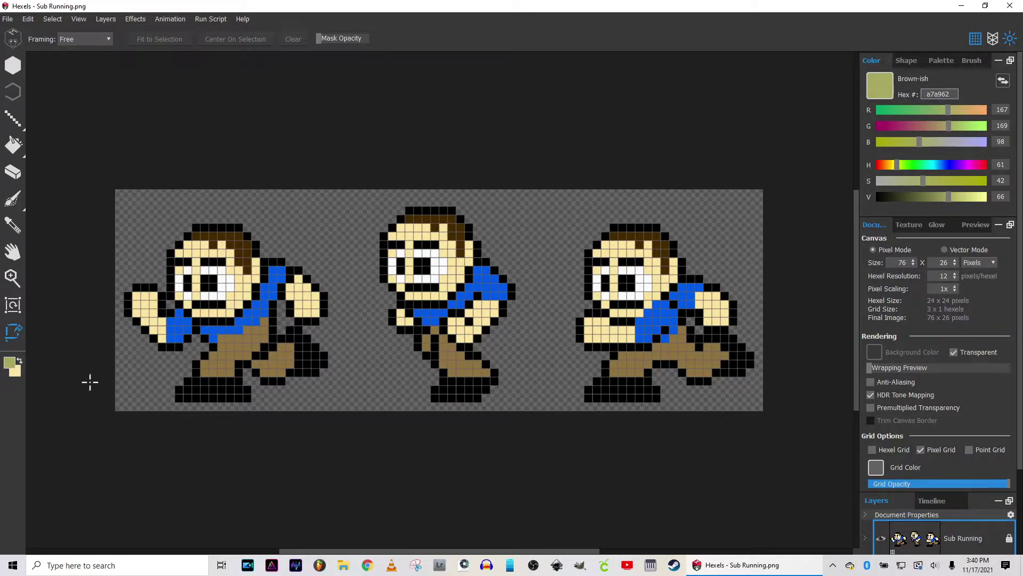
left_click_drag(114, 411, 336, 190)
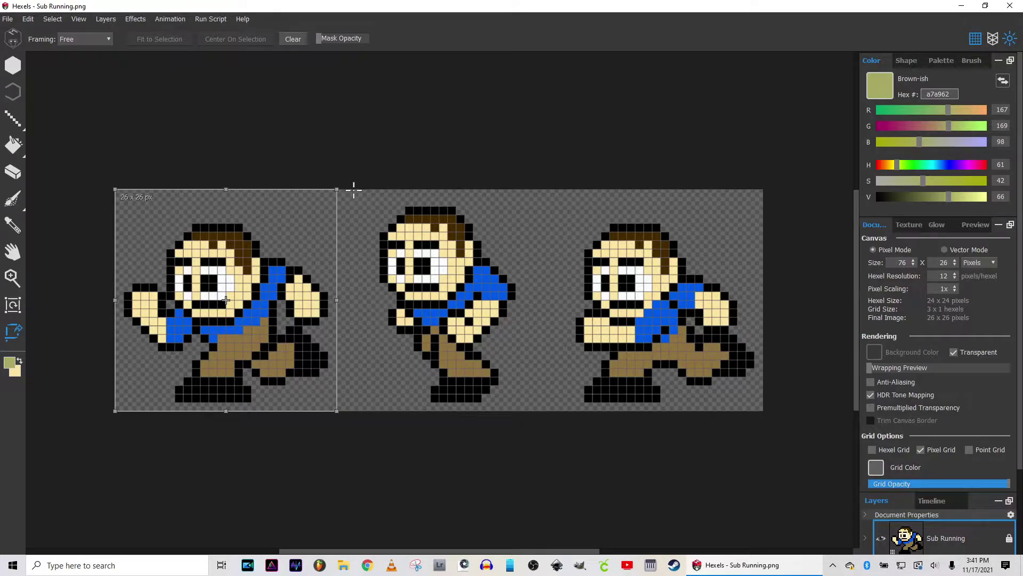
mouse_move(212, 189)
left_mouse_down()
mouse_move(226, 185)
mouse_move(227, 201)
left_mouse_up()
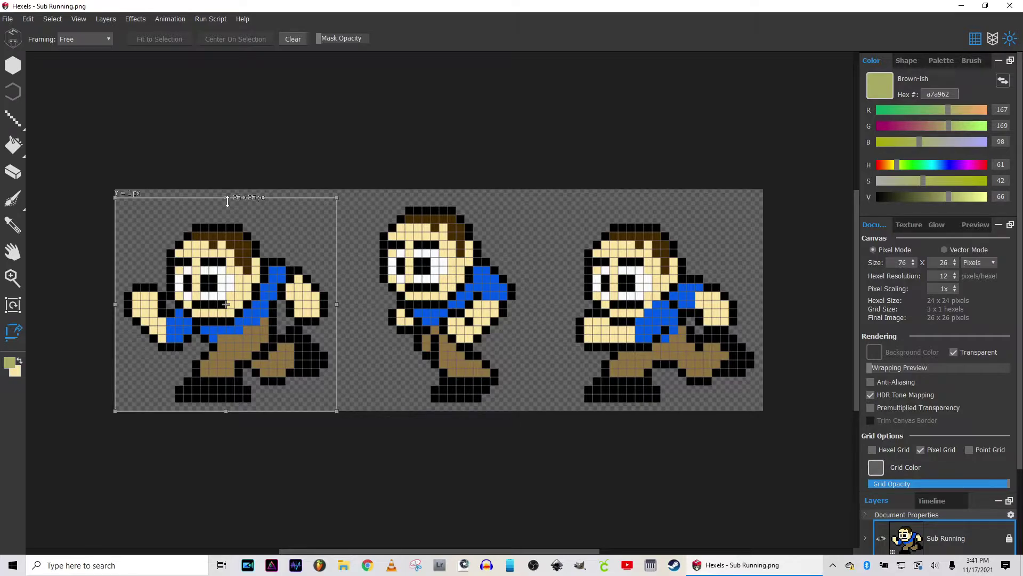
left_click_drag(227, 201, 225, 191)
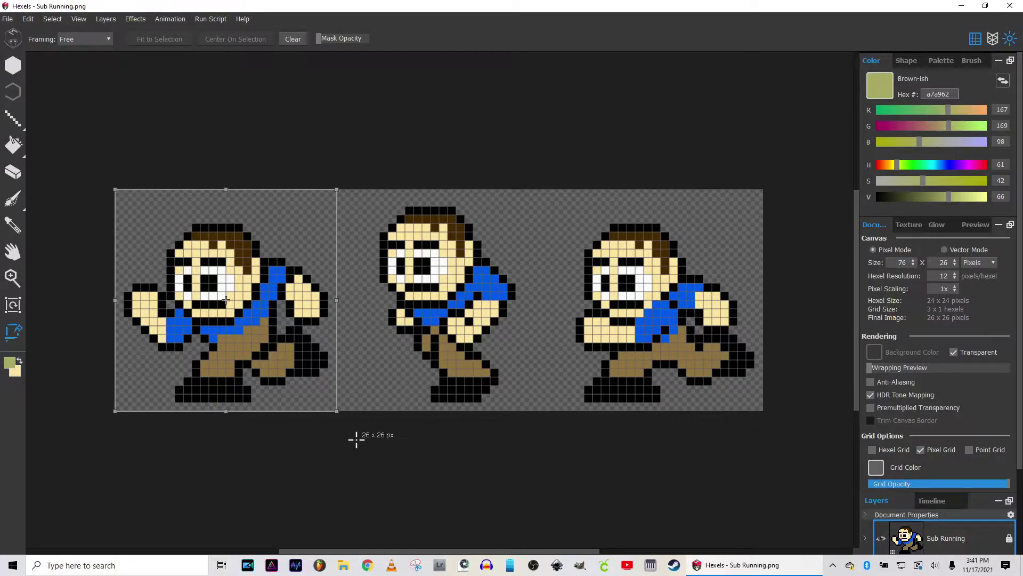
left_click_drag(337, 418, 555, 189)
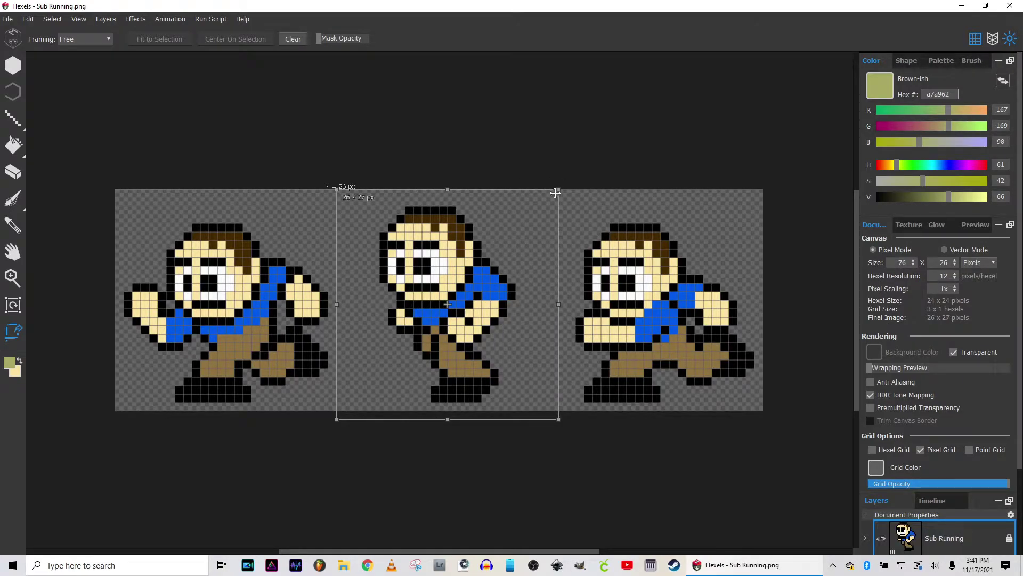
left_click_drag(448, 419, 448, 411)
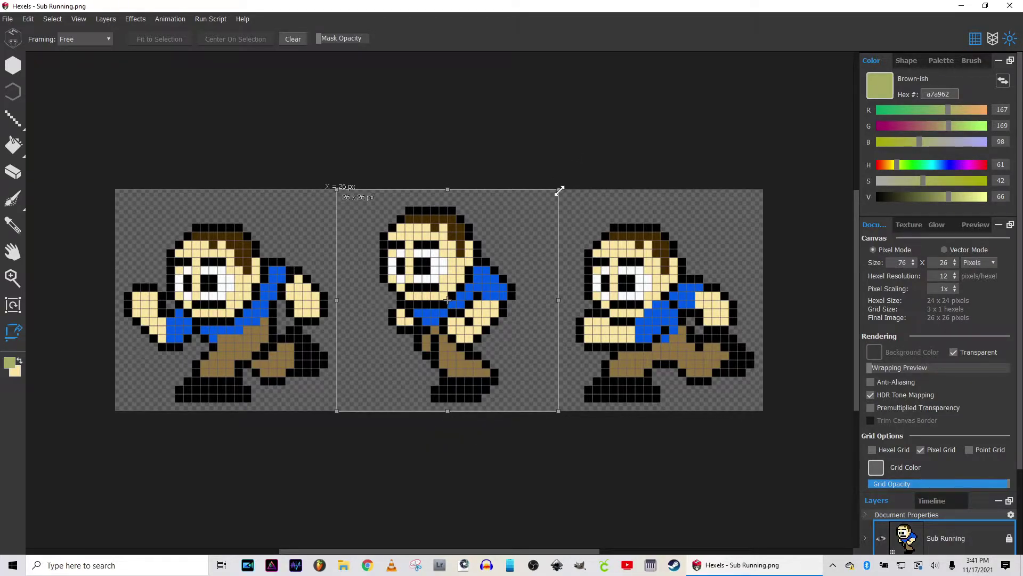
Draw a 26 x 26 px frame around the third running pose, and reframe the whole sheet at 76 x 26 px
left_click(760, 191)
left_click_drag(759, 192, 542, 411)
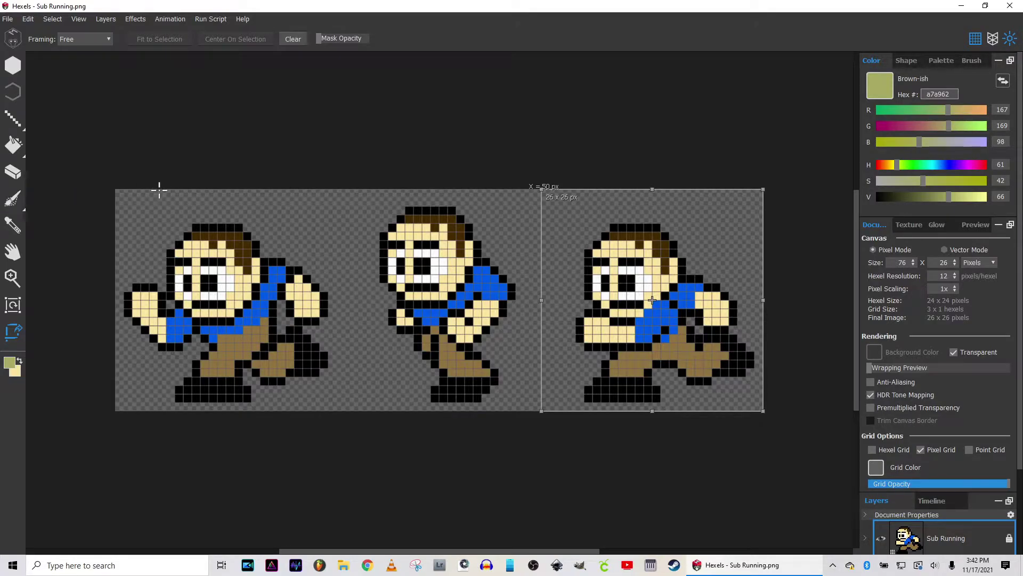
left_click_drag(117, 187, 765, 429)
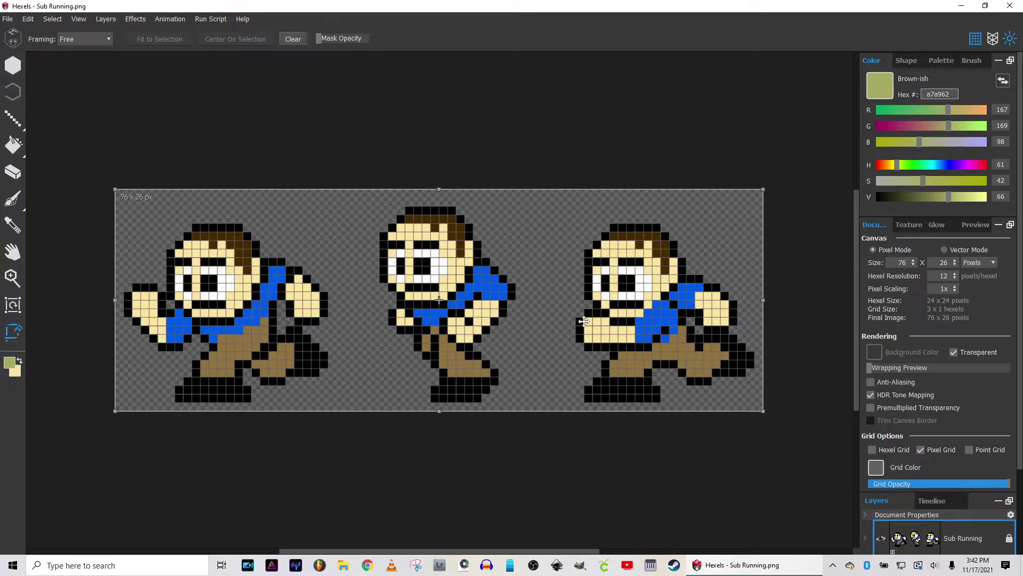
Start a new document from the Squares template, discarding the changes to Sub Running.png
left_click(8, 19)
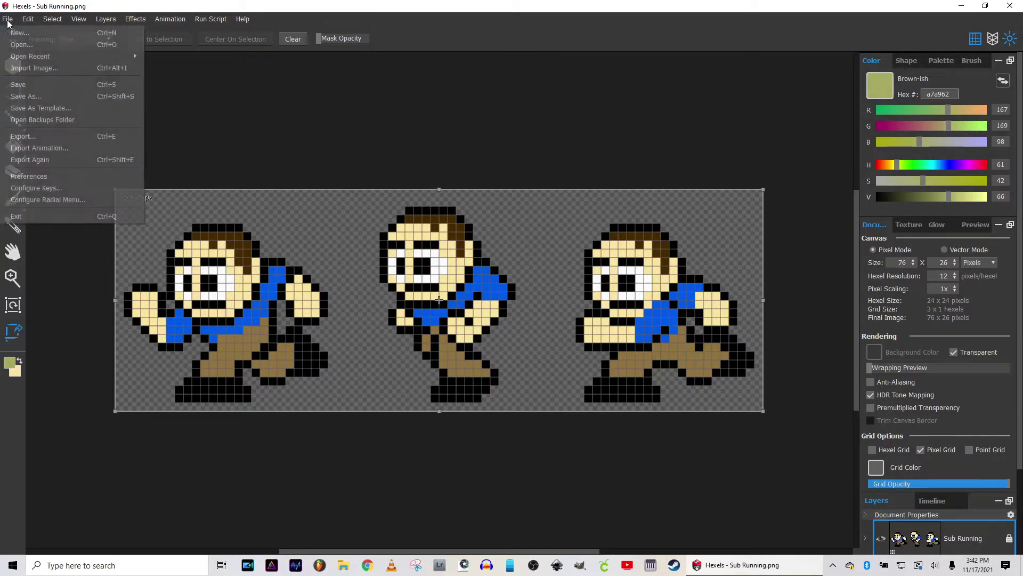
left_click(194, 100)
left_click(8, 20)
left_click(20, 36)
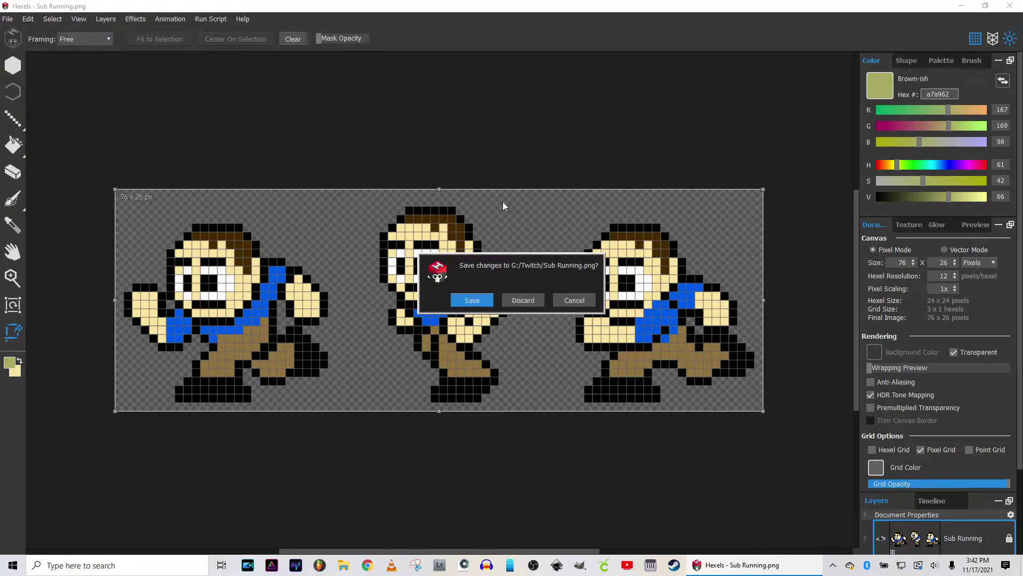
left_click(517, 300)
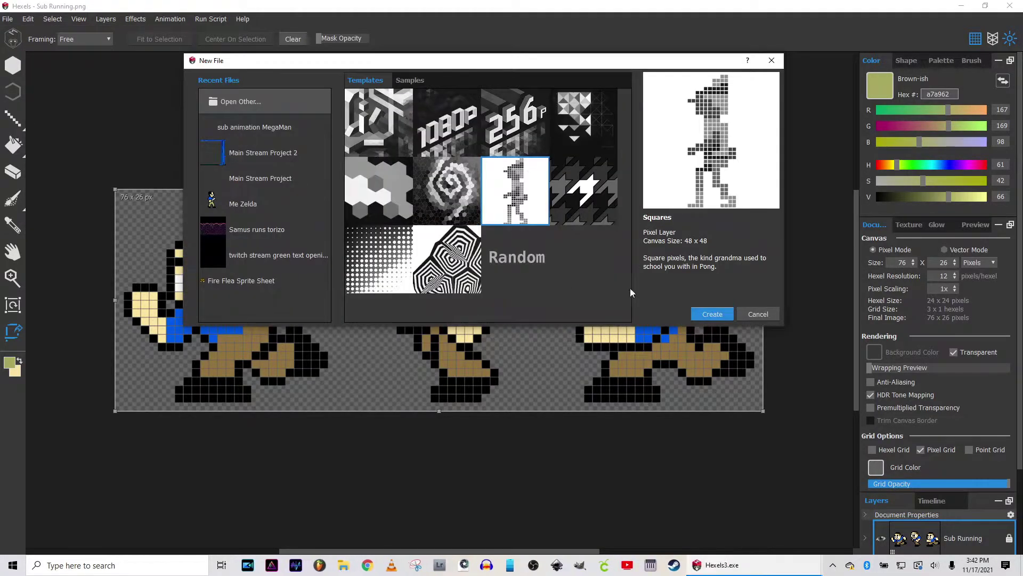
left_click(705, 316)
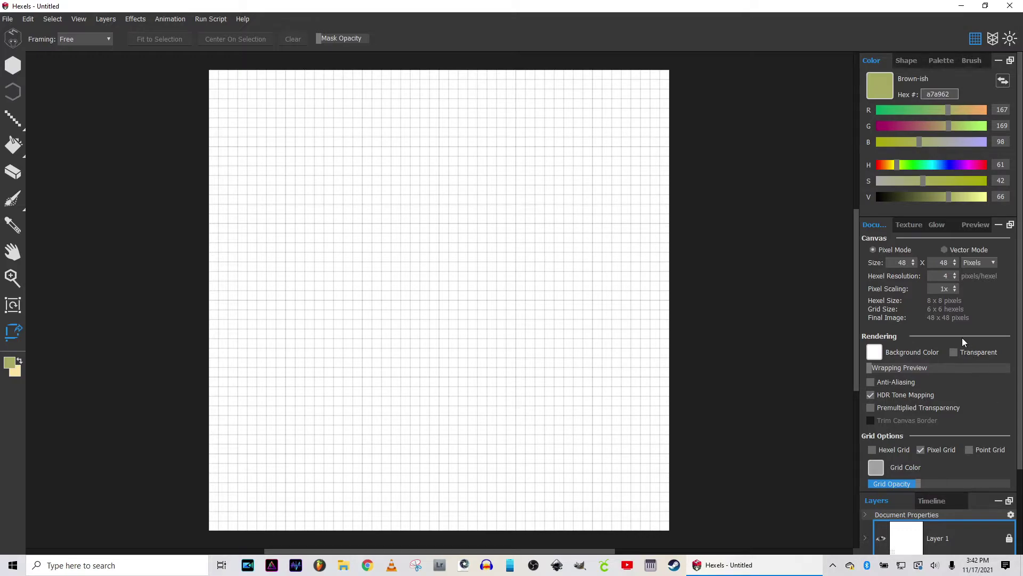
Make the canvas background transparent, raise the wrapping preview to about a third, and set the canvas width to 26 pixels
left_click(953, 353)
left_click_drag(897, 367, 917, 367)
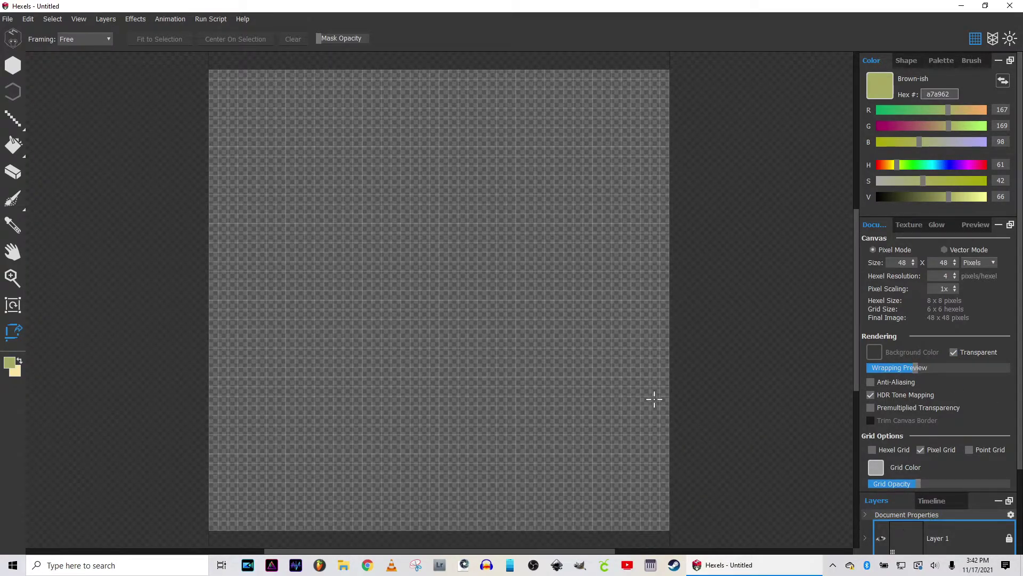
double_click(901, 262)
type("26")
key("Tab")
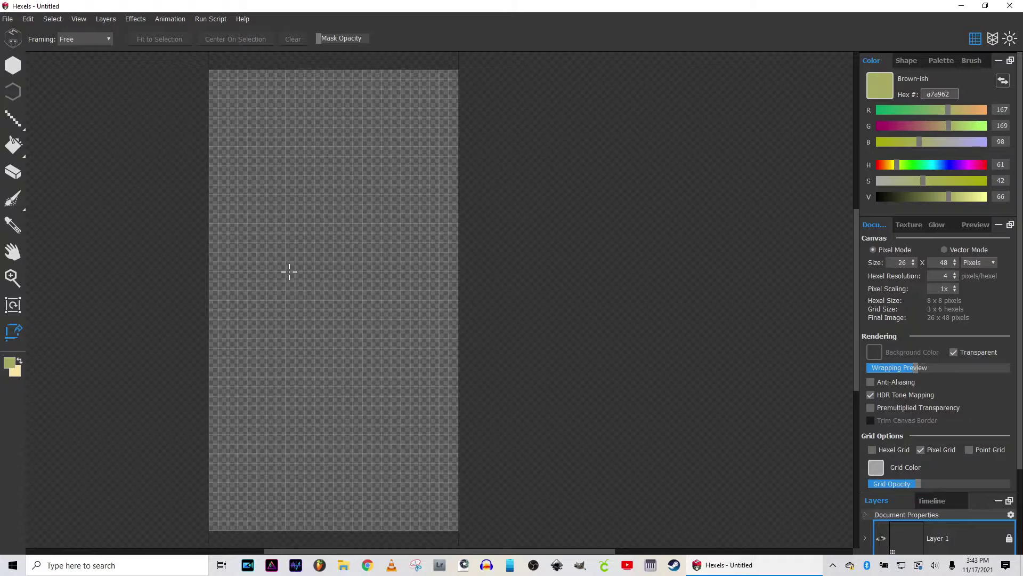
scroll(289, 272, "down", 1)
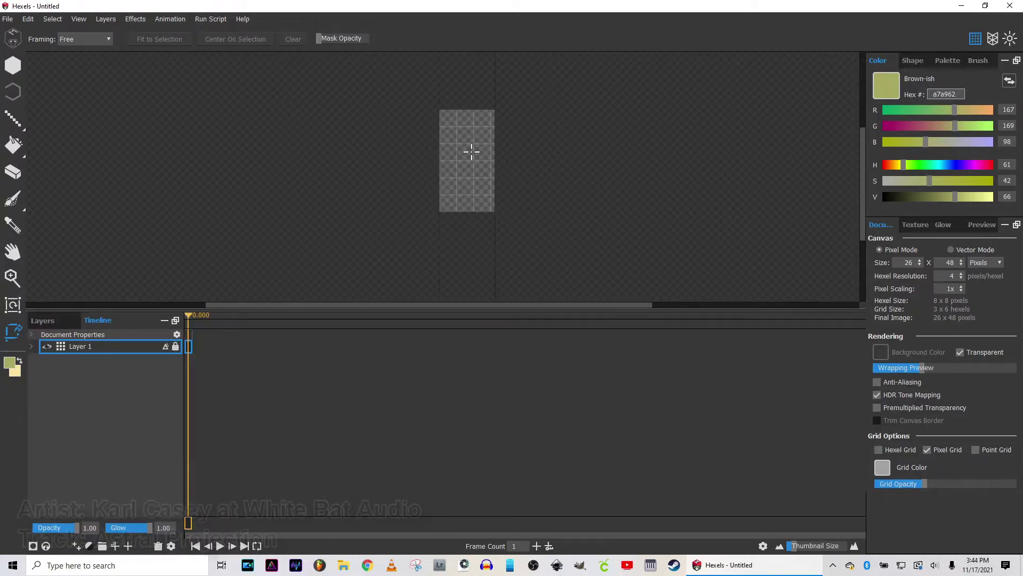
Check the scroll wheel and trackpad behaviour in the general preferences
left_click(8, 18)
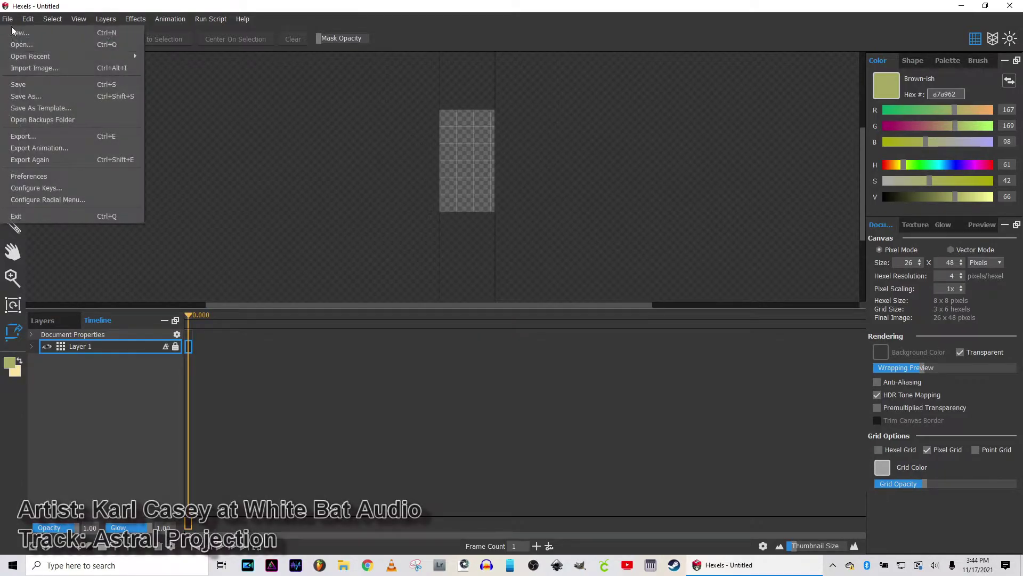
left_click(47, 176)
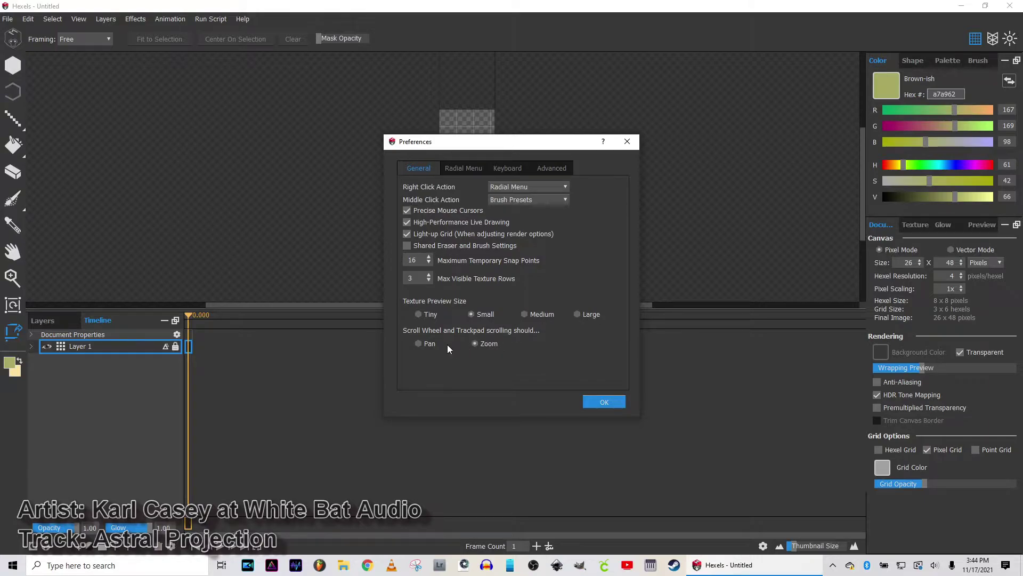
left_click(604, 401)
scroll(449, 153, "up", 4)
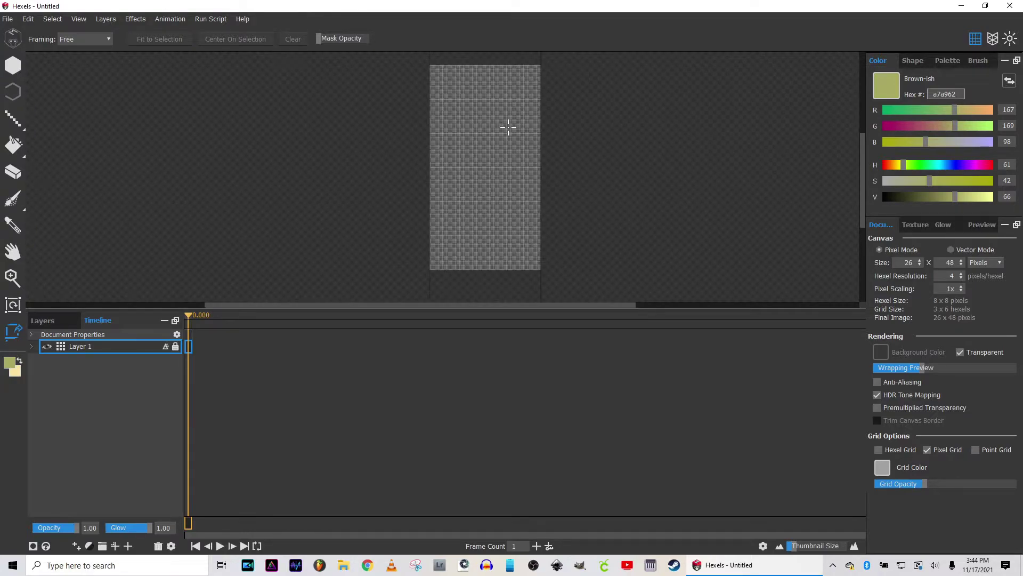
Enlarge the canvas area by reducing the height of the timeline panel
mouse_move(500, 126)
left_mouse_down()
mouse_move(485, 192)
mouse_move(578, 132)
mouse_move(489, 174)
mouse_move(475, 112)
mouse_move(592, 168)
mouse_move(523, 139)
mouse_move(503, 145)
left_mouse_up()
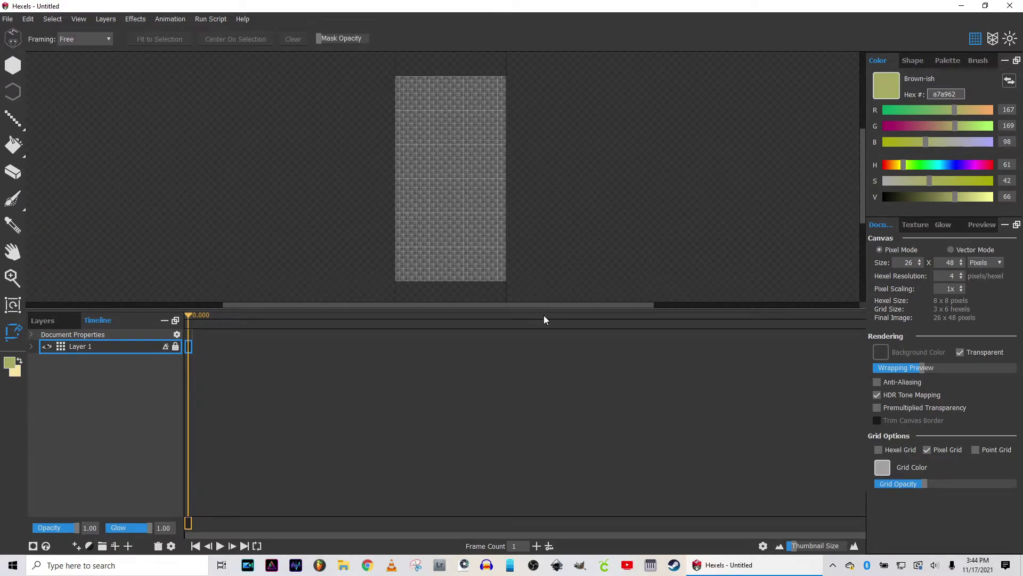
left_click_drag(541, 305, 546, 359)
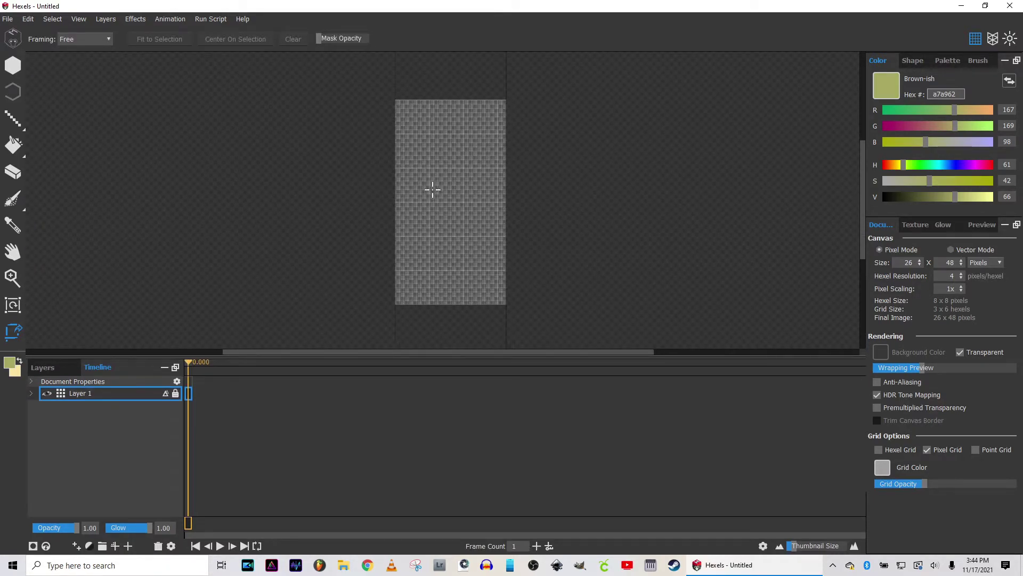
scroll(469, 220, "up", 1)
left_click_drag(468, 192, 465, 168)
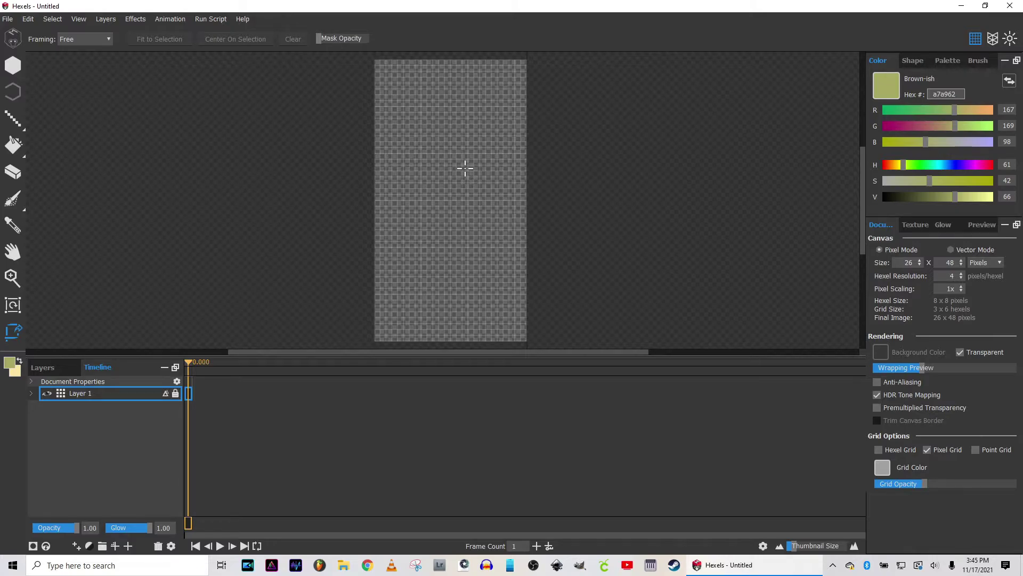
Set the animation's authored frame rate to 30 FPS
left_click(177, 19)
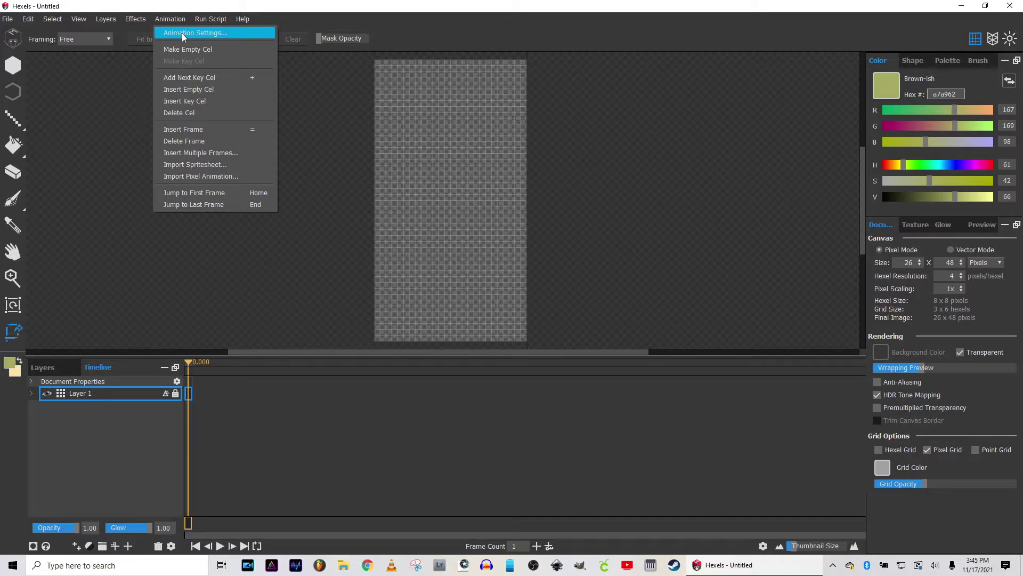
left_click(181, 33)
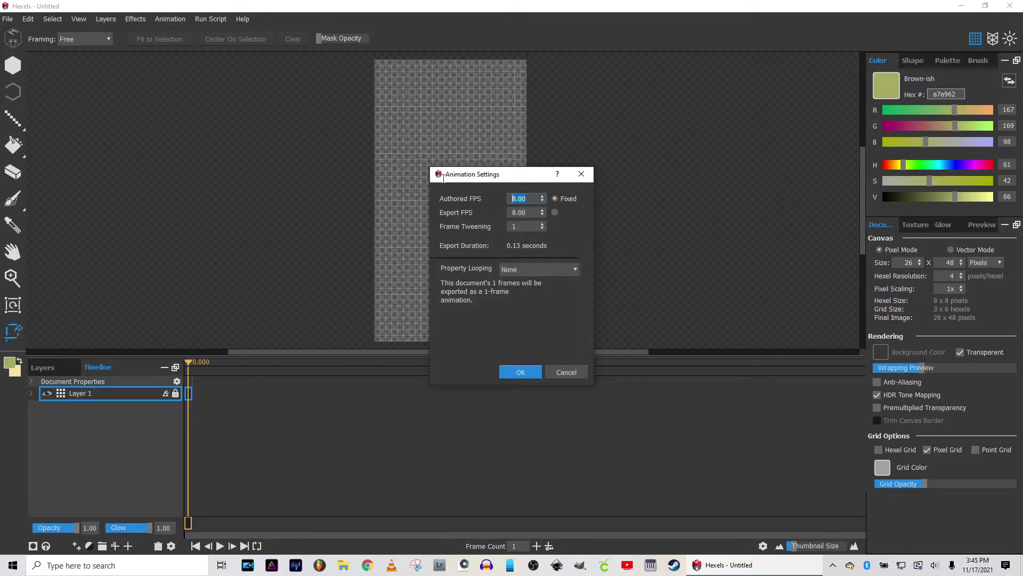
type("30")
left_click(509, 370)
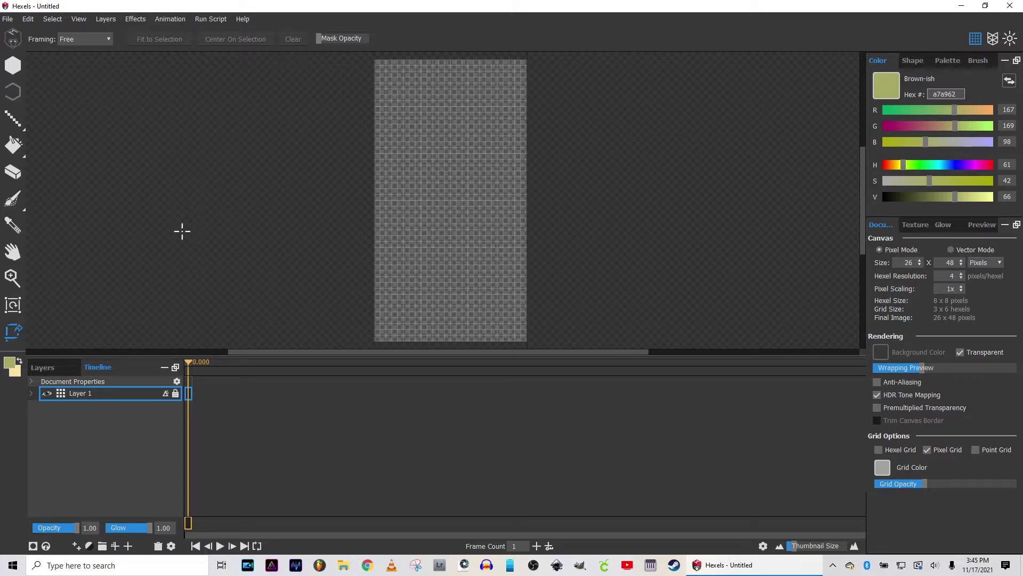
Choose Sub Running.png from the Twitch folder as the spritesheet to import
left_click(181, 20)
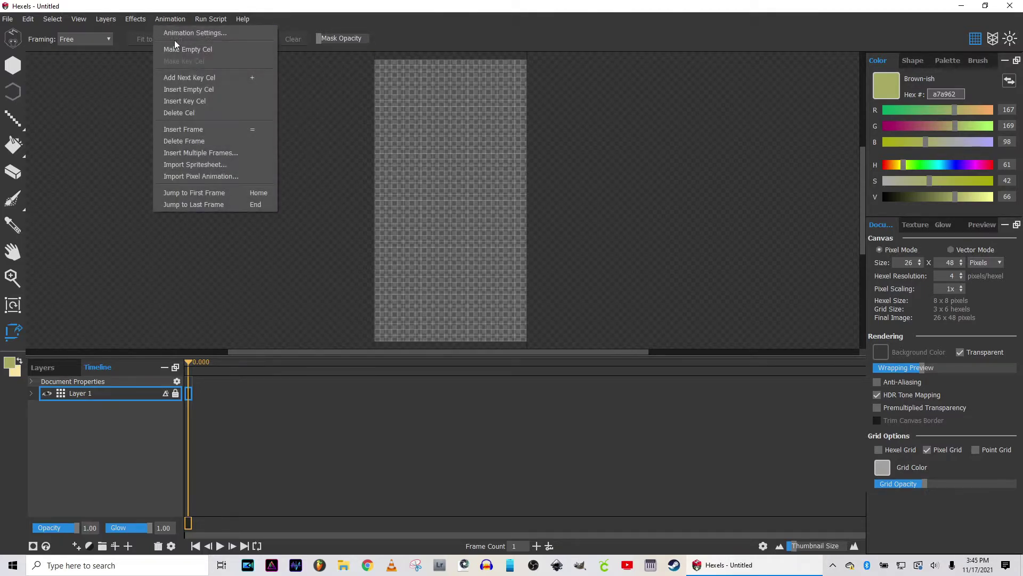
left_click(205, 164)
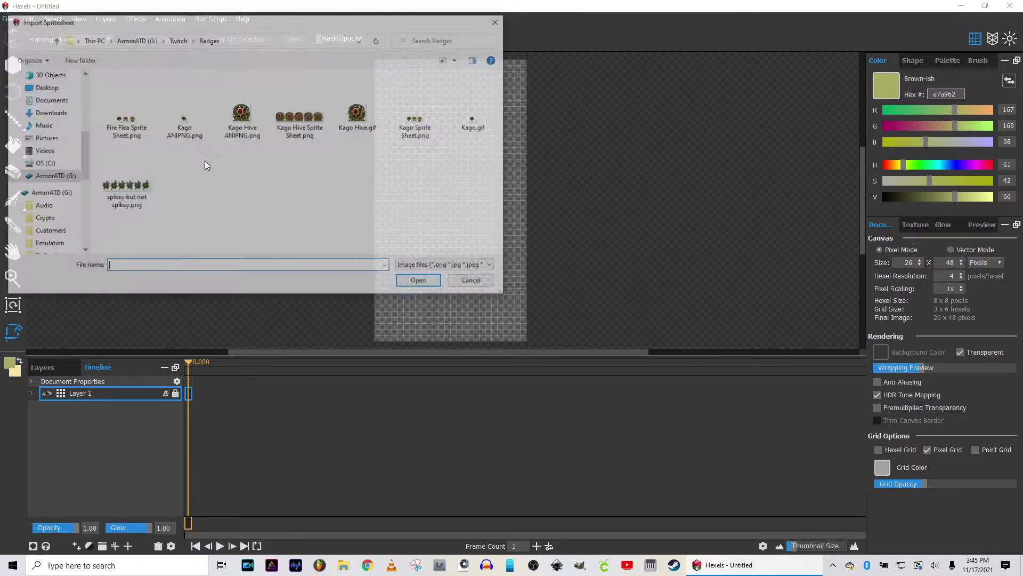
left_click(176, 39)
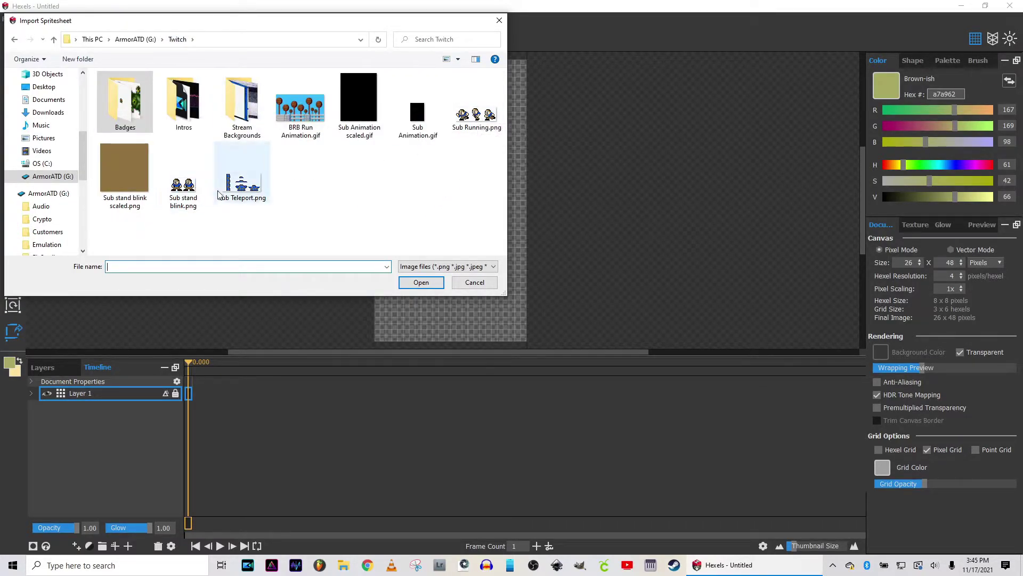
double_click(471, 123)
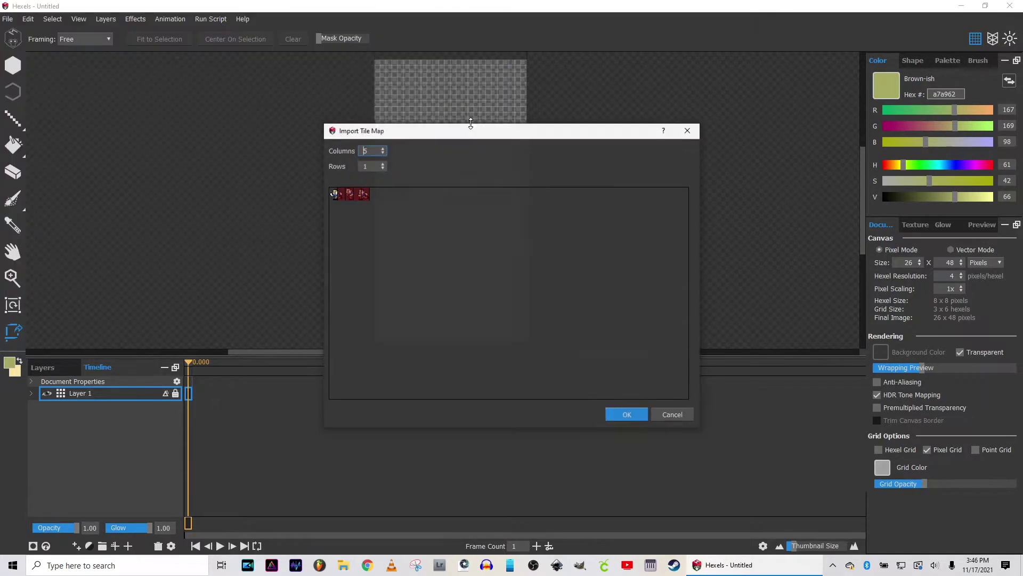
Split the running sheet into 3 columns and 1 row and import it as frames
left_click(382, 153)
left_click(382, 152)
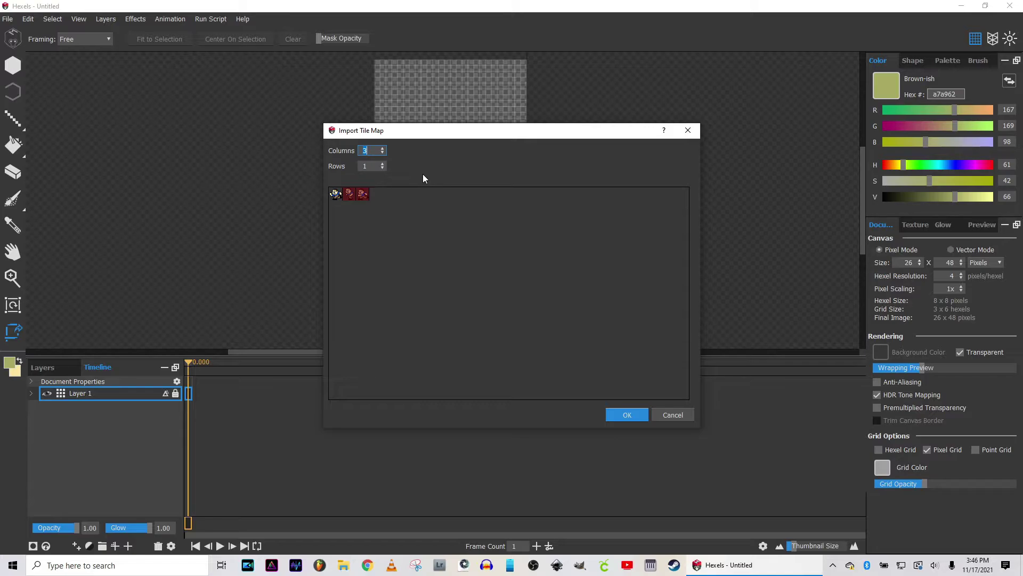
left_click(382, 148)
left_click(383, 152)
left_click(628, 415)
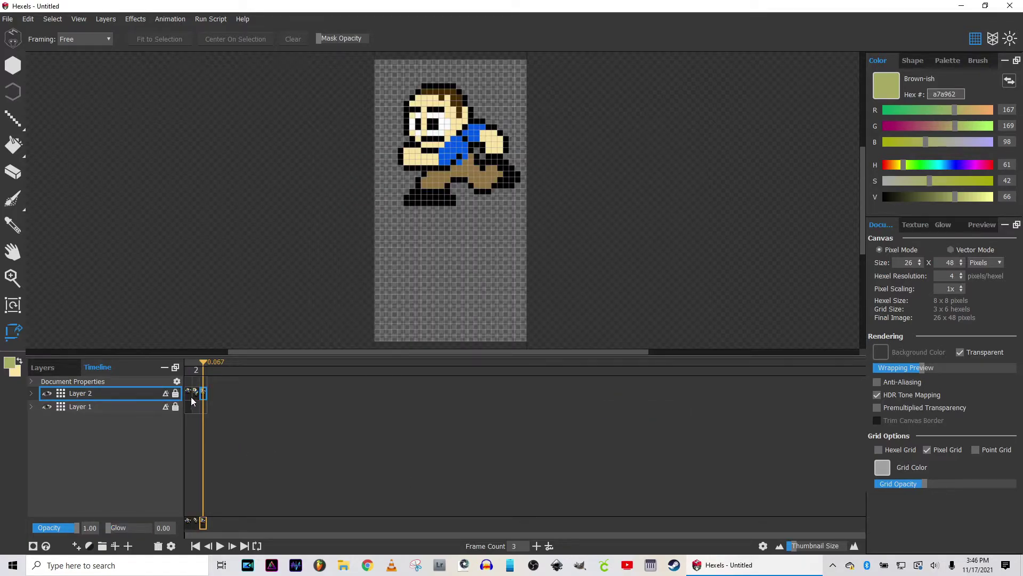
Review each of the three imported running frames on Layer 2
left_click(189, 395)
left_click(198, 393)
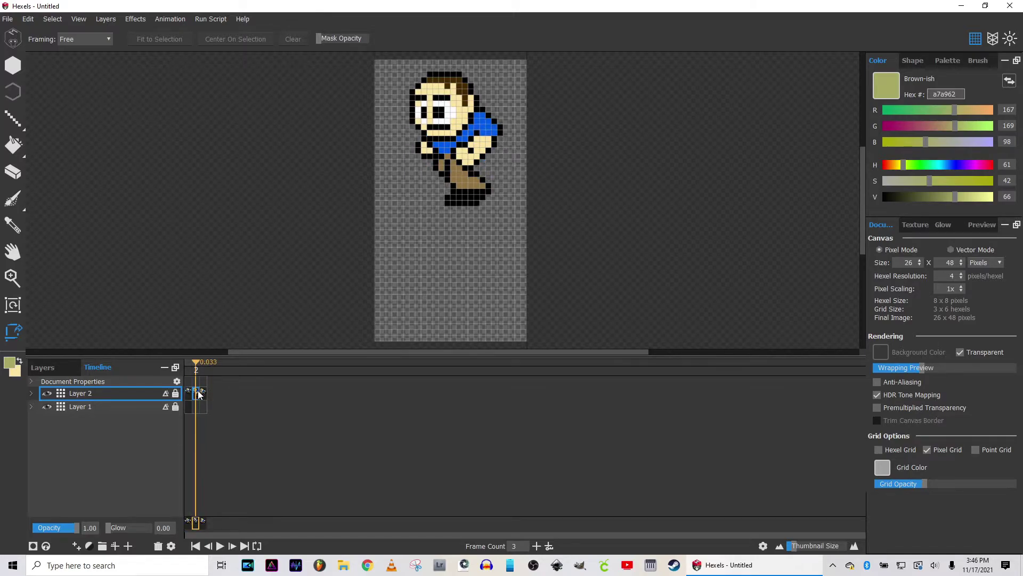
left_click(203, 393)
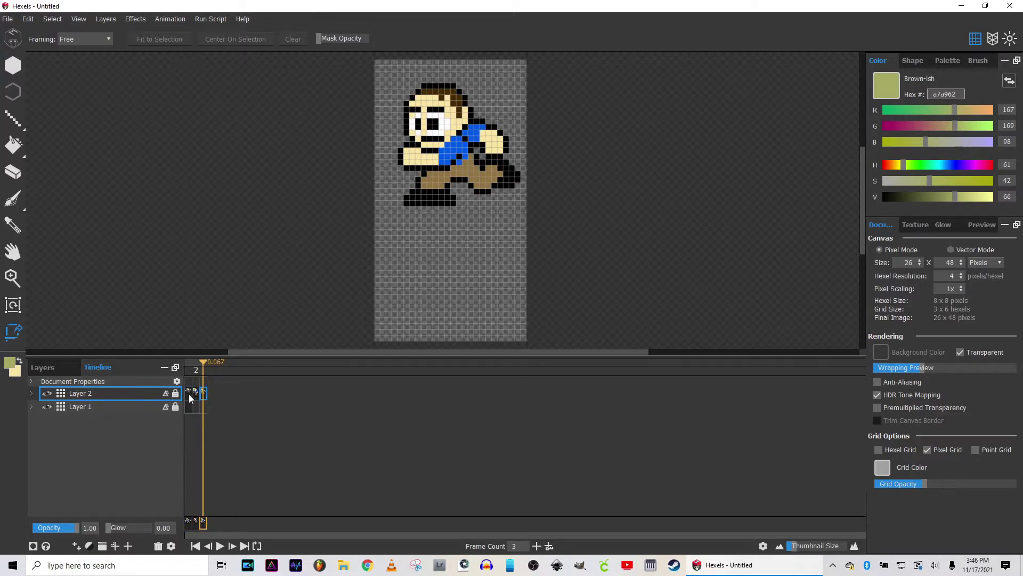
left_click(188, 394)
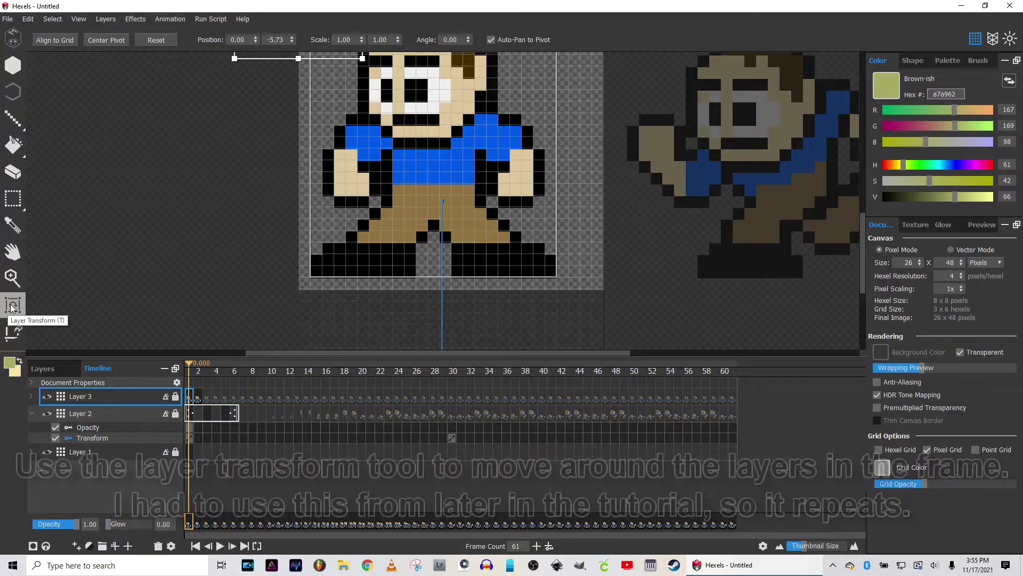
Activate the Layer Transform tool for repositioning a layer within the frame
left_click(12, 306)
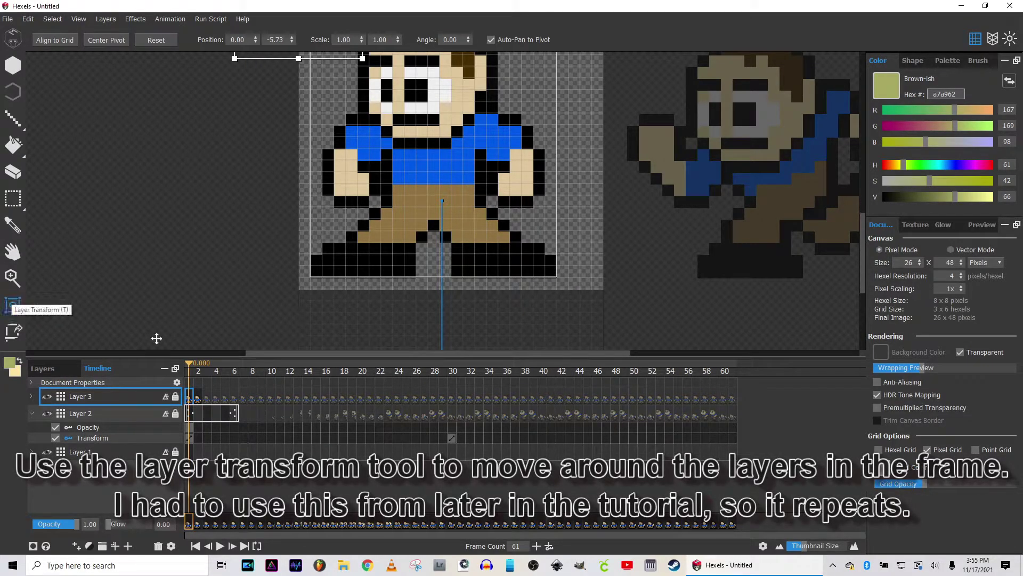
scroll(293, 176, "up", 2)
scroll(261, 171, "down", 4)
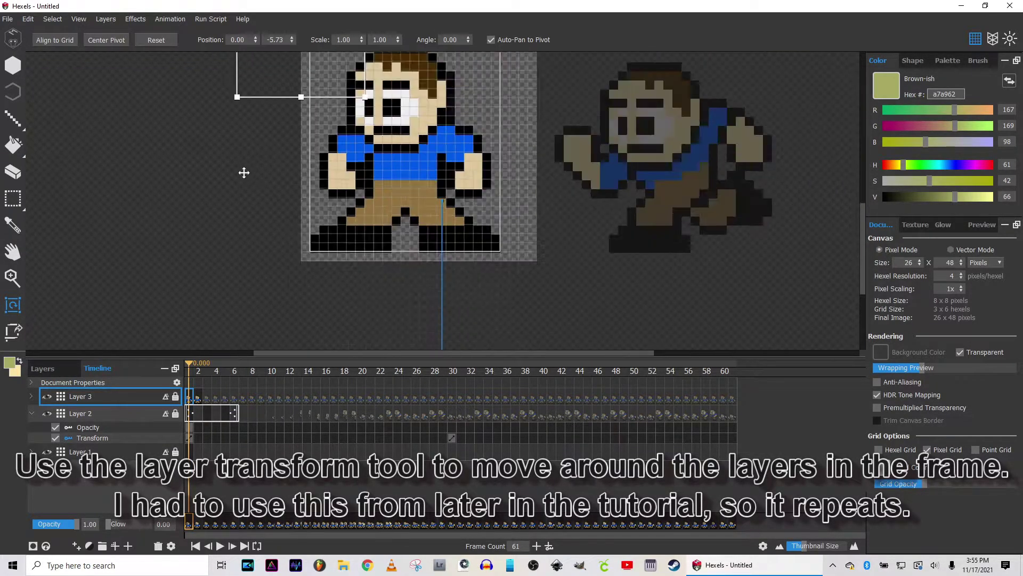
scroll(244, 173, "down", 3)
scroll(244, 155, "up", 2)
key("space")
left_click_drag(276, 118, 270, 190)
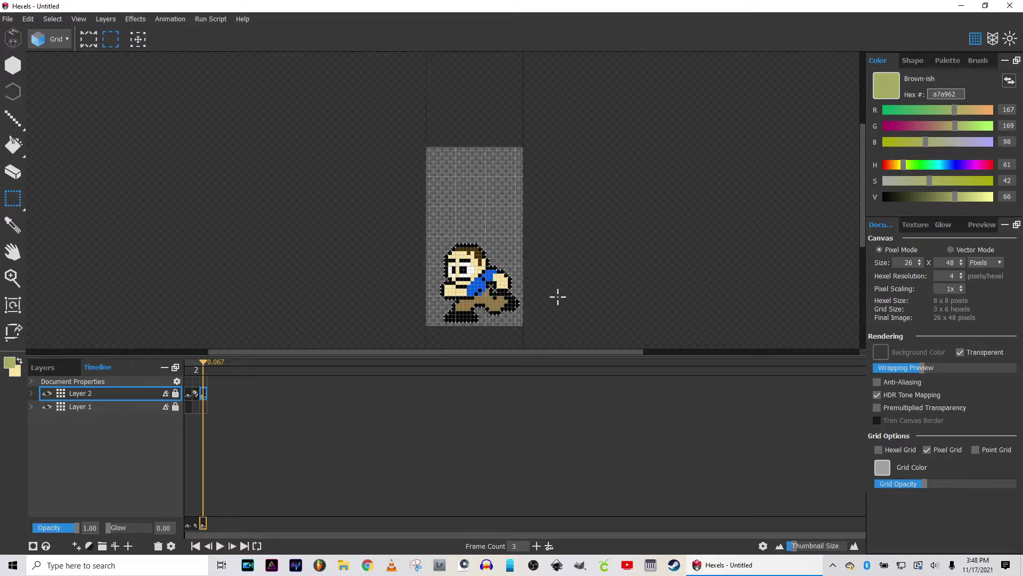
Step through the three running frames on Layer 2 and compare how the feet align with the canvas's lower edge
scroll(450, 328, "up", 1)
scroll(451, 329, "up", 2)
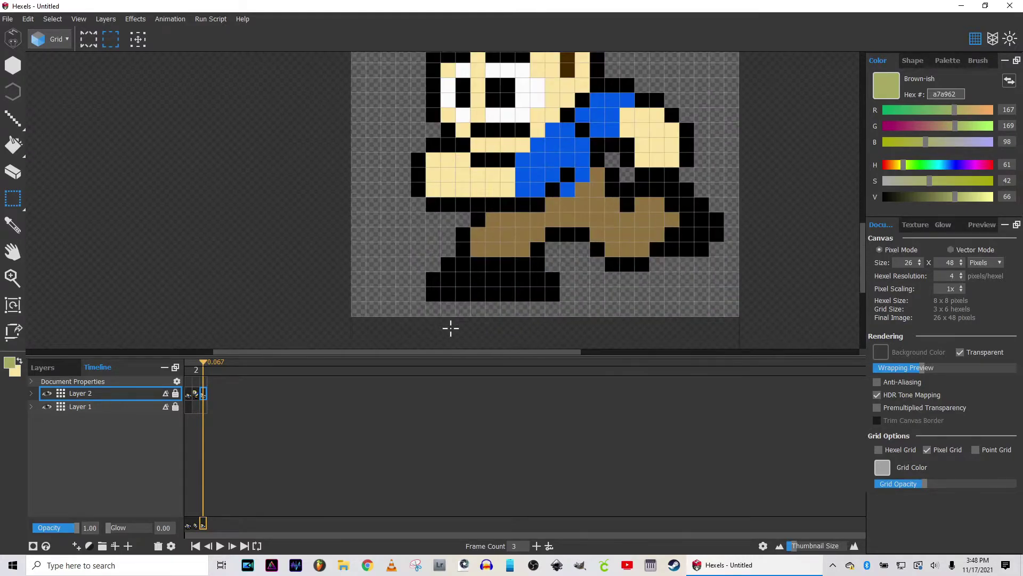
left_click(195, 395)
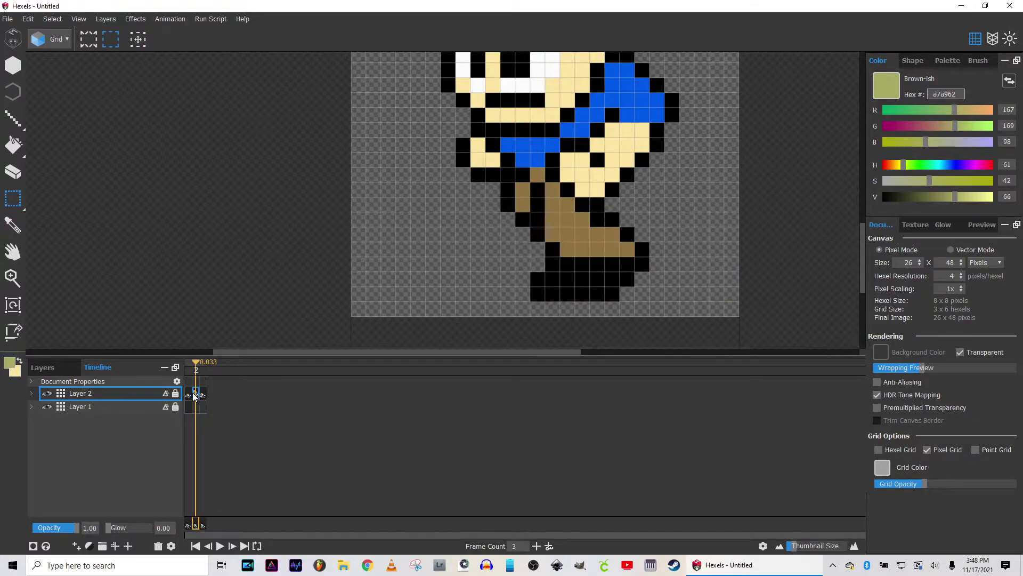
left_click(190, 396)
left_click(196, 394)
left_click(202, 395)
scroll(240, 150, "up", 1)
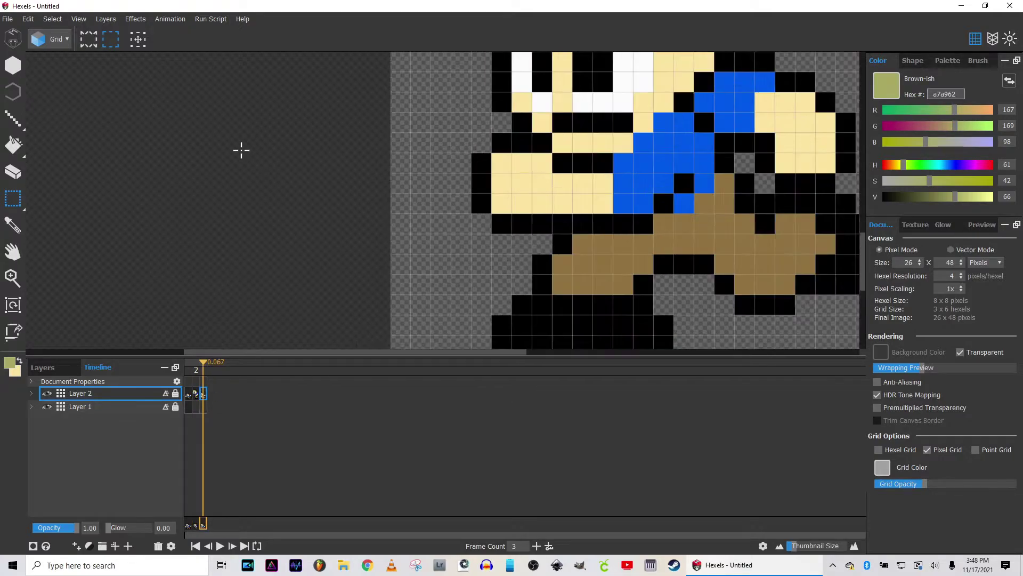
scroll(241, 150, "down", 2)
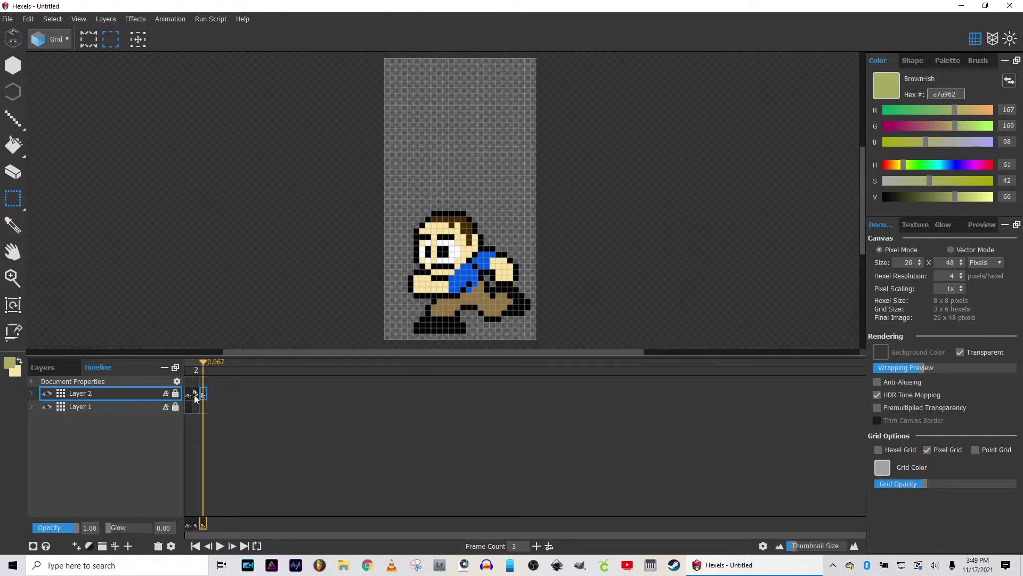
mouse_move(202, 365)
left_mouse_down()
mouse_move(188, 364)
mouse_move(206, 356)
mouse_move(184, 351)
mouse_move(209, 348)
mouse_move(203, 363)
left_mouse_up()
Turn the three running cels on Layer 2 into a bouncing sub-loop
left_click(189, 395)
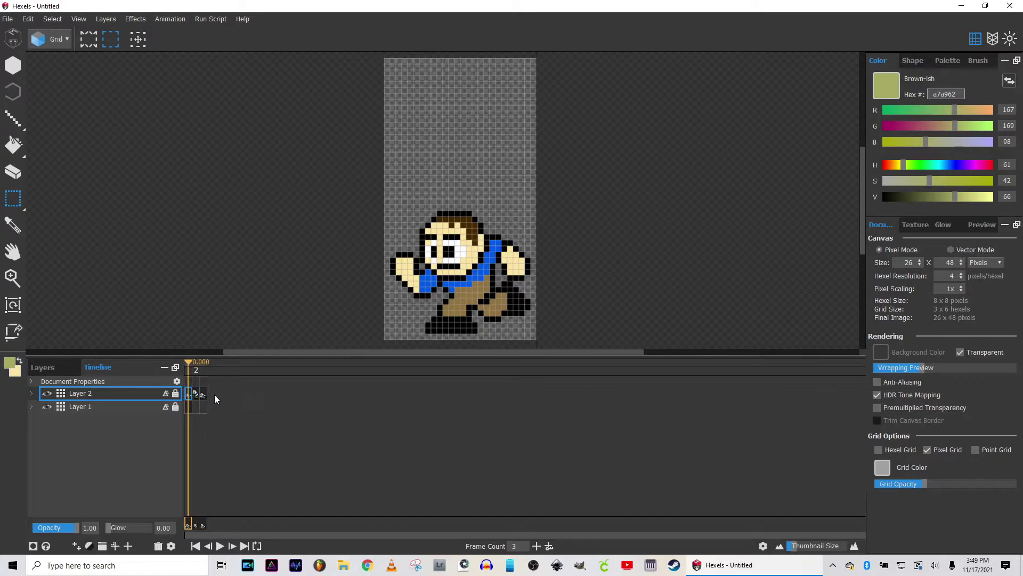
left_click(203, 396, "shift")
left_click(189, 394)
left_click(204, 395, "shift")
right_click(204, 395)
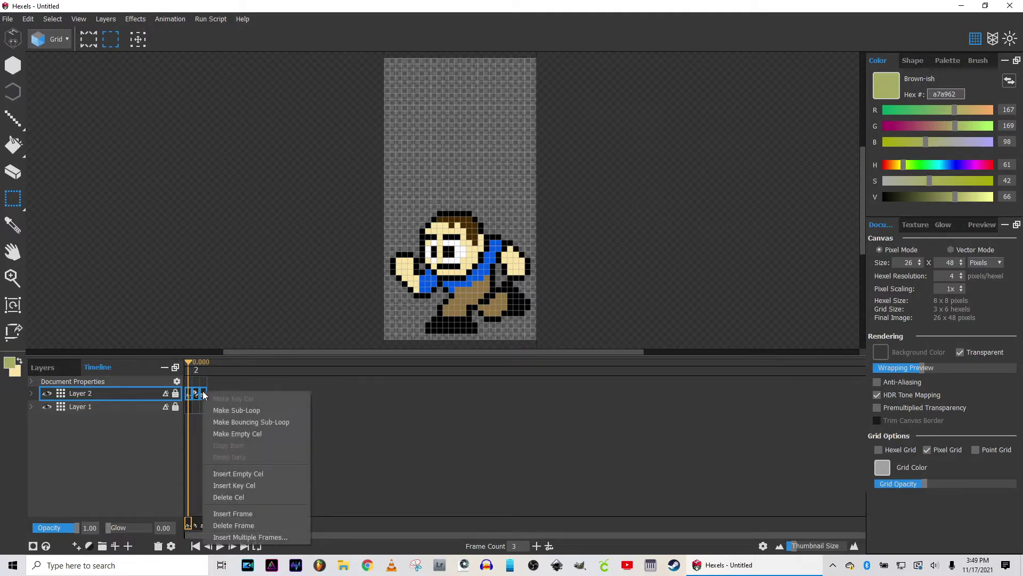
left_click(264, 421)
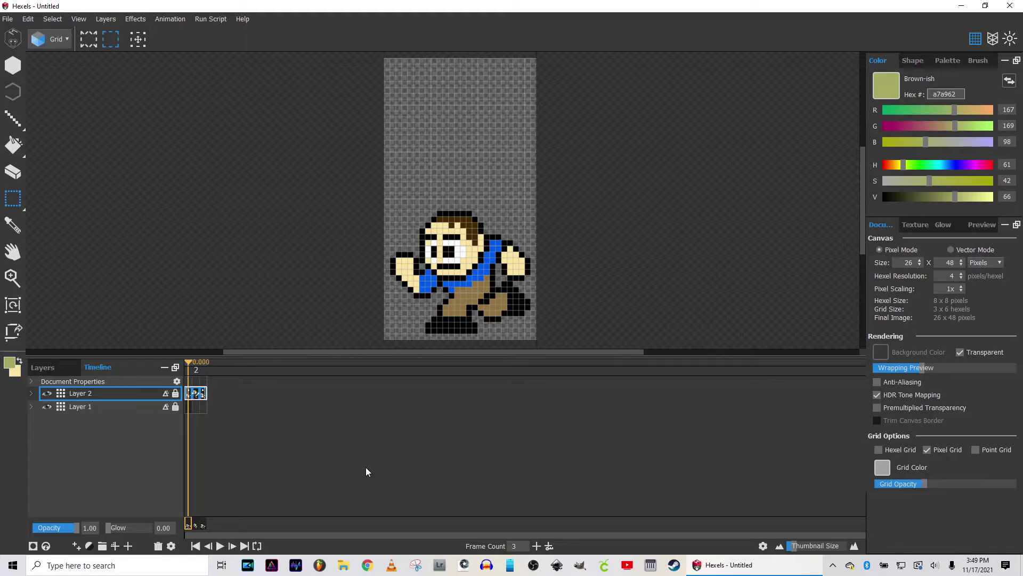
Extend the animation to 60 frames and play back the running loop from the first frame
double_click(525, 546)
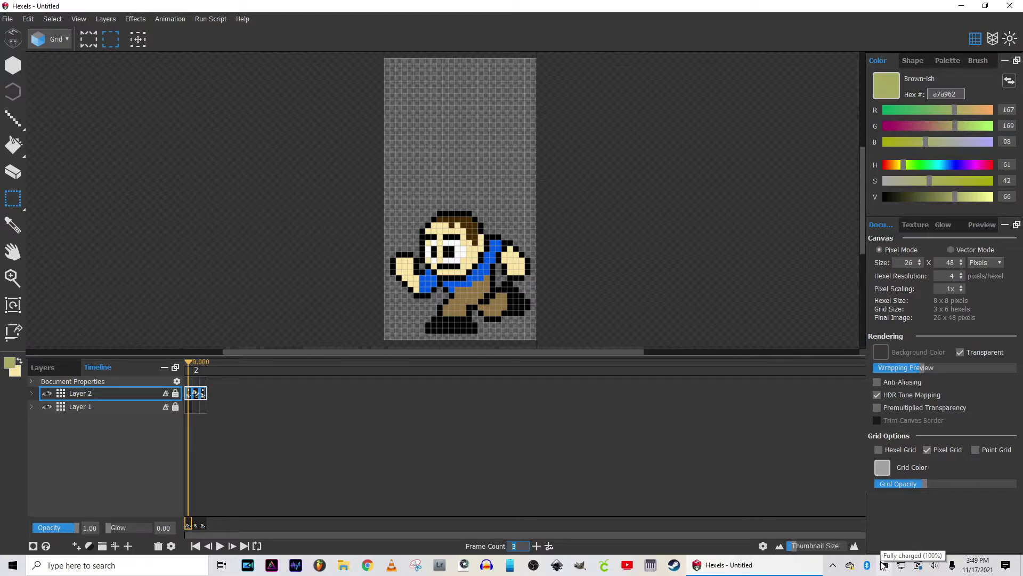
type("60")
key("Return")
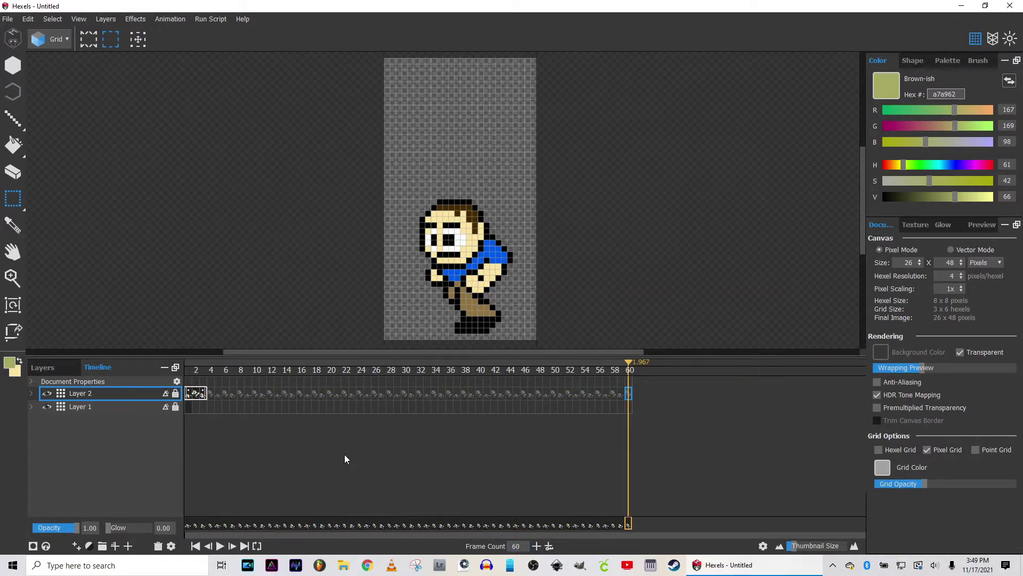
key("Right")
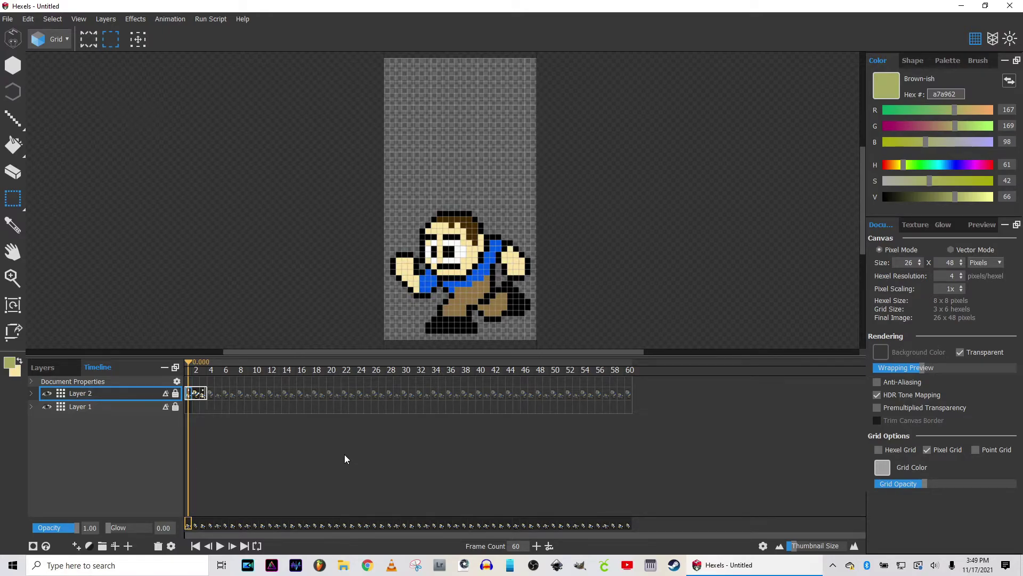
key("space")
Insert an empty cel after each of the three running poses on Layer 2 so every pose holds for two frames
left_click_drag(798, 546, 824, 527)
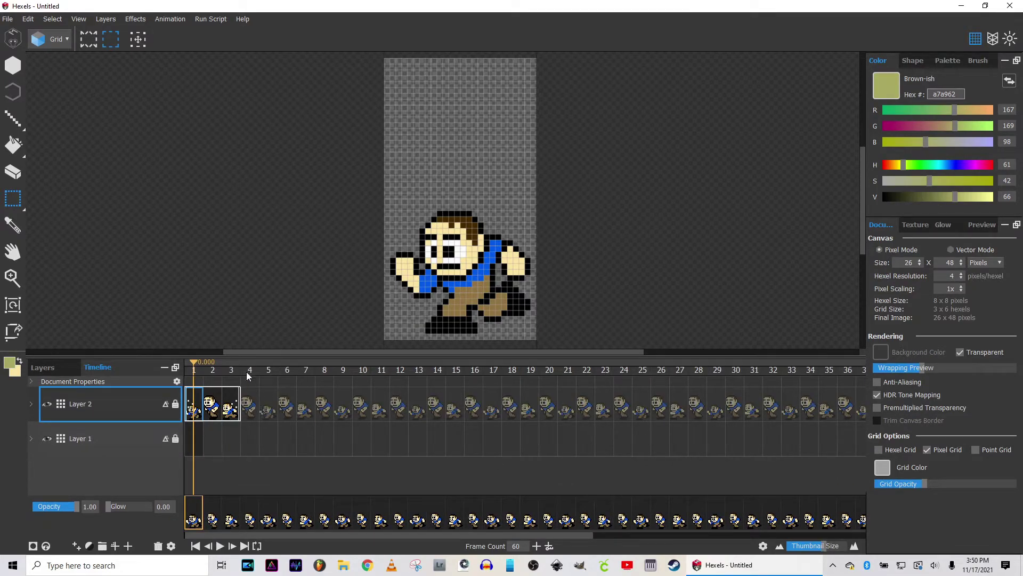
right_click(197, 408)
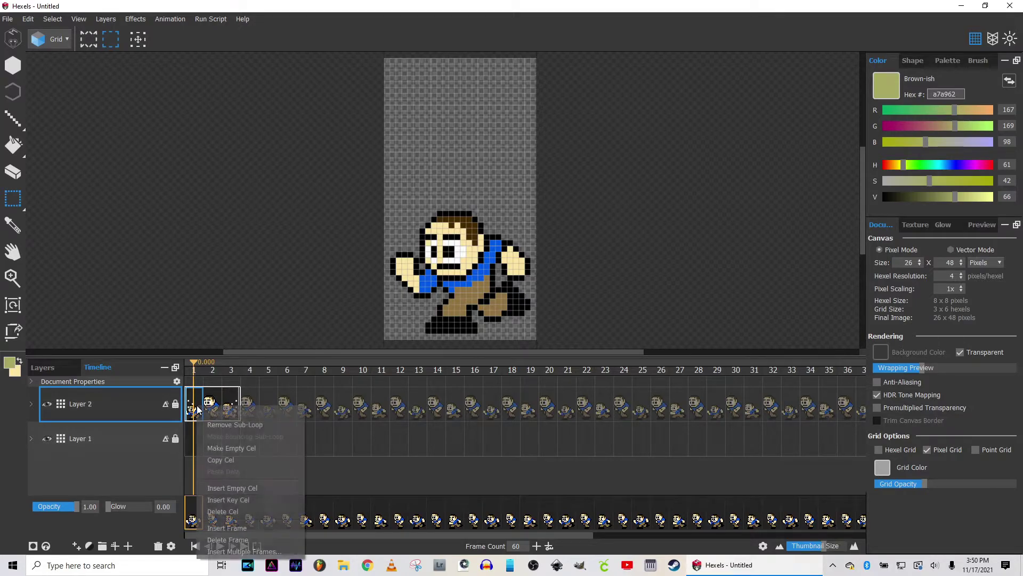
right_click(197, 407)
right_click(197, 406)
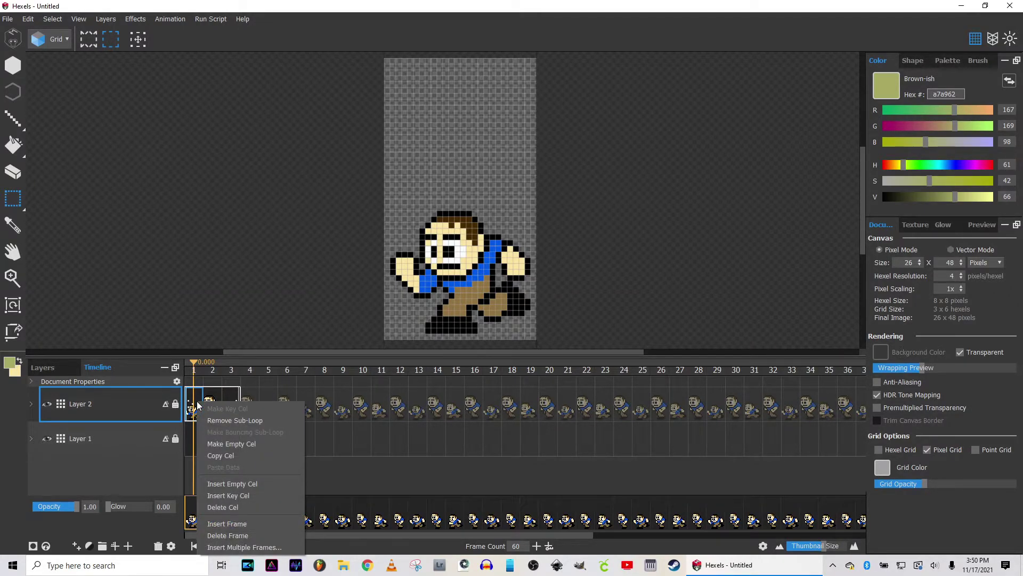
left_click(233, 483)
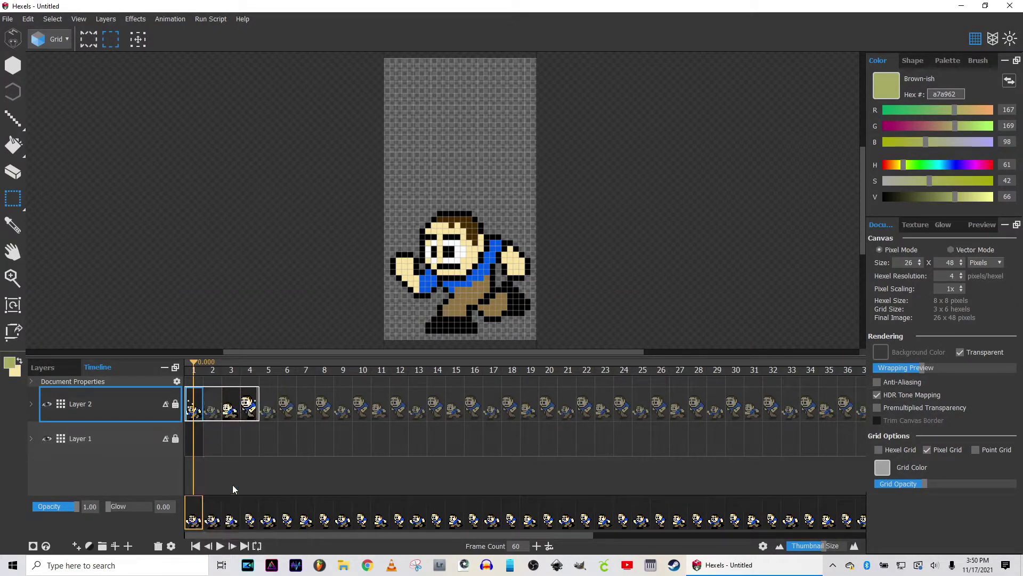
left_click(232, 413)
right_click(233, 411)
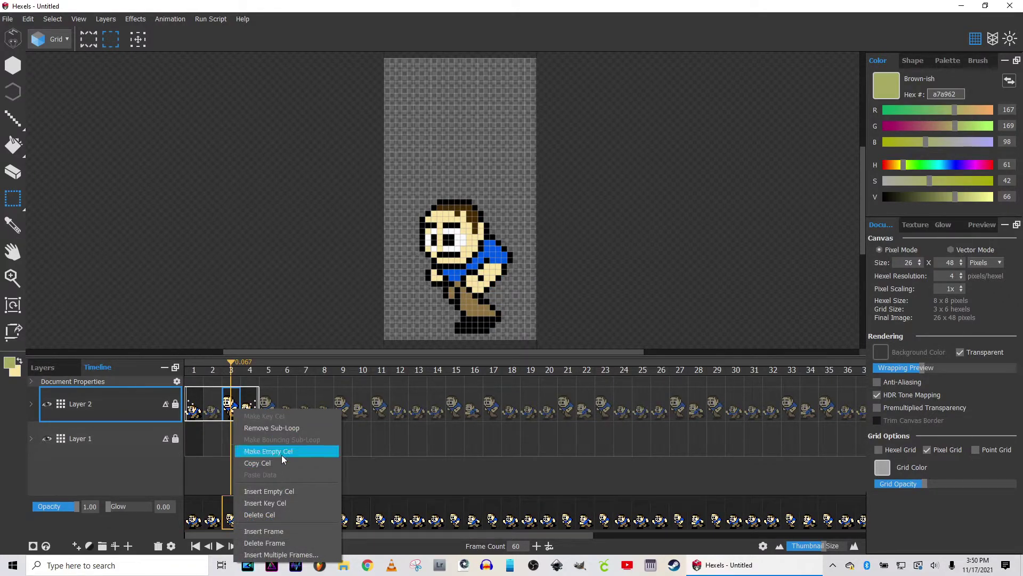
left_click(274, 491)
left_click(268, 409)
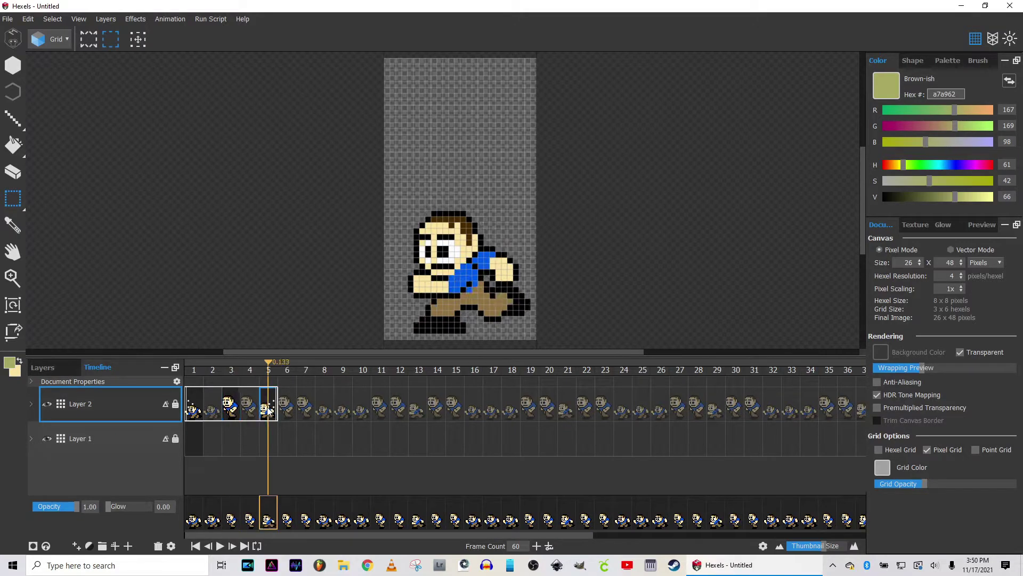
right_click(268, 409)
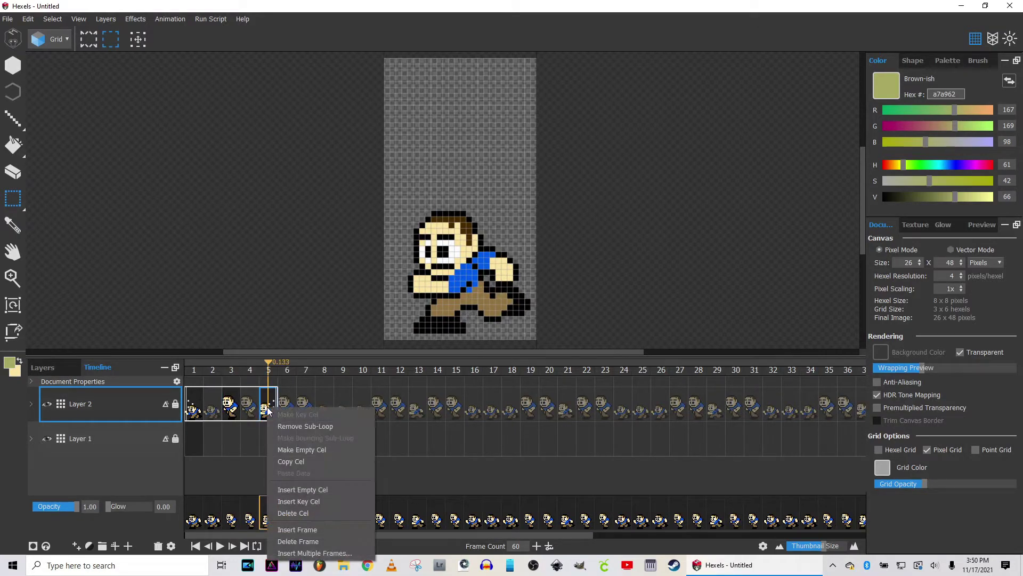
left_click(318, 490)
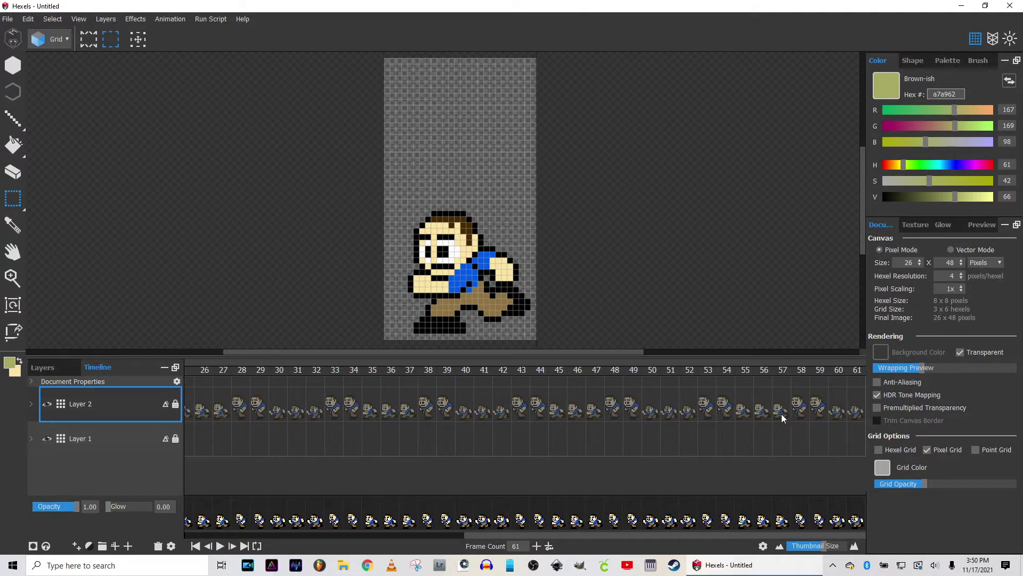
Play back the slowed running loop from the first frame to check its timing
key("Home")
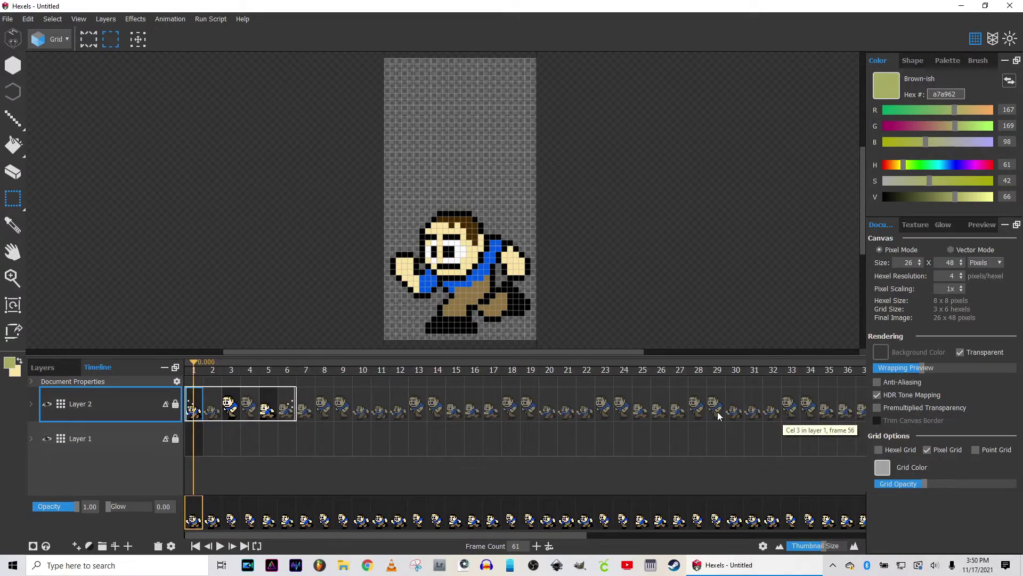
key("space")
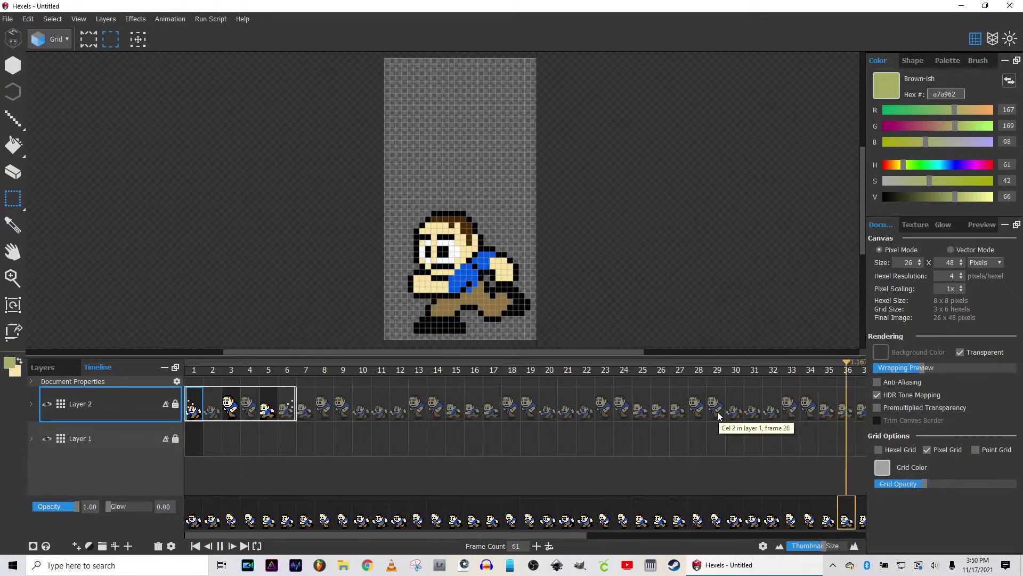
key("space")
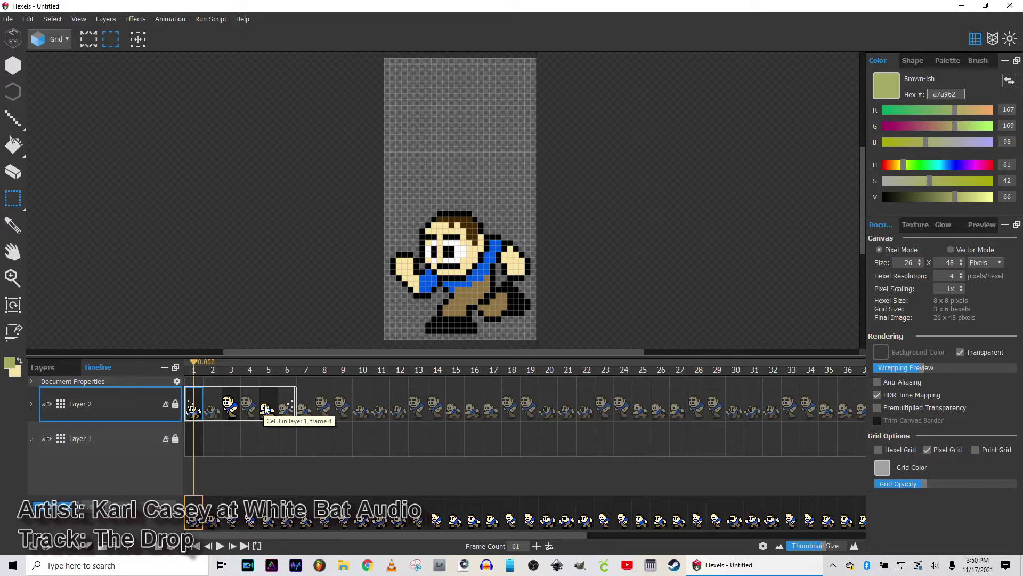
key("space")
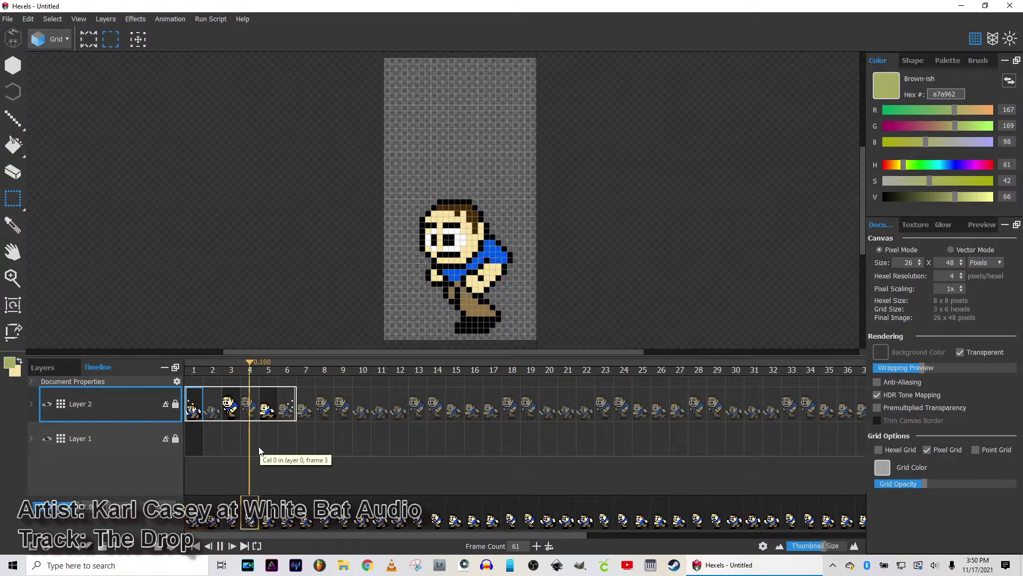
key("space")
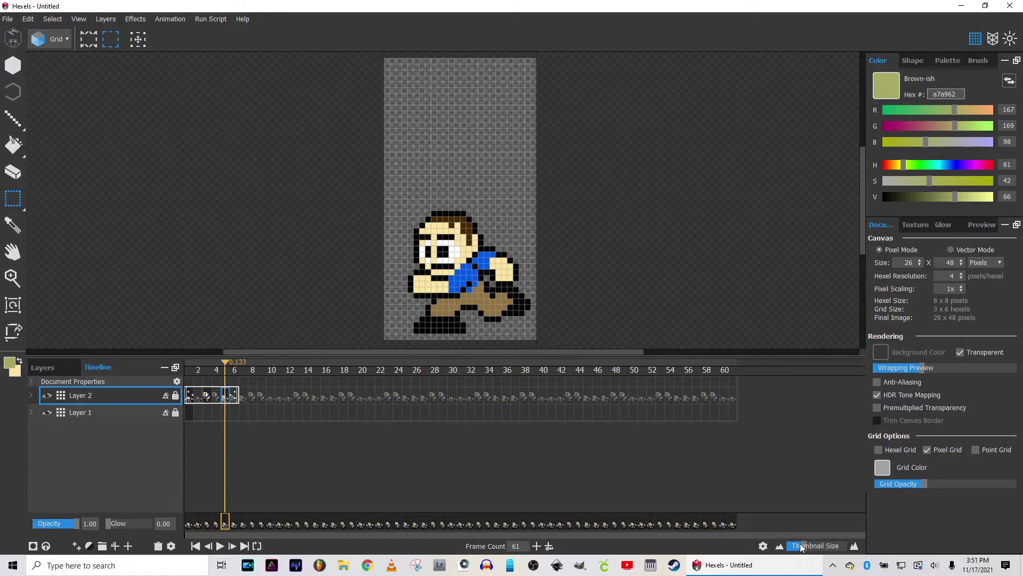
Remove the sub-loop from Layer 2 and play the animation without it
right_click(216, 396)
left_click(251, 413)
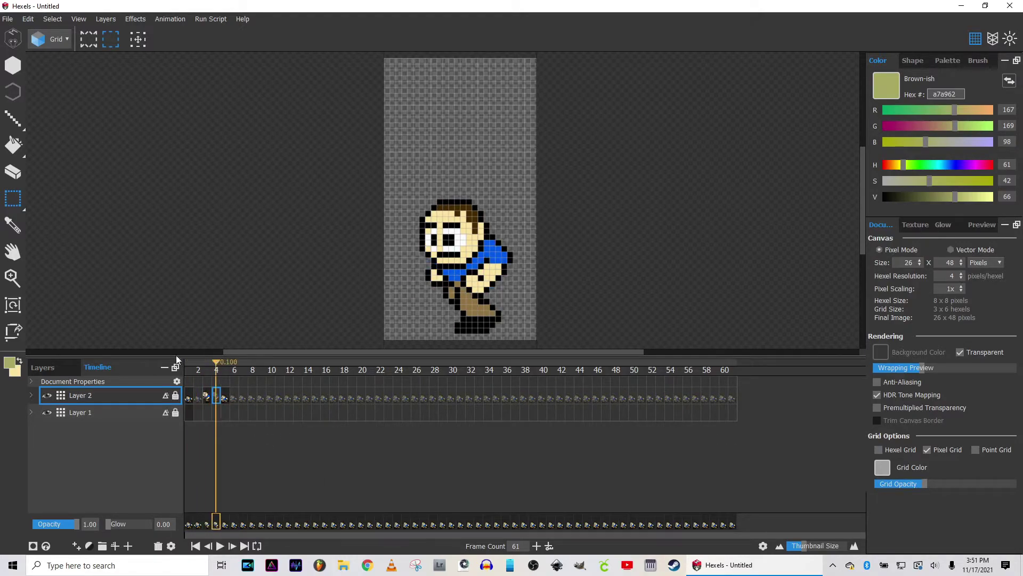
left_click(189, 397)
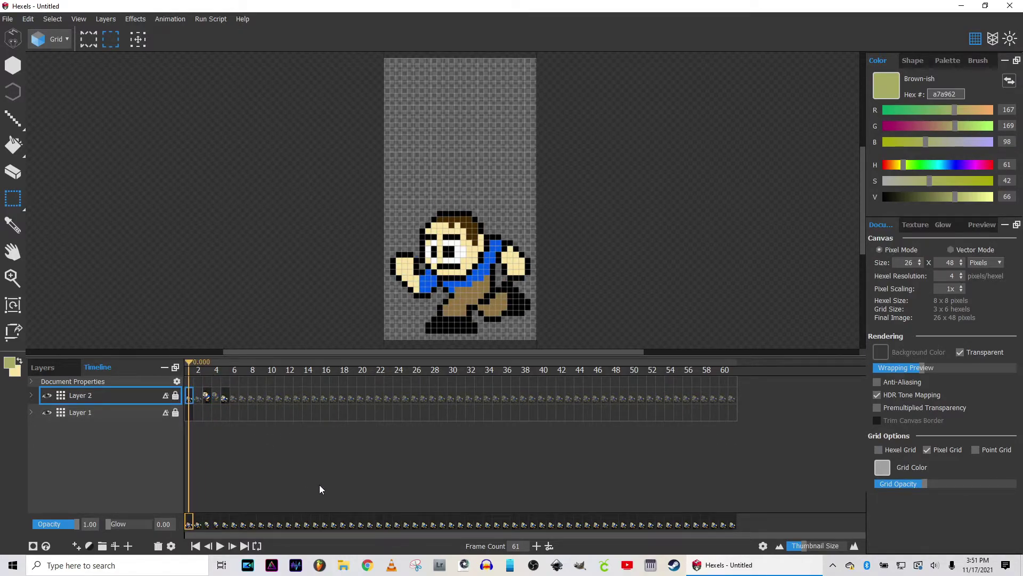
key("space")
key("space")
Turn the first six cels on Layer 2 into a regular sub-loop and play it back
left_click(235, 399, "shift")
right_click(235, 399)
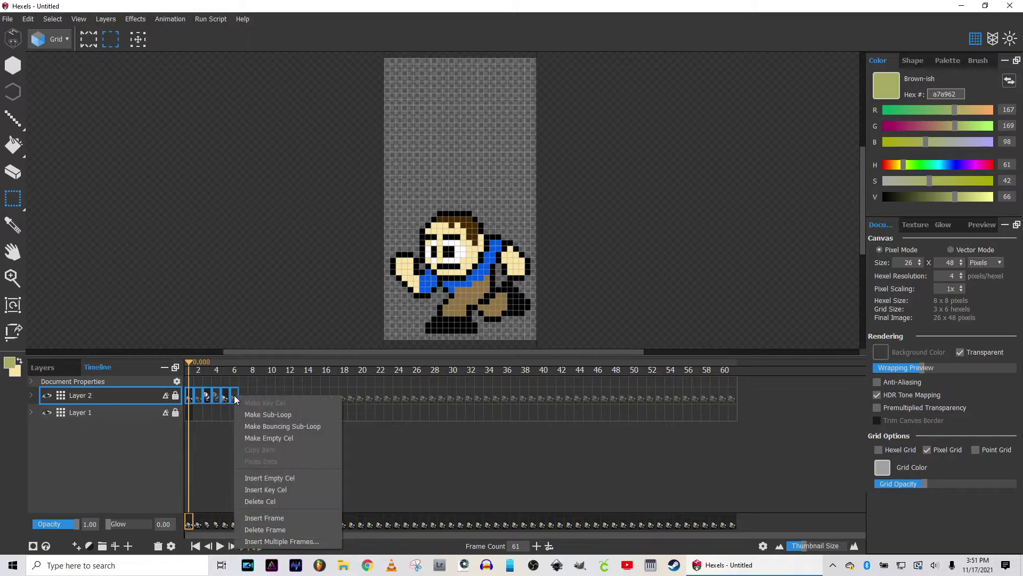
left_click(284, 415)
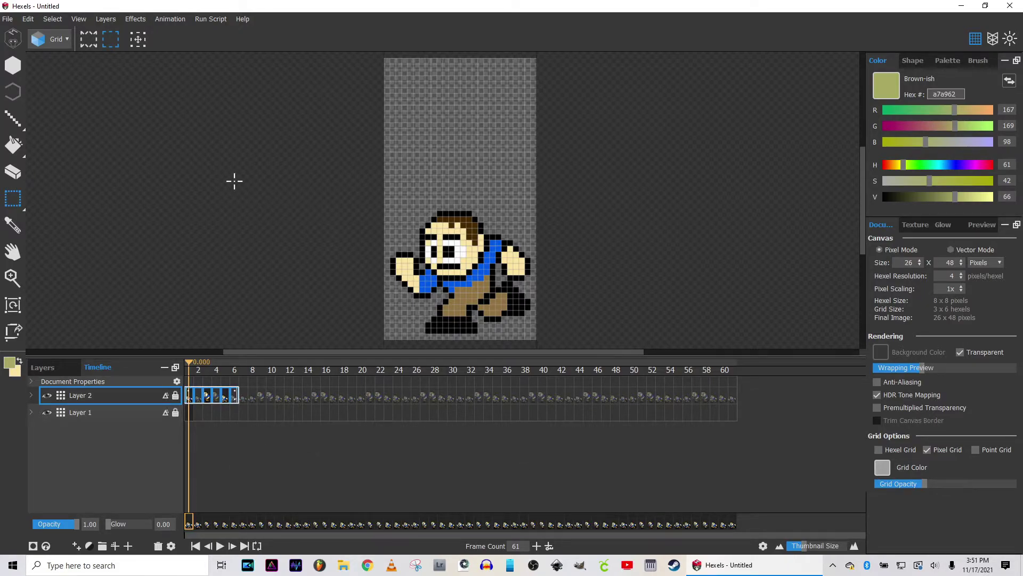
key("space")
Replace the regular sub-loop on Layer 2's first six cels with a bouncing sub-loop and play it back
right_click(205, 395)
left_click(225, 411)
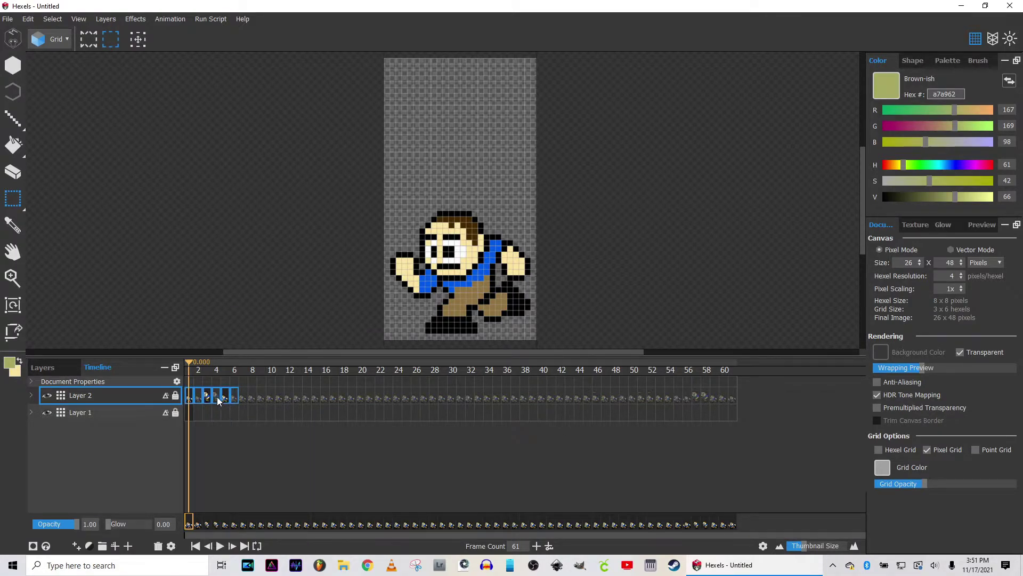
right_click(218, 397)
left_click(243, 427)
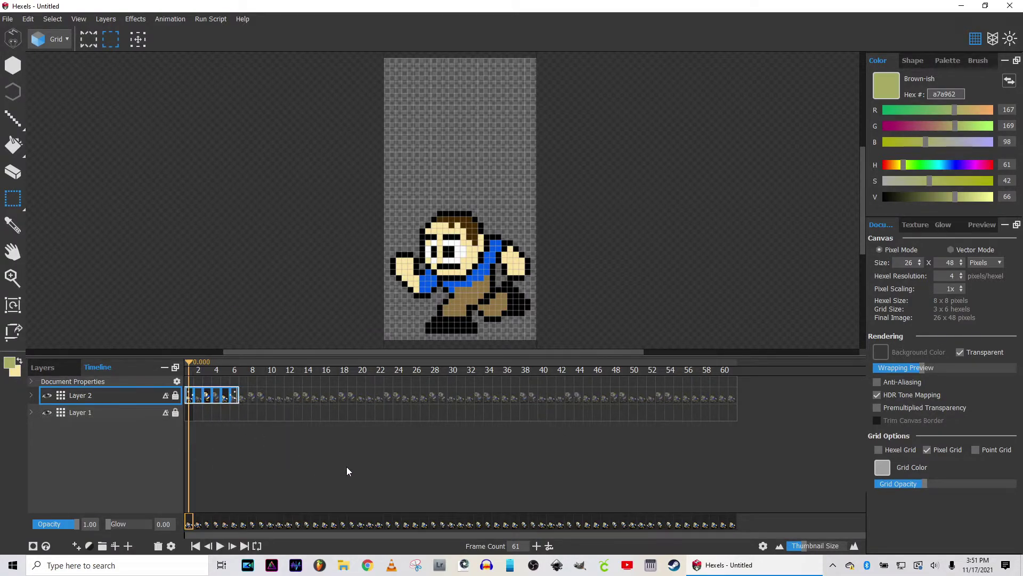
key("space")
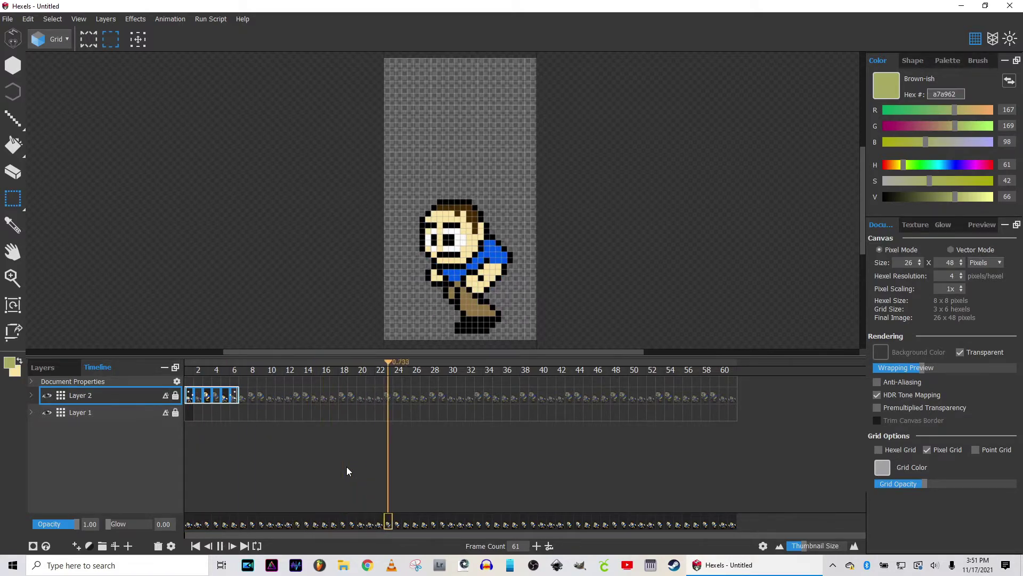
key("space")
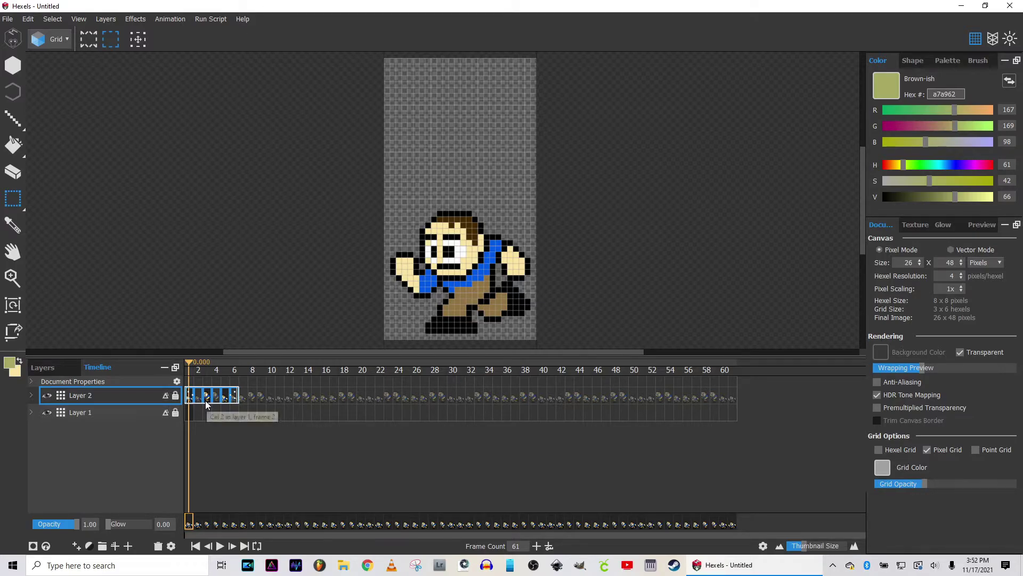
At frame 1, move Layer 2 off the canvas's right side to horizontal position 6.67 and select its transform keyframe
left_click(20, 308)
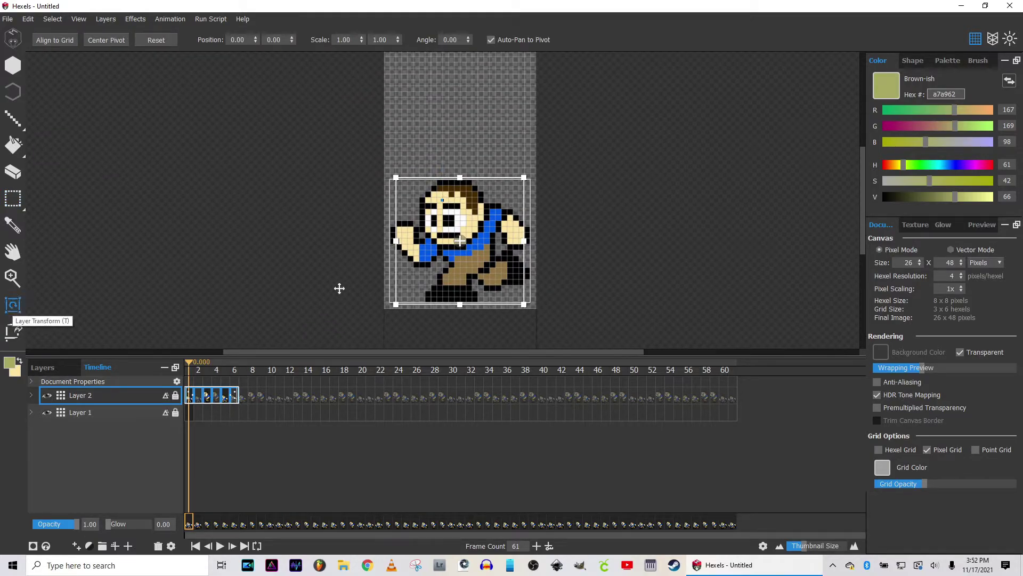
left_click_drag(408, 265, 563, 268)
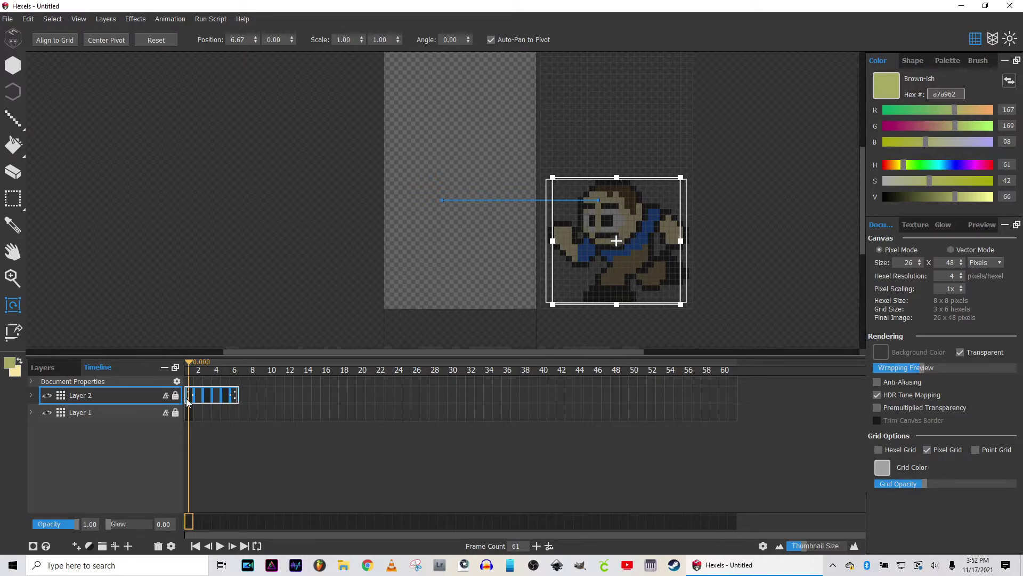
left_click(30, 394)
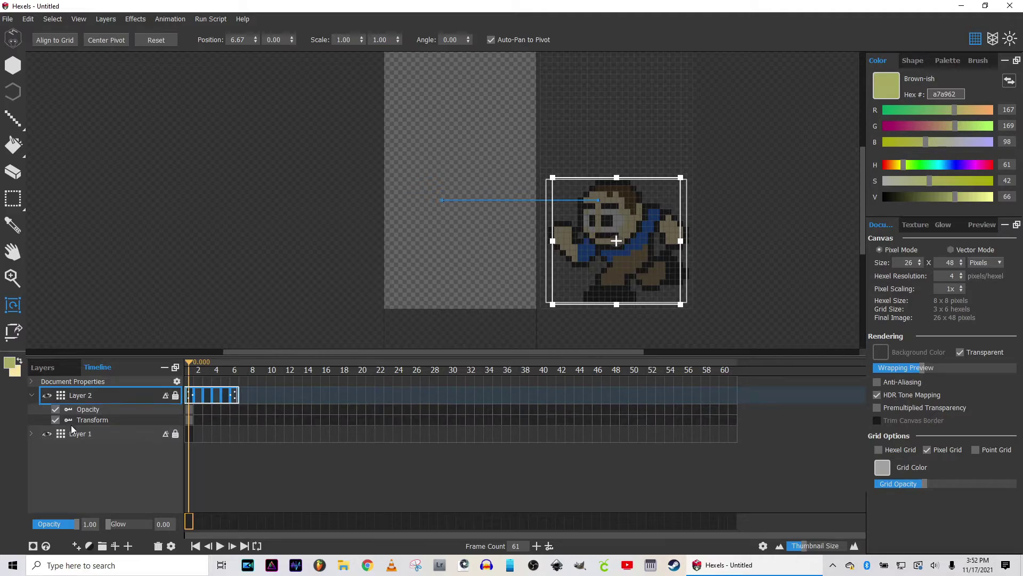
left_click(192, 423)
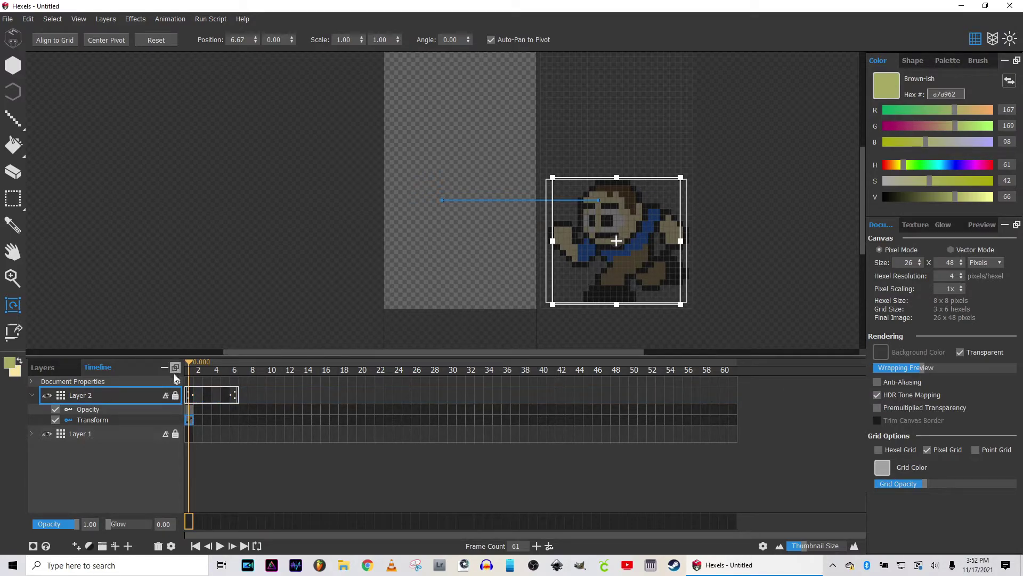
At frame 15, nudge Layer 2 left onto the canvas to horizontal position 0.08 and play back the movement
mouse_move(190, 356)
left_mouse_down()
mouse_move(281, 372)
mouse_move(730, 376)
mouse_move(201, 379)
mouse_move(309, 377)
left_mouse_up()
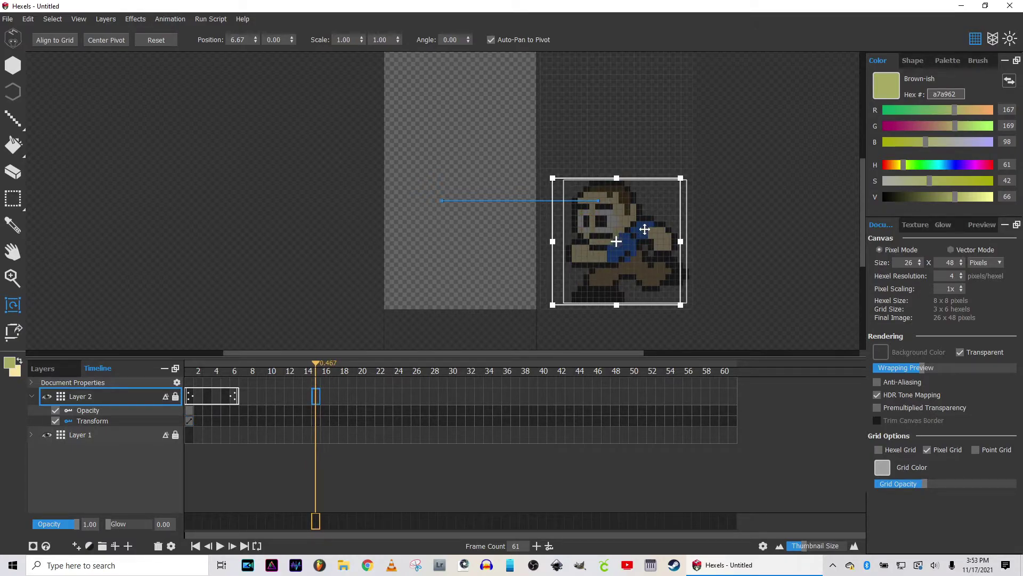
key("Left")
key("Left")
key("Left")
key("Left")
key("Left")
key("Left")
key("Left")
key("Left")
key("Left")
key("Left")
key("Left")
key("Left")
key("Left")
key("Left")
key("Left")
key("Left")
key("Left")
key("Left")
key("Left")
key("Left")
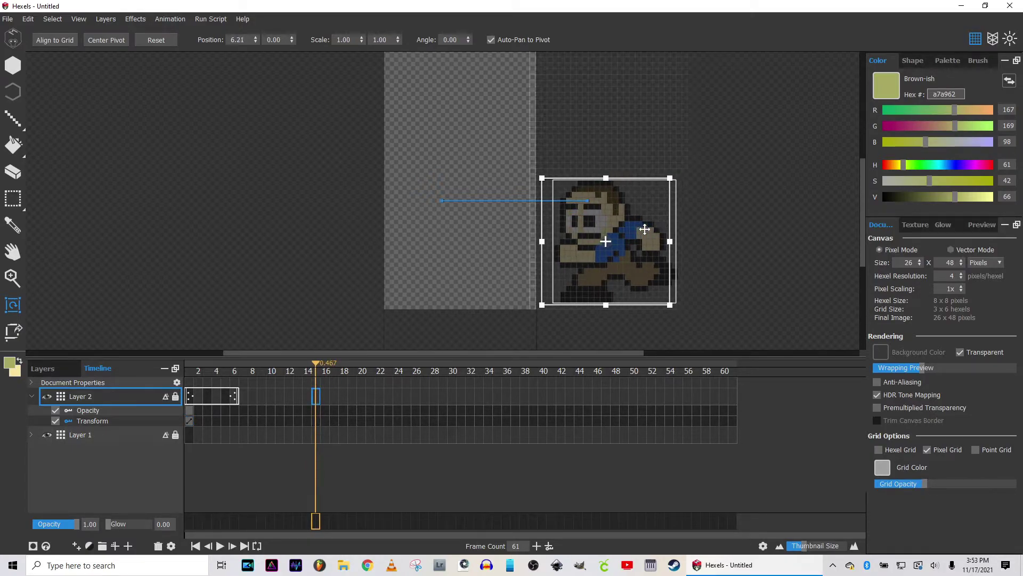
key("Left")
key("Left")
key("Left")
key("Left")
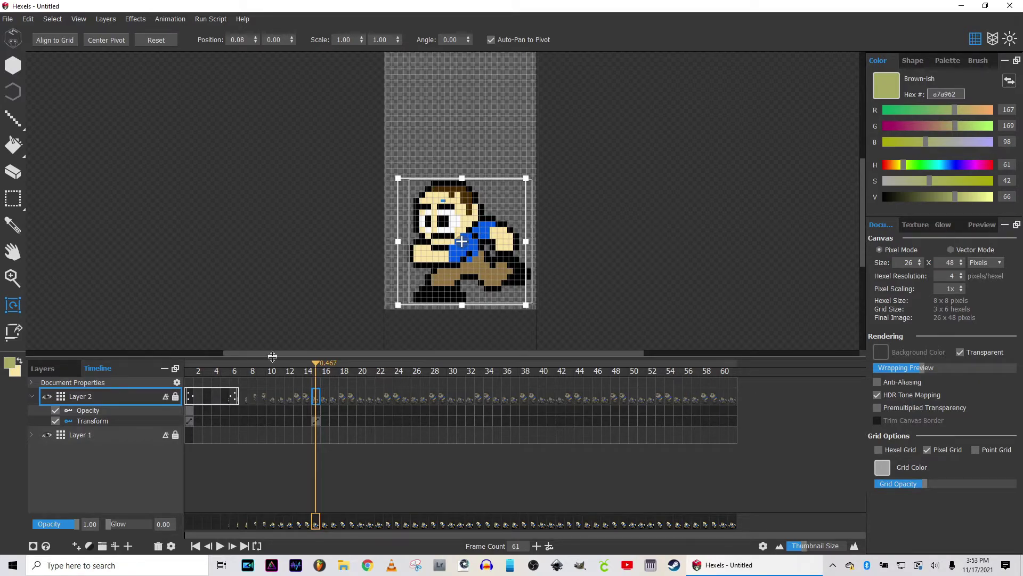
key("Home")
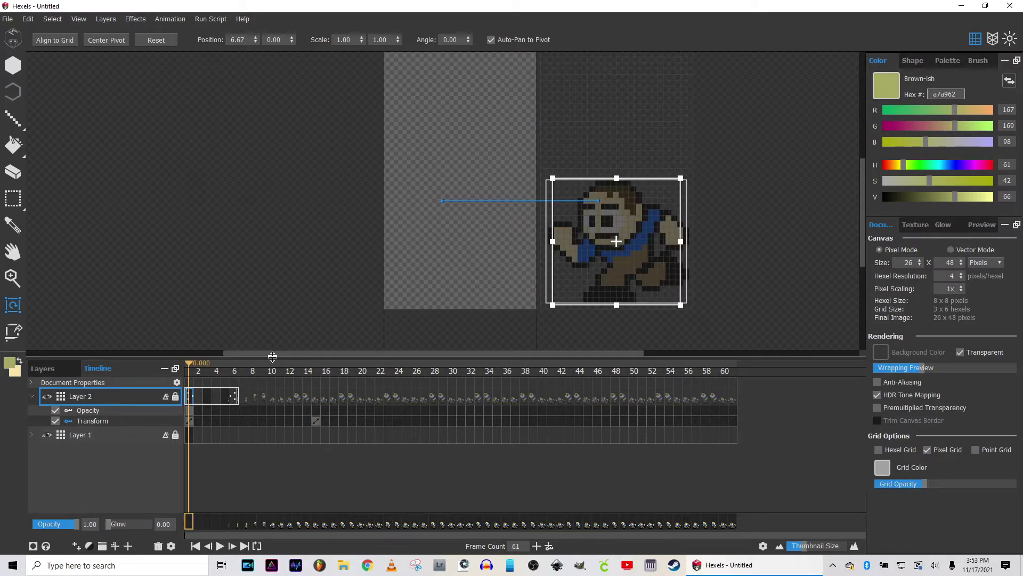
key("space")
Move Layer 2's frame 15 transform keyframe to frame 30 and return to the first frame
left_click(315, 420)
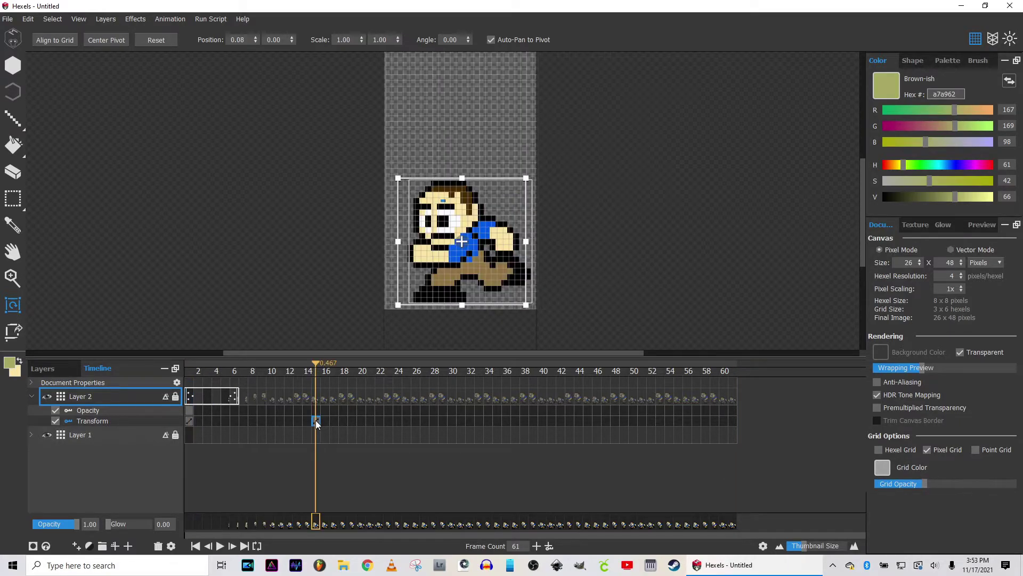
left_click_drag(383, 421, 451, 420)
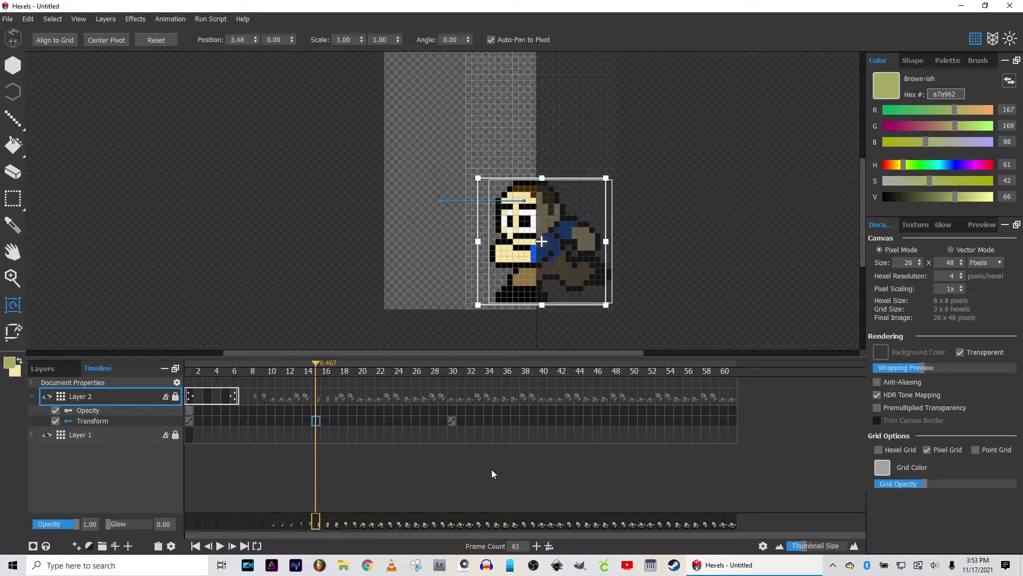
key("Home")
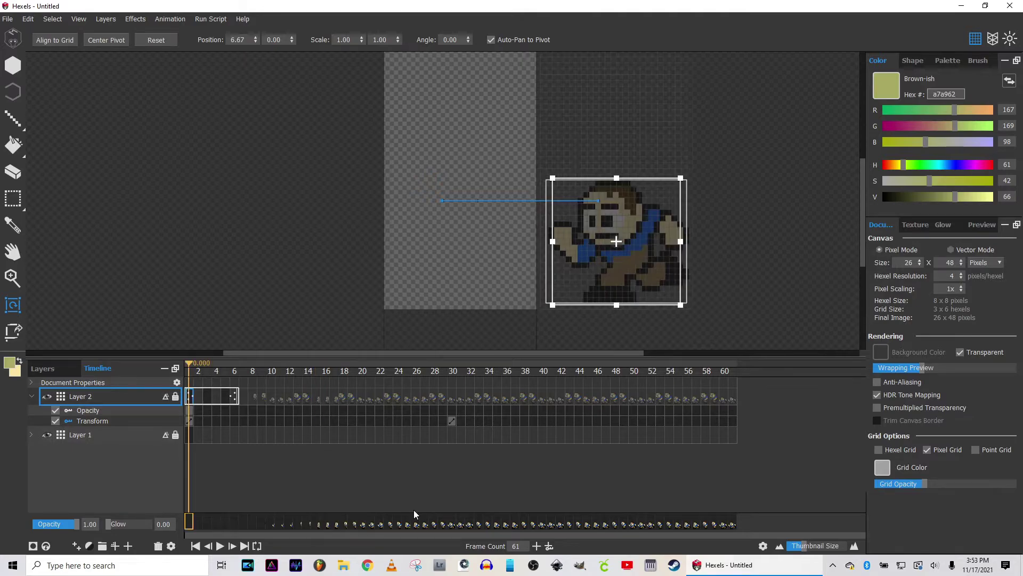
Play back Layer 2's run across the canvas
key("space")
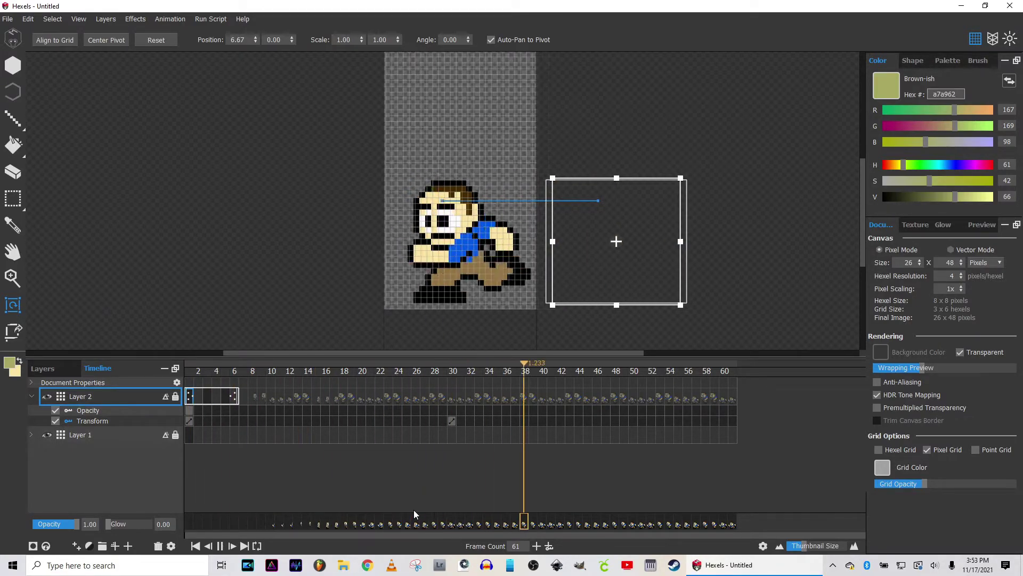
key("space")
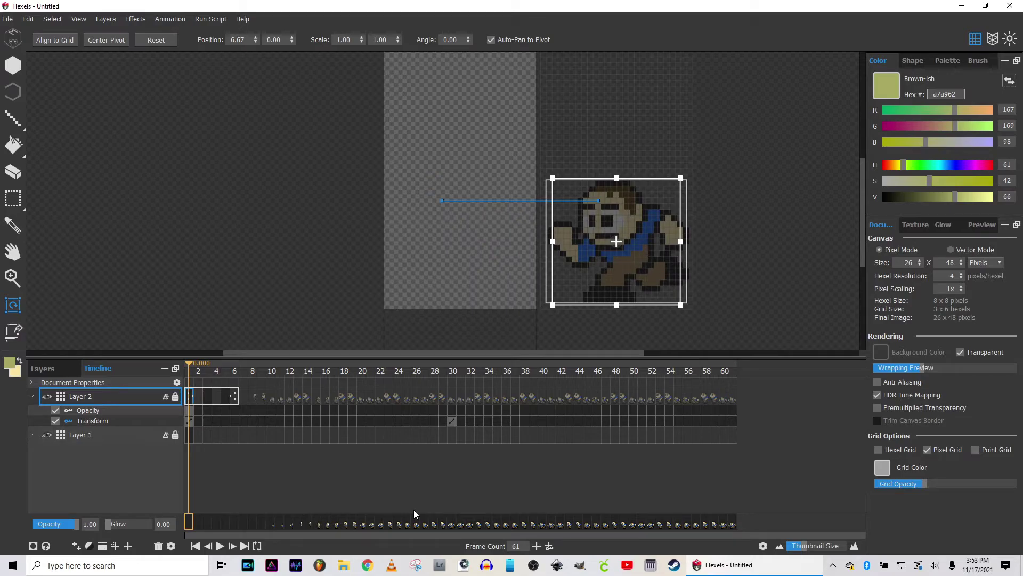
key("space")
Import the Sub stand blink.png spritesheet from the Twitch folder as 2 columns and 1 row
left_click(169, 20)
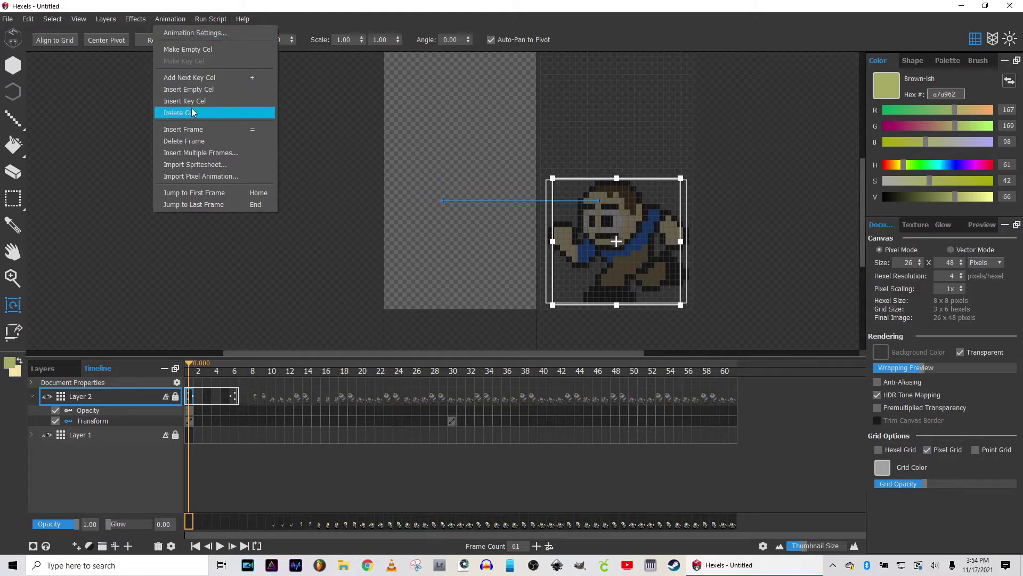
left_click(195, 164)
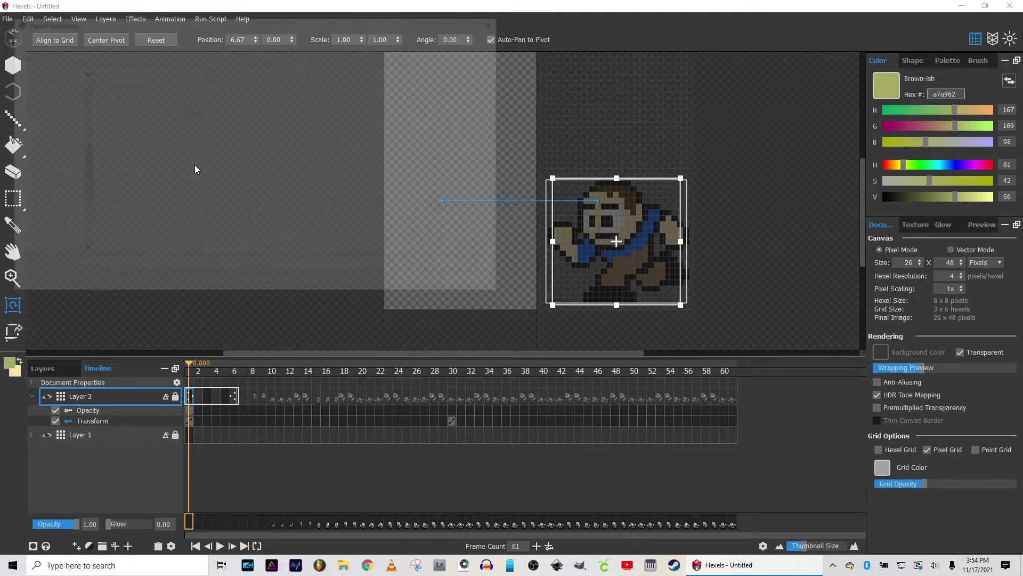
left_click(185, 41)
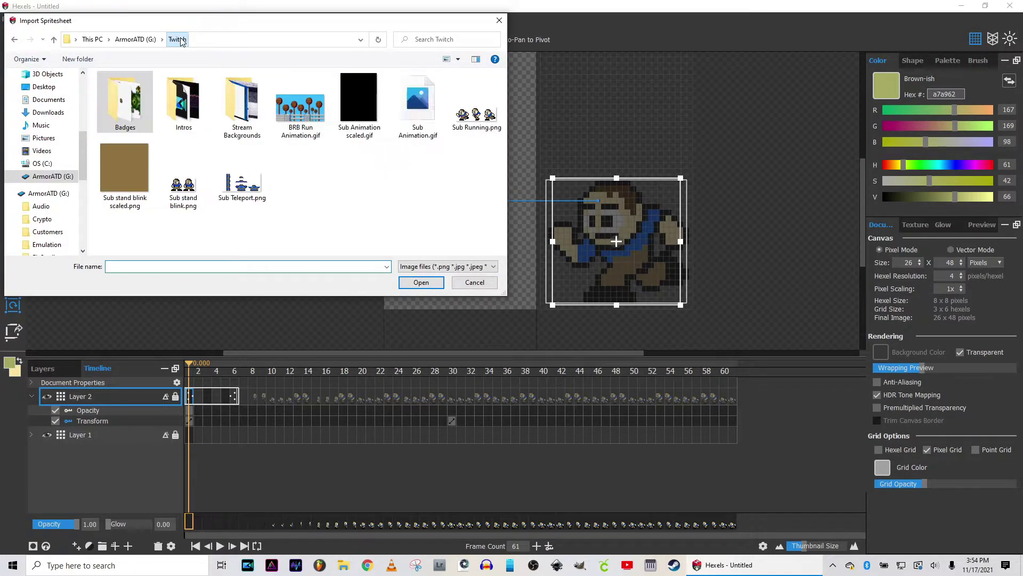
double_click(182, 187)
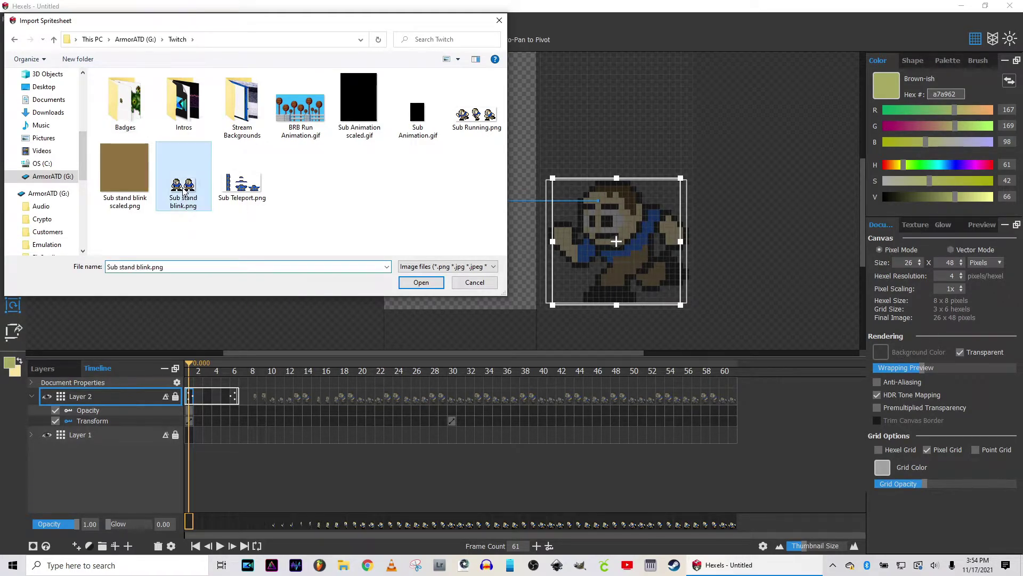
left_click(382, 153)
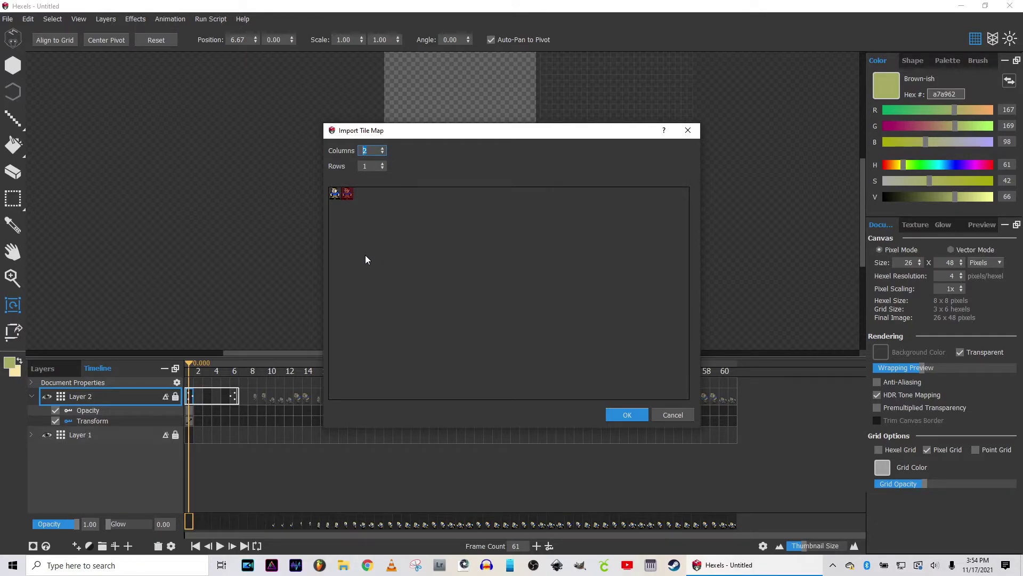
left_click(614, 414)
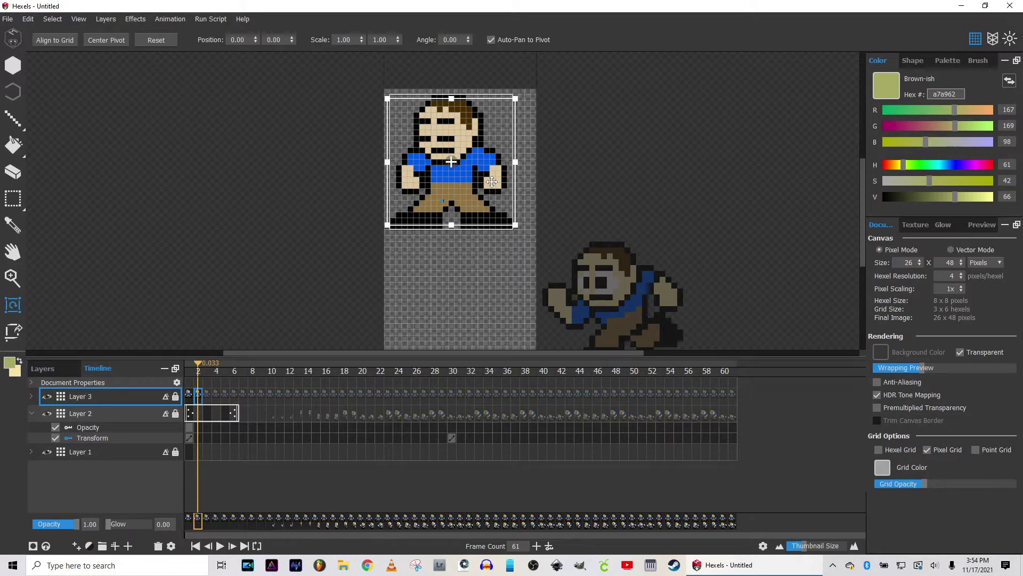
Nudge the standing sprite on Layer 3 down the canvas to vertical position -5.68
key("Down")
key("Down")
key("Down")
key("Down")
key("Down")
key("Down")
key("Down")
key("Down")
key("Down")
key("Down")
key("Down")
key("Down")
key("Down")
key("Down")
key("Down")
key("Down")
key("Down")
key("Down")
key("Down")
key("Down")
key("Down")
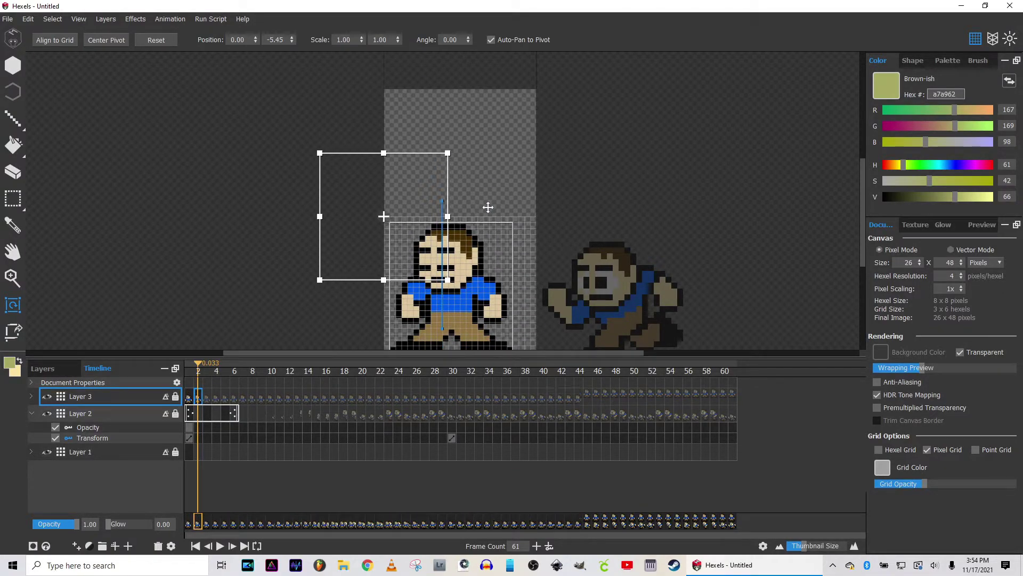
key("space")
left_click_drag(572, 255, 584, 171)
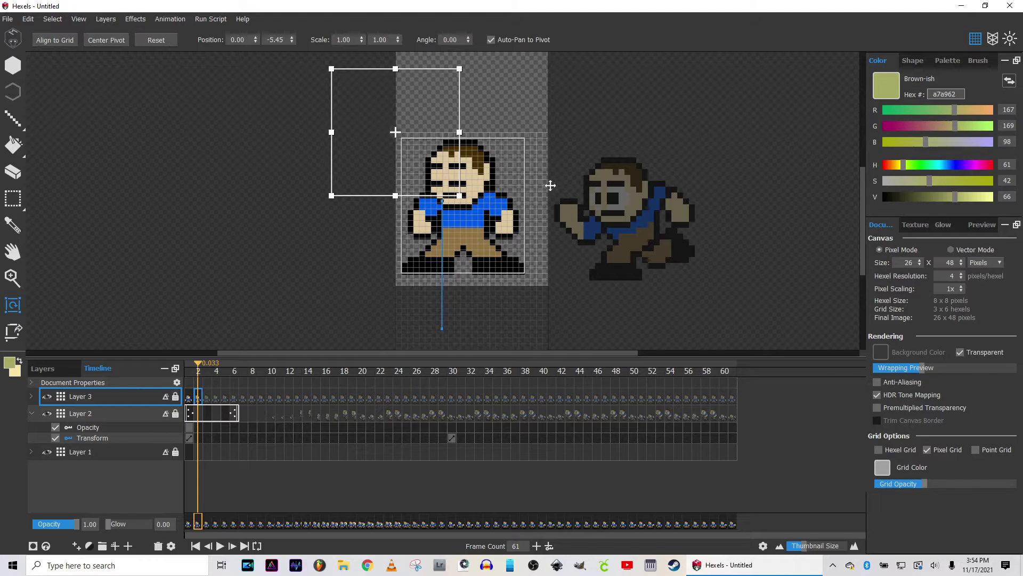
key("Down")
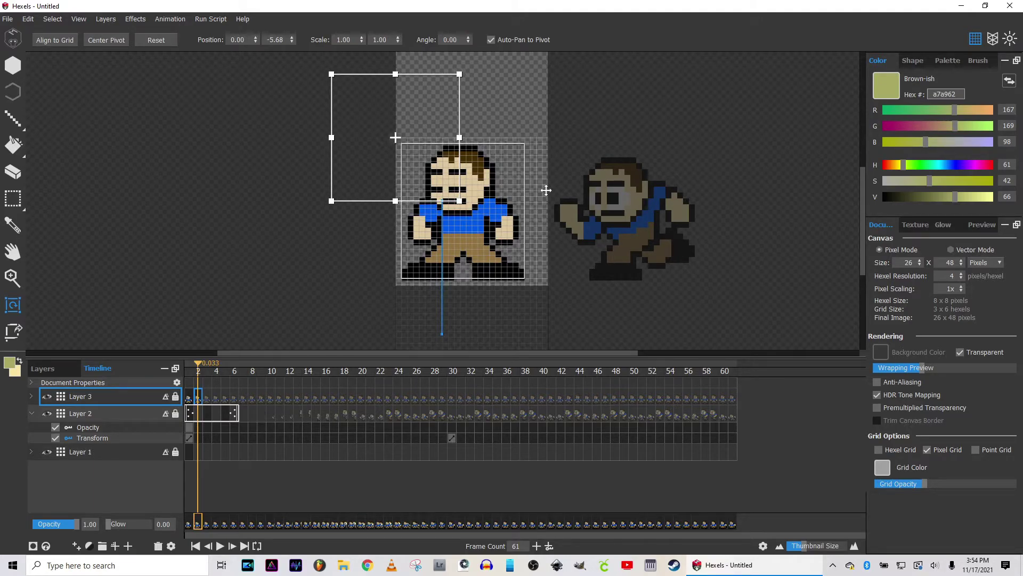
Fine-tune the standing sprite's height near the canvas's lower edge to vertical position -5.73
scroll(497, 288, "up", 1)
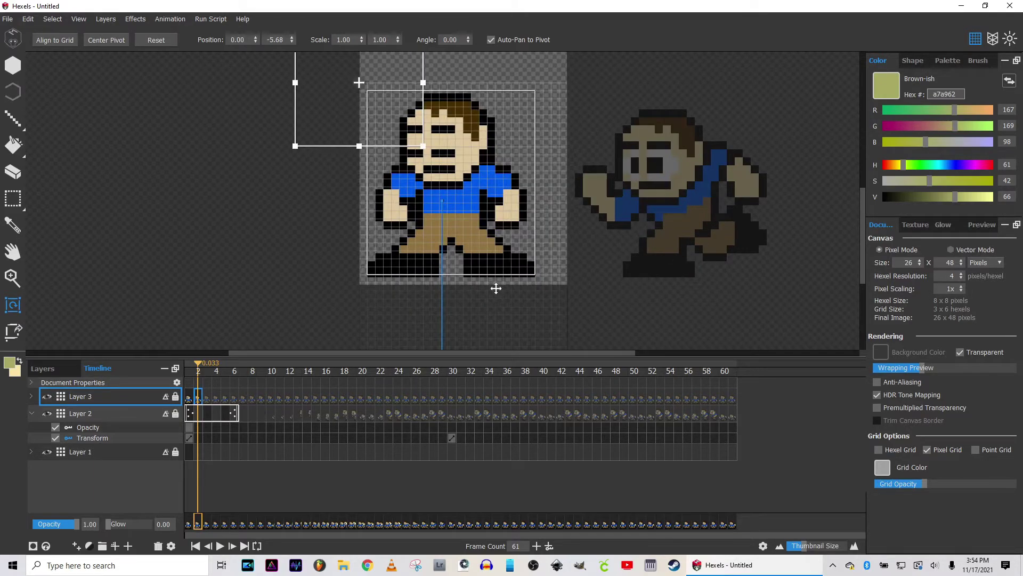
scroll(491, 261, "up", 2)
scroll(485, 257, "down", 1)
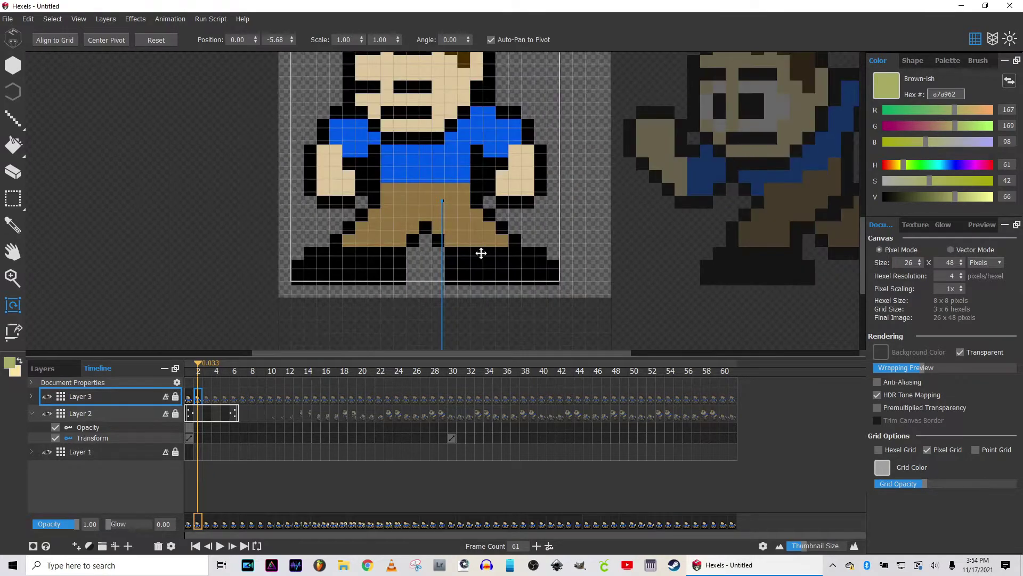
scroll(494, 201, "up", 1)
scroll(495, 207, "down", 2)
mouse_move(495, 207)
left_mouse_down()
mouse_move(496, 198)
mouse_move(495, 209)
left_mouse_up()
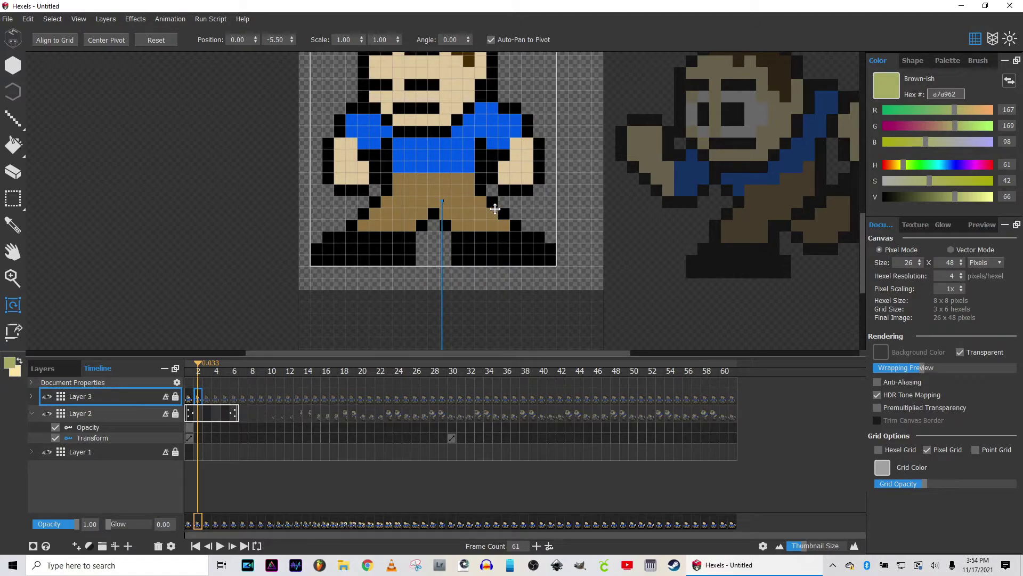
key("Down")
key("Down")
key("Down")
key("Up")
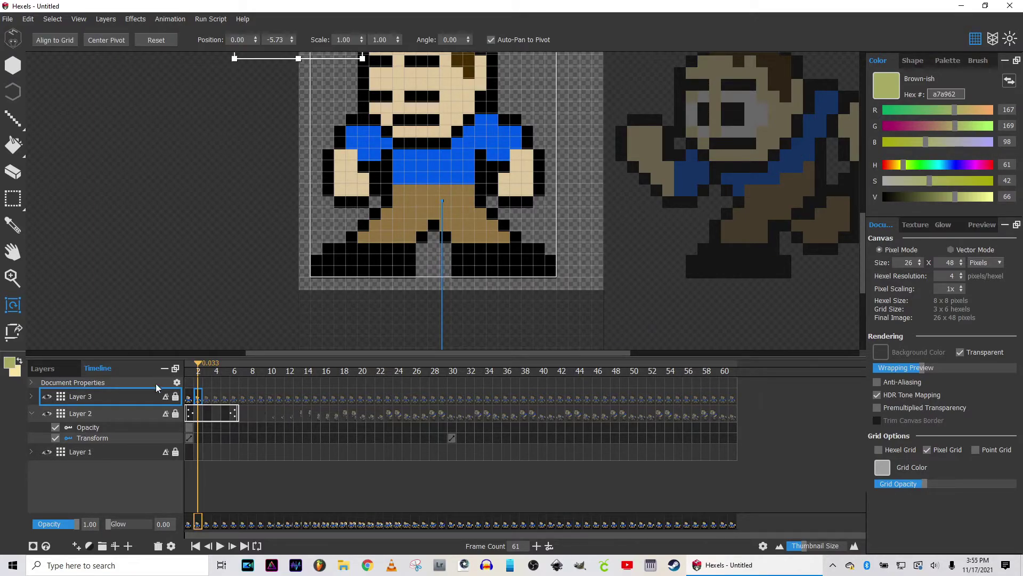
At frame 1, shift the standing sprite to position 0.68, -5.67 and play back the animation
left_click(190, 366)
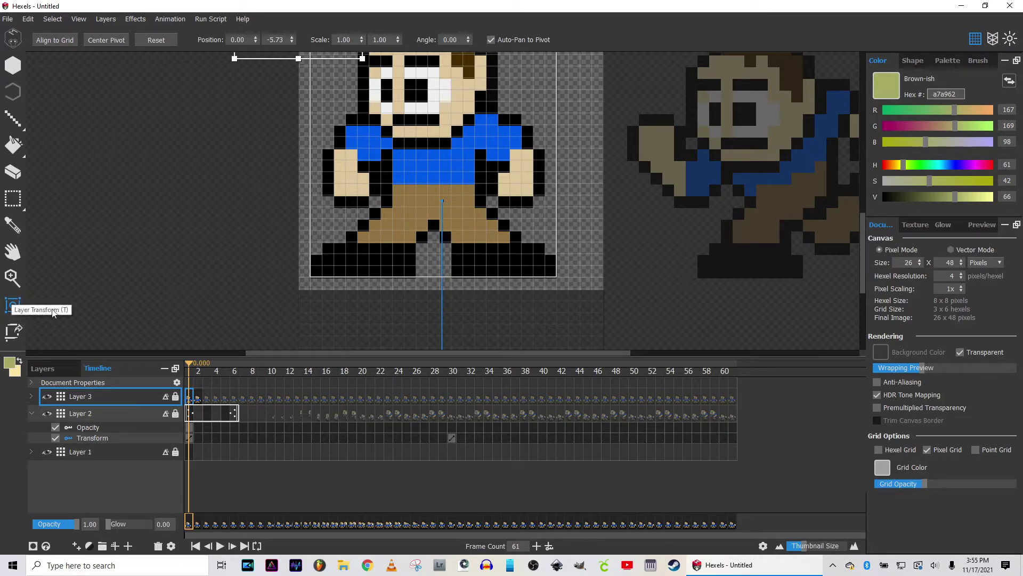
scroll(297, 177, "down", 3)
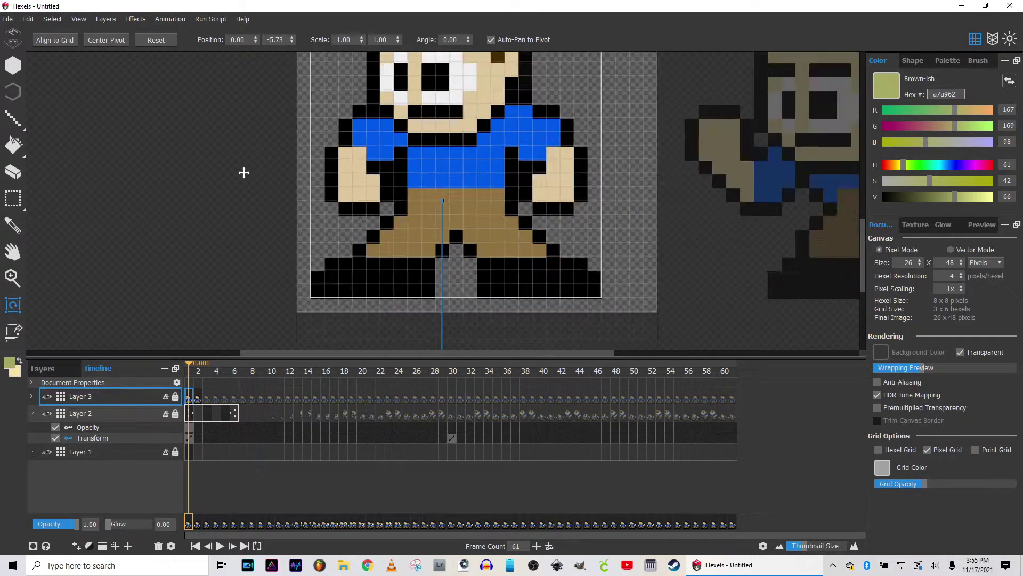
scroll(244, 155, "up", 1)
key("space")
left_click_drag(280, 110, 271, 188)
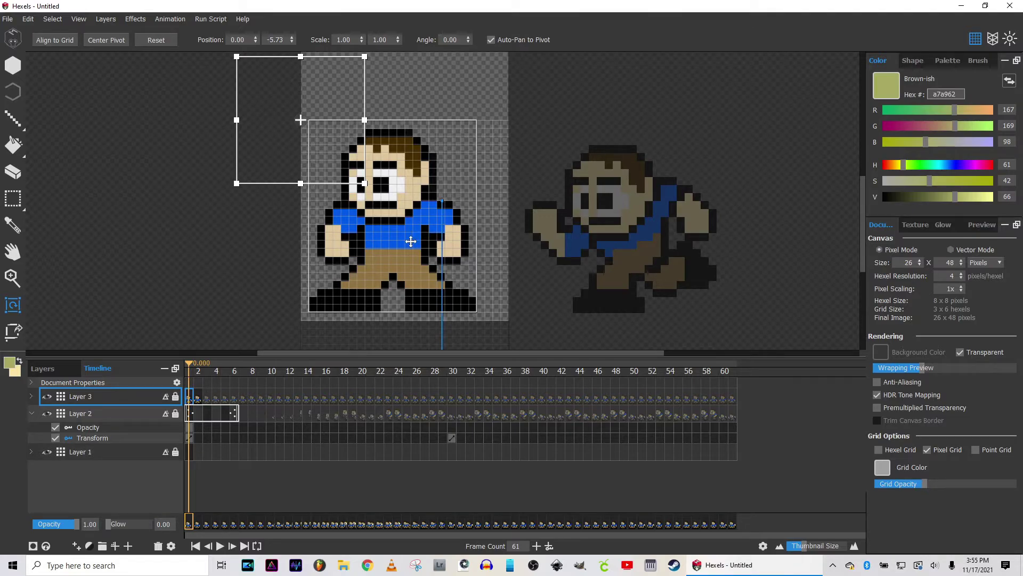
left_click_drag(411, 241, 427, 242)
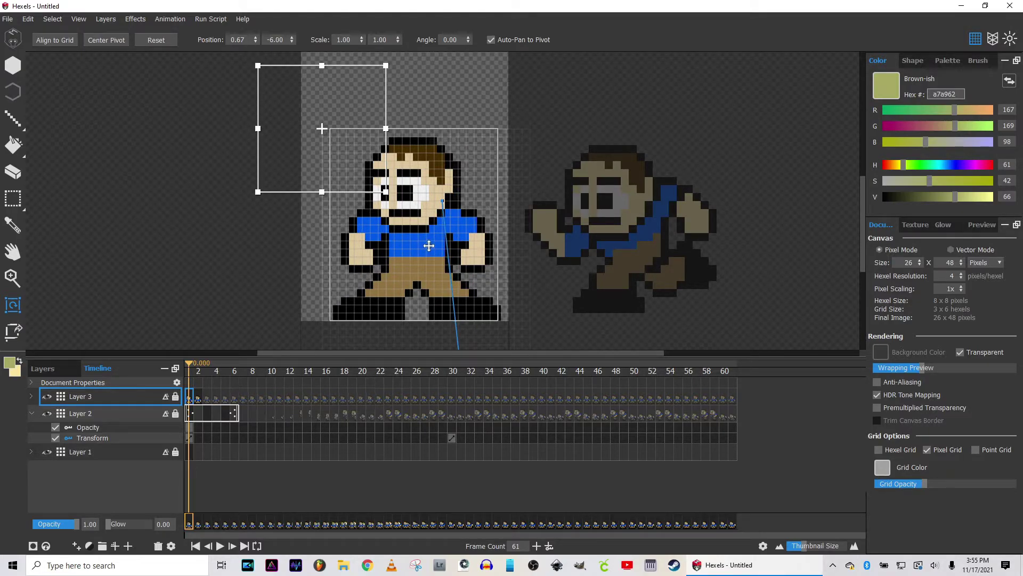
mouse_move(416, 262)
left_mouse_down()
mouse_move(425, 254)
mouse_move(414, 273)
mouse_move(395, 242)
mouse_move(421, 253)
mouse_move(383, 225)
mouse_move(380, 176)
mouse_move(412, 248)
mouse_move(394, 223)
mouse_move(363, 262)
mouse_move(515, 303)
mouse_move(586, 222)
mouse_move(368, 160)
mouse_move(533, 263)
mouse_move(408, 246)
mouse_move(417, 252)
left_mouse_up()
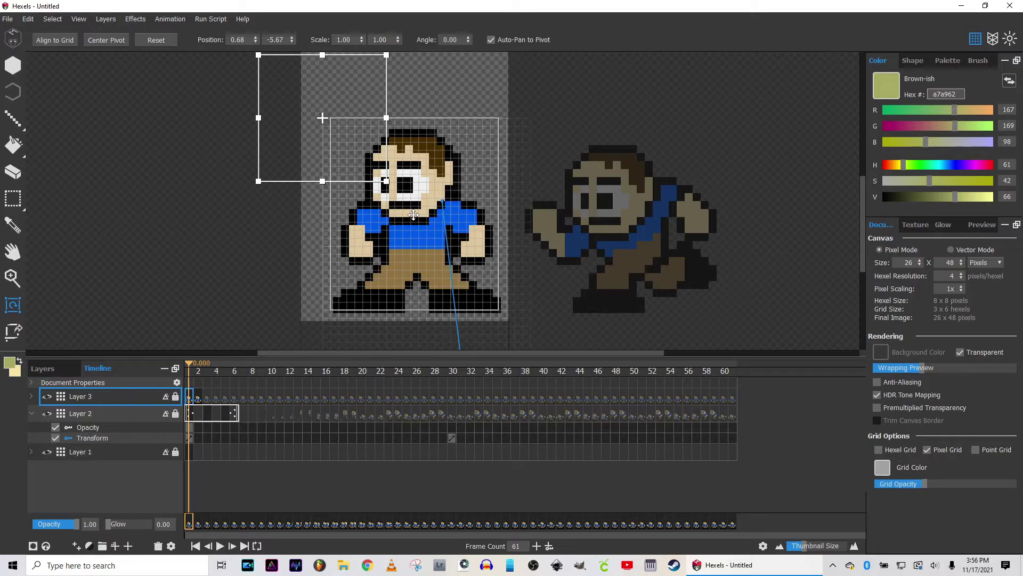
key("space")
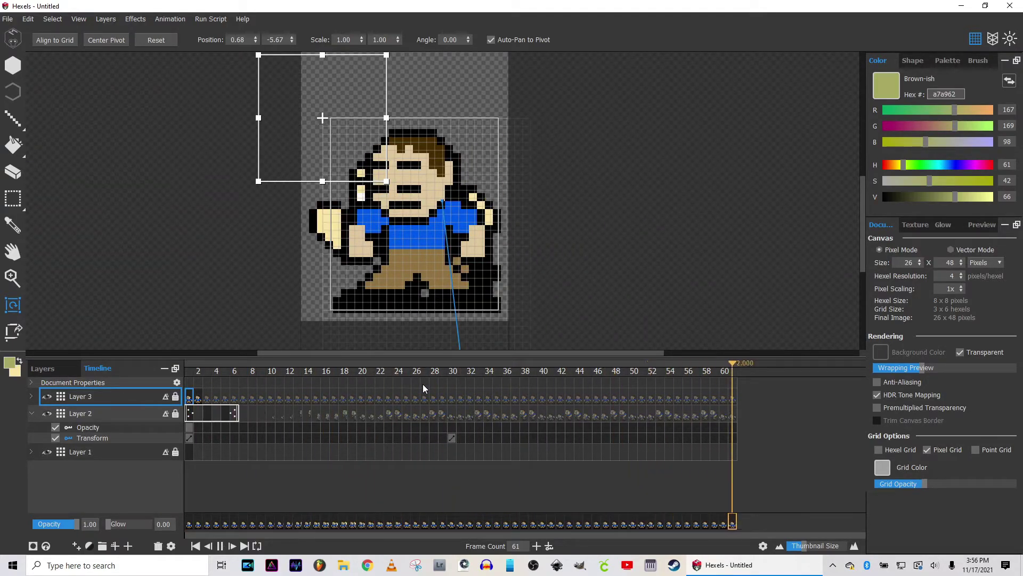
key("space")
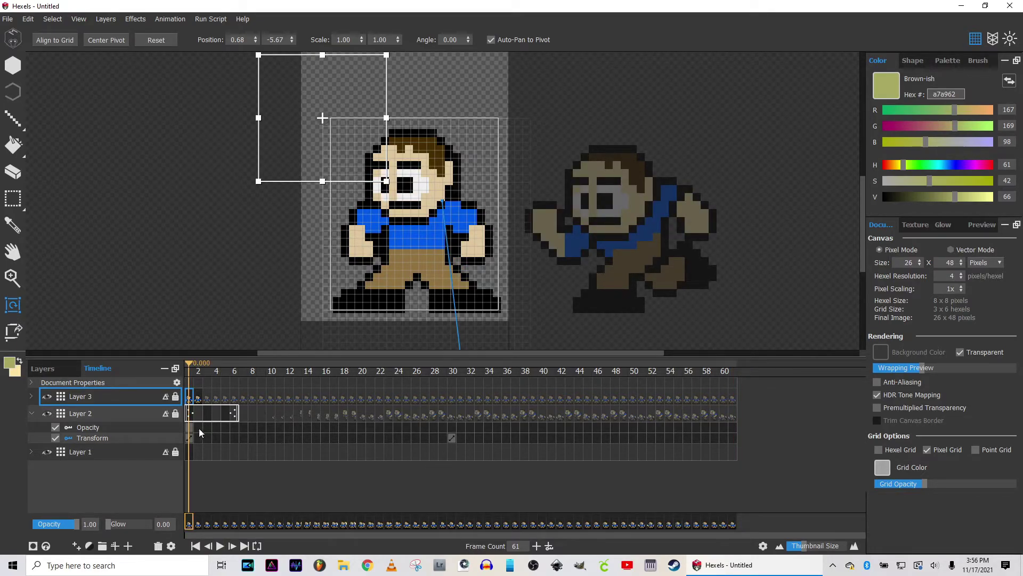
Move Layer 3 off the canvas above the runner to position 6.67, -0.50 and keyframe its transform at frame 1
left_click(32, 397)
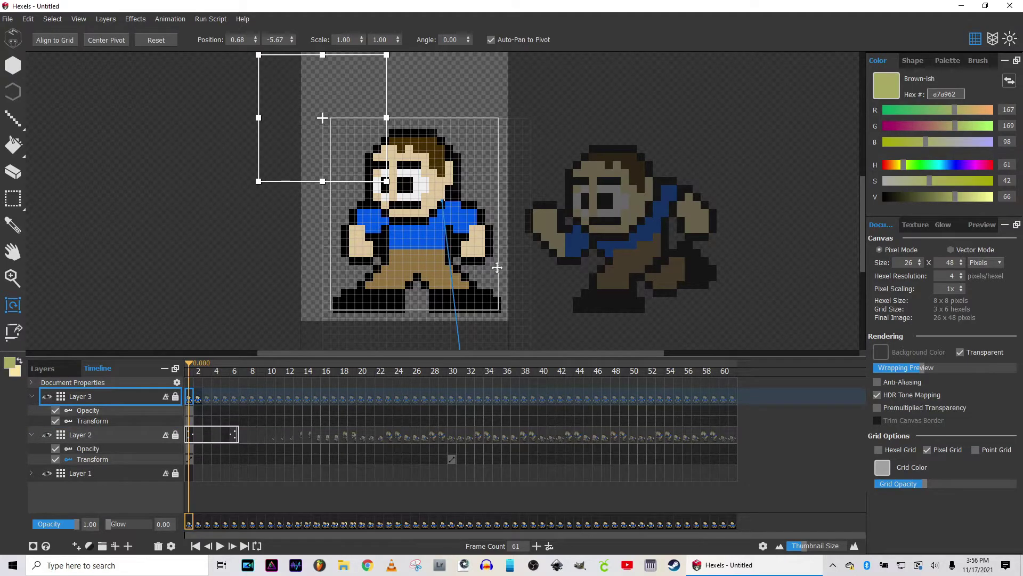
scroll(500, 236, "down", 2)
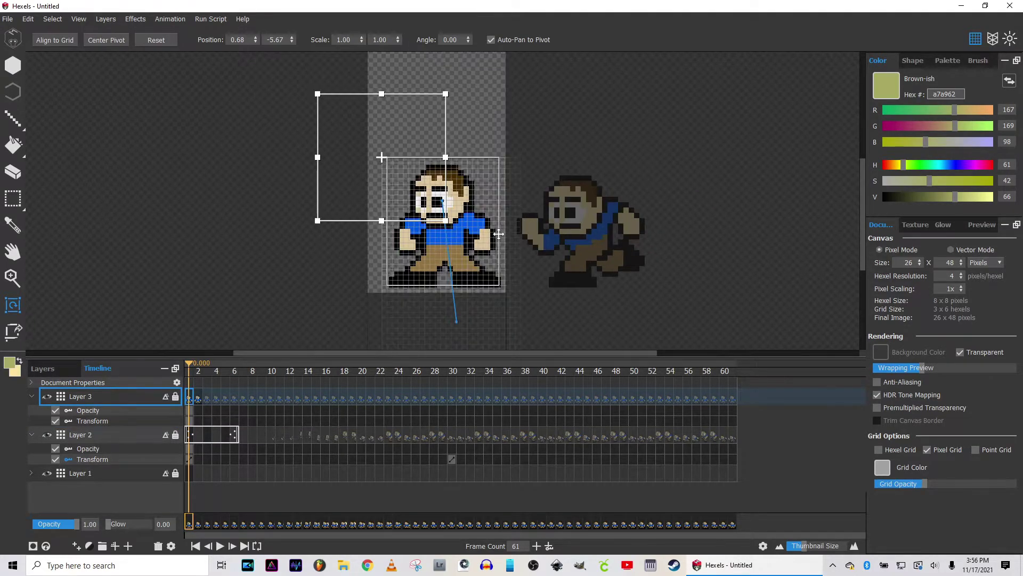
left_click_drag(461, 244, 590, 133)
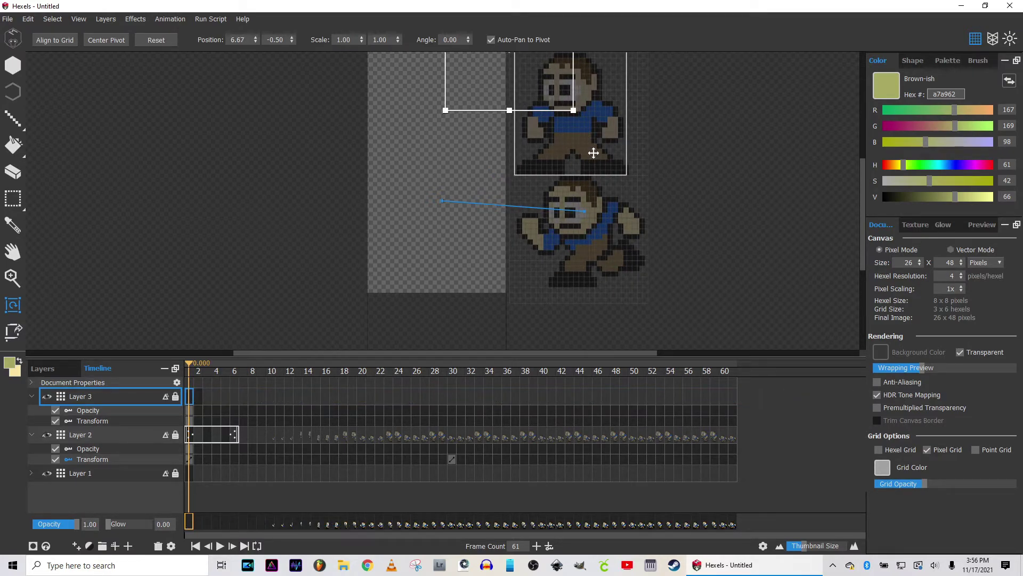
left_click(188, 420)
Play back the animation and add a transform keyframe to Layer 3 at frame 30
key("space")
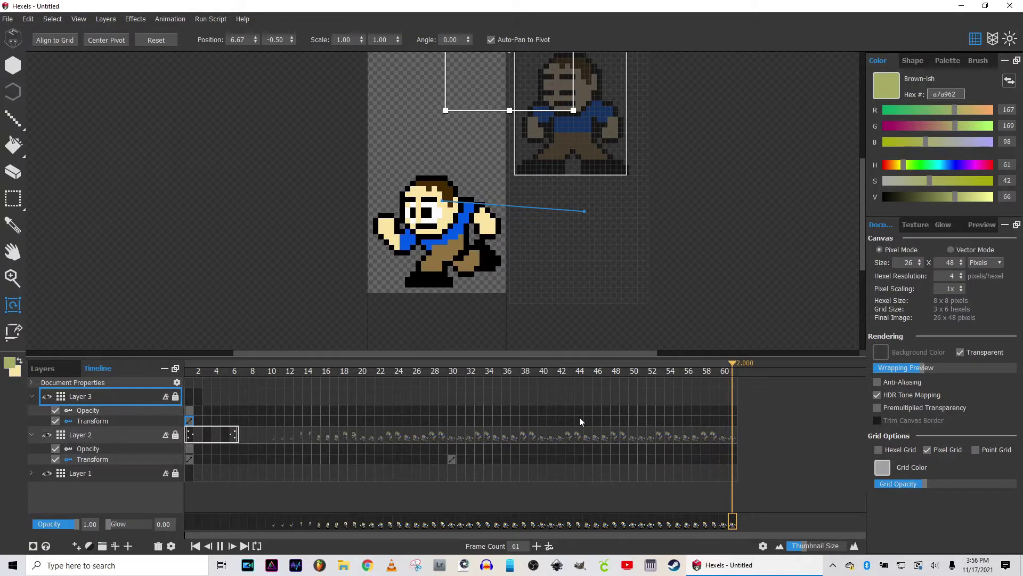
key("space")
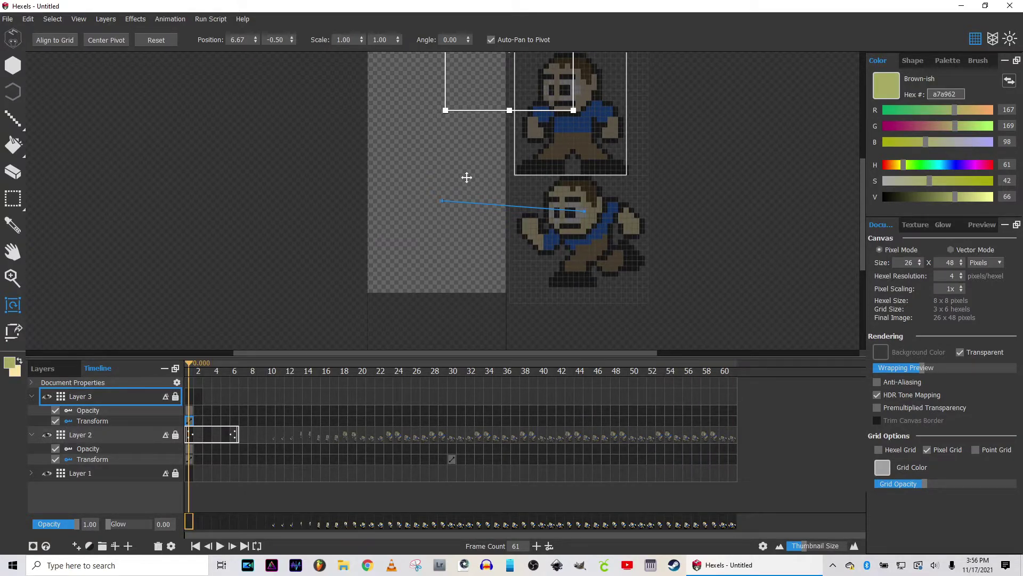
key("space")
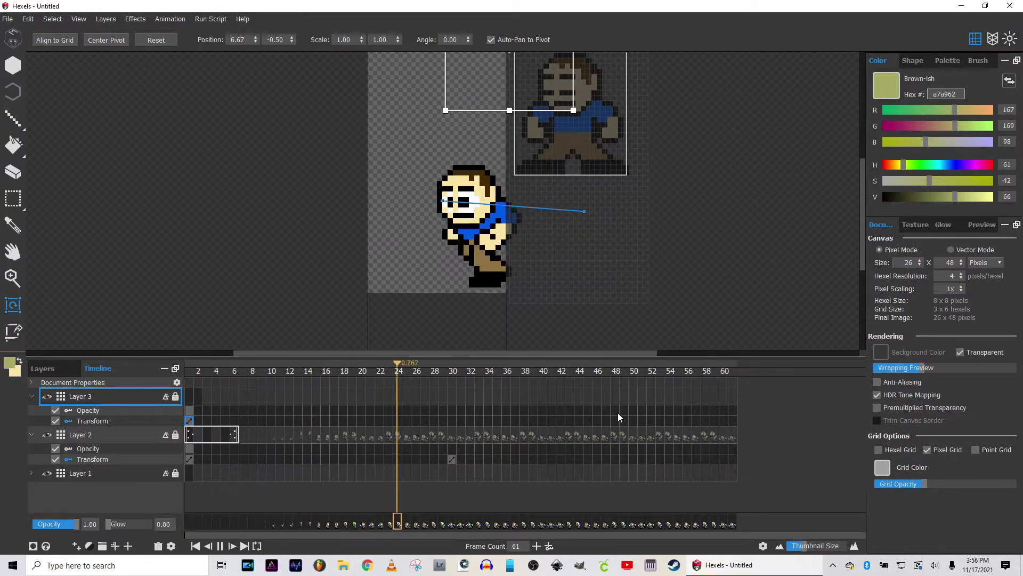
key("space")
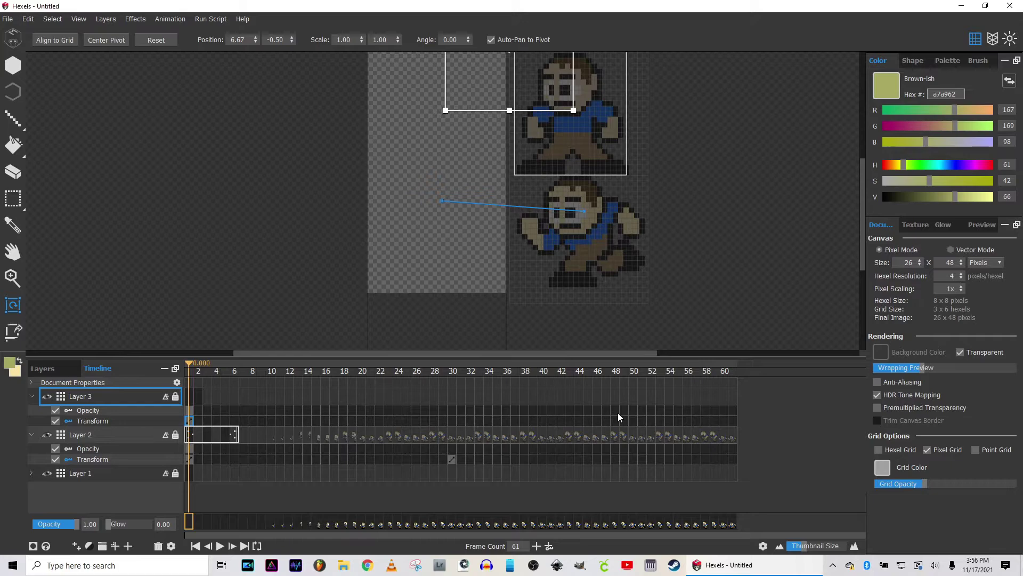
left_click(452, 367)
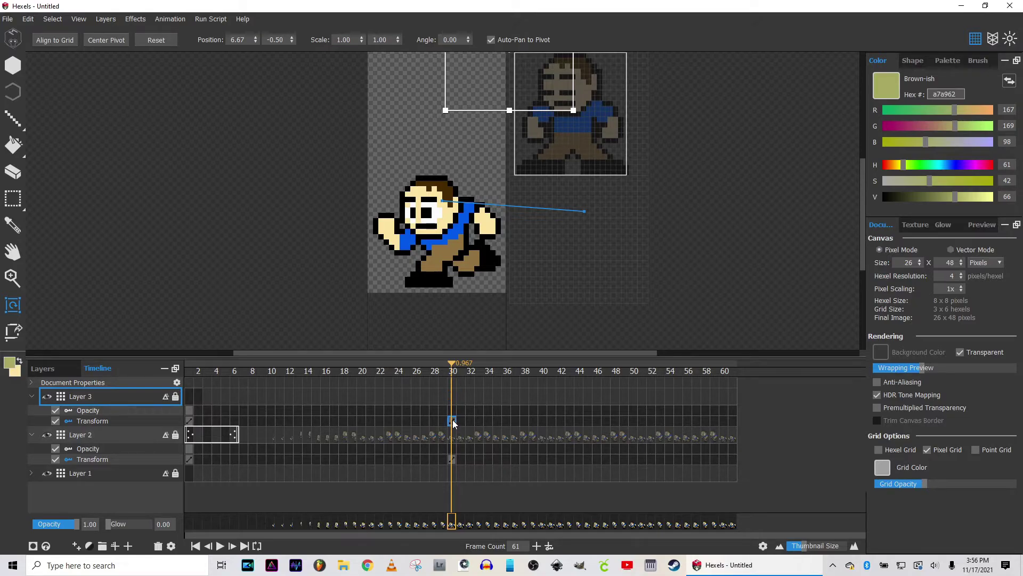
Rename Layer 3 as Stand Blink and Layer 2 as Running
double_click(90, 397)
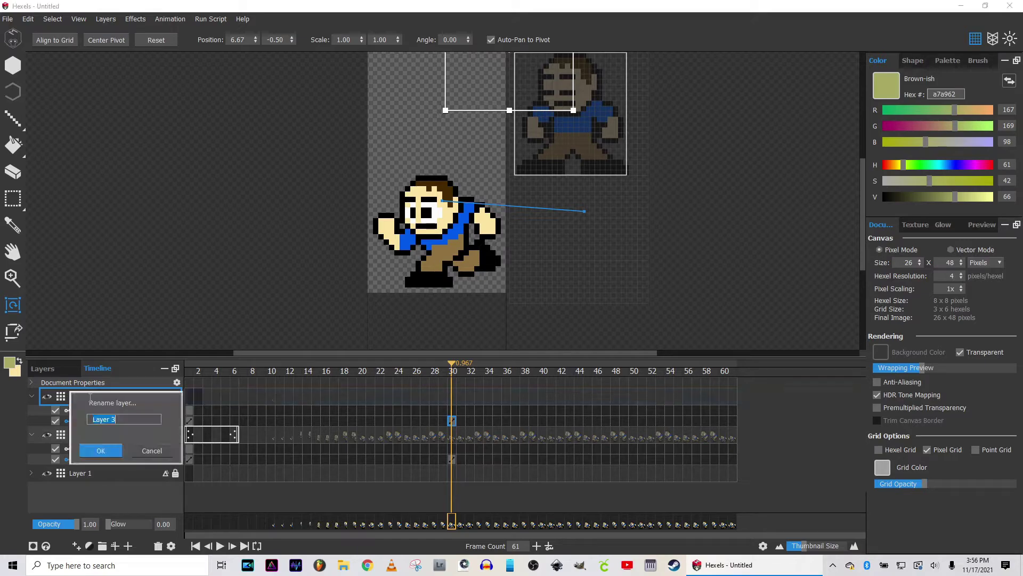
type("Stand Blin")
key("Return")
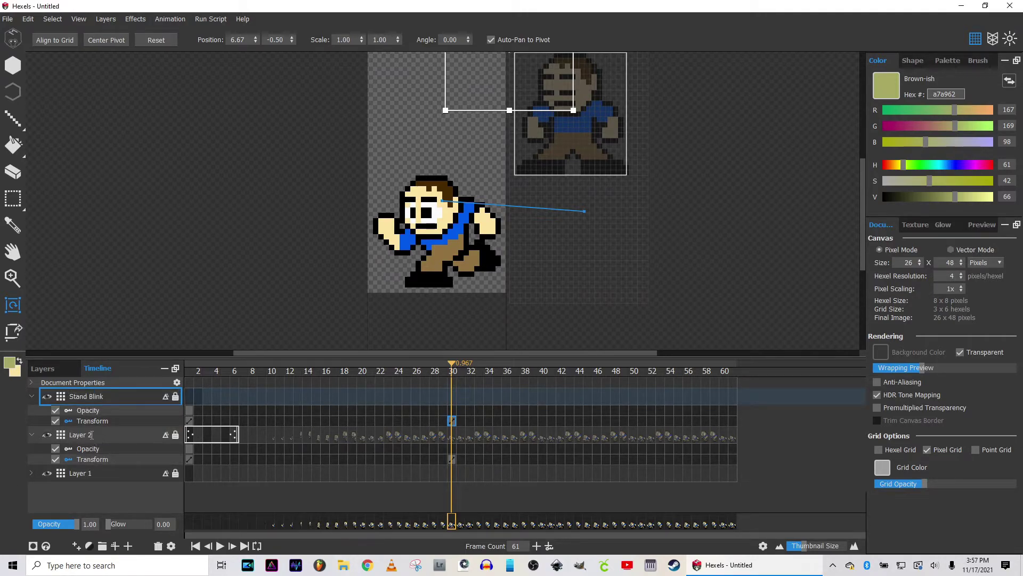
double_click(90, 435)
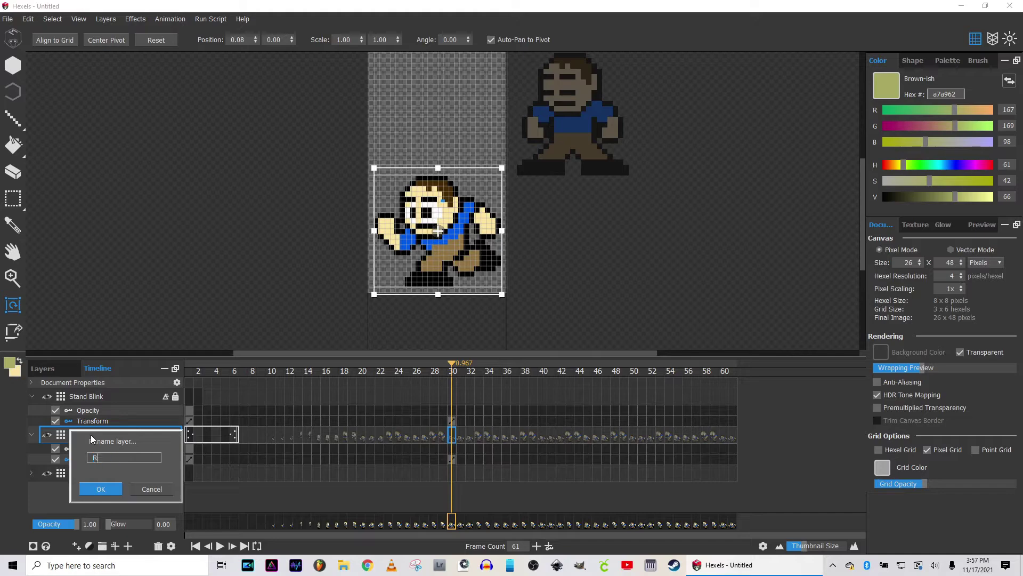
type("Running")
key("Return")
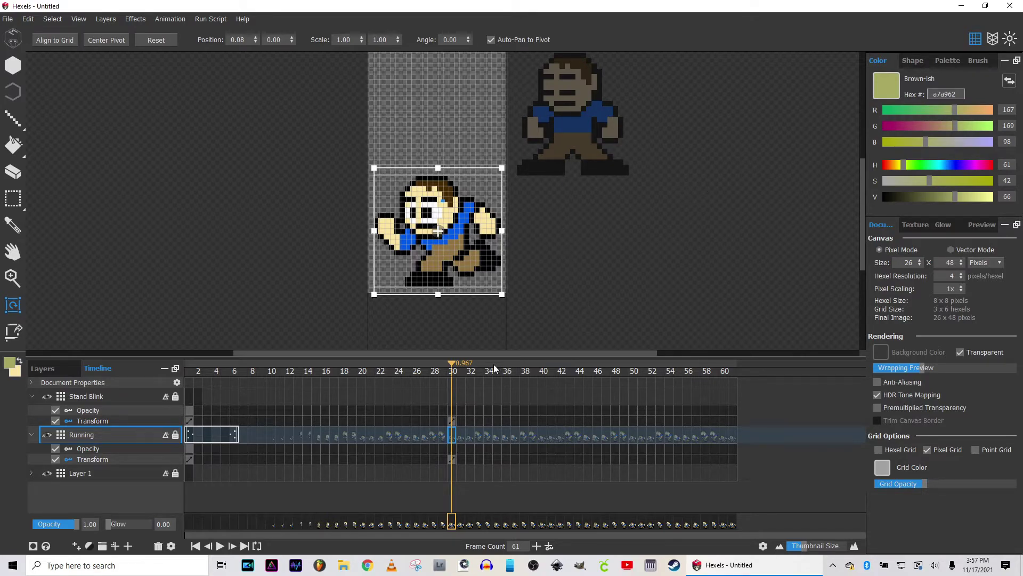
At frame 31, move the Running layer horizontally off the canvas, past the side the runner faces, to position -6.67, 0.00
left_click(457, 365)
left_click_drag(456, 365, 464, 365)
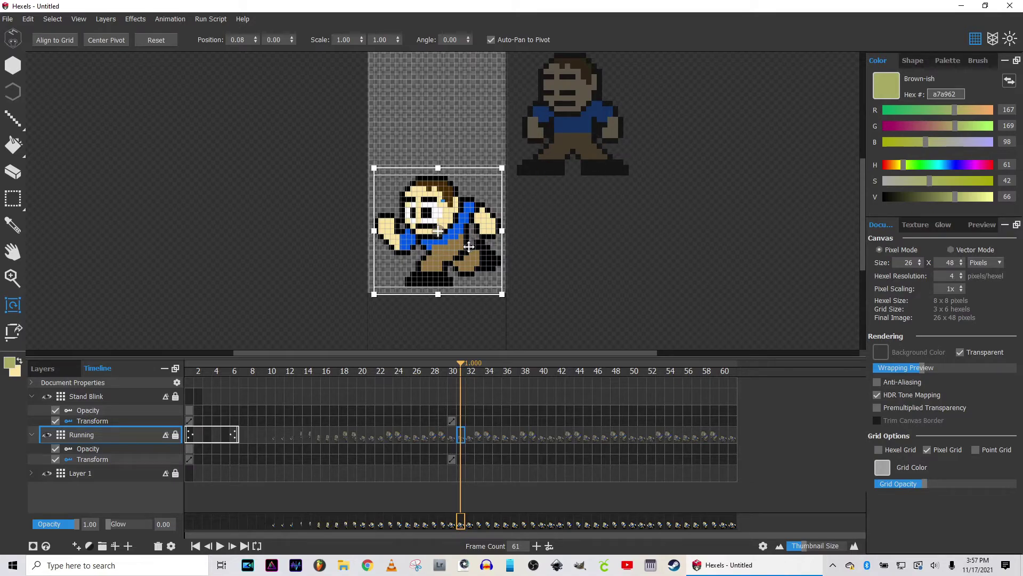
left_click_drag(469, 246, 325, 248)
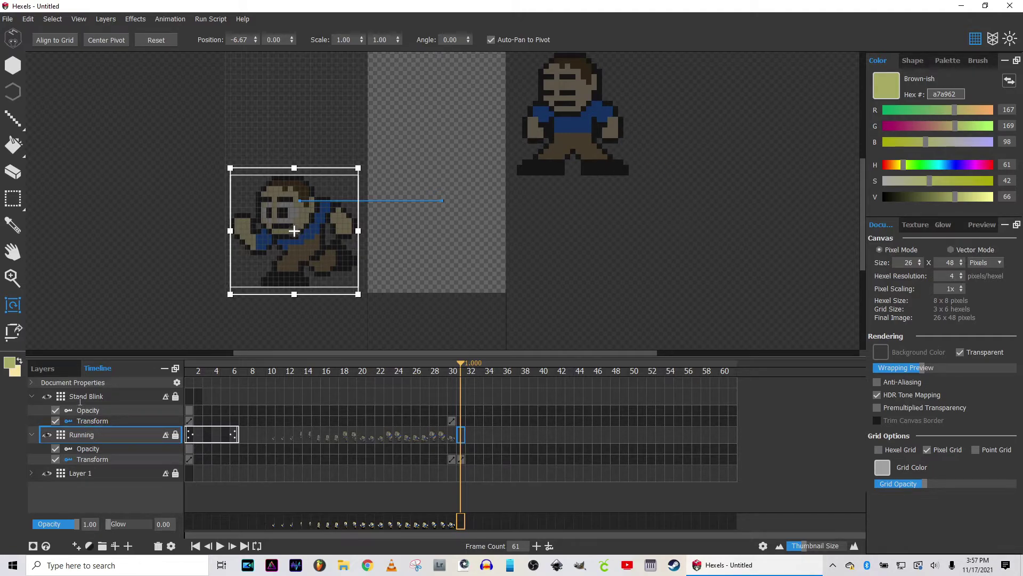
At frame 31, move the Stand Blink layer onto the canvas to position 0.82, -5.67
left_click(106, 399)
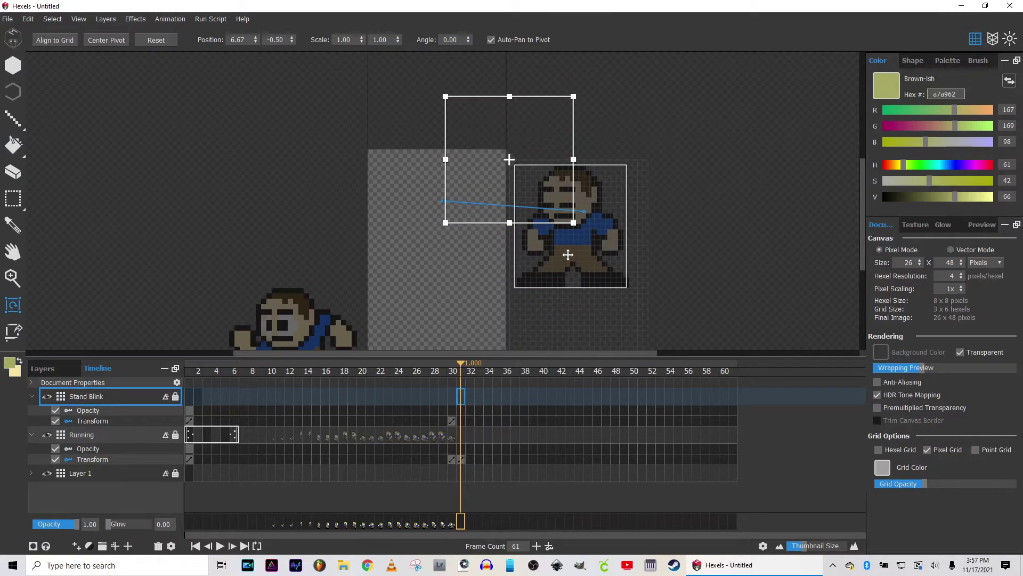
scroll(553, 313, "down", 1)
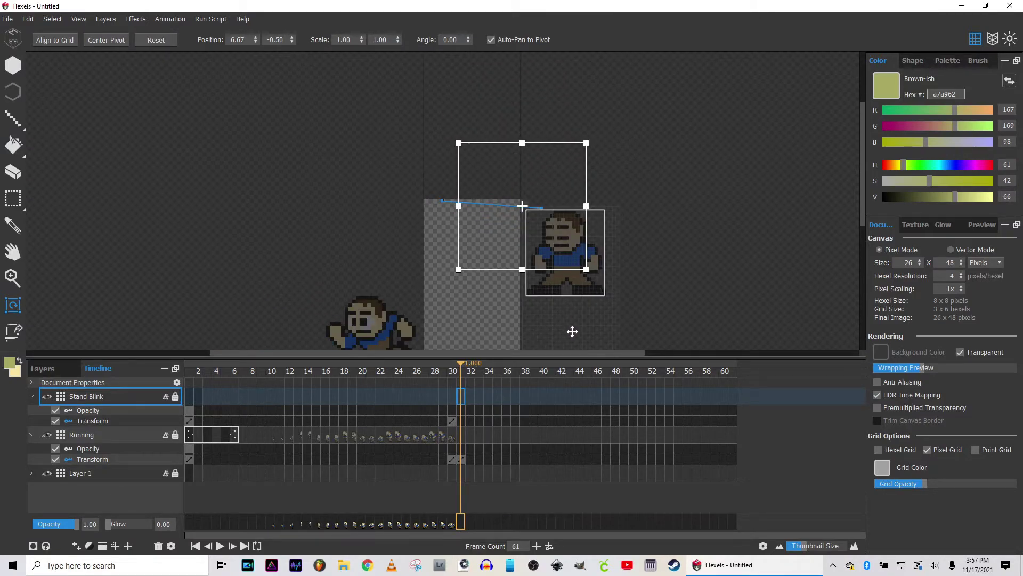
left_click_drag(635, 306, 619, 212)
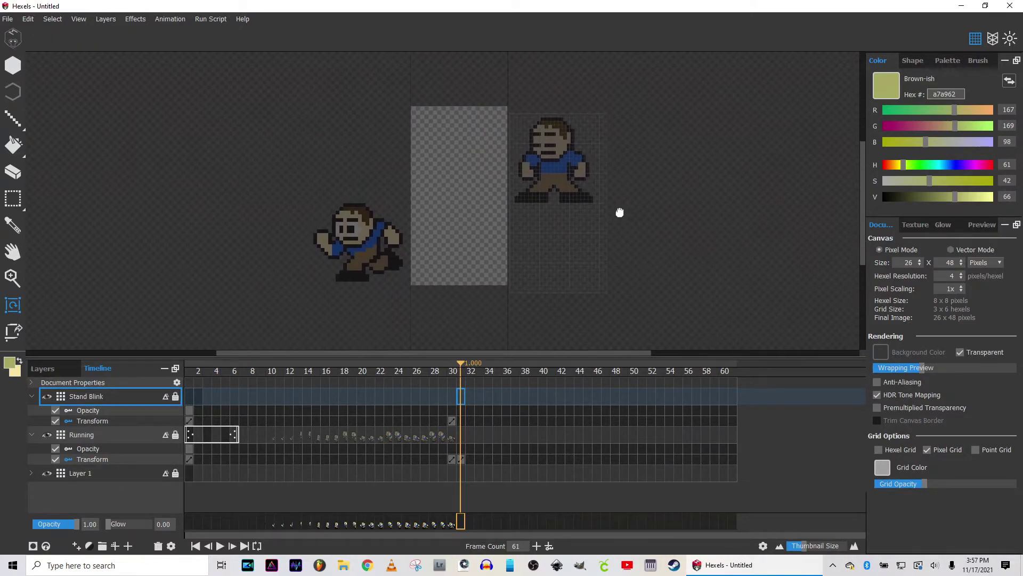
left_click_drag(551, 191, 464, 263)
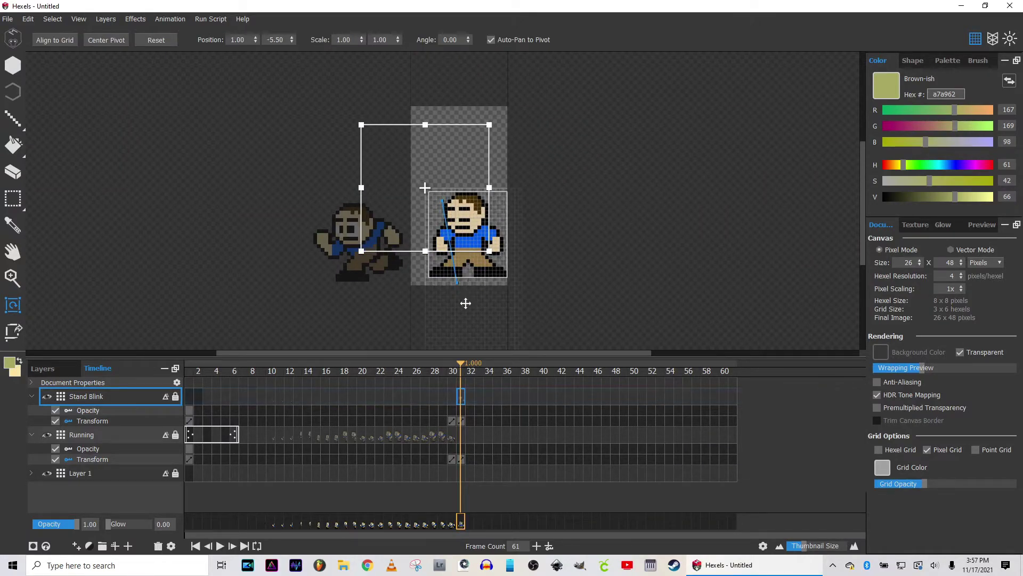
scroll(479, 309, "up", 3)
scroll(479, 309, "up", 1)
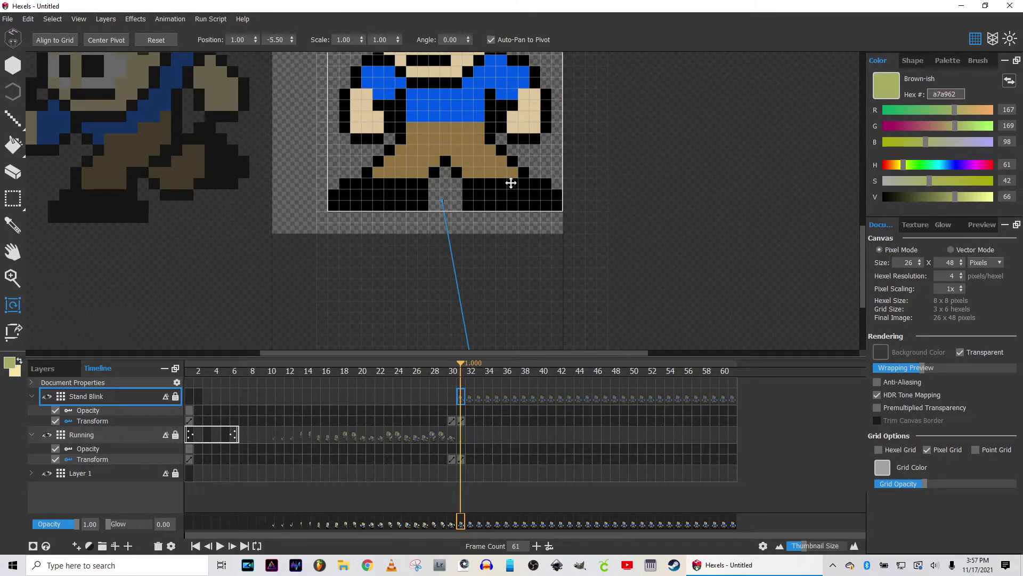
left_click_drag(511, 183, 502, 190)
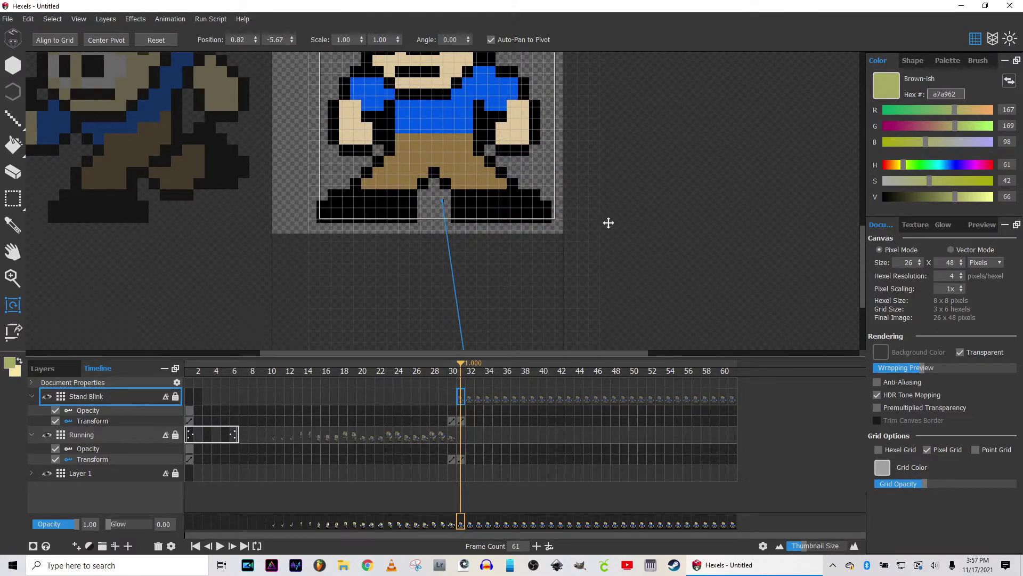
scroll(608, 222, "down", 2)
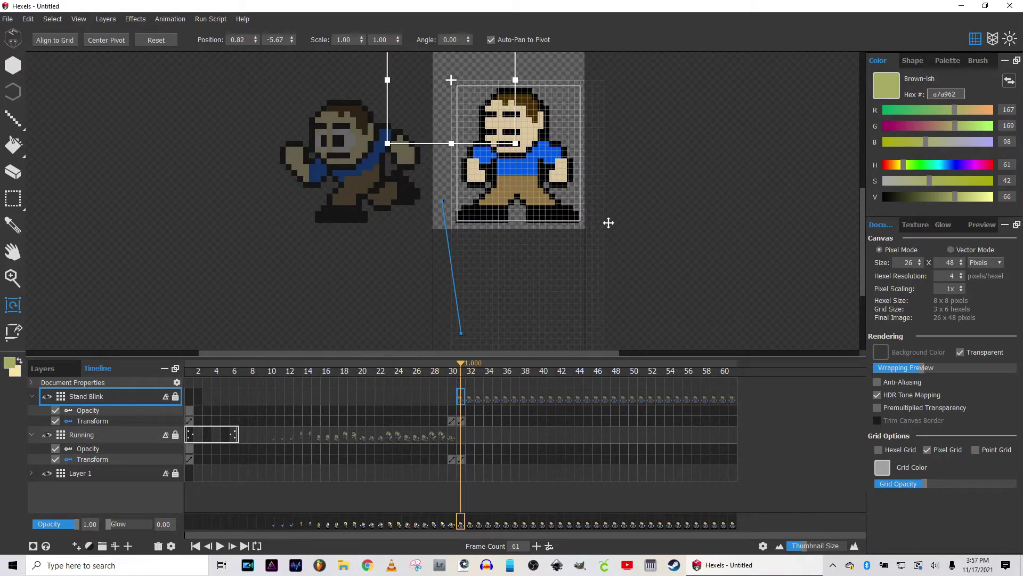
left_click_drag(629, 175, 596, 277)
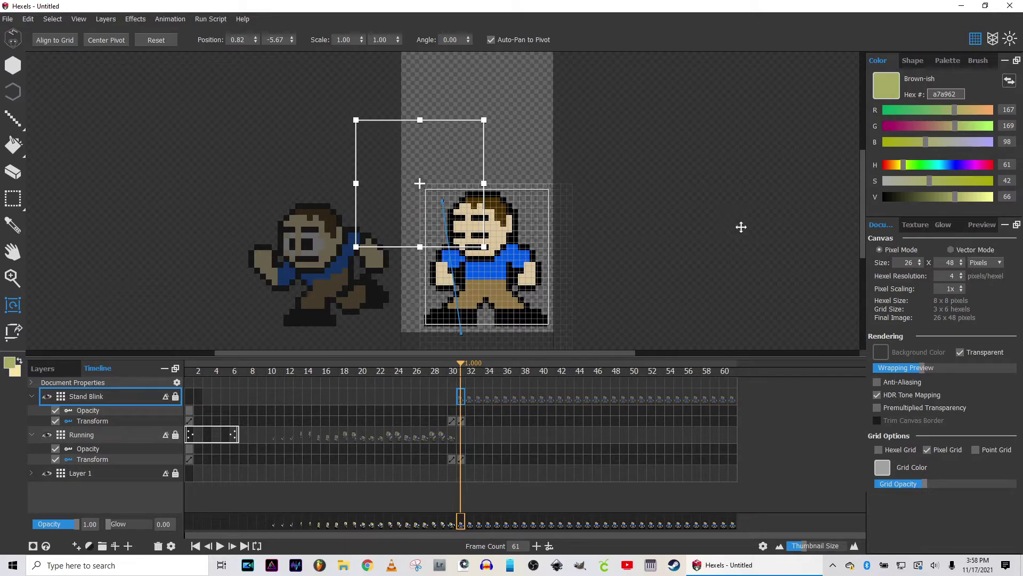
Move the two Stand Blink cels to frames 31 and 32 and play back the animation
key("Home")
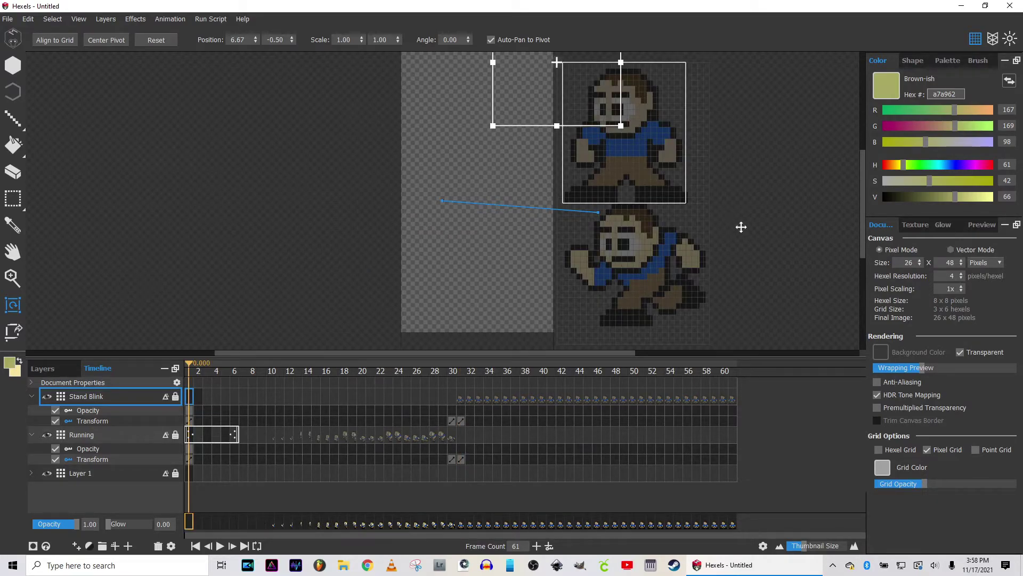
key("space")
left_click_drag(191, 399, 461, 400)
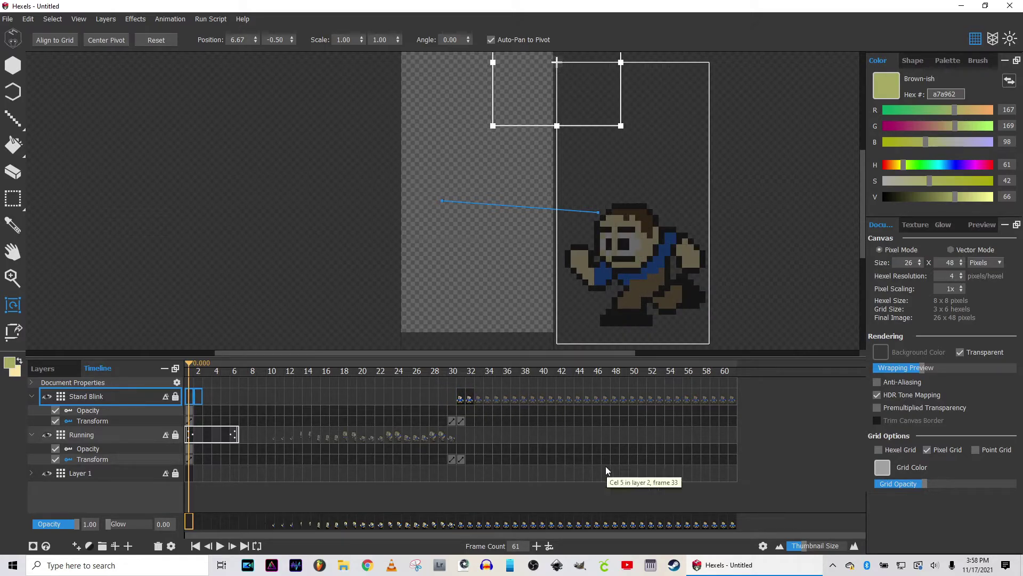
left_click(370, 369)
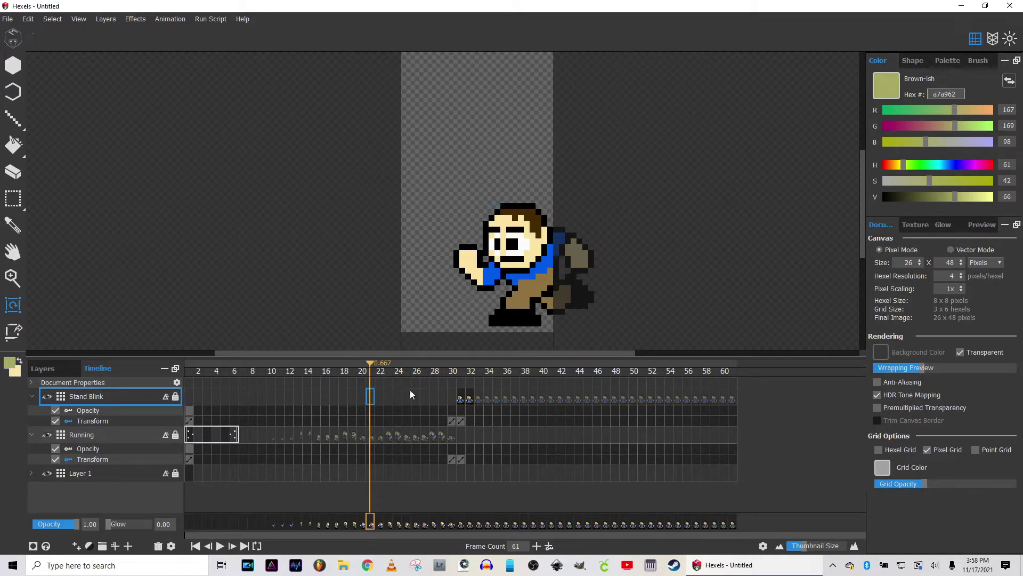
key("space")
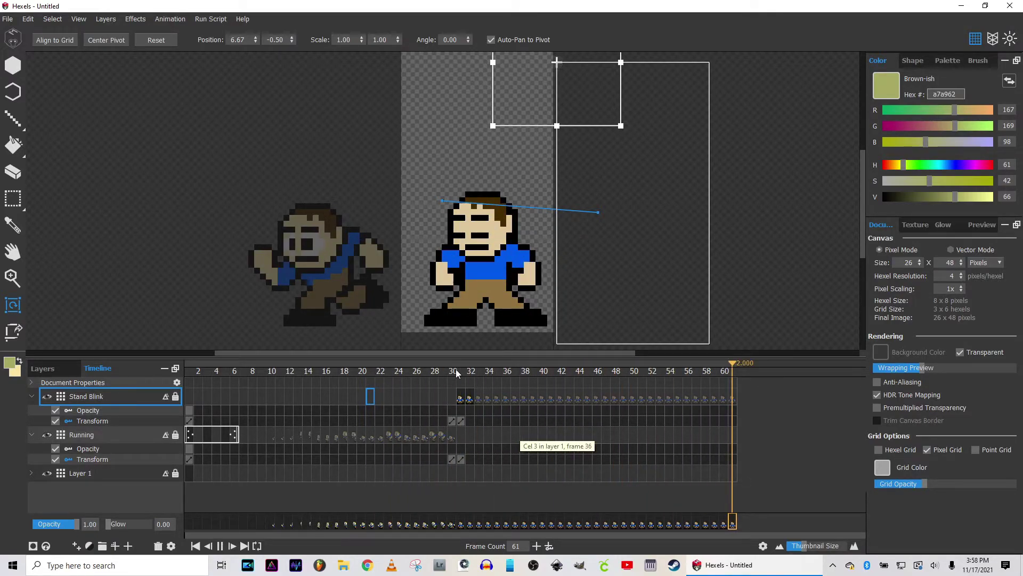
Go to frame 31 of Stand Blink and enlarge the timeline thumbnails around it
left_click(461, 396)
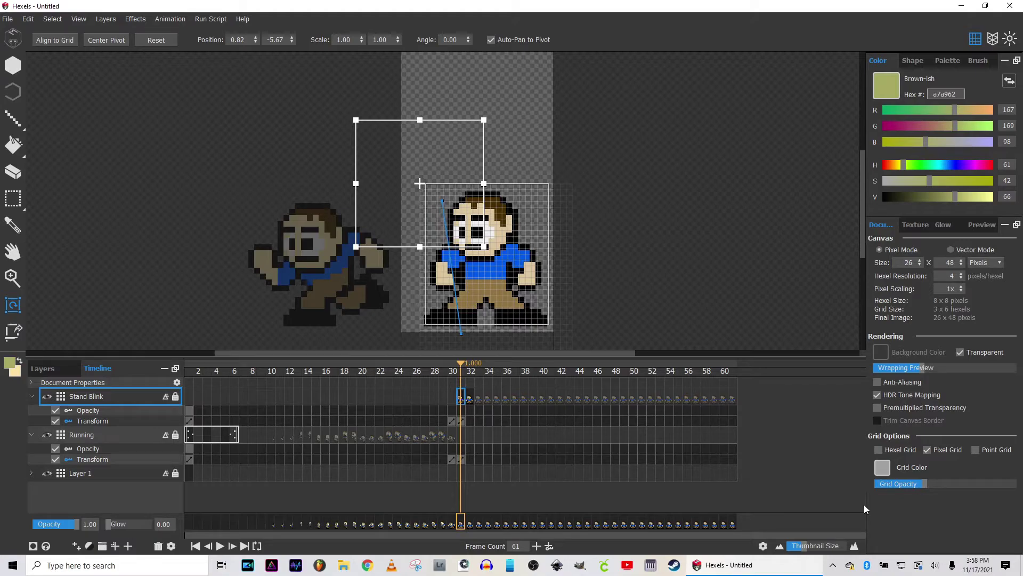
left_click(808, 553)
left_click_drag(808, 549, 822, 550)
left_click_drag(510, 537, 728, 531)
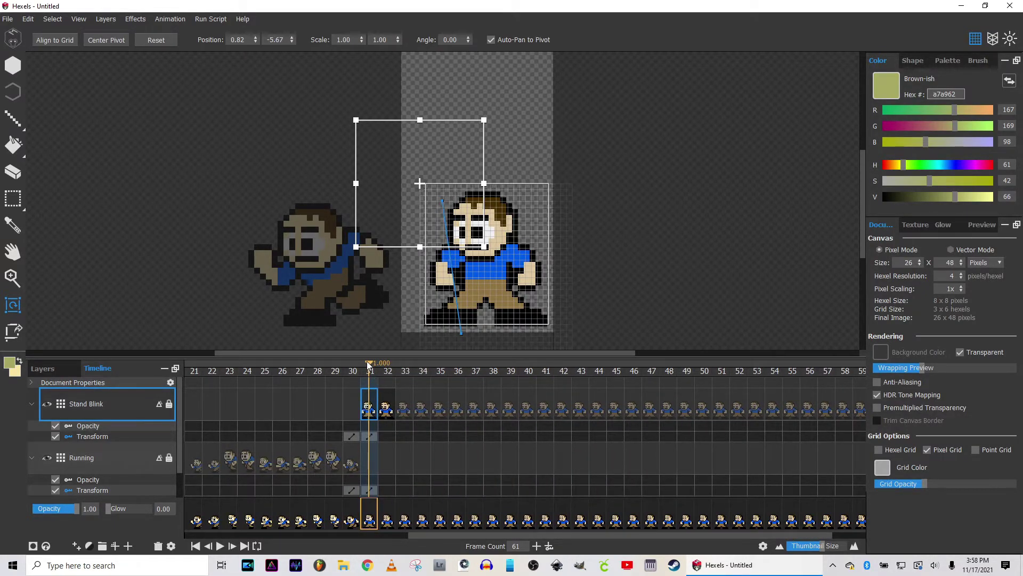
mouse_move(372, 366)
left_mouse_down()
mouse_move(388, 368)
mouse_move(371, 367)
left_mouse_up()
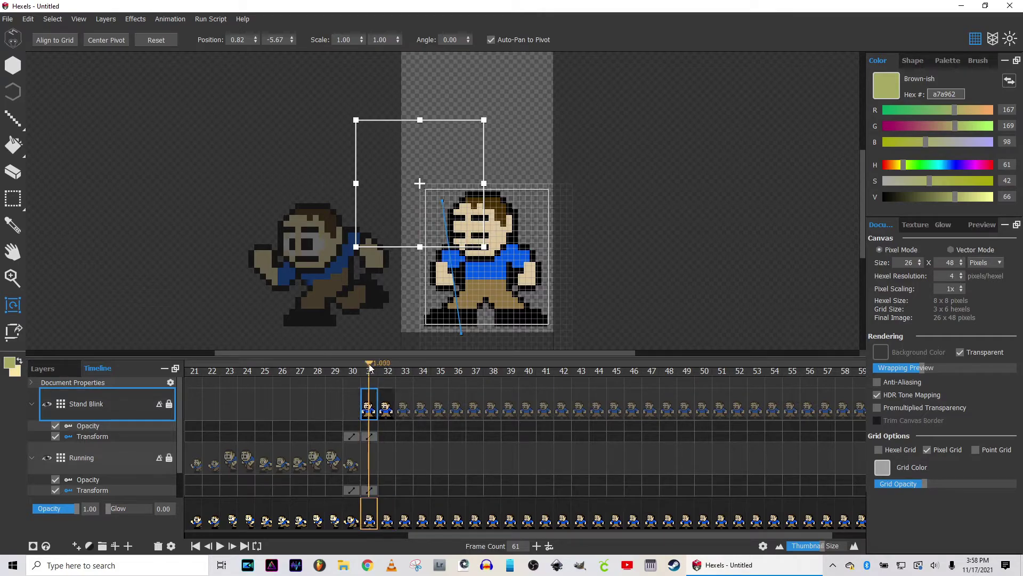
Make a sub-loop on the Stand Blink layer from the selected cels ending at frame 32
left_click(383, 404, "shift")
right_click(383, 404)
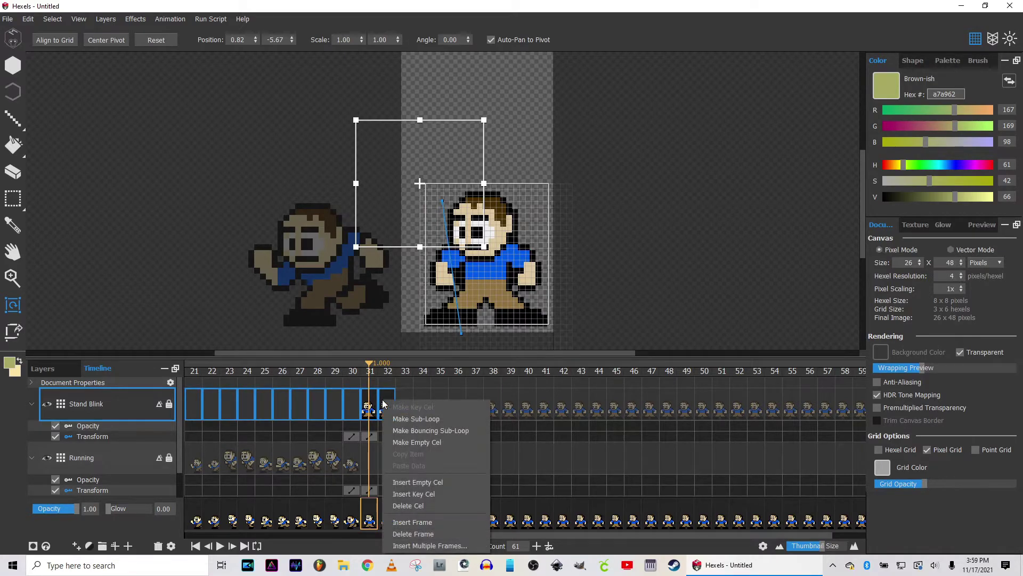
left_click(413, 420)
Insert six empty cels after the frame 31 cel of Stand Blink, pushing its second key cel to frame 38
left_click(373, 408)
right_click(375, 407)
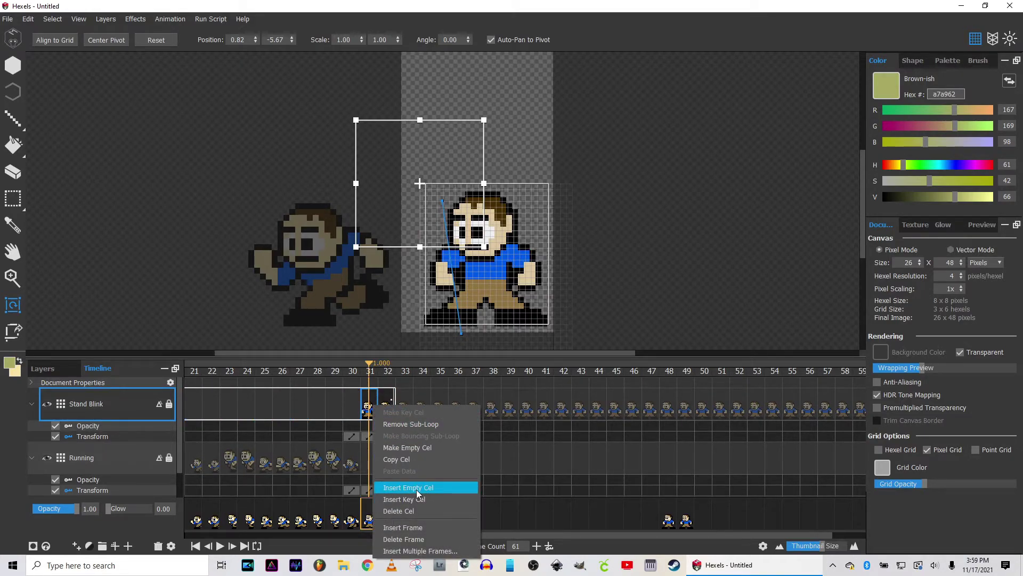
left_click(417, 489)
right_click(375, 400)
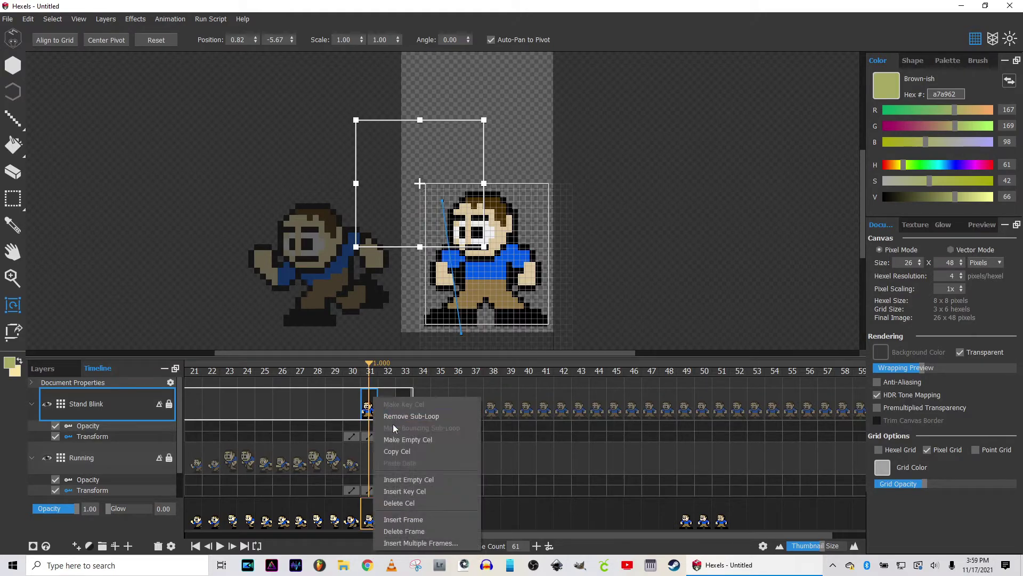
left_click(408, 479)
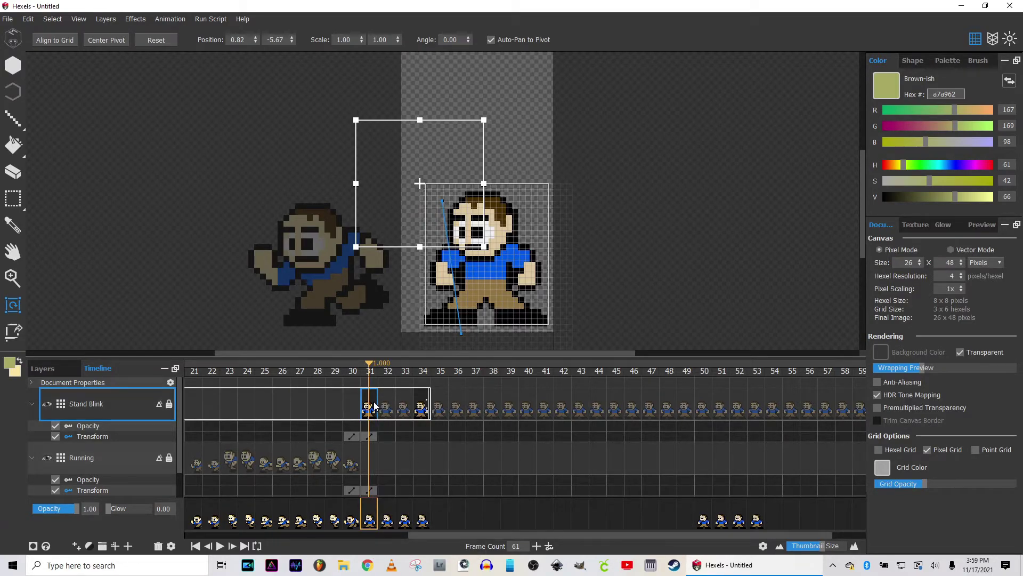
right_click(374, 404)
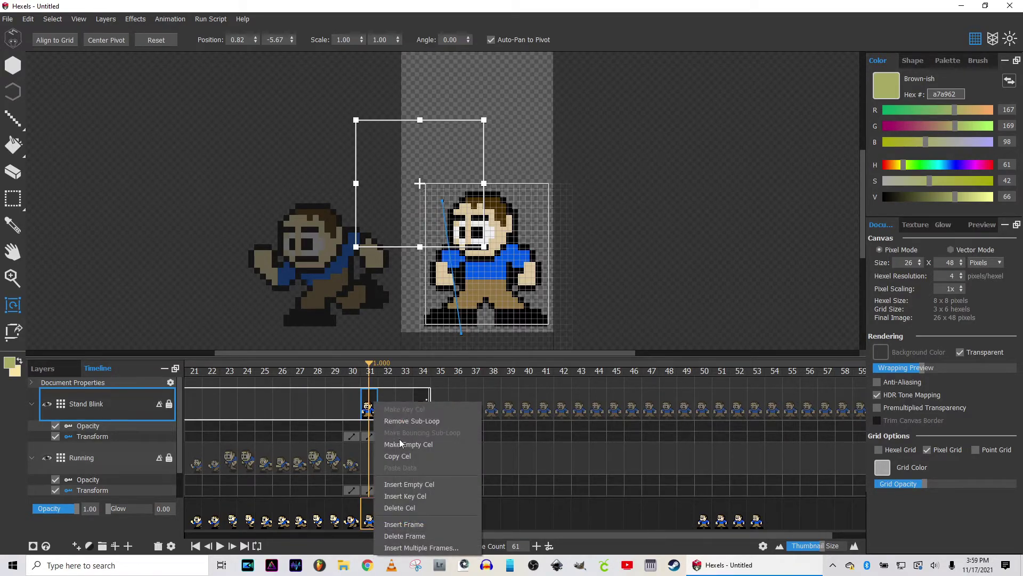
left_click(415, 484)
right_click(374, 403)
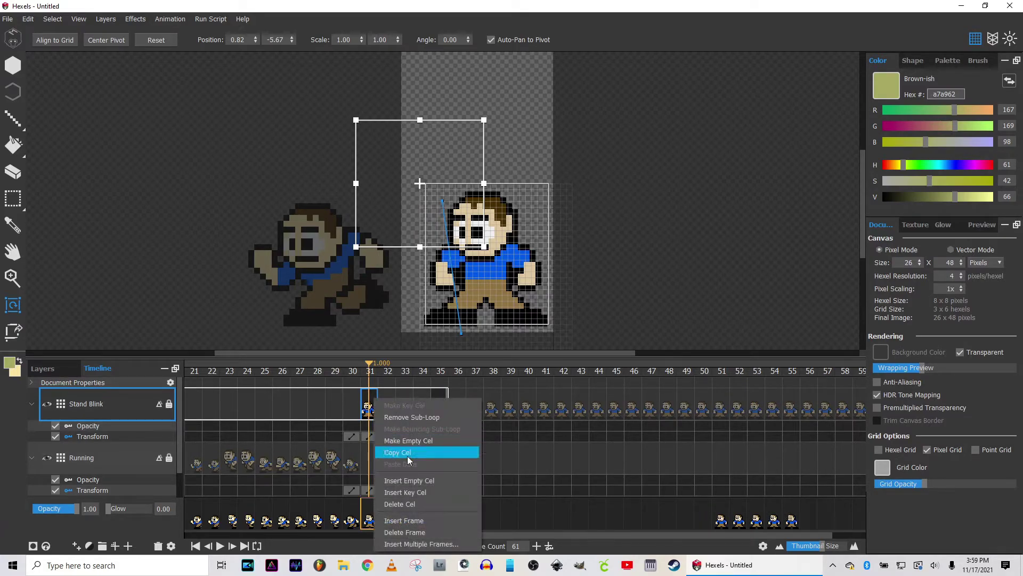
left_click(416, 480)
right_click(372, 394)
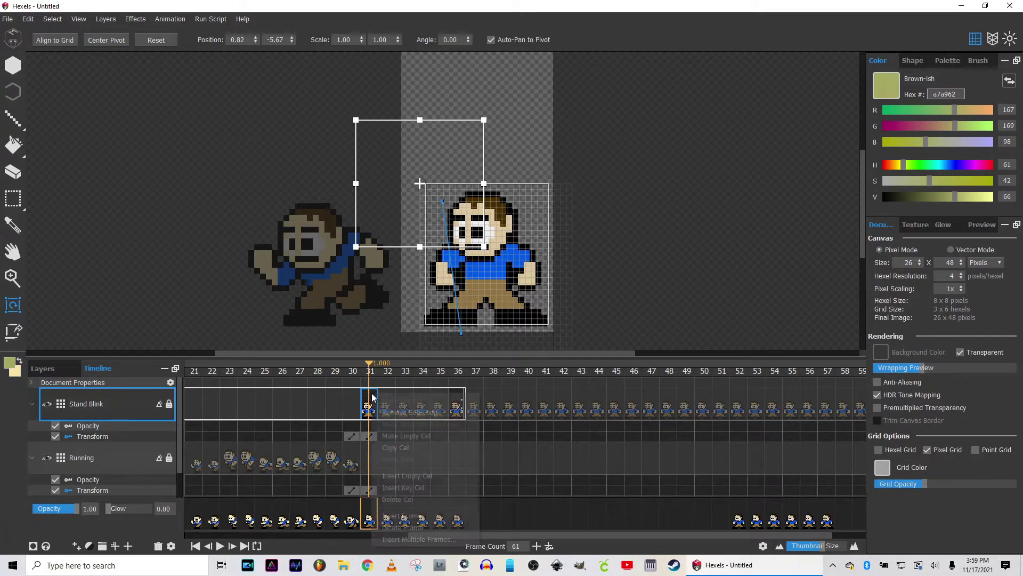
left_click(418, 473)
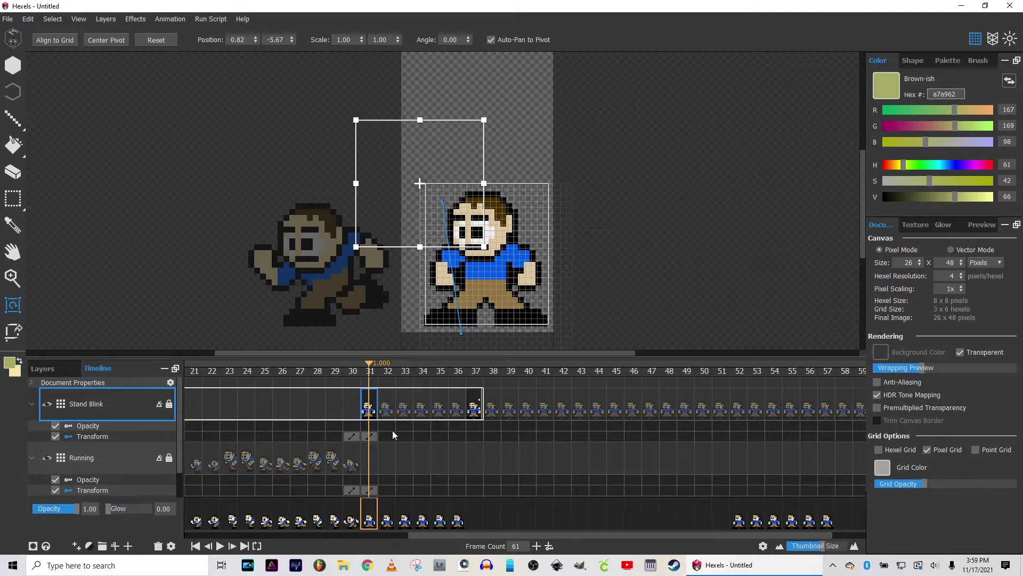
right_click(375, 401)
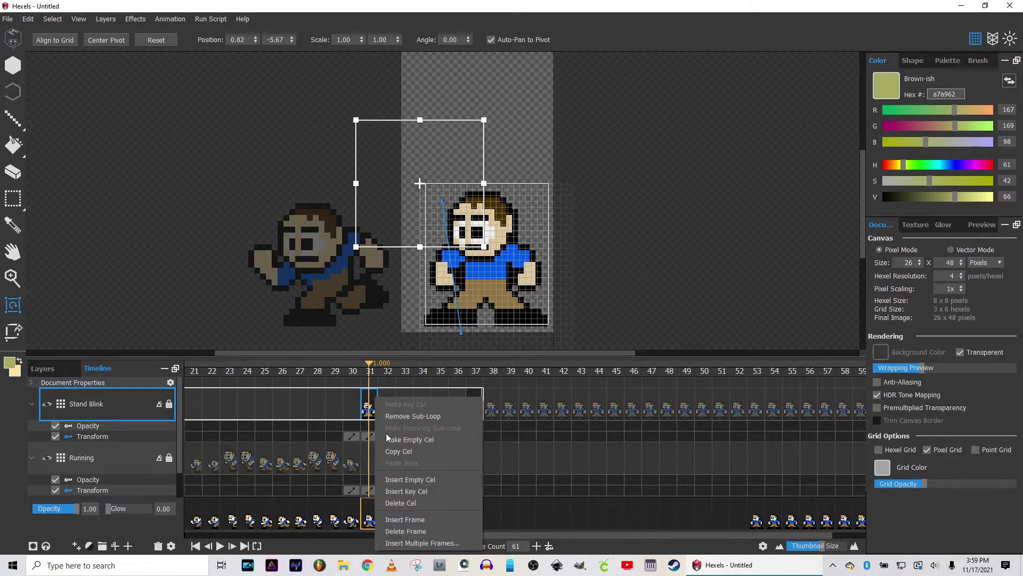
left_click(415, 478)
right_click(375, 408)
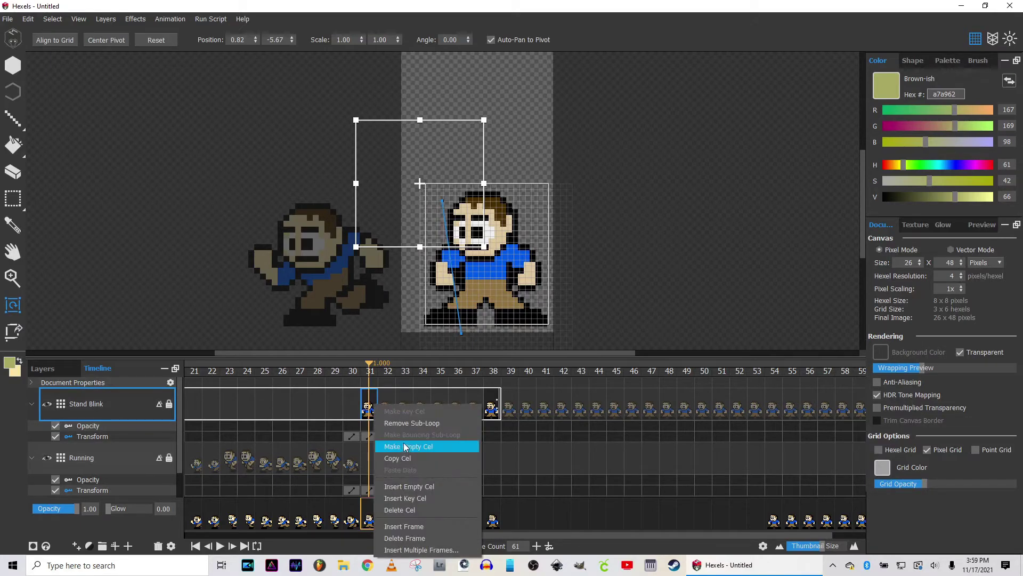
Insert two empty cels after the open-eyes key cel on frame 31 of the Stand Blink layer
left_click(413, 482)
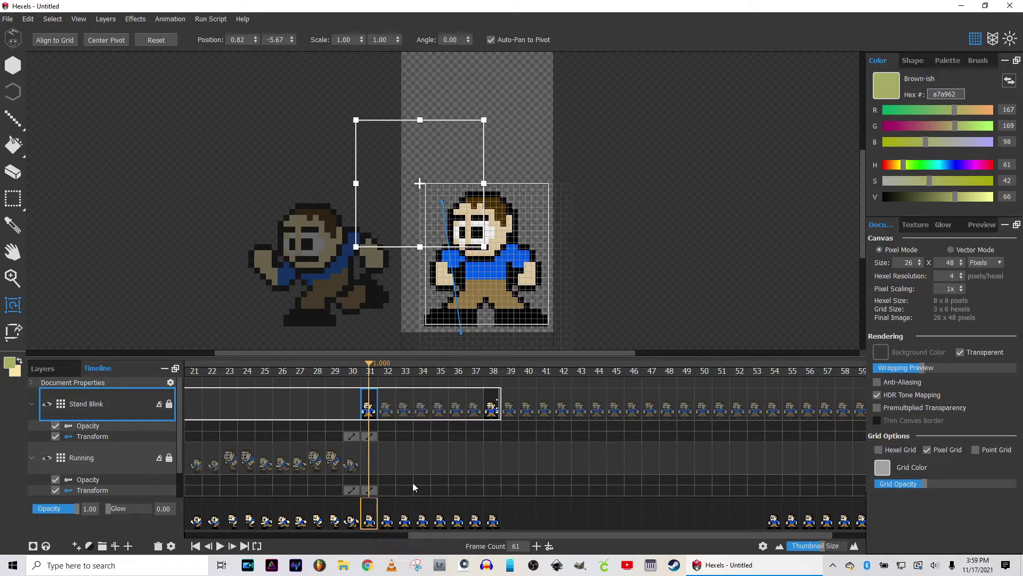
right_click(375, 403)
left_click(392, 395)
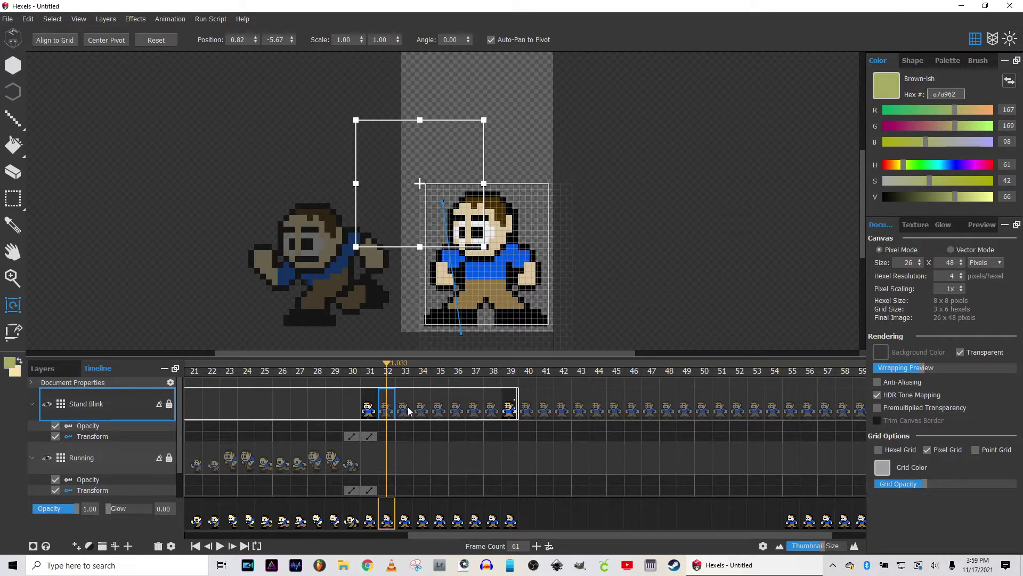
right_click(375, 397)
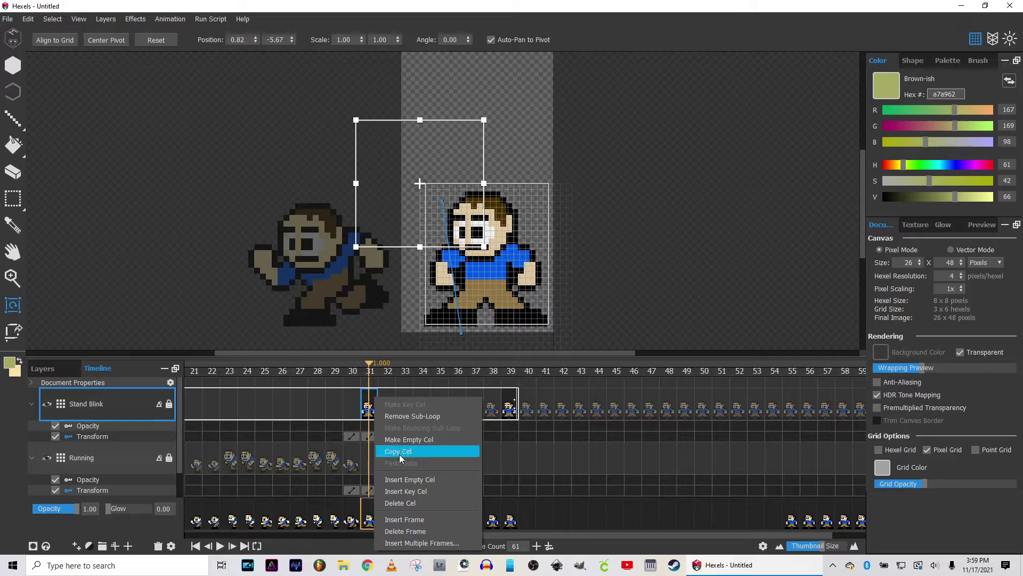
left_click(405, 480)
left_click(387, 408)
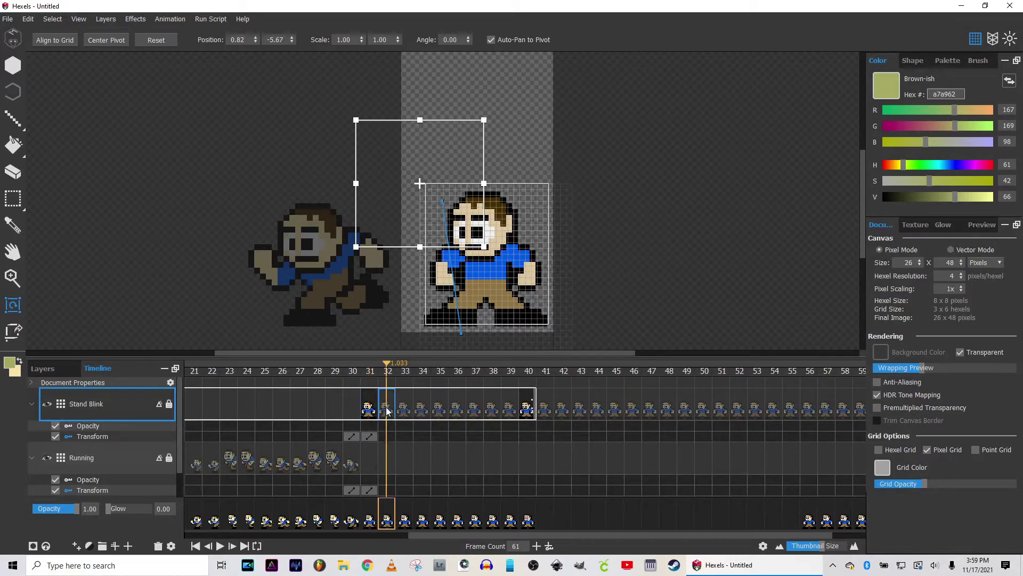
left_click(507, 408, "shift")
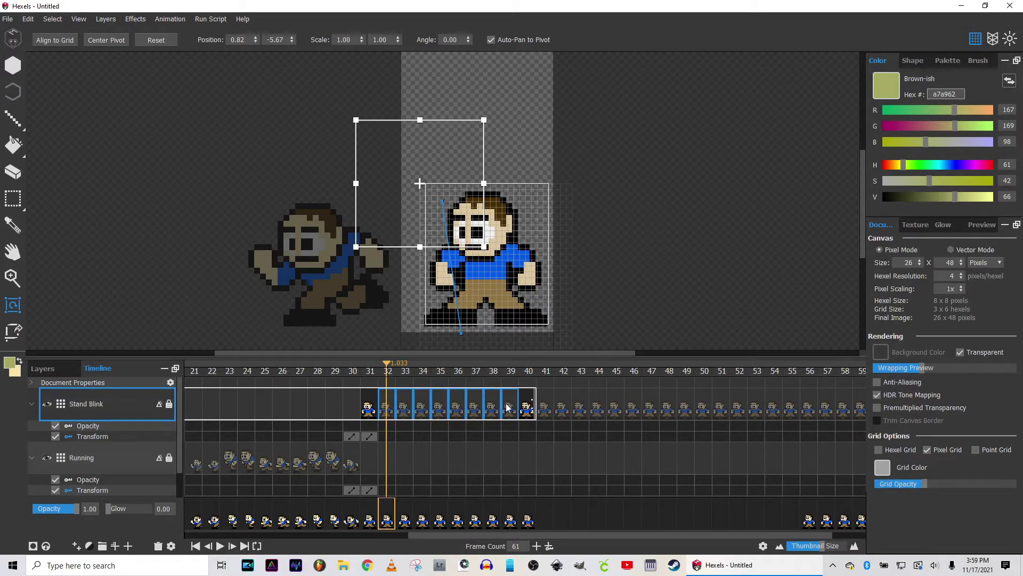
left_click(523, 400)
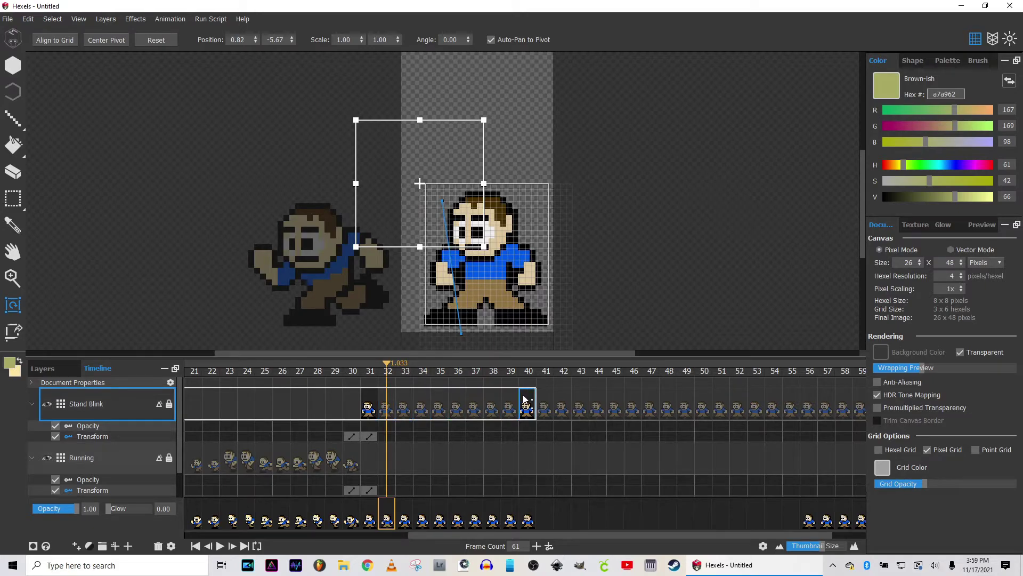
left_click(513, 398, "shift")
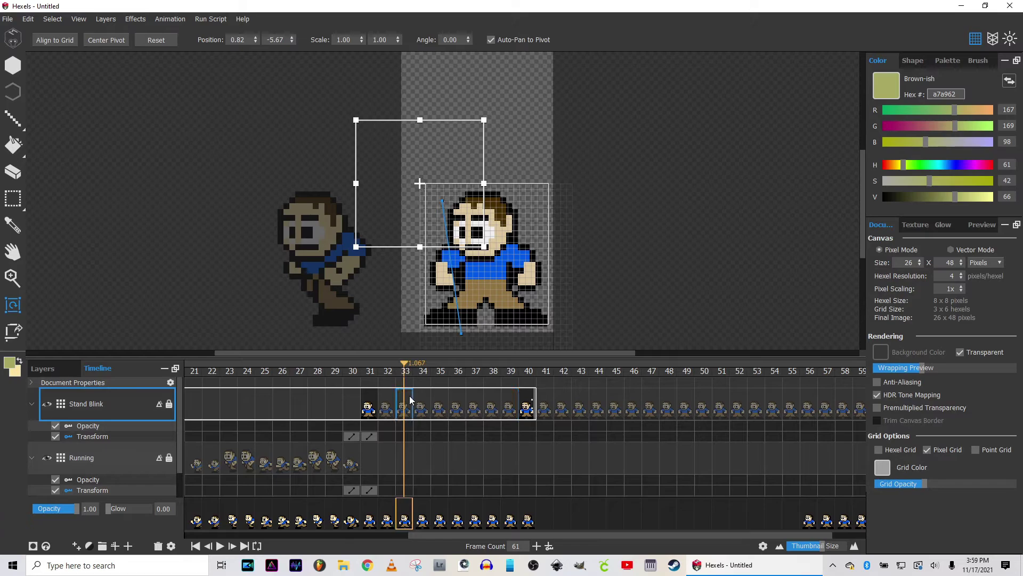
right_click(368, 400)
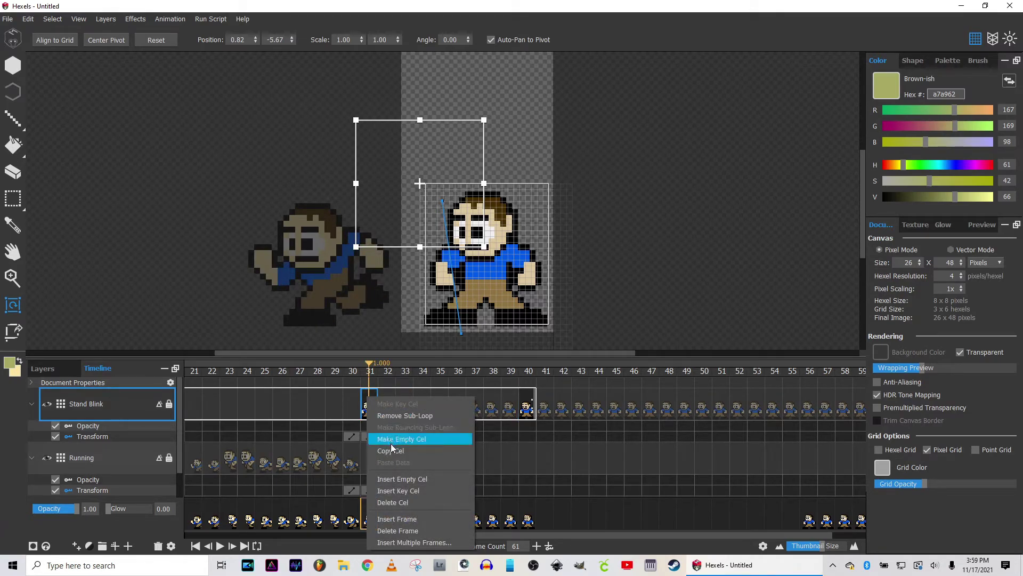
left_click(442, 366)
Select the Stand Blink cels on frames 32 to 39 and insert an empty cel there to lengthen the open-eyes hold
left_click(384, 405)
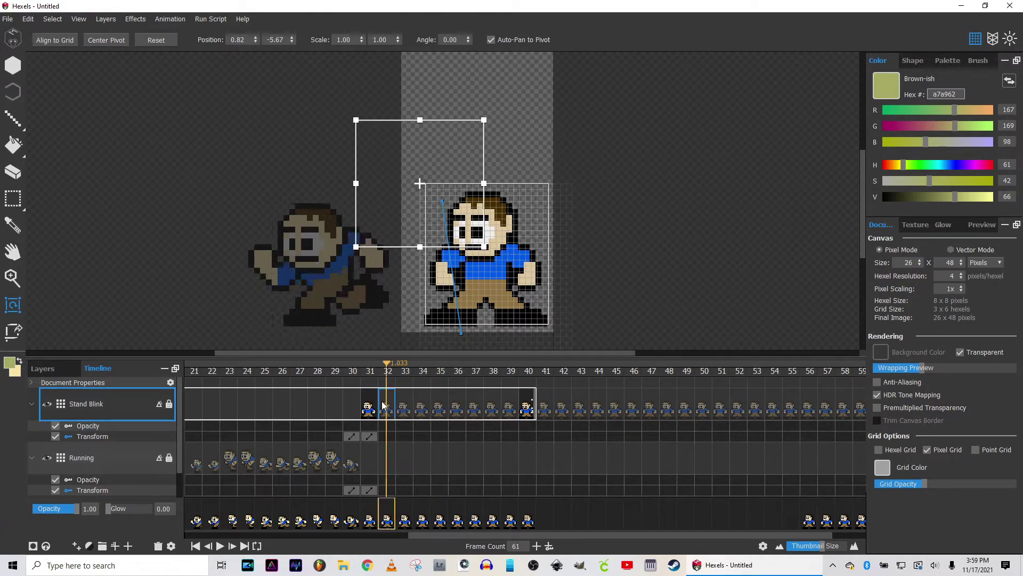
left_click(506, 402, "shift")
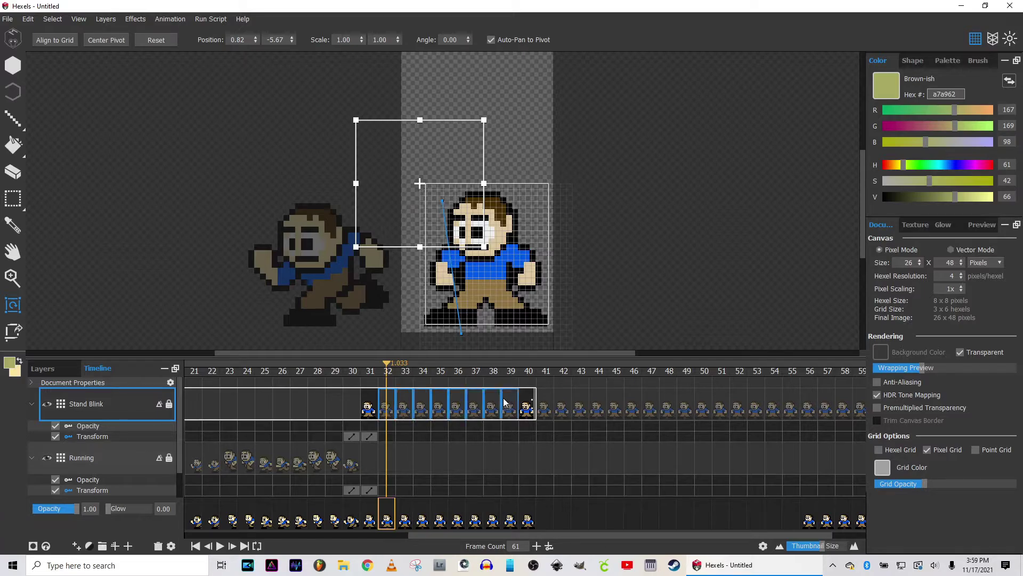
right_click(396, 412)
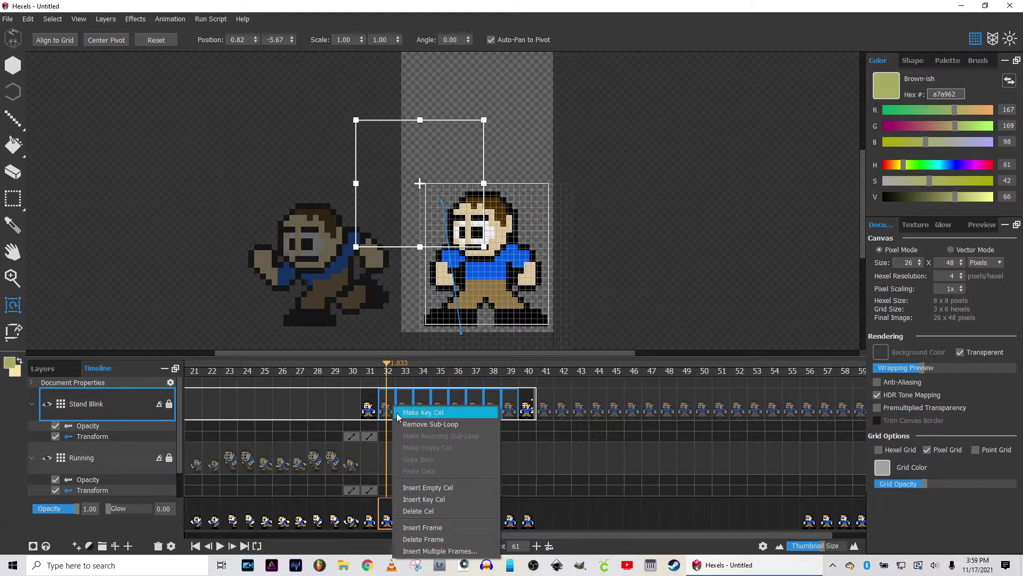
left_click(429, 488)
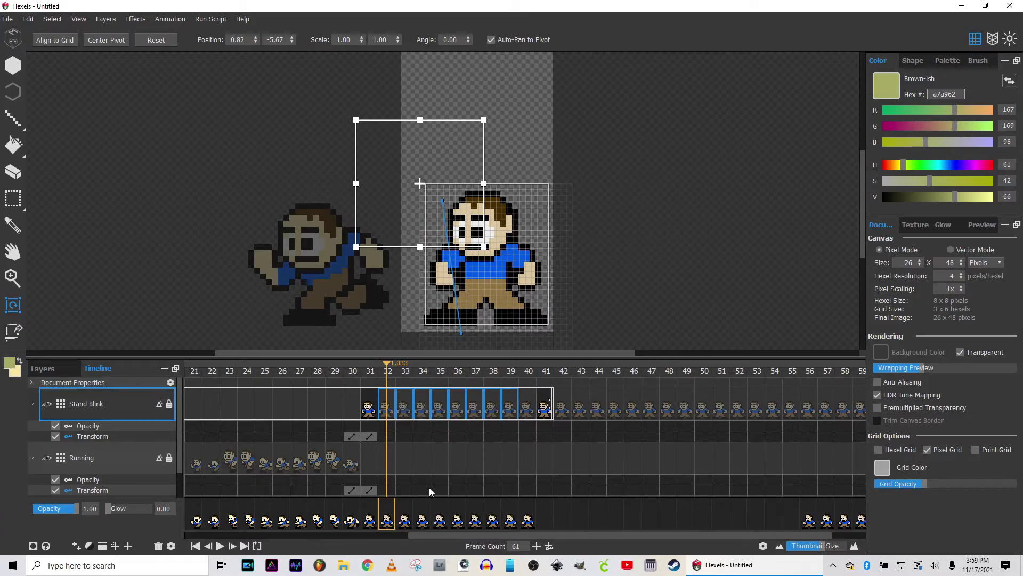
Extend the open-eyes hold in the Stand Blink layer with one empty cel inserted at frame 33 and two at frame 35
right_click(421, 408)
left_click(419, 408)
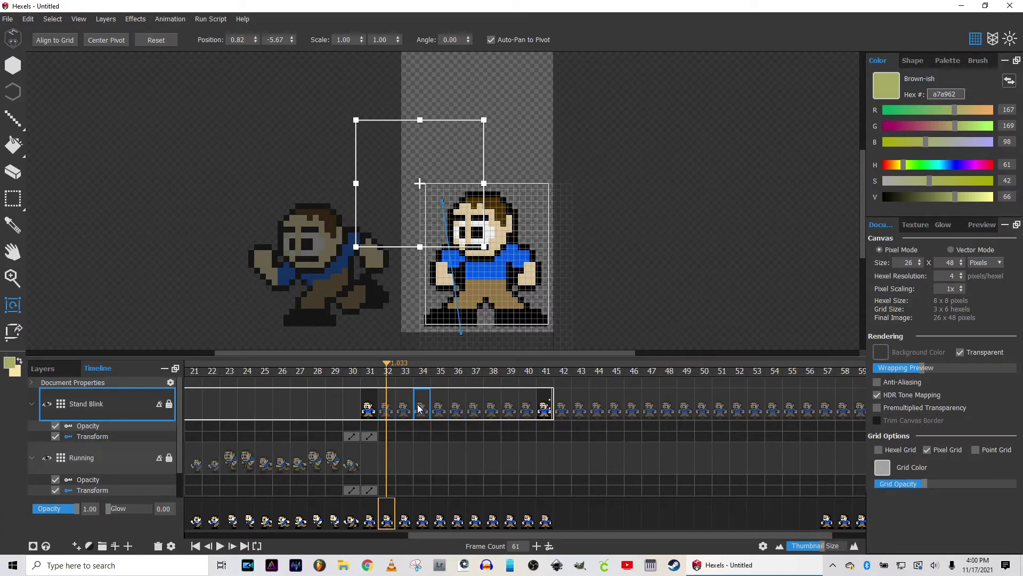
left_click(411, 403)
right_click(410, 403)
left_click(454, 478)
left_click(442, 407)
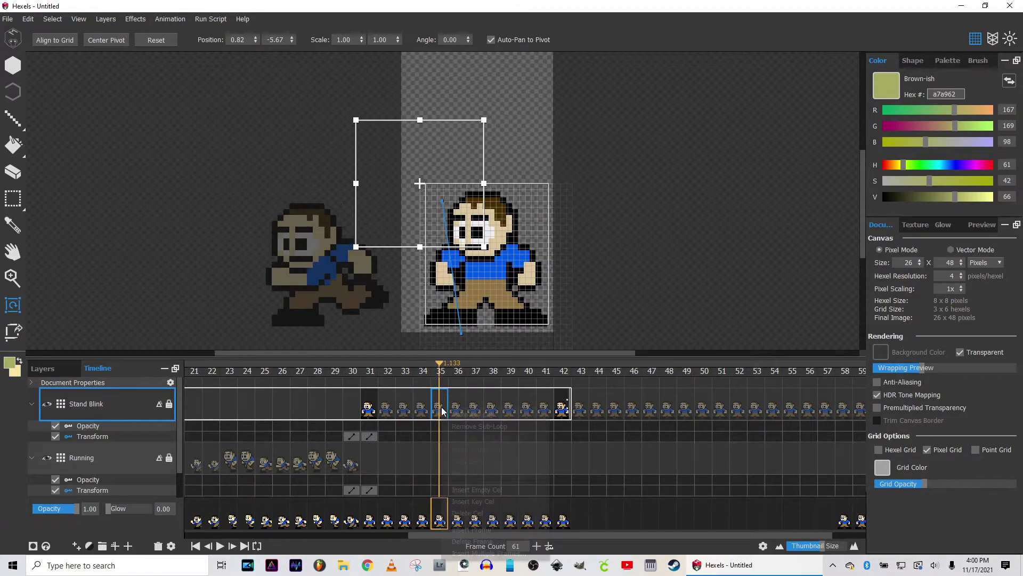
right_click(445, 407)
left_click(469, 487)
right_click(448, 407)
left_click(475, 480)
Insert two empty cels at frame 36 and one at frame 37 of the Stand Blink layer
left_click(456, 410)
right_click(455, 412)
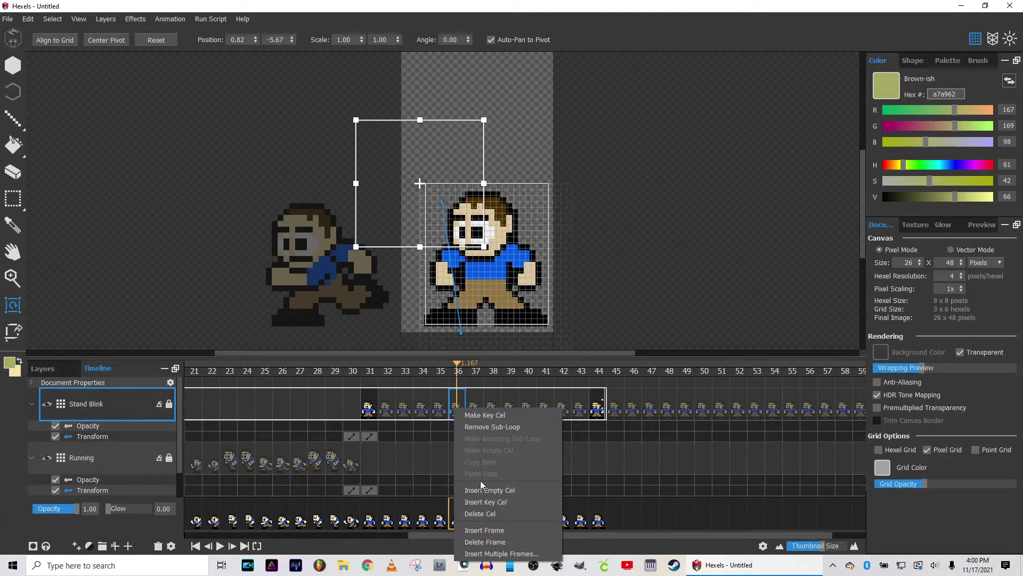
left_click(482, 487)
right_click(462, 413)
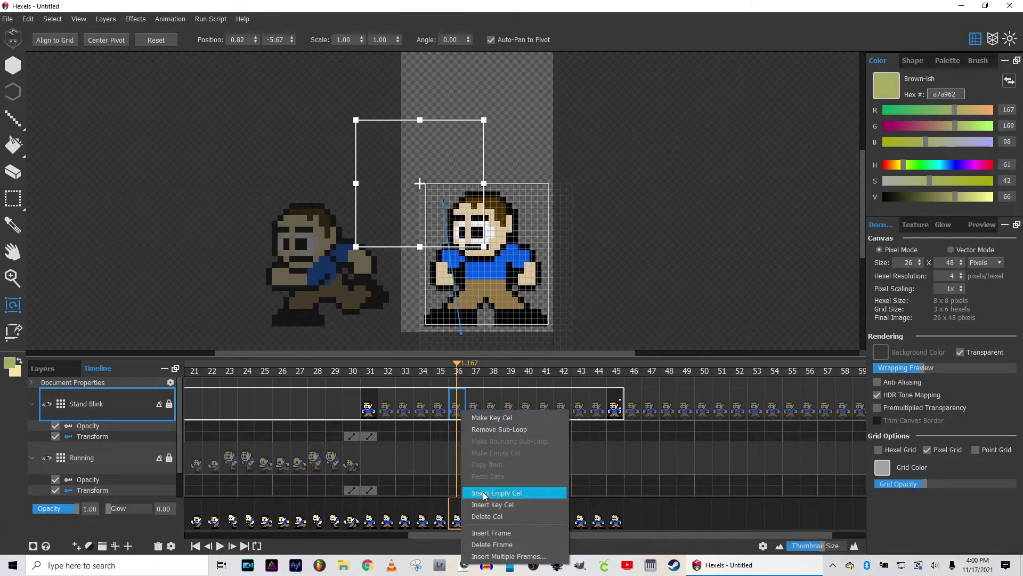
left_click(483, 490)
left_click(474, 408)
right_click(474, 408)
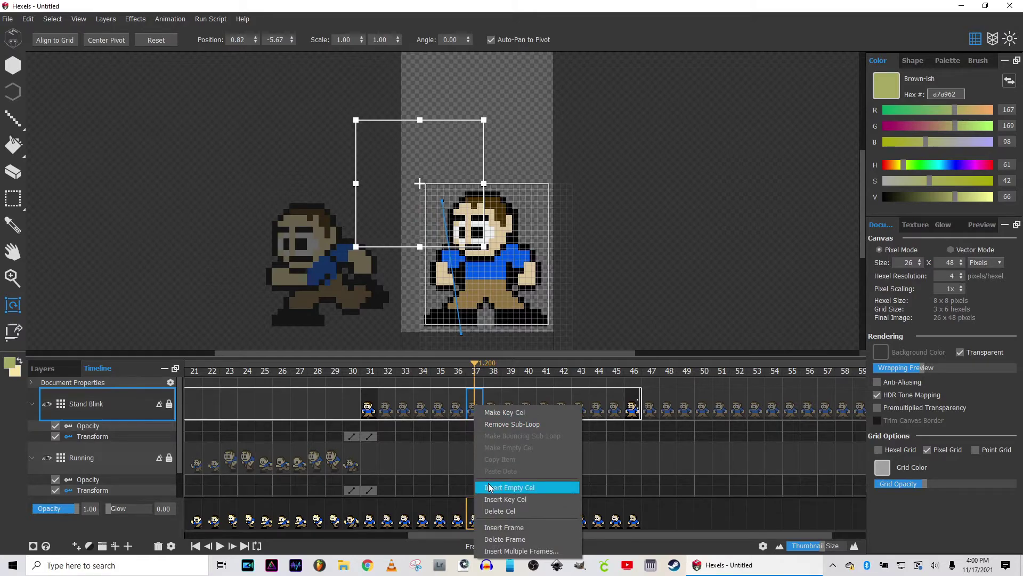
left_click(489, 487)
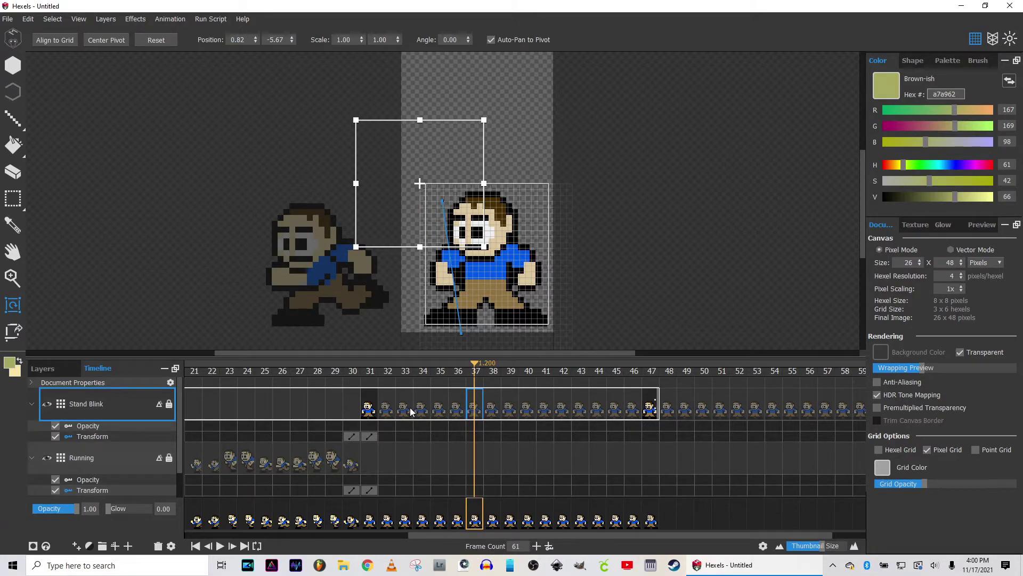
Insert three empty cels after the closed-eyes key cel on frame 47 of the Stand Blink layer to hold the blink
left_click(318, 371)
left_click_drag(318, 361, 692, 382)
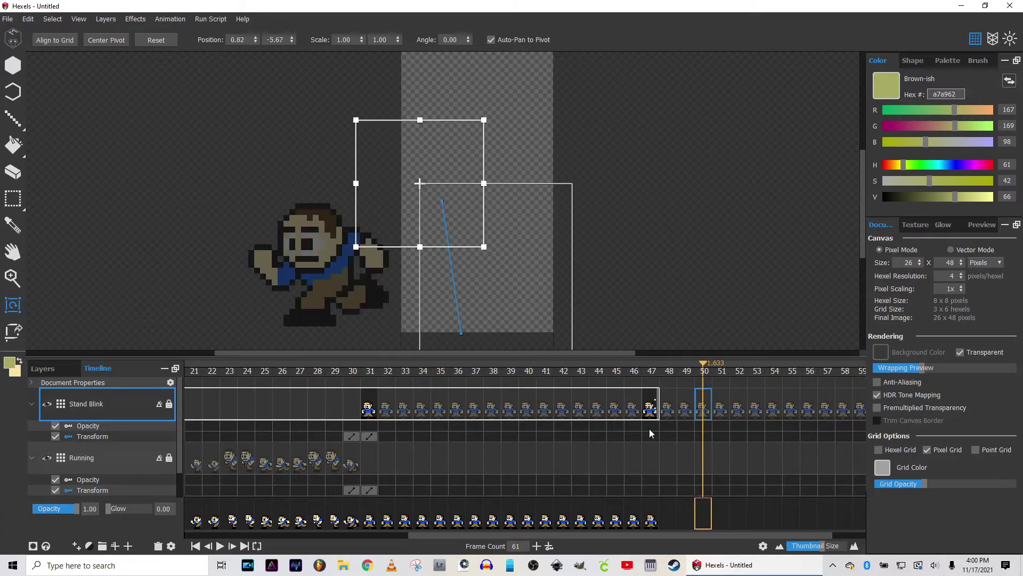
left_click(652, 409)
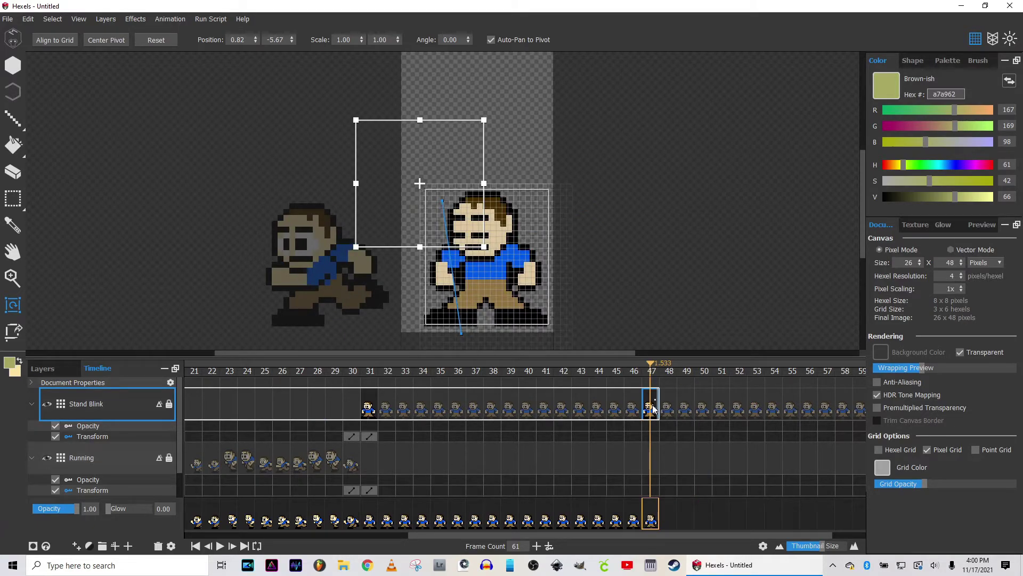
right_click(653, 408)
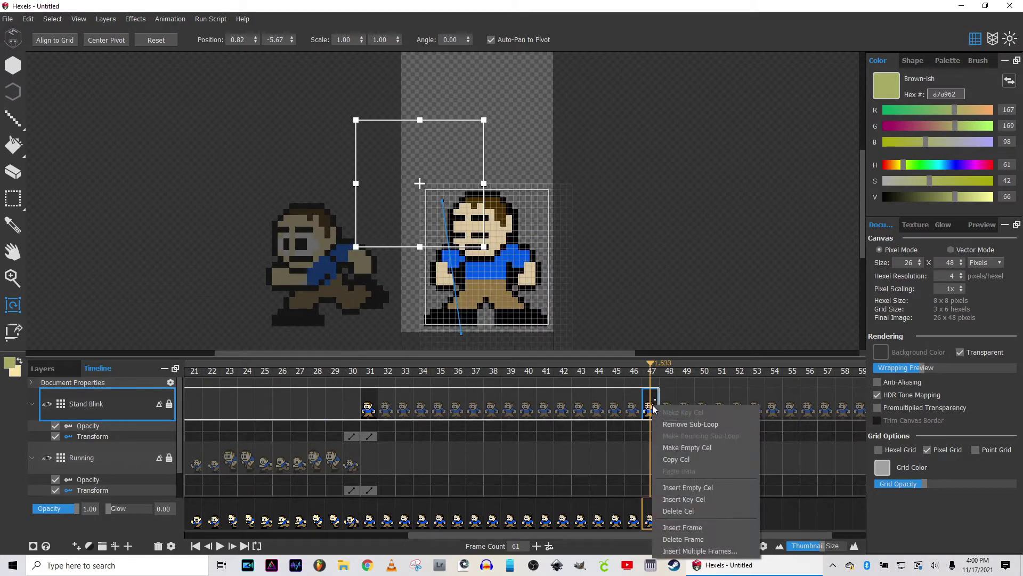
left_click(693, 489)
left_click(610, 409)
right_click(610, 409)
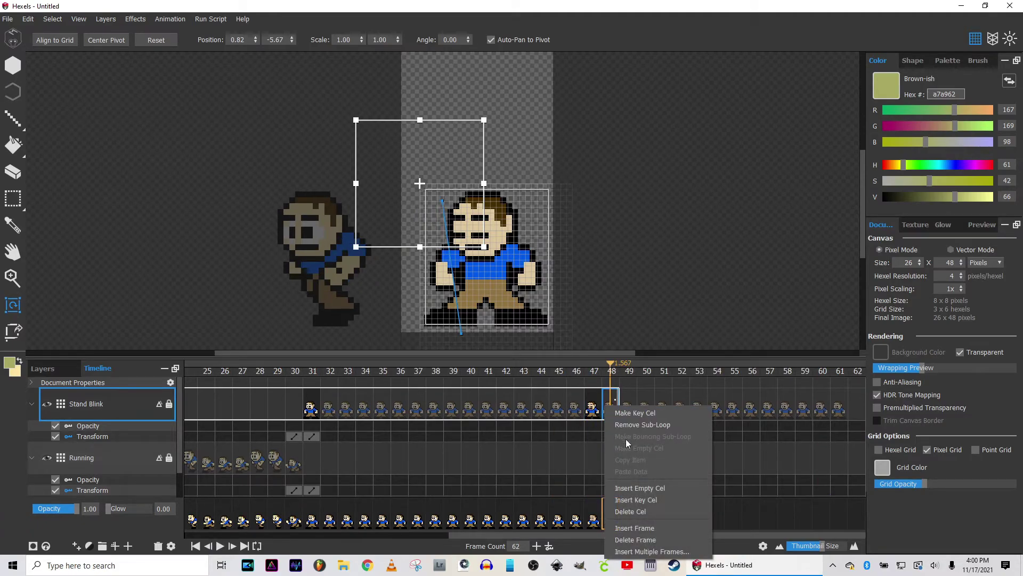
left_click(639, 488)
right_click(596, 407)
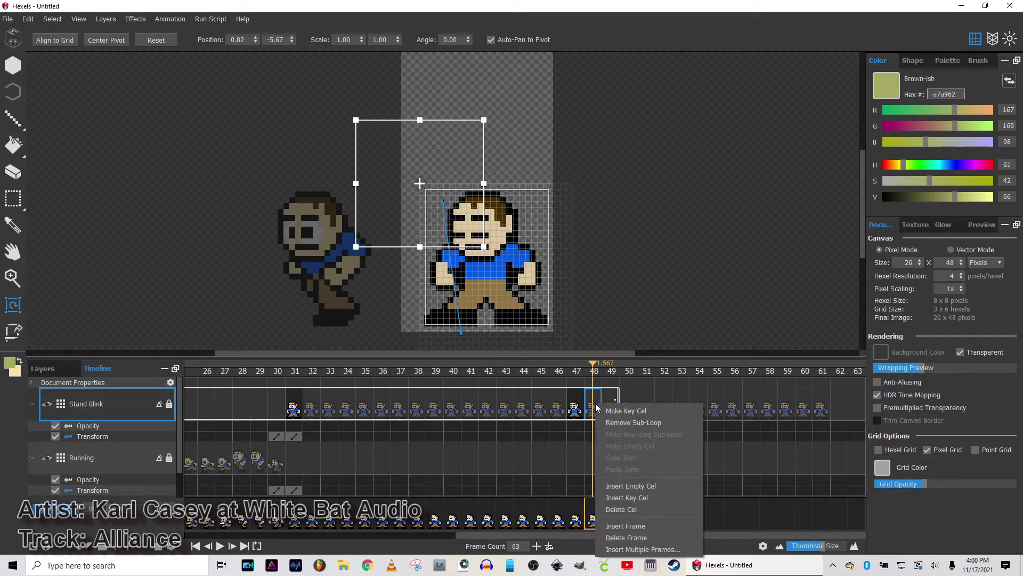
left_click(625, 486)
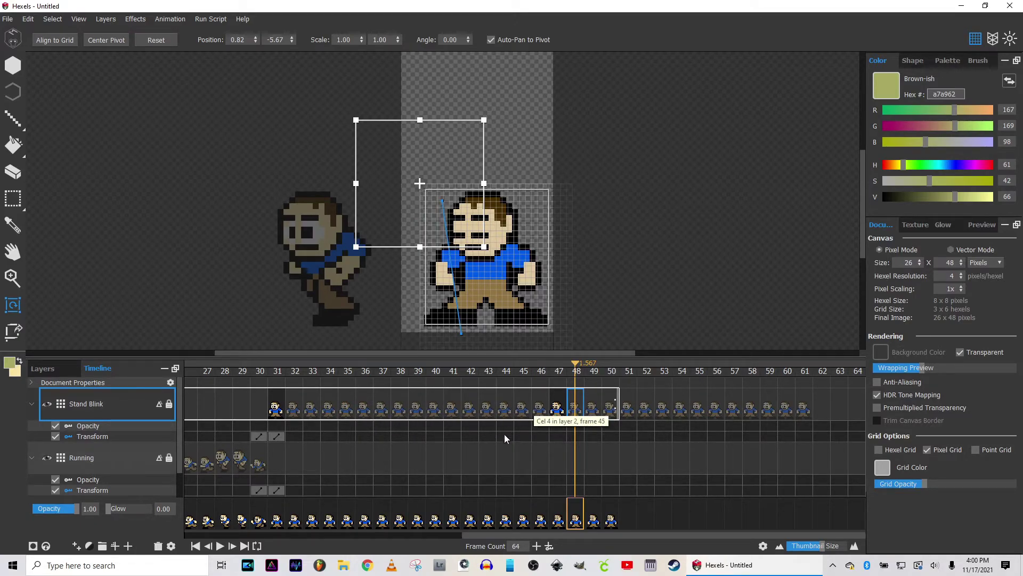
Play the animation from frame 1 to check the run-in and the blink timing
key("Home")
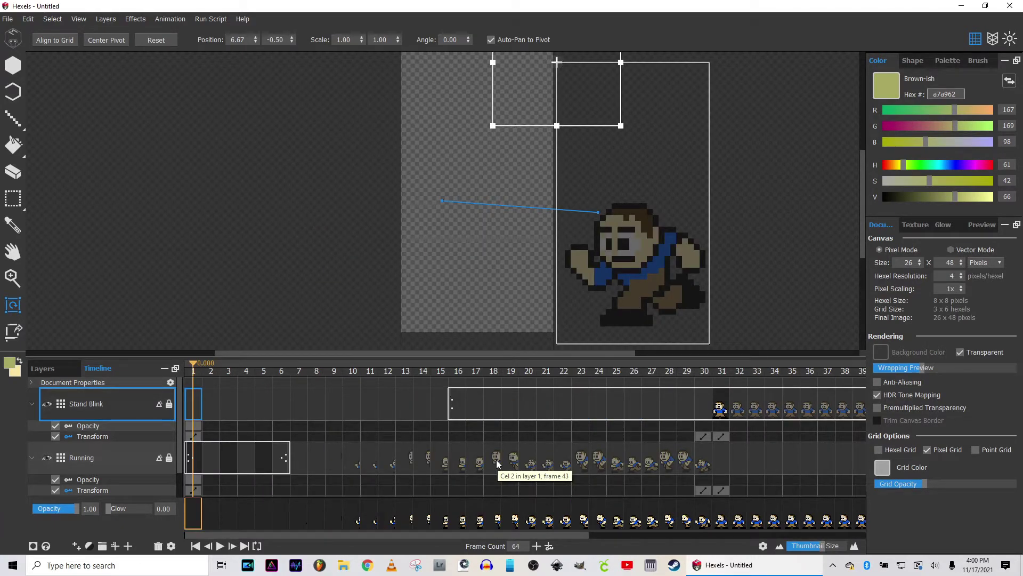
key("space")
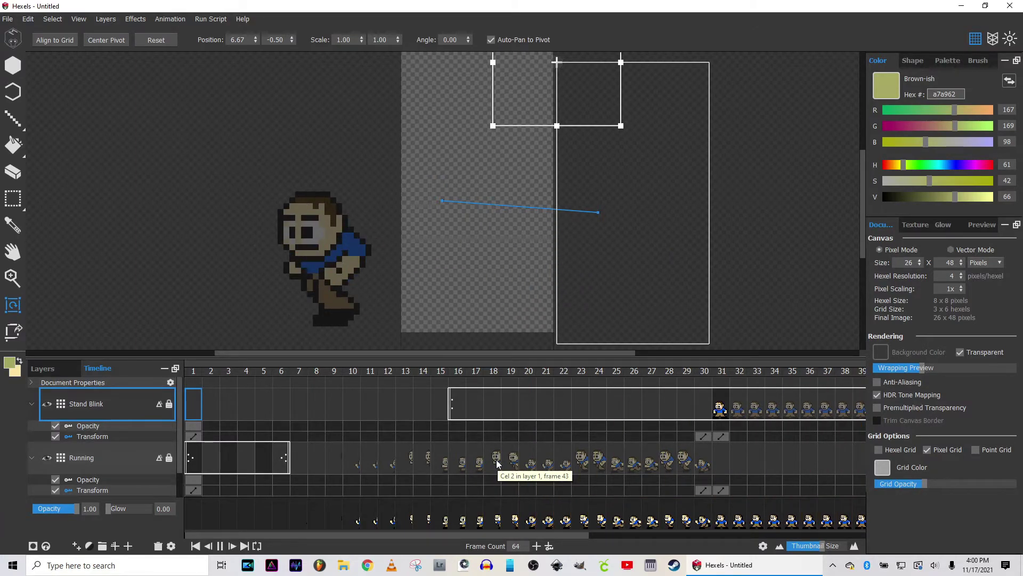
key("space")
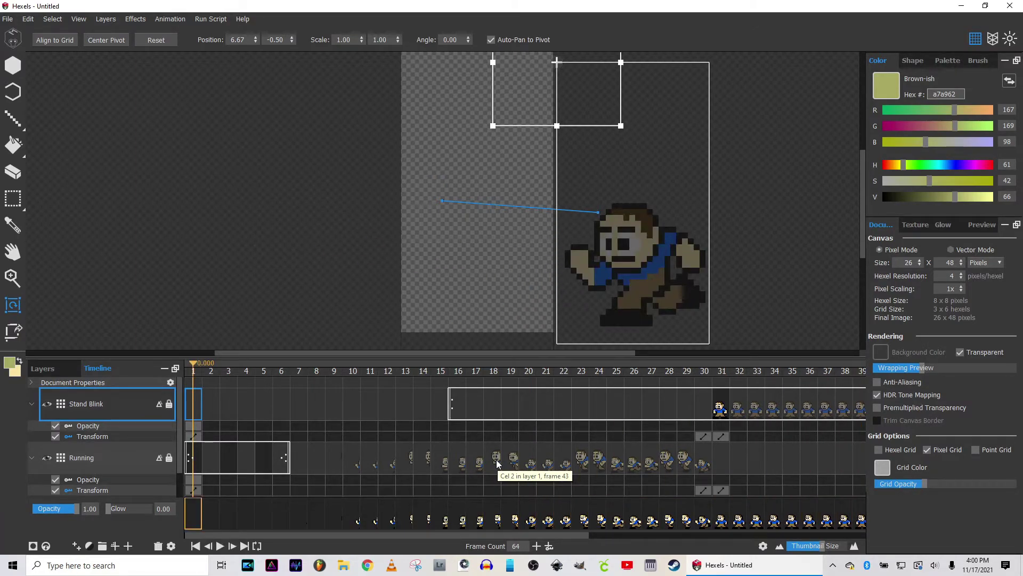
Set the animation's frame count to 120
double_click(520, 545)
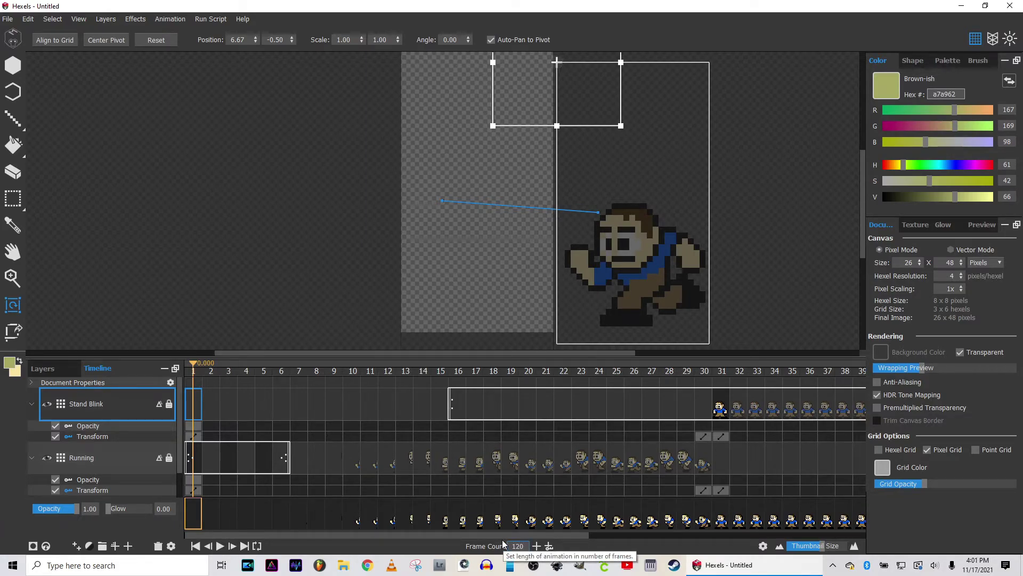
type("120")
key("Return")
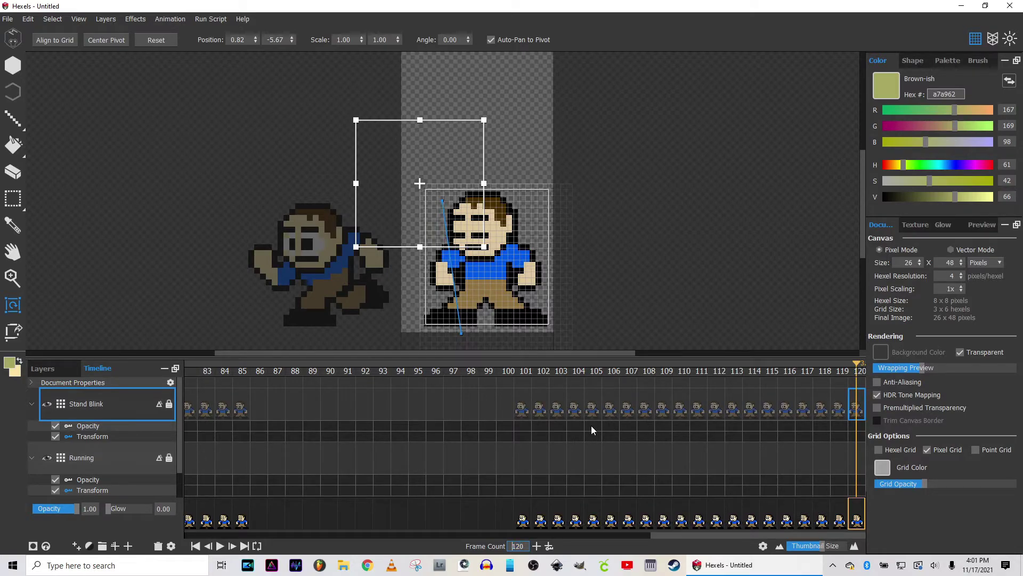
Play back the lengthened animation to check how the standing blink loops
left_click(584, 370)
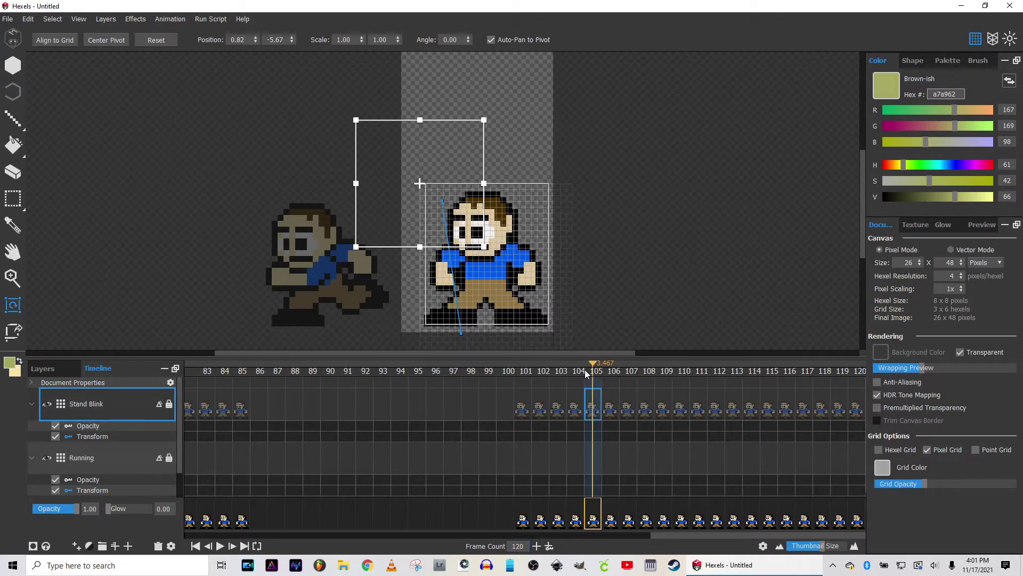
key("space")
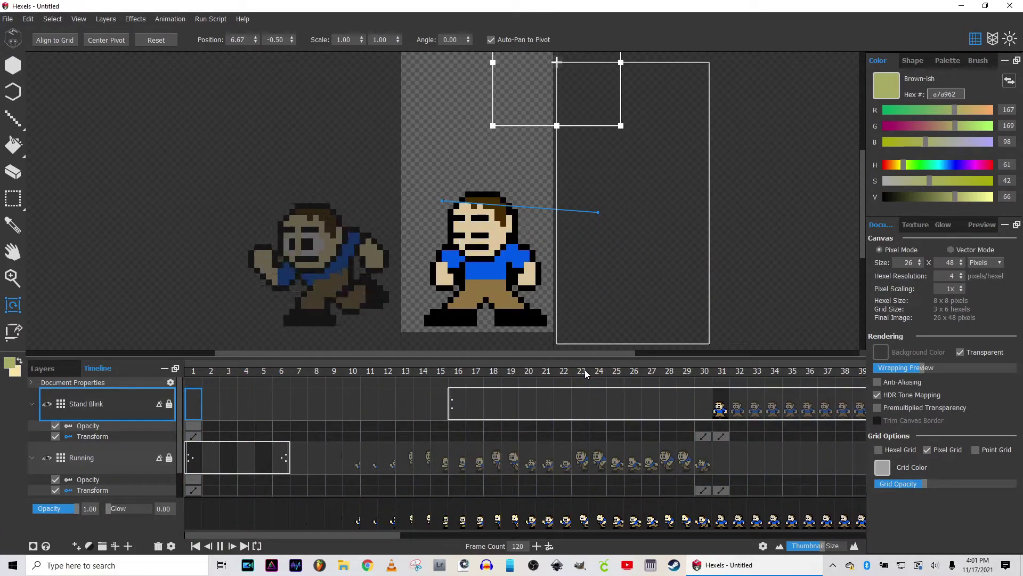
key("space")
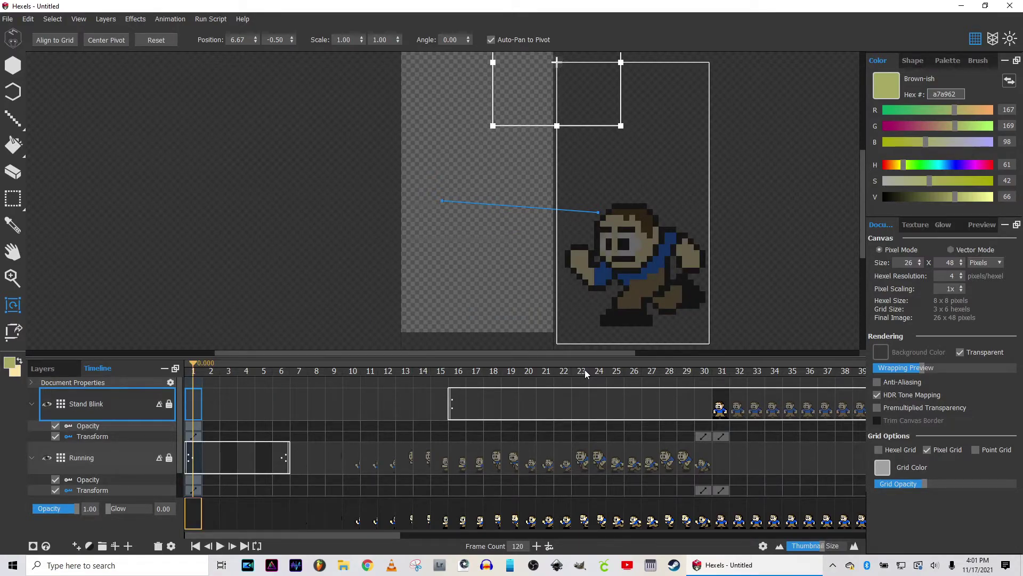
Remove the sub-loop that starts at frame 16 from the Stand Blink layer
left_click_drag(330, 535, 375, 555)
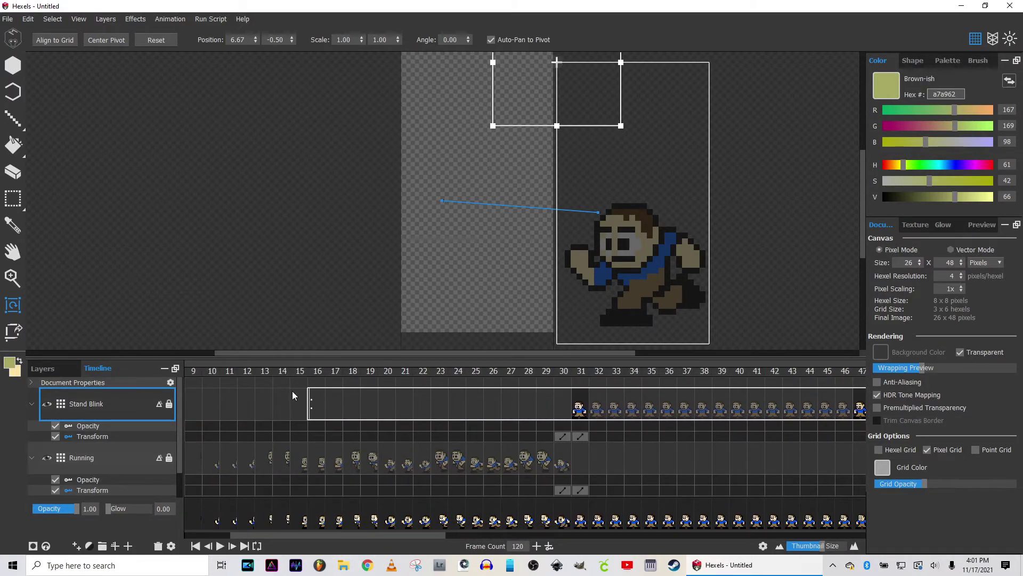
left_click(317, 411)
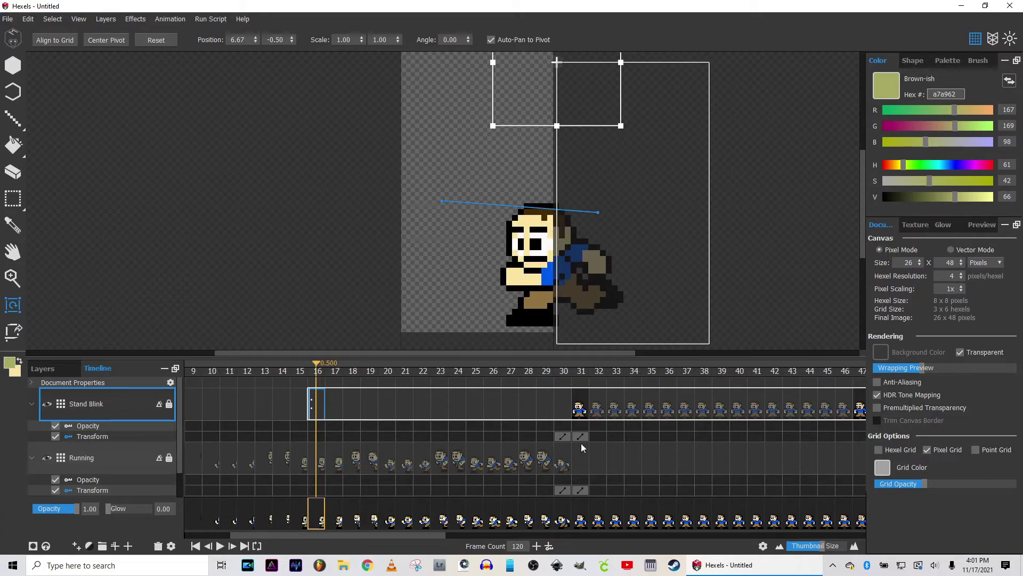
left_click(586, 408)
right_click(587, 408)
left_click(620, 426)
scroll(658, 456, "down", 1)
scroll(673, 465, "up", 1)
left_click_drag(417, 534, 522, 537)
double_click(279, 411)
left_click_drag(388, 536, 309, 530)
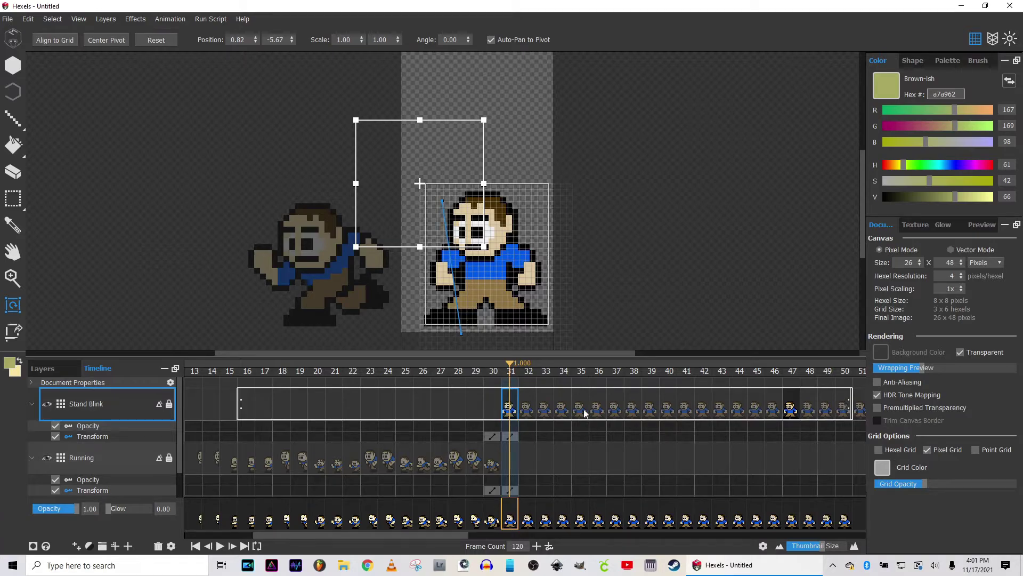
right_click(414, 407)
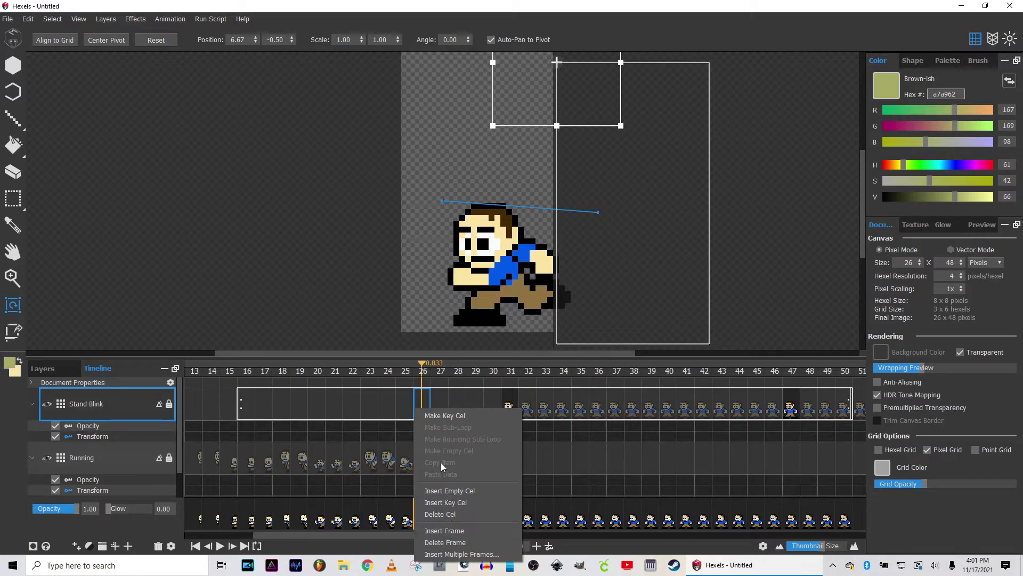
left_click(512, 405)
right_click(515, 400)
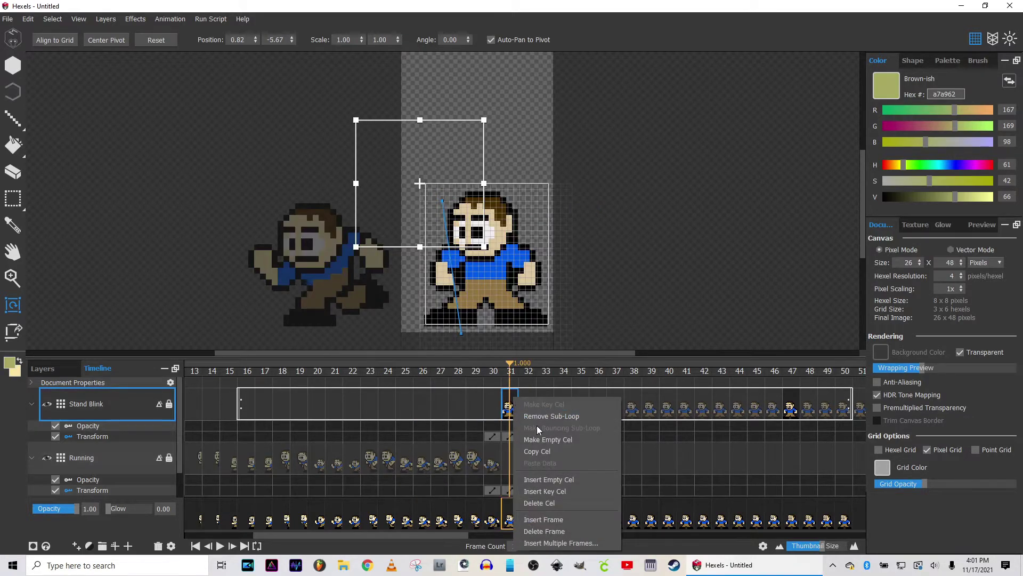
left_click(538, 417)
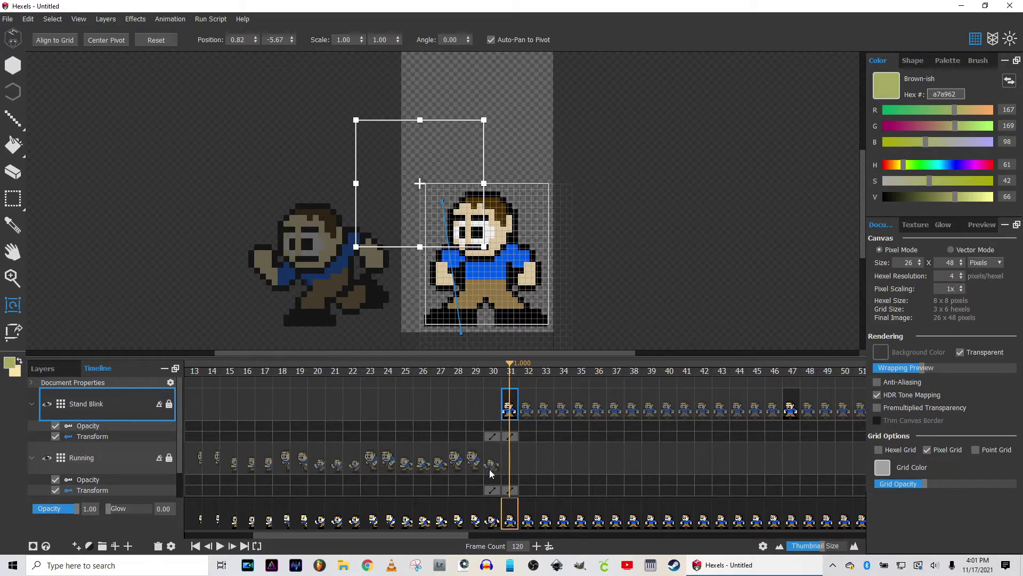
Make a sub-loop from the Stand Blink cels on frames 31 to 50
left_click_drag(449, 535, 465, 535)
left_click_drag(491, 535, 539, 535)
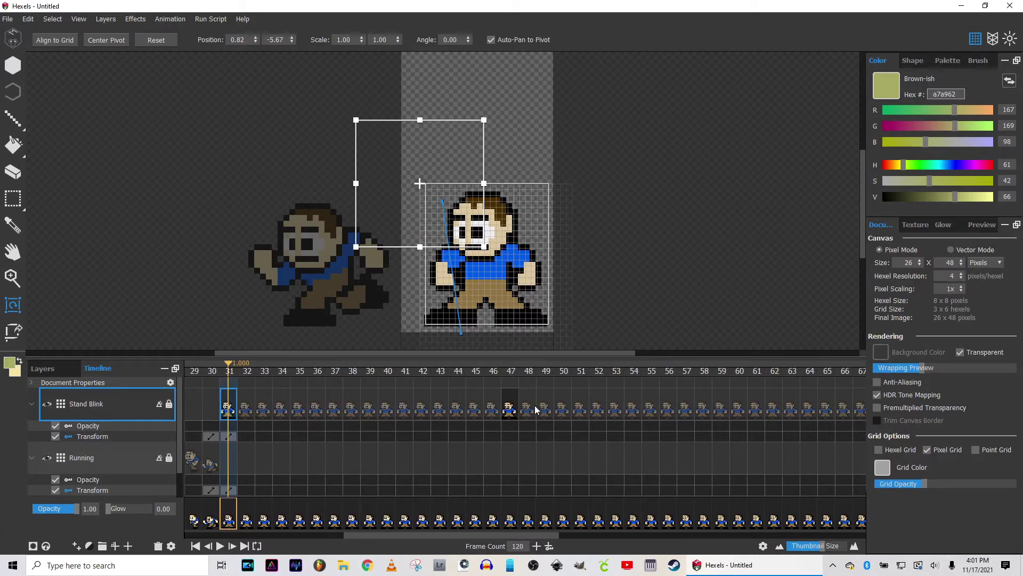
left_click(562, 409, "shift")
right_click(563, 409)
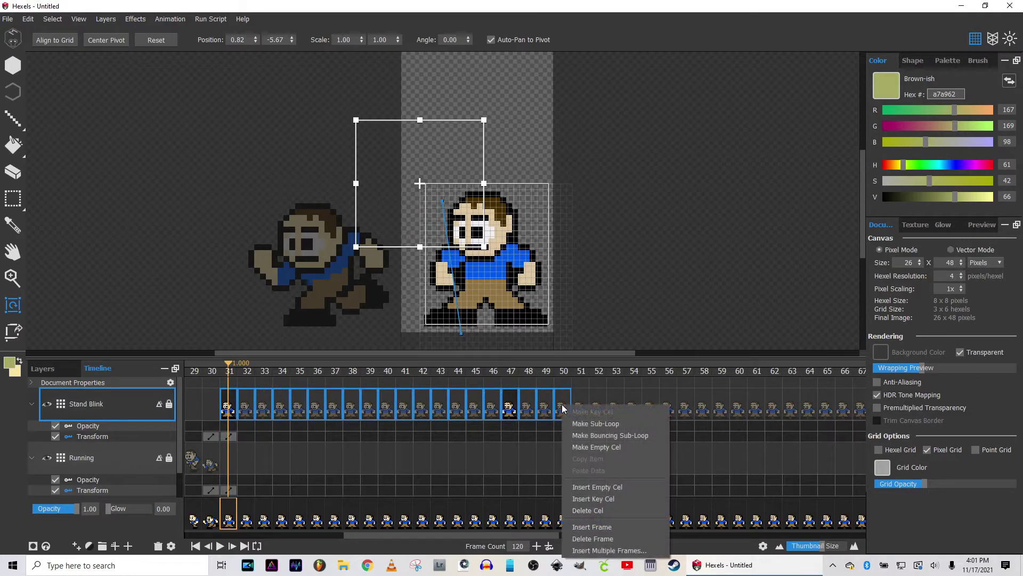
left_click(607, 423)
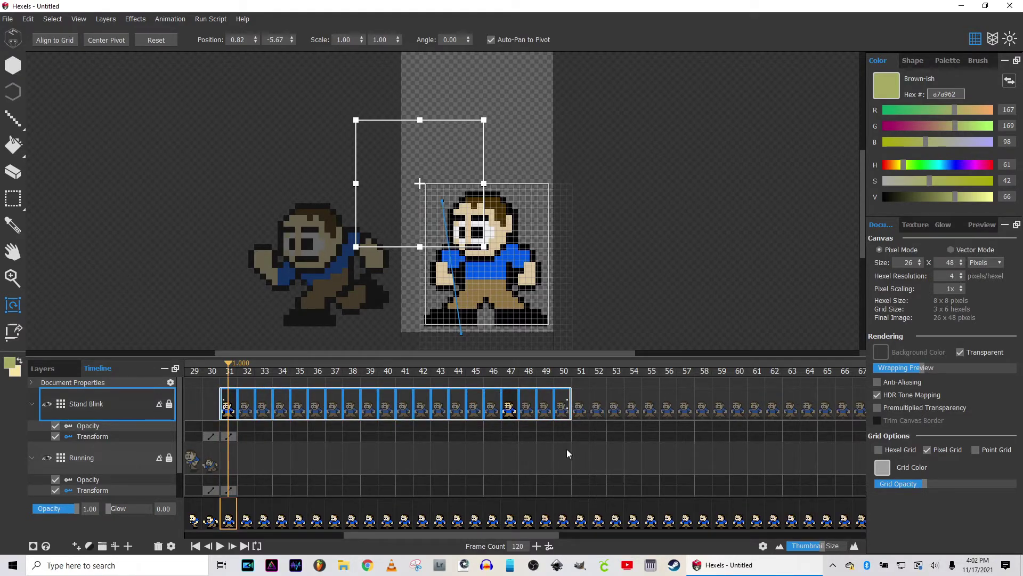
Play the animation from frame 1 to check the rebuilt standing and blinking loop
key("Home")
key("space")
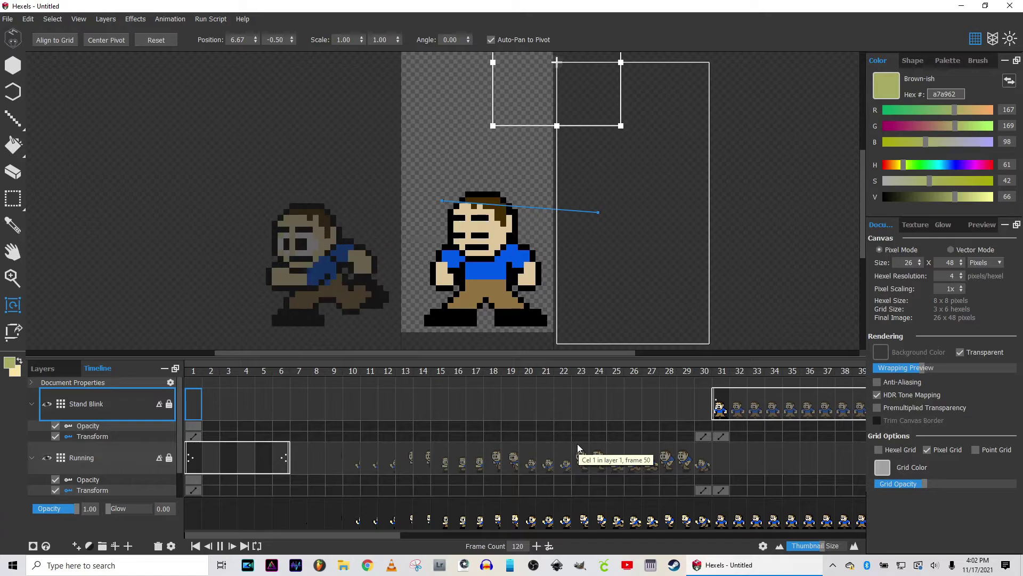
key("space")
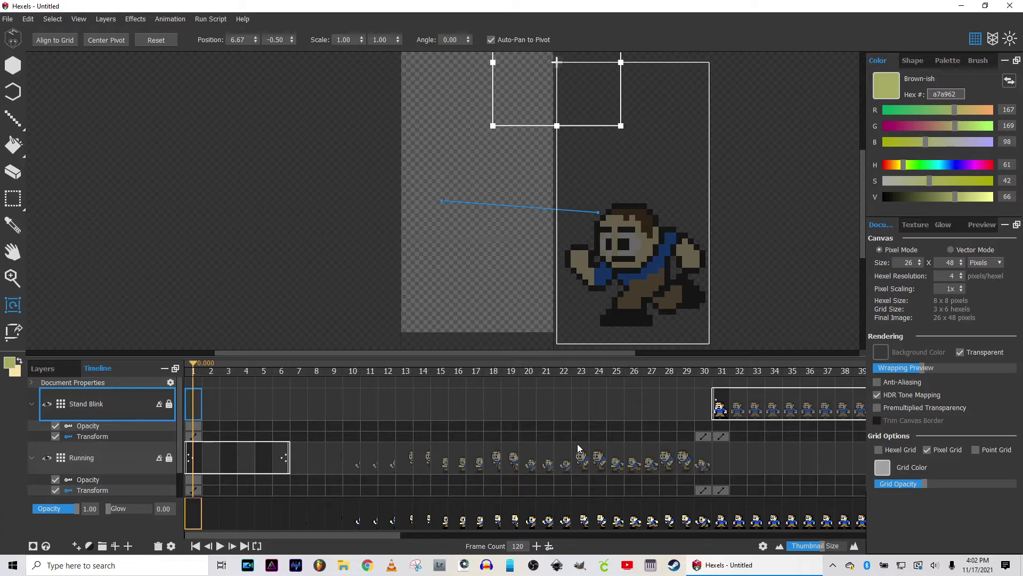
Step through frames 90 to 100 of the Stand Blink layer to examine where the closing blink ends
left_click_drag(259, 539, 678, 550)
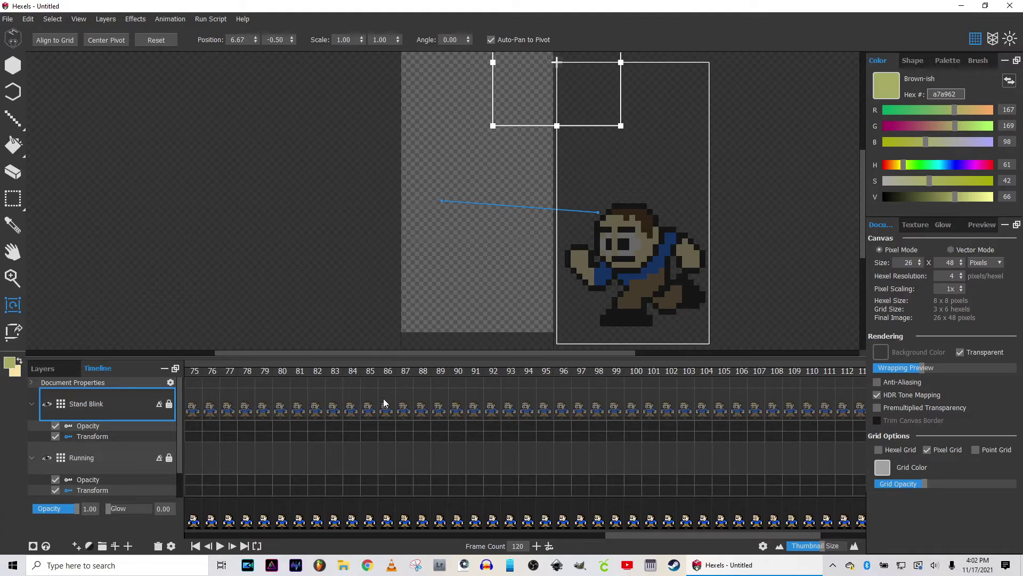
left_click(456, 373)
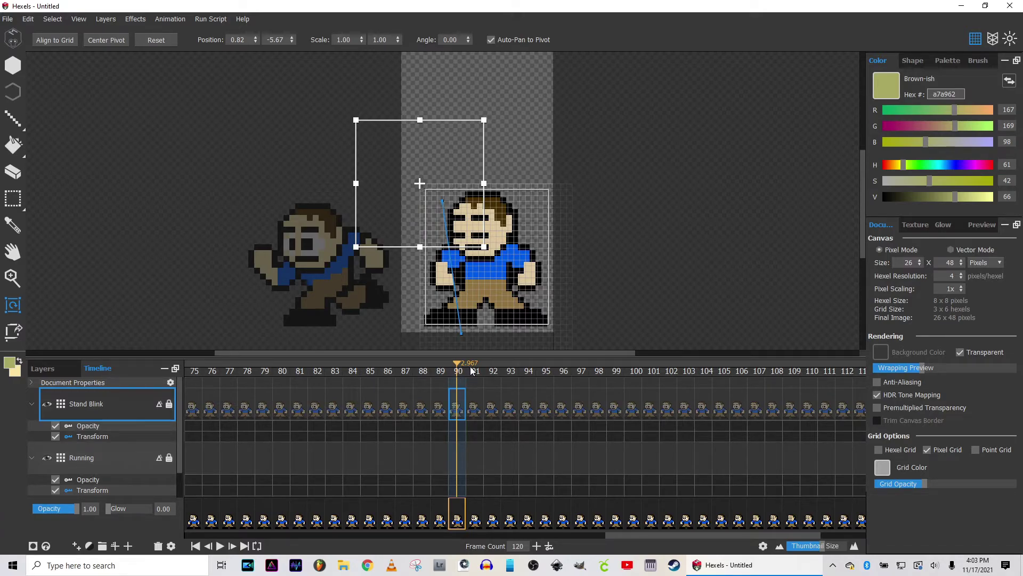
left_click(472, 371)
left_click(491, 366)
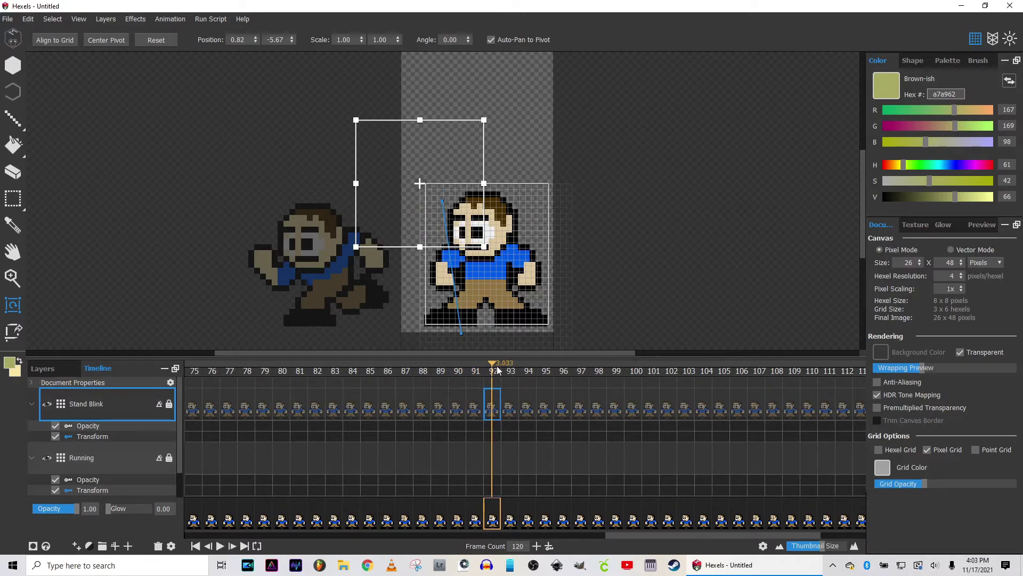
left_click(511, 371)
left_click(525, 375)
left_click(545, 374)
left_click(566, 373)
left_click(633, 373)
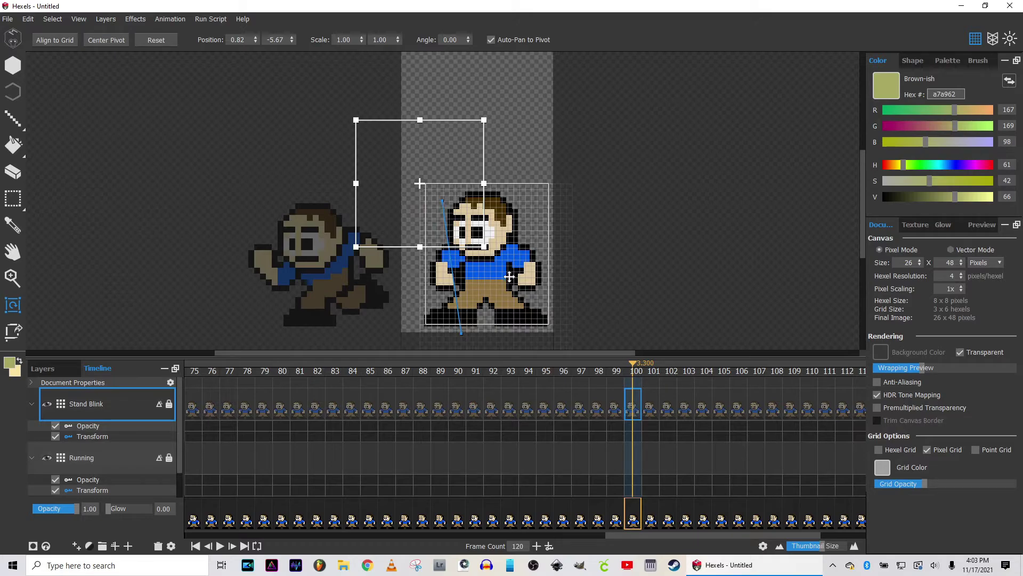
Key the Stand Blink transform at frame 100 in its standing position and at frame 101 off the canvas at position -6.67, 0.00
left_click(631, 436)
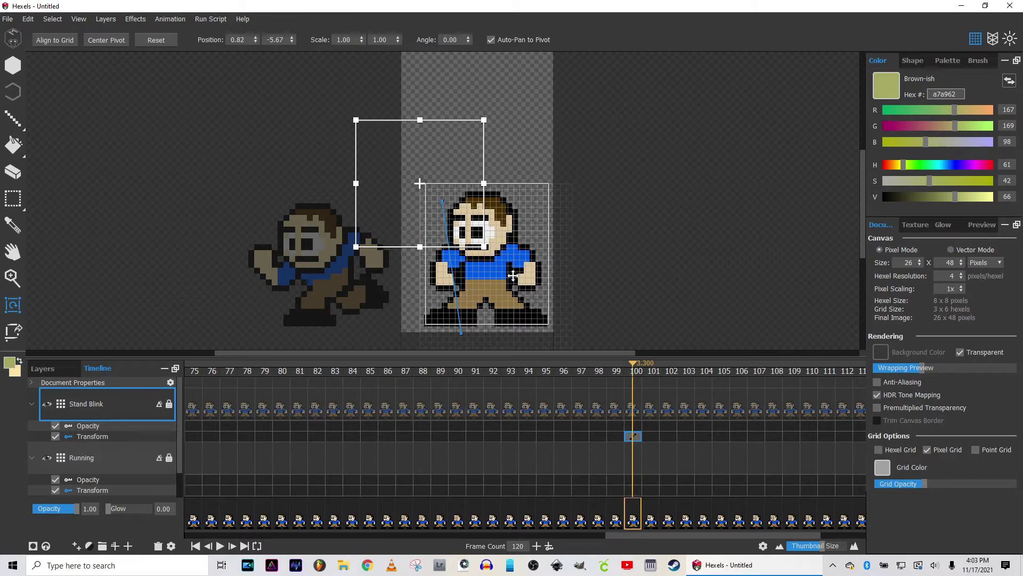
left_click_drag(512, 278, 350, 141)
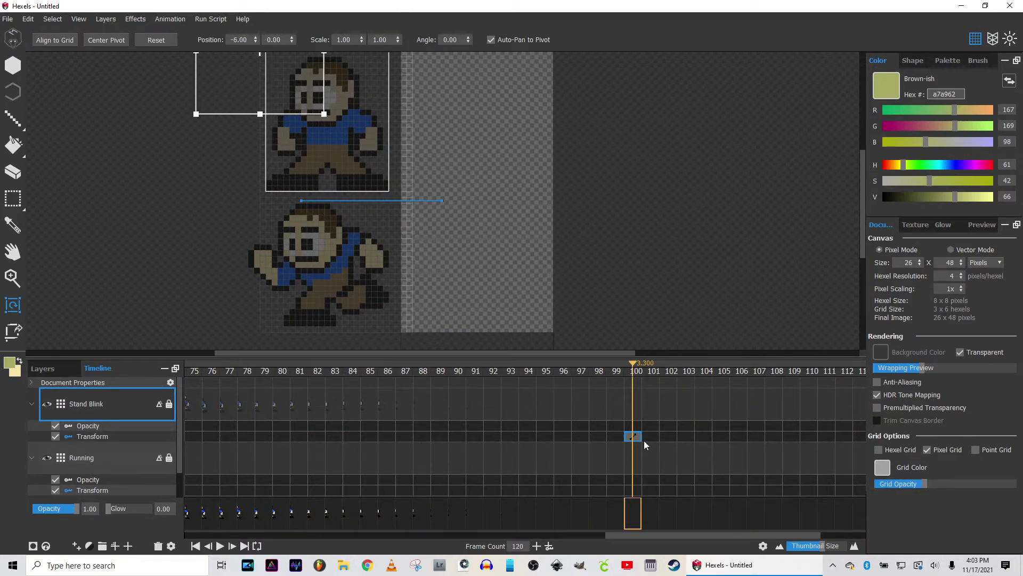
left_click_drag(369, 146, 529, 278)
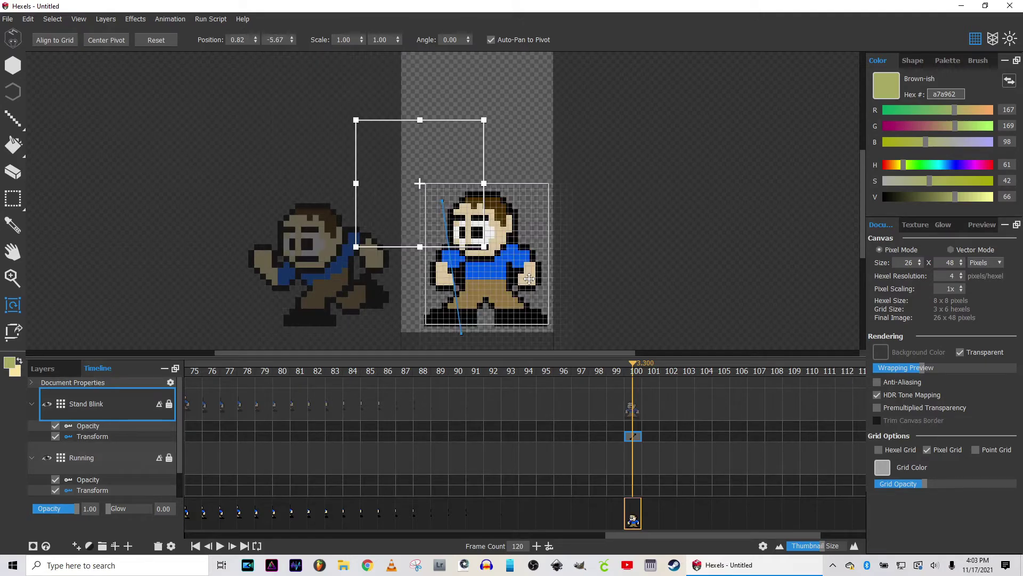
left_click(655, 437)
left_click_drag(493, 289, 319, 156)
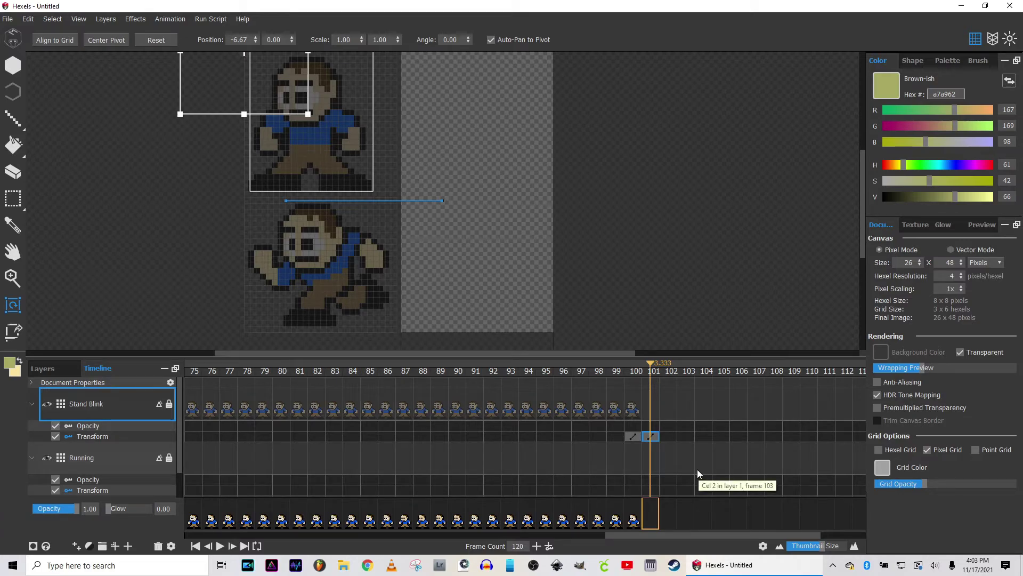
Play the animation from frame 1 to check the standing character's exit after frame 100
key("Home")
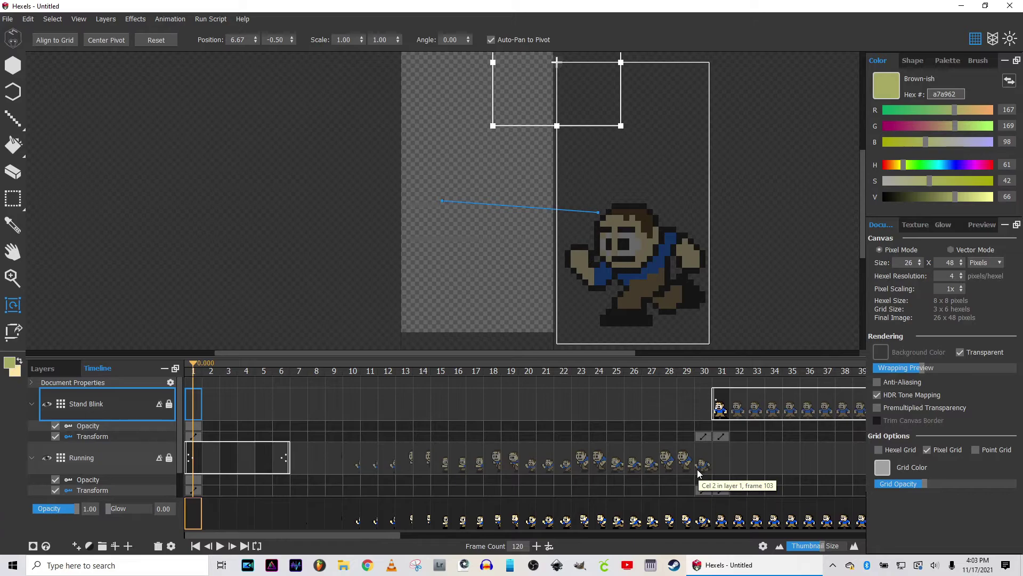
key("space")
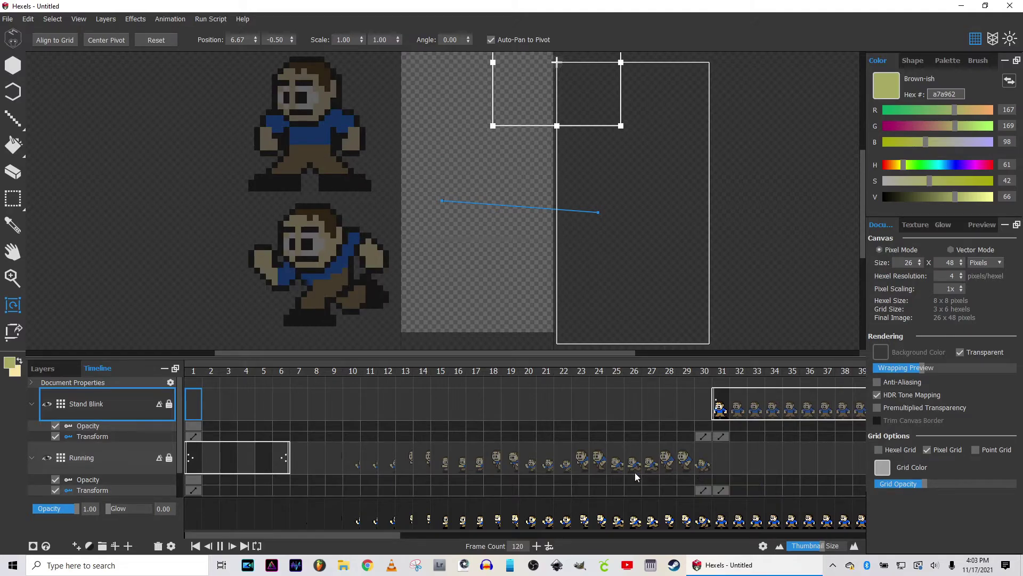
left_click_drag(371, 534, 847, 546)
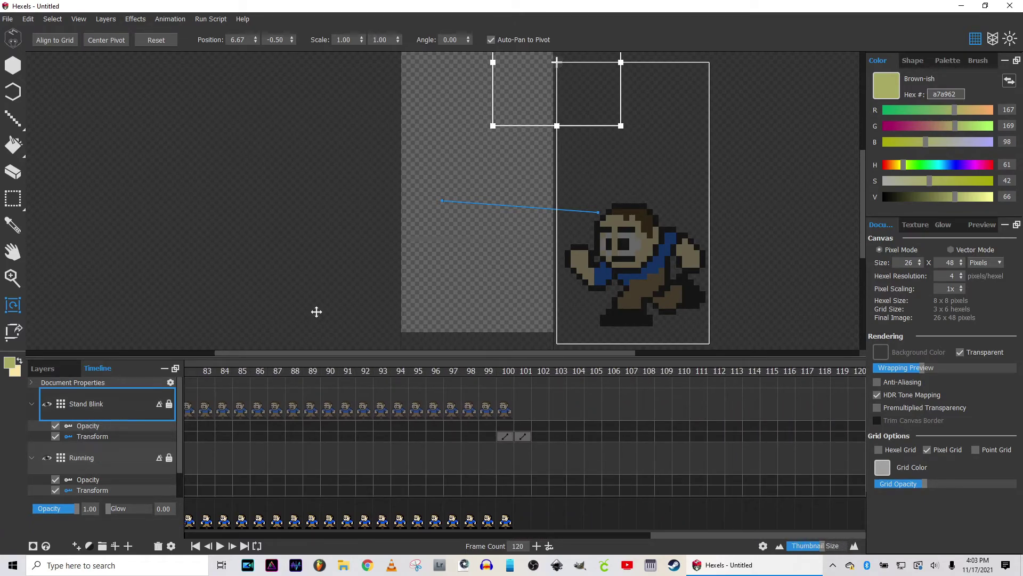
Import the Sub Teleport.png spritesheet from the Twitch folder as a tile map with 3 columns and 1 row
left_click(9, 20)
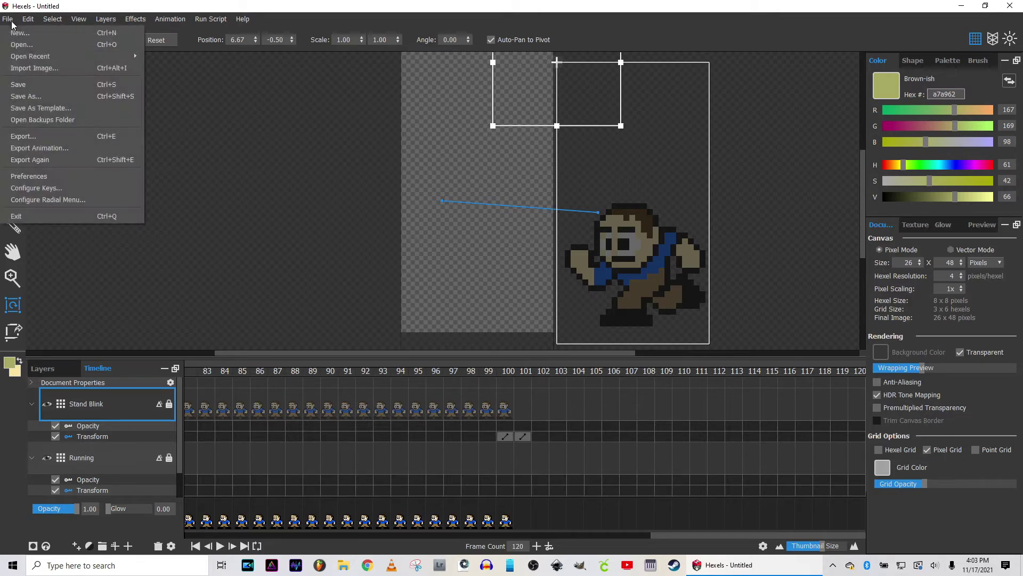
mouse_move(168, 20)
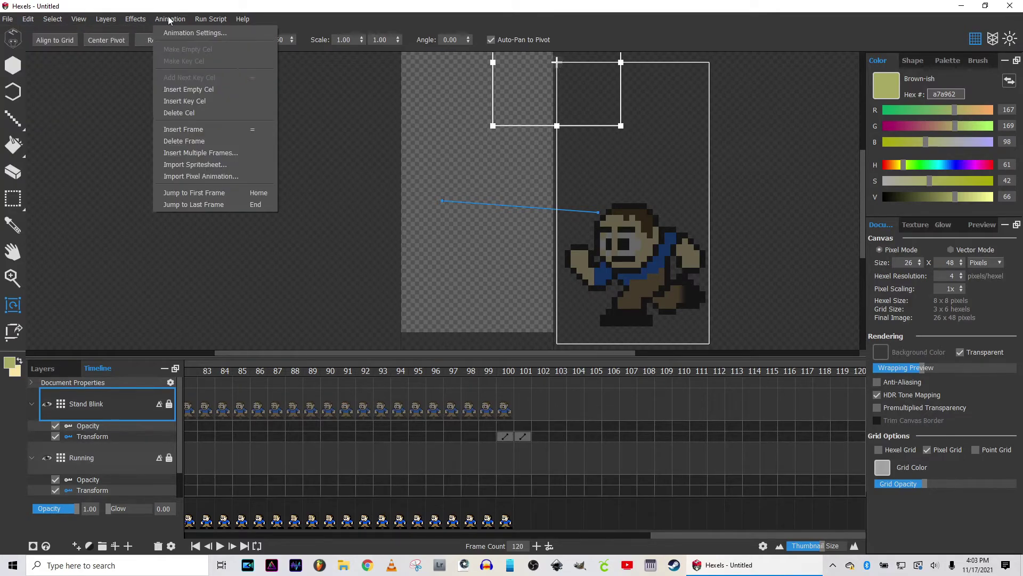
left_click(192, 168)
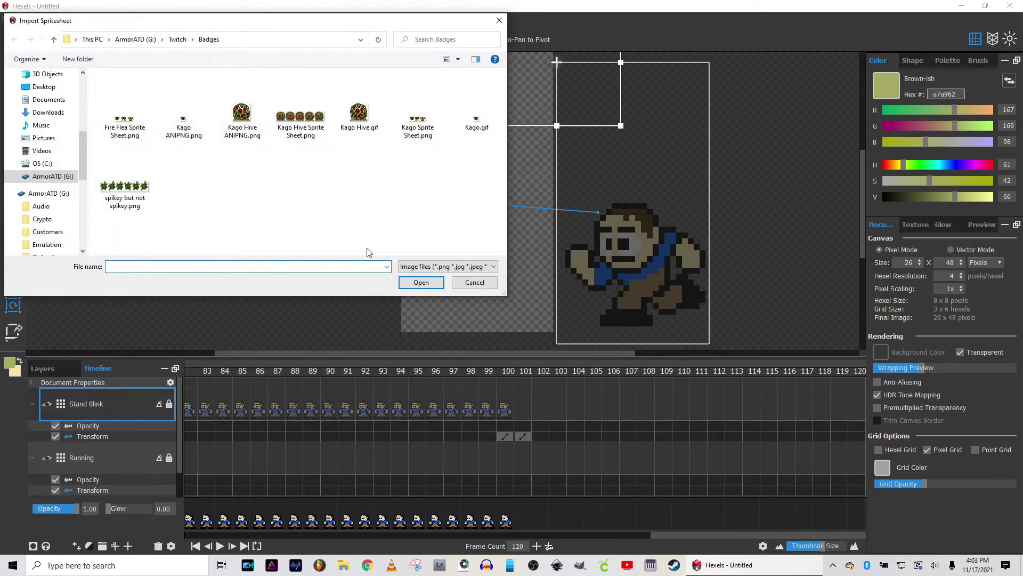
left_click(177, 39)
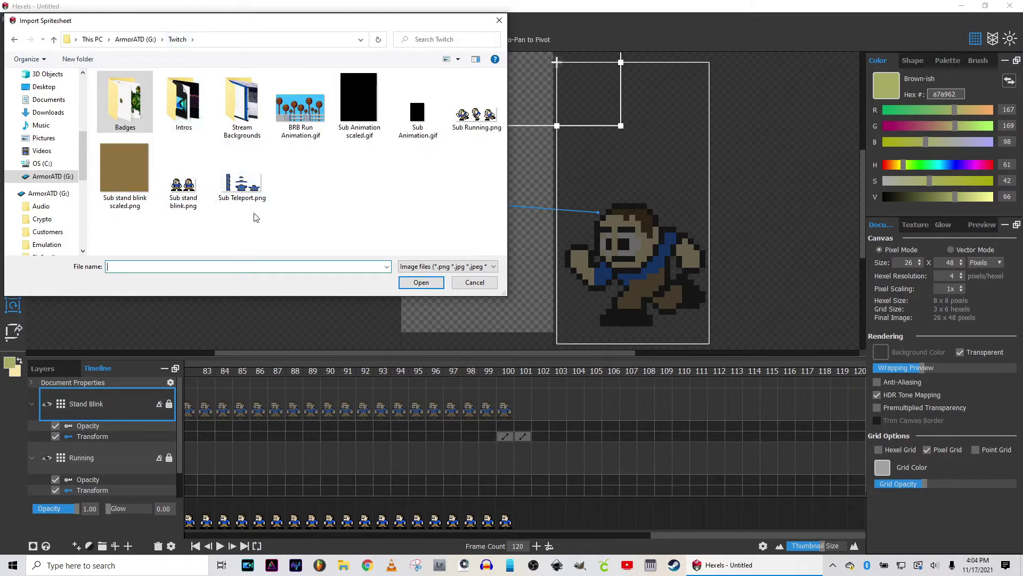
double_click(246, 186)
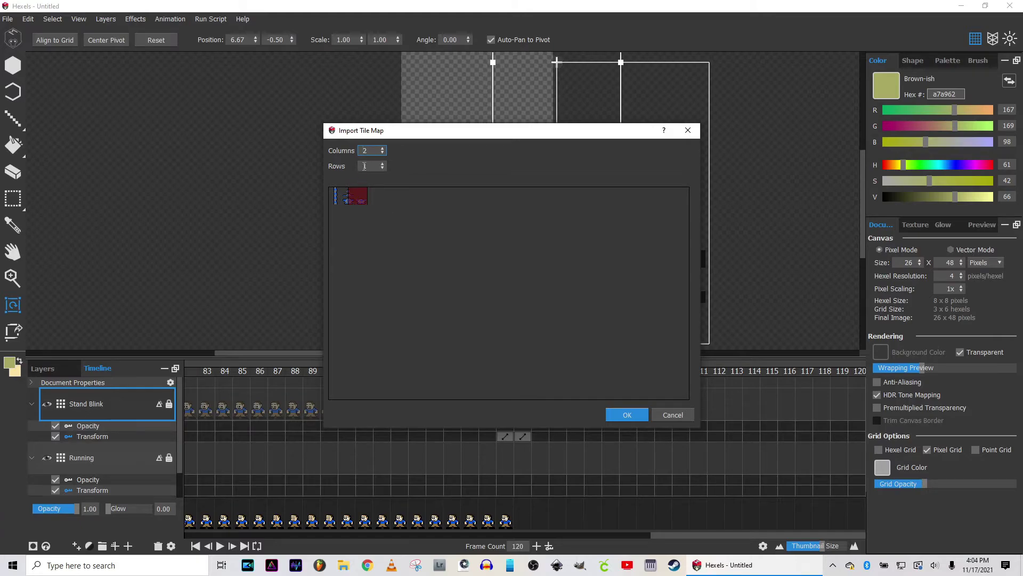
left_click(383, 149)
left_click(619, 414)
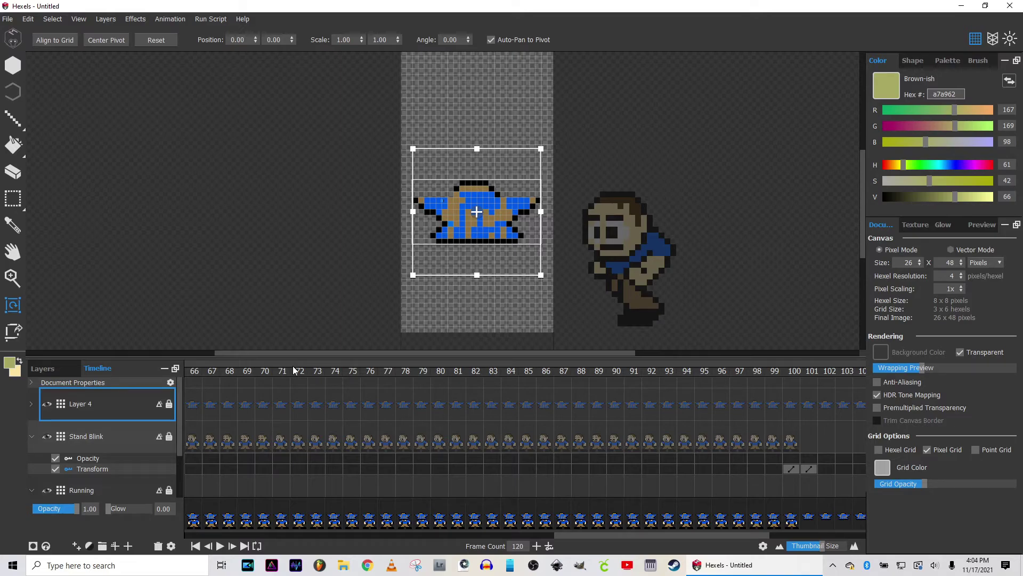
Swap the teleport cels on frames 1 and 3 of Layer 4 so the tall beam comes last
left_click_drag(304, 351, 260, 344)
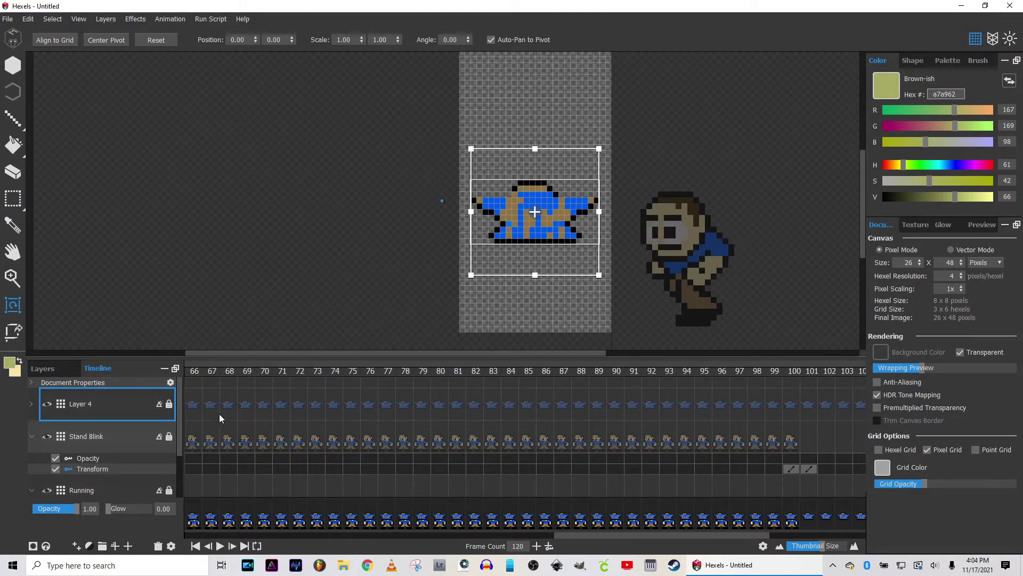
left_click_drag(579, 540, 210, 406)
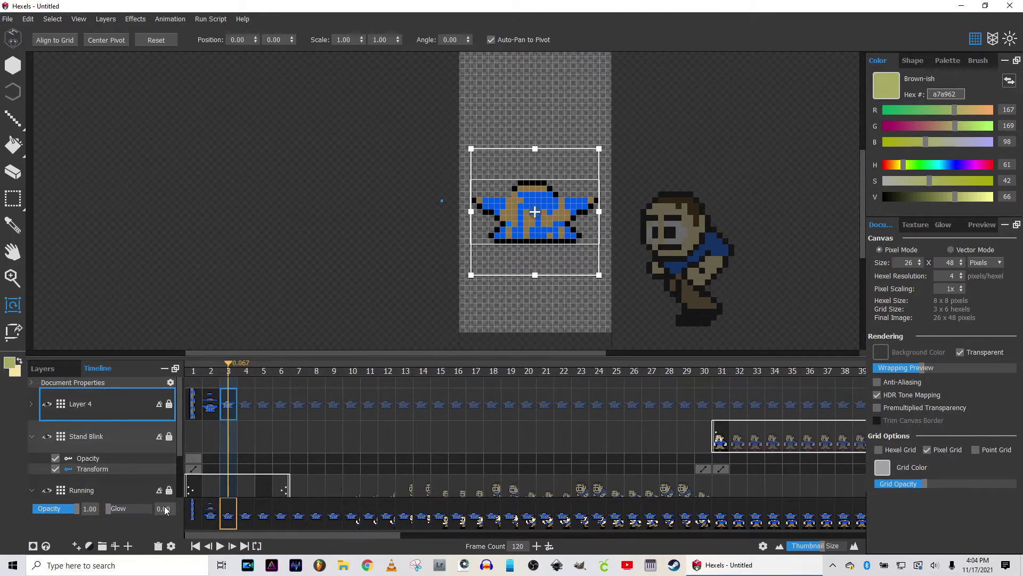
left_click(191, 407)
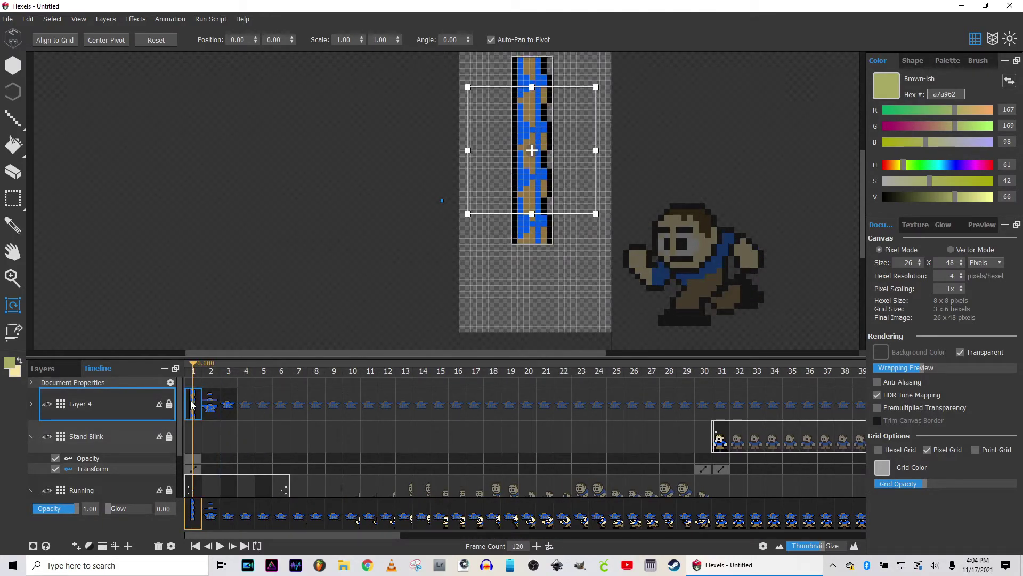
left_click(227, 407)
left_click_drag(197, 408, 231, 416)
Move Layer 4's teleport sprite at frame 1 straight up above the canvas to position 0.00, 9.00
left_click(193, 368)
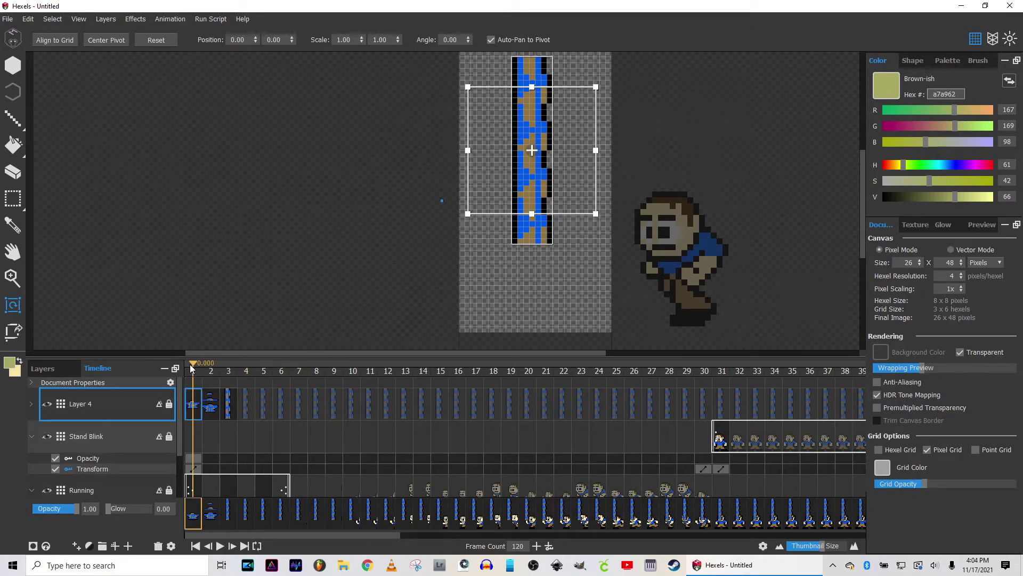
mouse_move(193, 368)
left_mouse_down()
mouse_move(268, 367)
mouse_move(179, 361)
left_mouse_up()
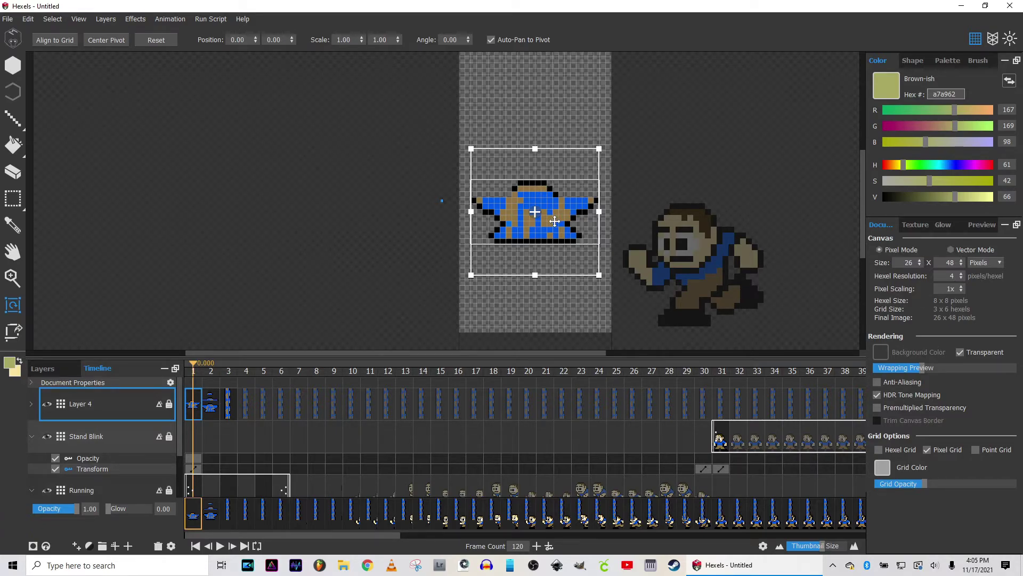
scroll(573, 190, "down", 3)
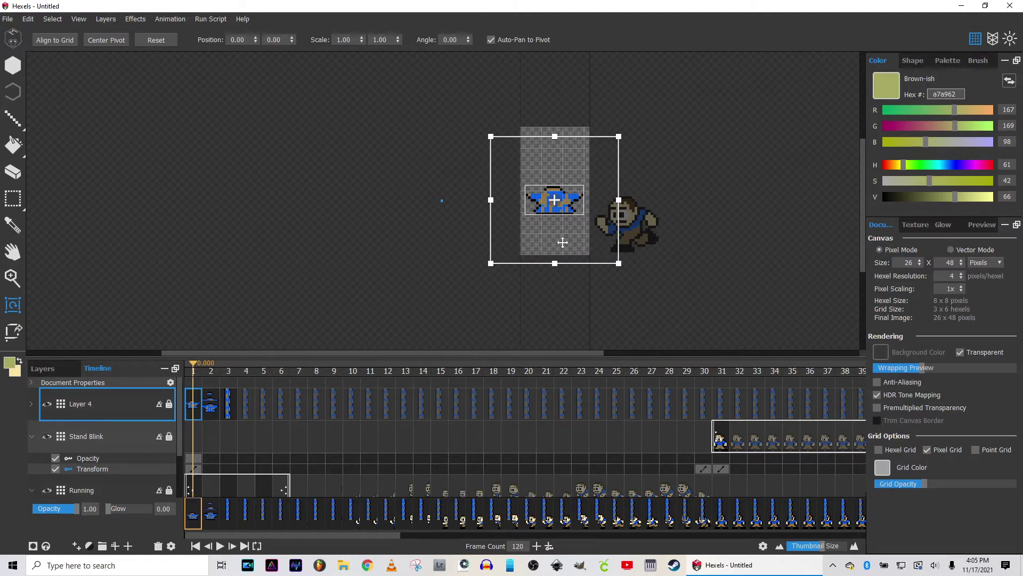
left_click_drag(572, 208, 573, 111)
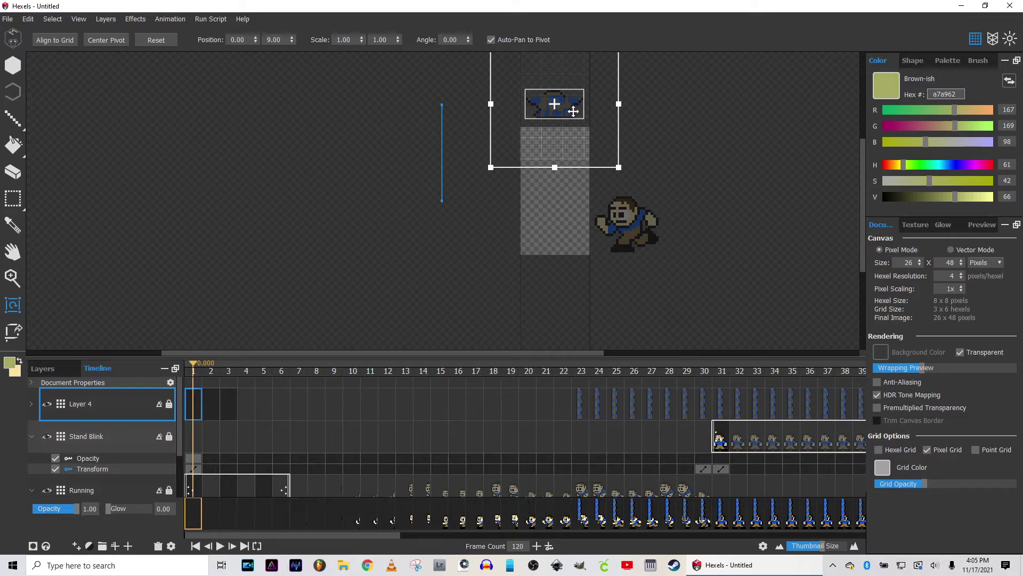
Expand Layer 4's opacity and transform tracks and rename the layer Teleport
left_click(31, 404)
left_click(189, 438)
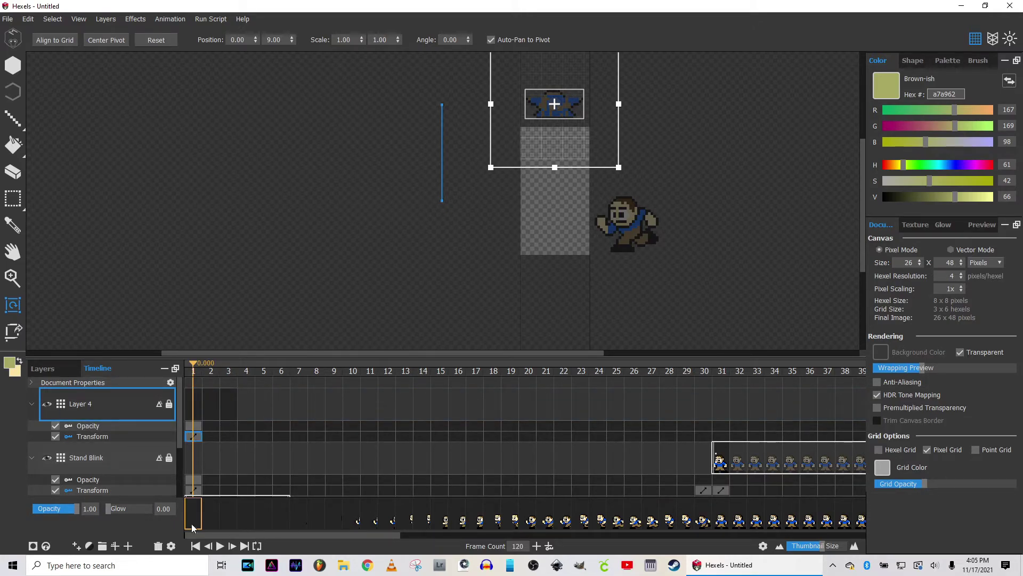
left_click_drag(196, 366, 967, 368)
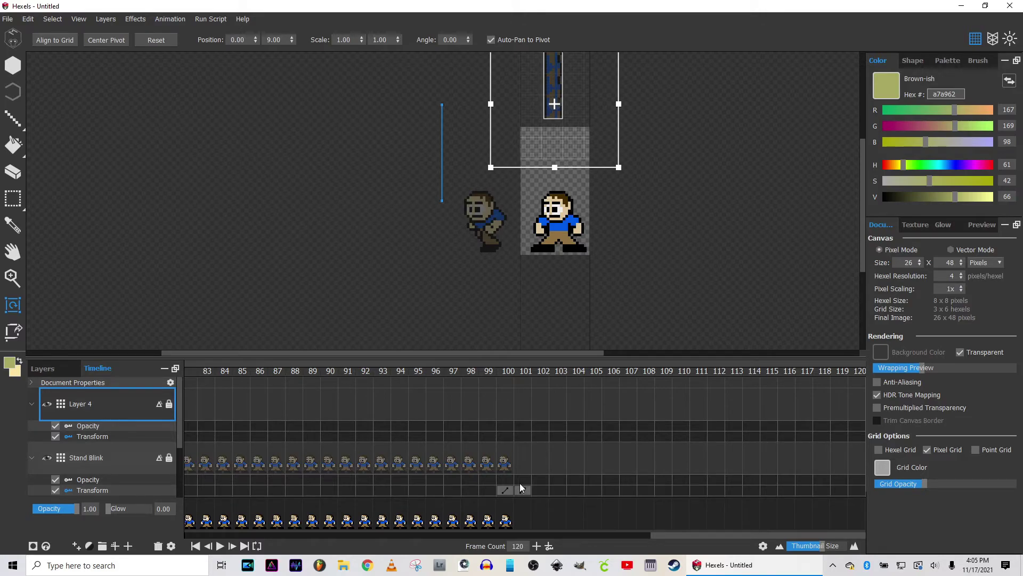
double_click(81, 400)
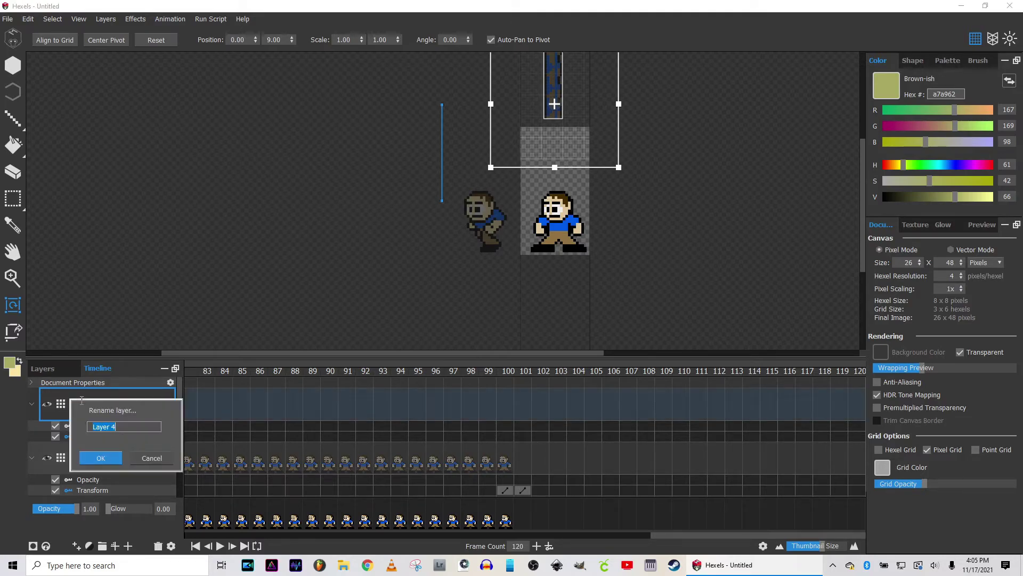
type("Teleport")
key("Return")
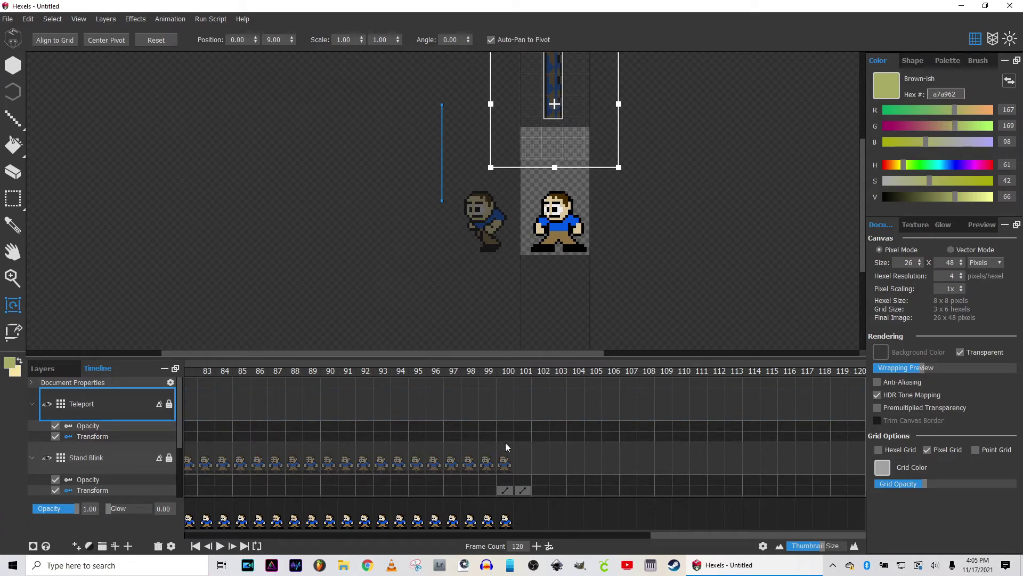
Compare frames 100 and 101 to check where the standing character exits
left_click(525, 374)
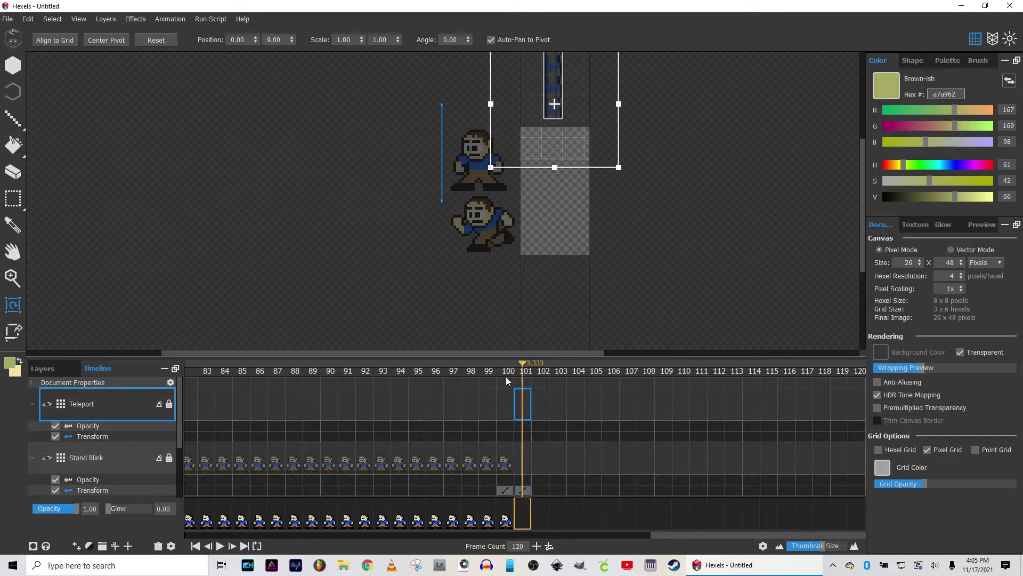
left_click(504, 373)
left_click(522, 373)
left_click_drag(705, 538, 229, 516)
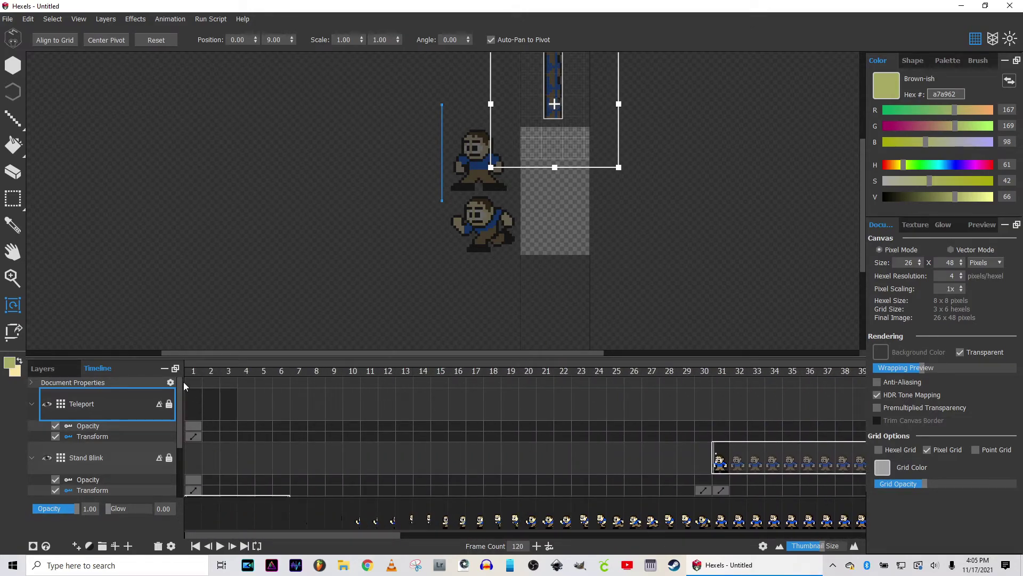
Move the three Teleport cels from frames 1–3 to frames 101–103
left_click(193, 404)
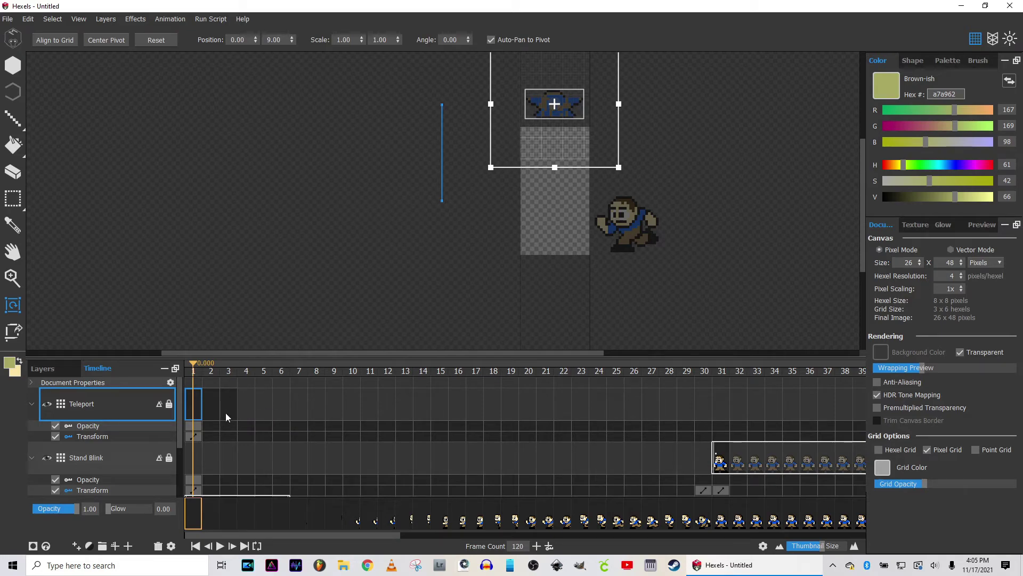
left_click(228, 410)
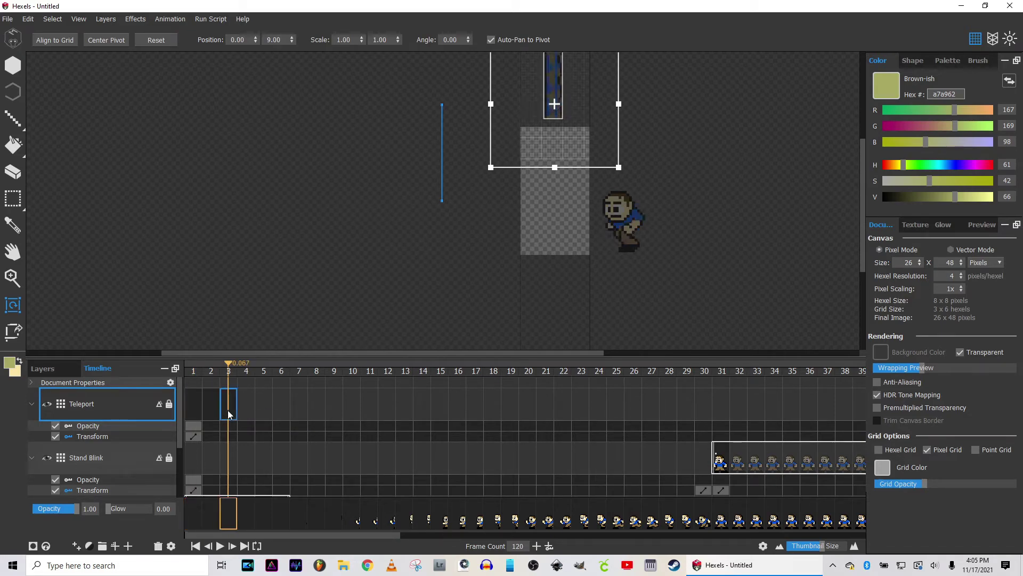
left_click(199, 409)
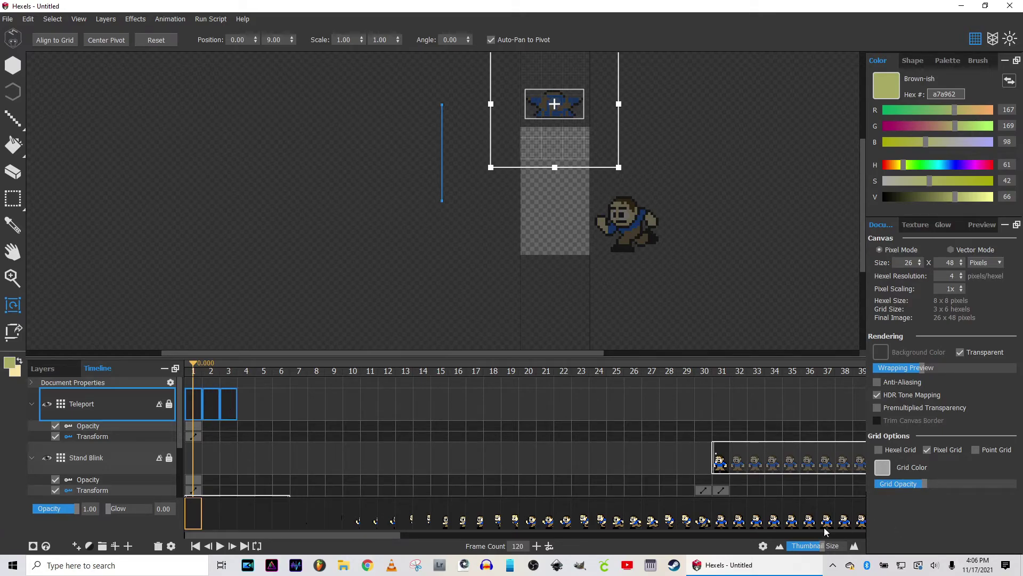
left_click_drag(821, 546, 786, 548)
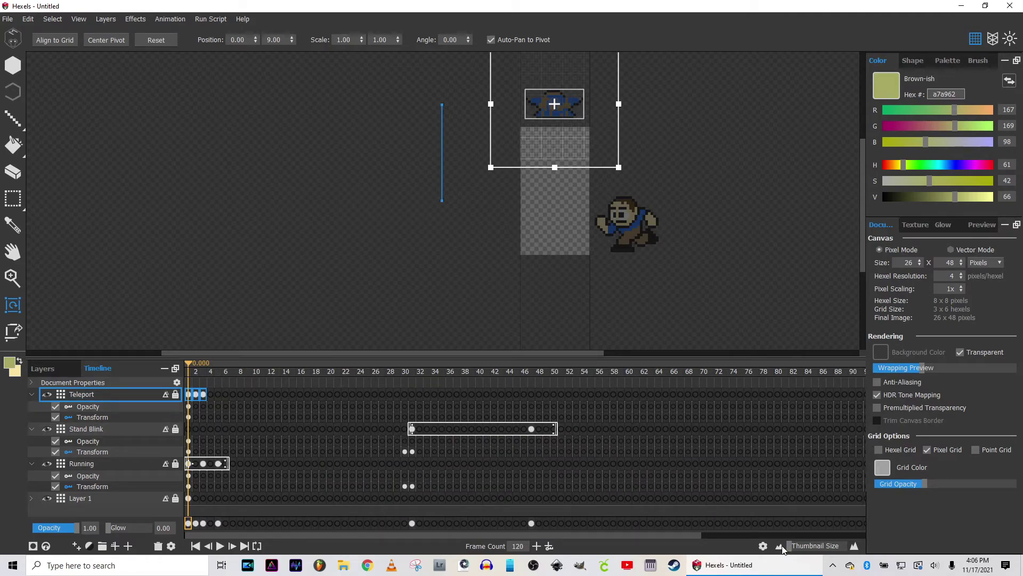
mouse_move(491, 535)
left_mouse_down()
mouse_move(501, 529)
mouse_move(478, 533)
left_mouse_up()
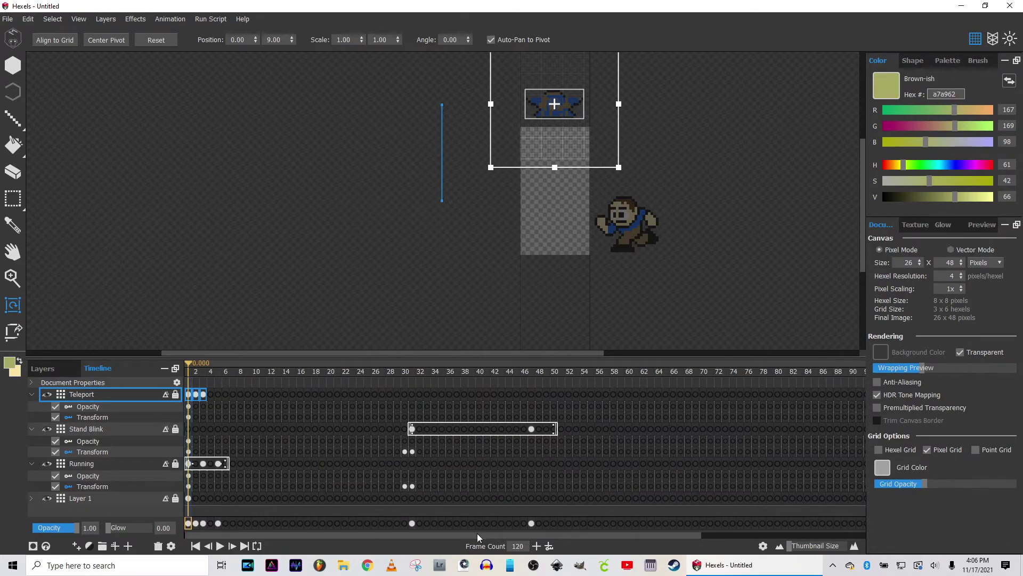
left_click(193, 394)
left_click_drag(193, 394, 845, 397)
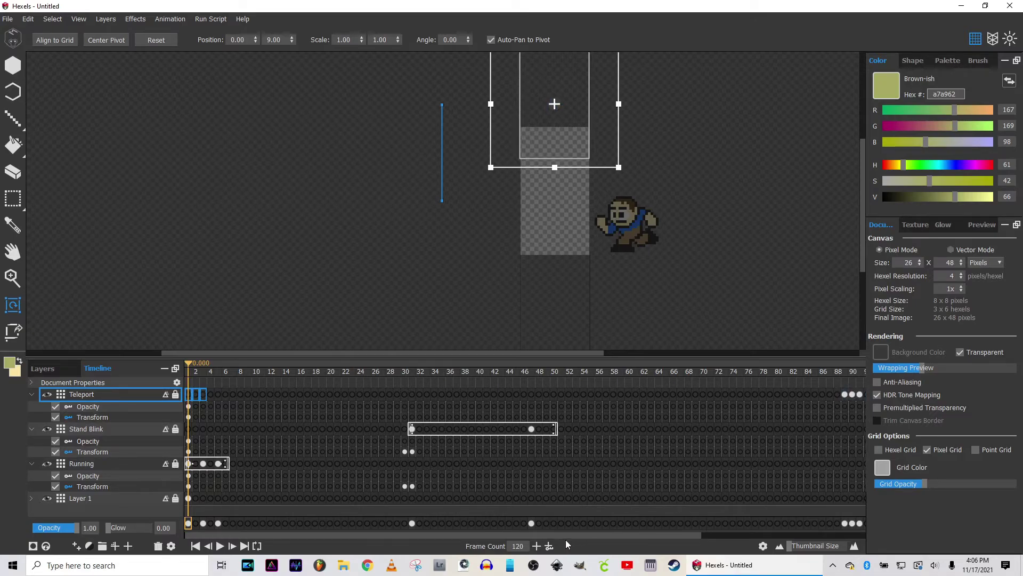
left_click_drag(561, 533, 744, 525)
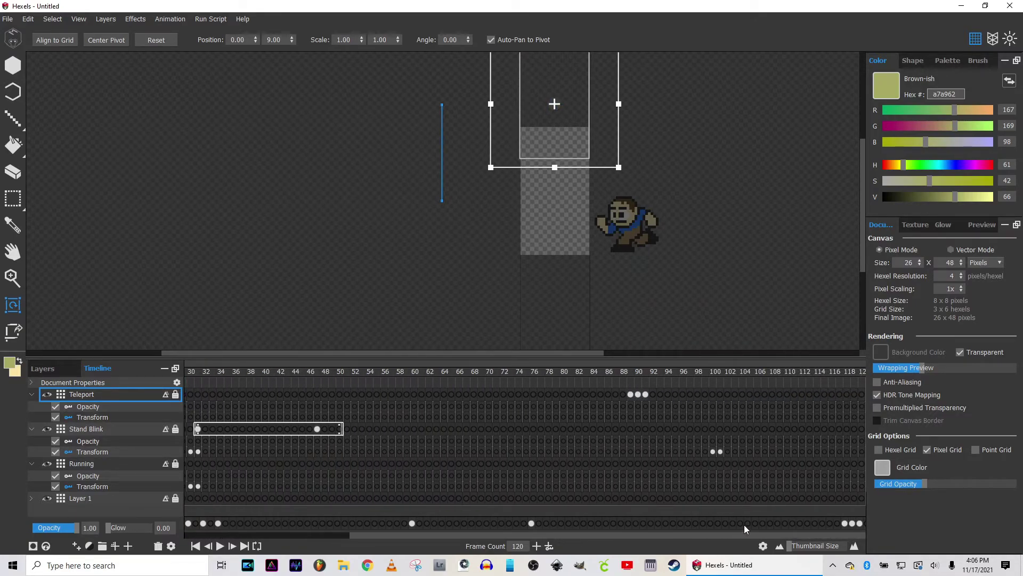
left_click_drag(631, 395, 721, 394)
left_click(646, 396, "shift")
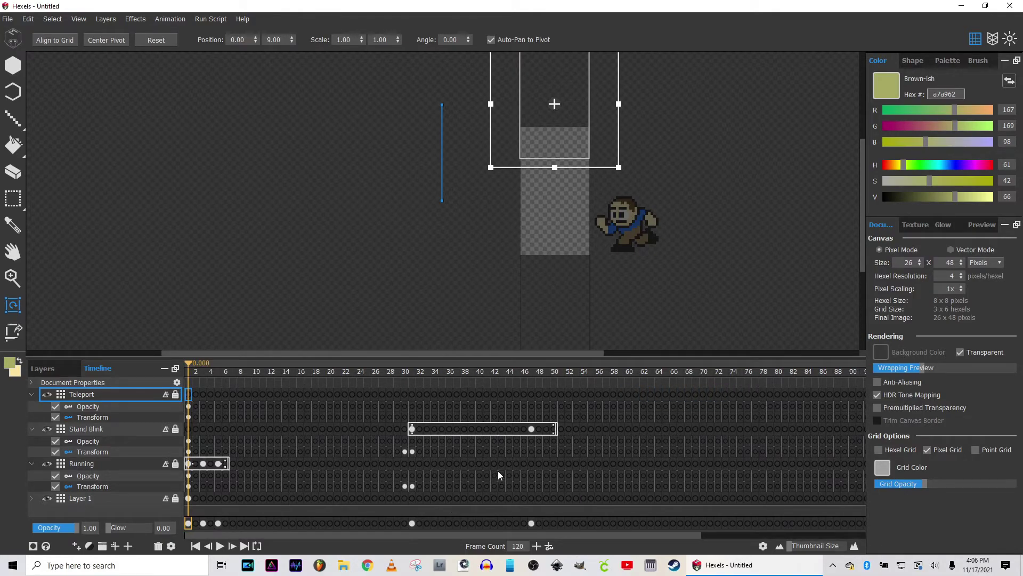
Move the teleport sprite at frame 101 down to the canvas floor, at position 0.33, -3.50
left_click_drag(792, 546, 808, 544)
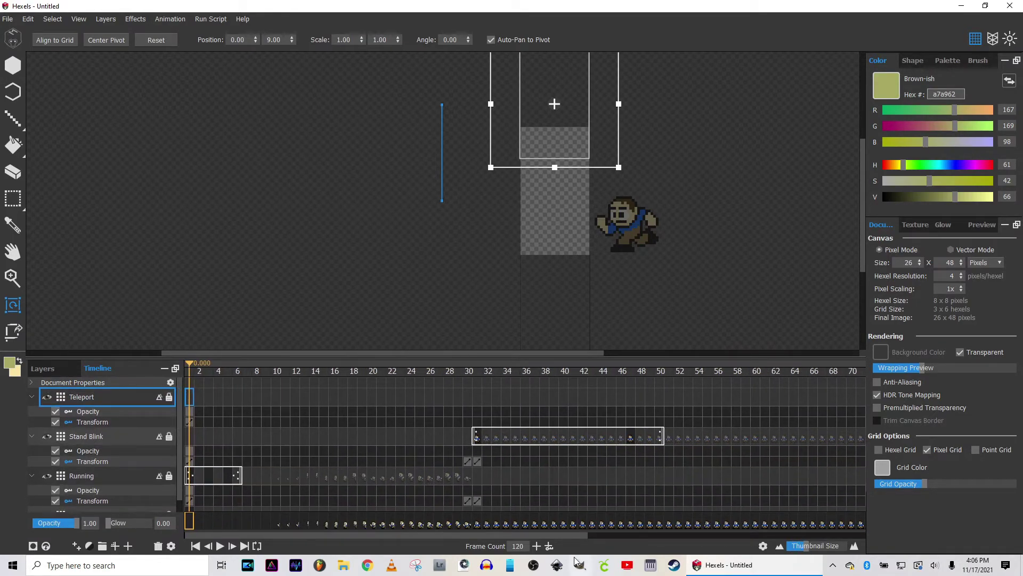
left_click_drag(509, 536, 796, 523)
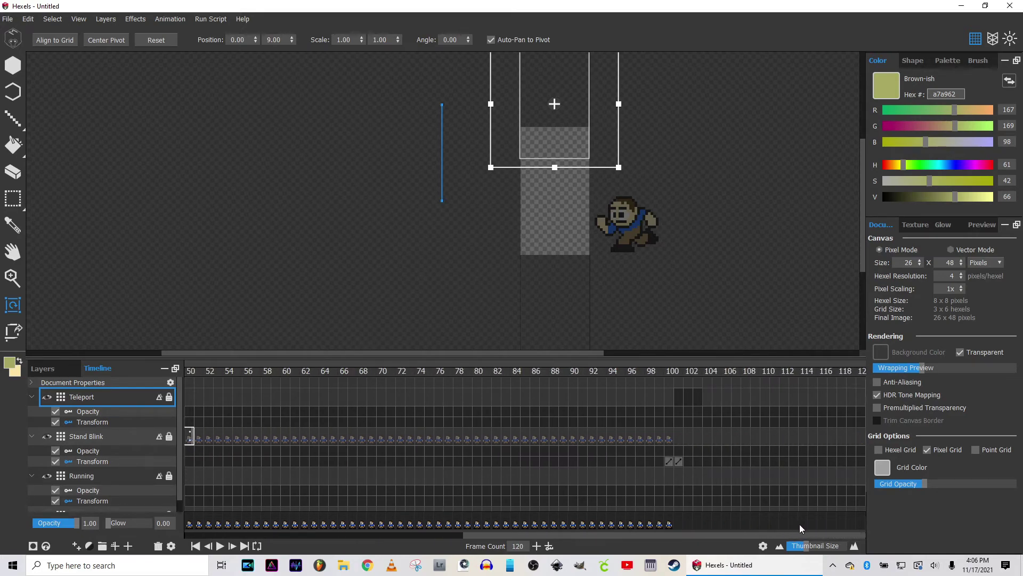
left_click(677, 397)
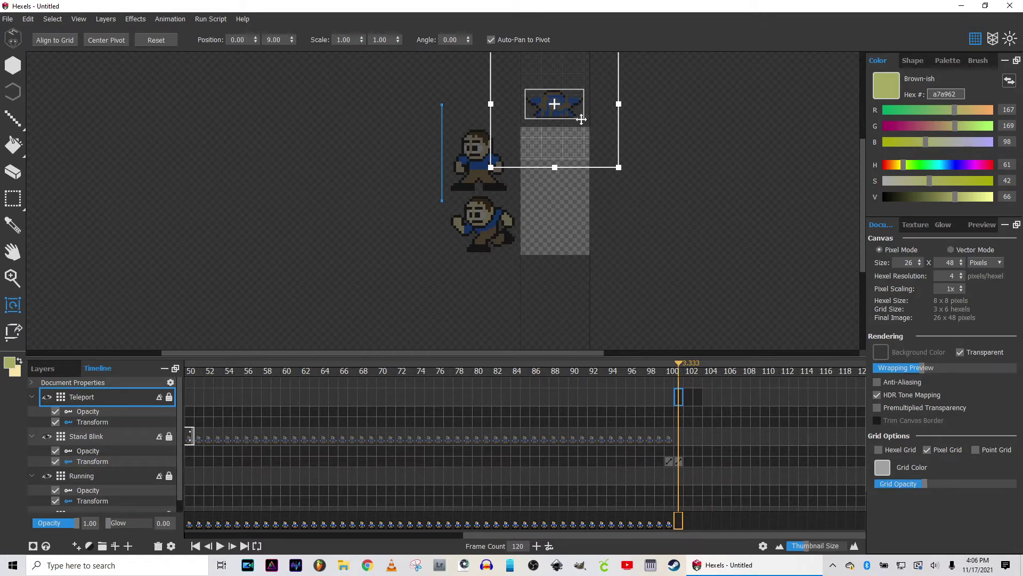
left_click_drag(575, 108, 577, 244)
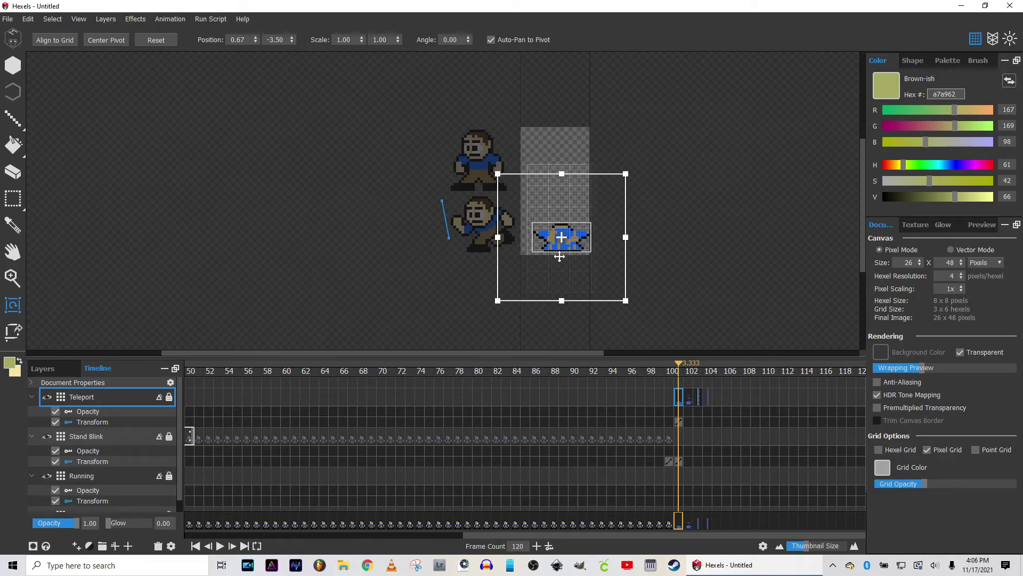
scroll(590, 250, "up", 3)
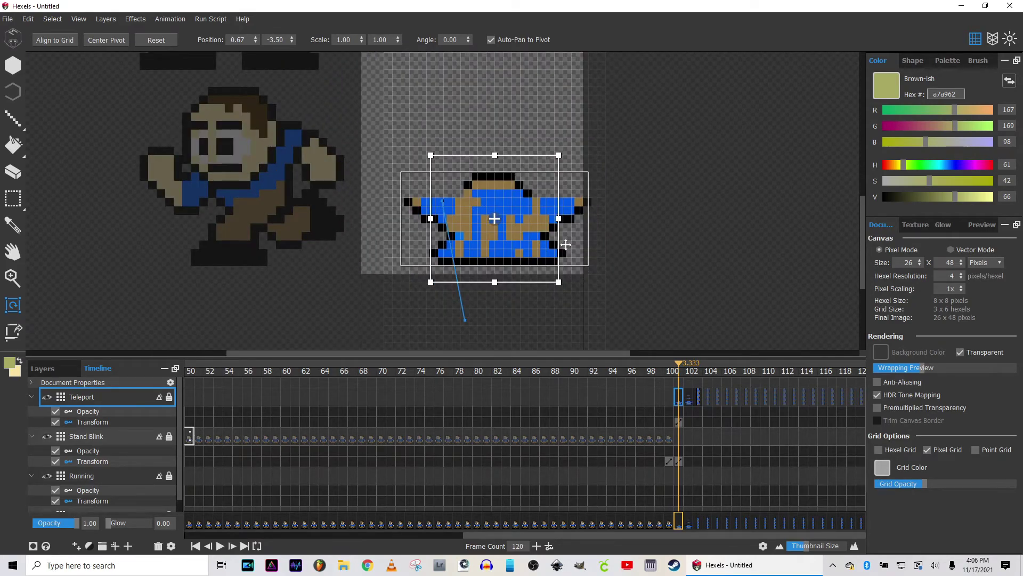
scroll(589, 244, "up", 3)
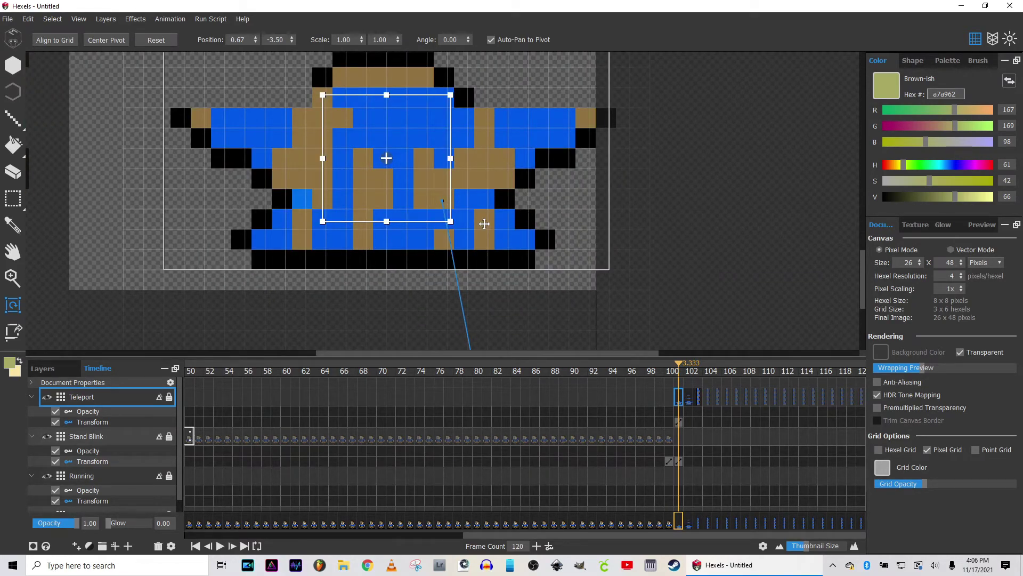
left_click_drag(478, 225, 468, 223)
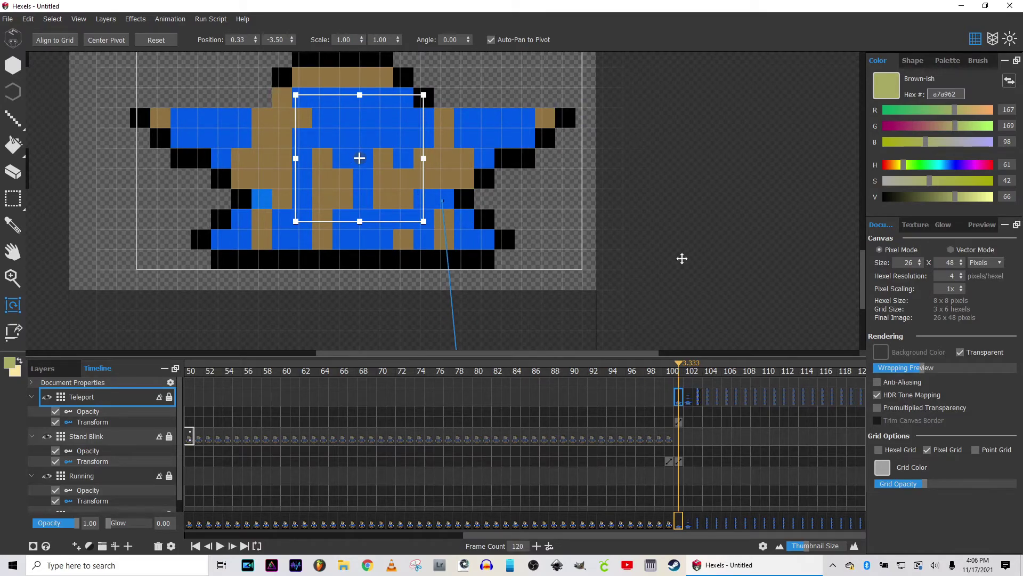
Insert empty cels at frames 101 and 102 of the Teleport layer to hold the first pose for three frames
scroll(681, 259, "down", 1)
scroll(682, 258, "down", 1)
left_click(684, 366)
mouse_move(684, 366)
left_mouse_down()
mouse_move(793, 358)
mouse_move(680, 364)
left_mouse_up()
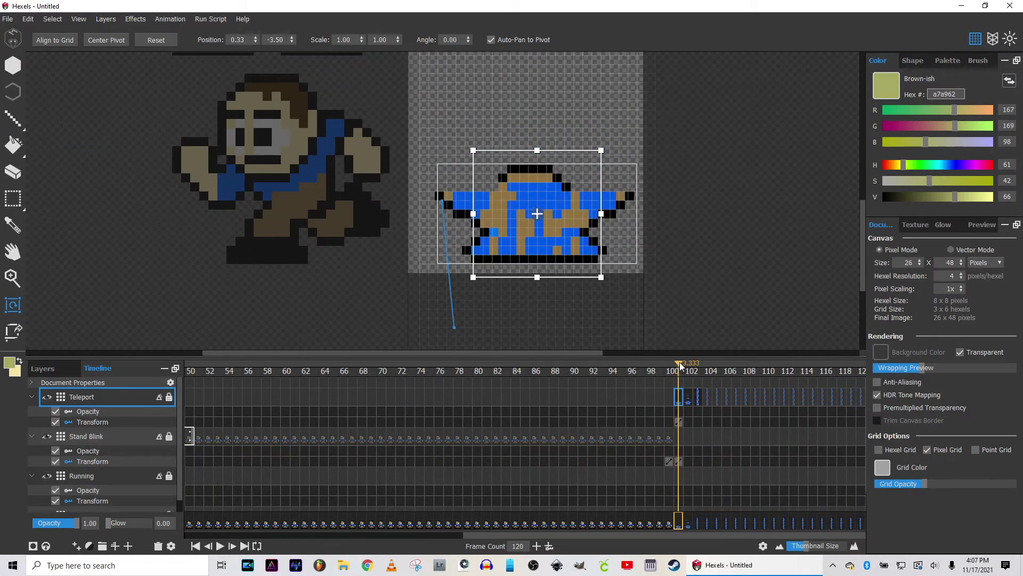
right_click(679, 400)
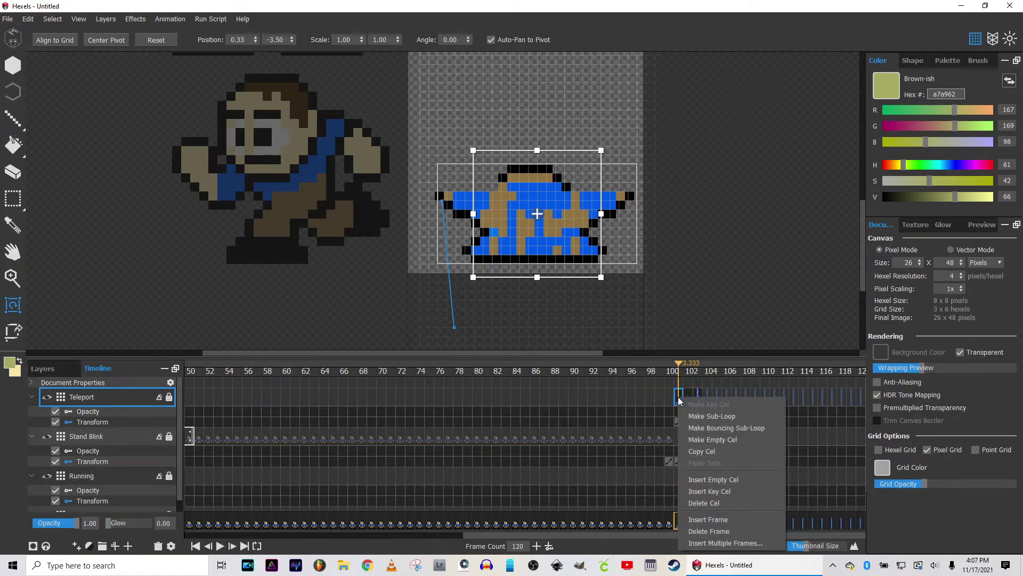
left_click(720, 484)
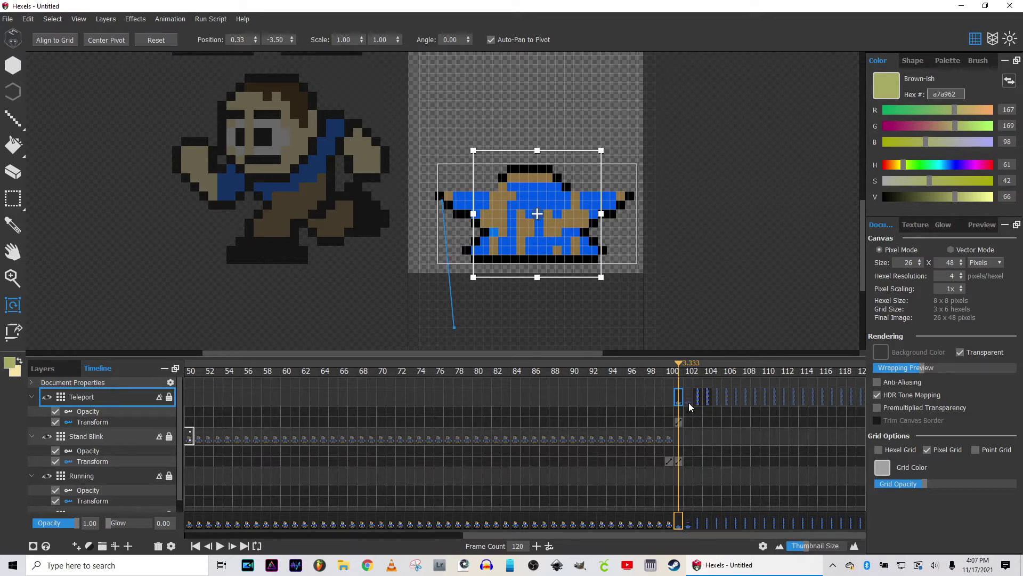
right_click(687, 401)
left_click(717, 485)
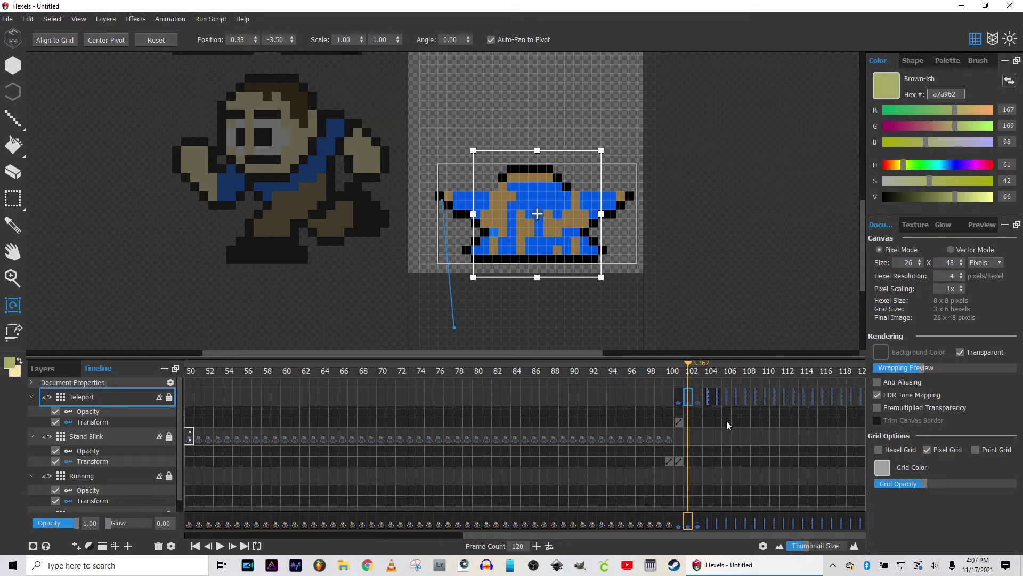
Insert empty cels at frames 104 and 105 of the Teleport layer to hold the second pose for three frames
right_click(711, 401)
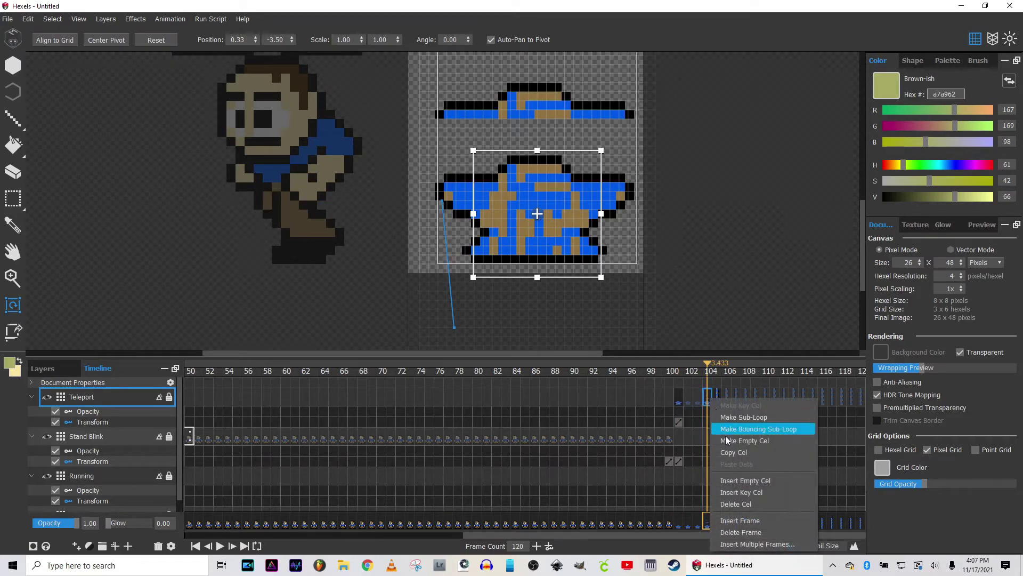
left_click(740, 480)
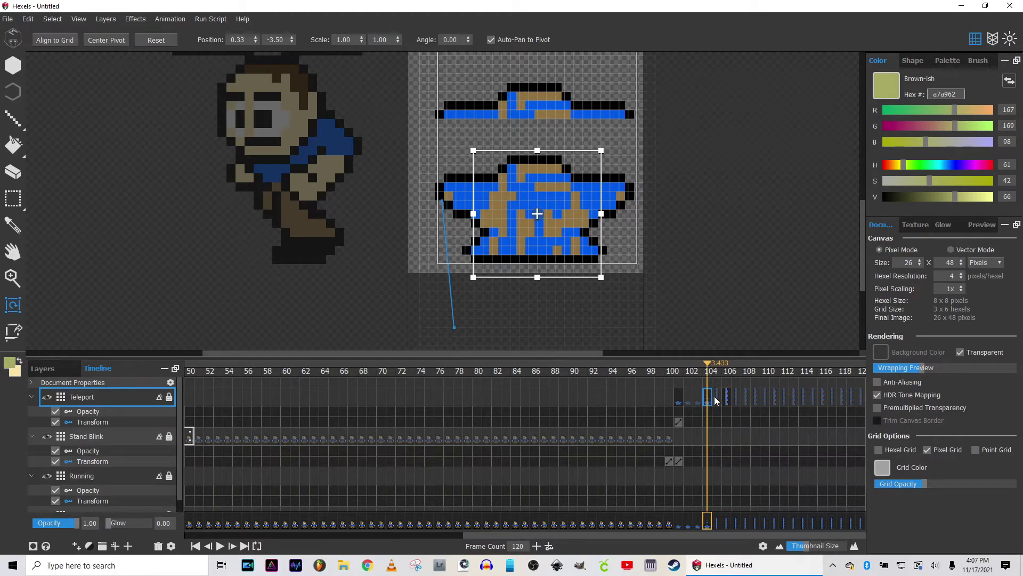
right_click(715, 400)
left_click(744, 481)
right_click(738, 400)
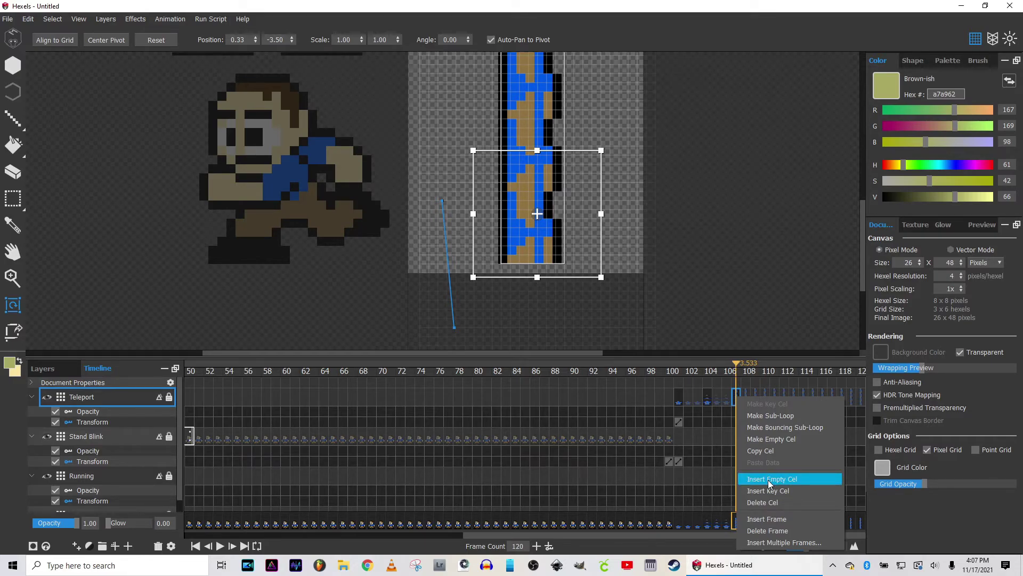
left_click(748, 365)
left_click_drag(748, 365, 736, 400)
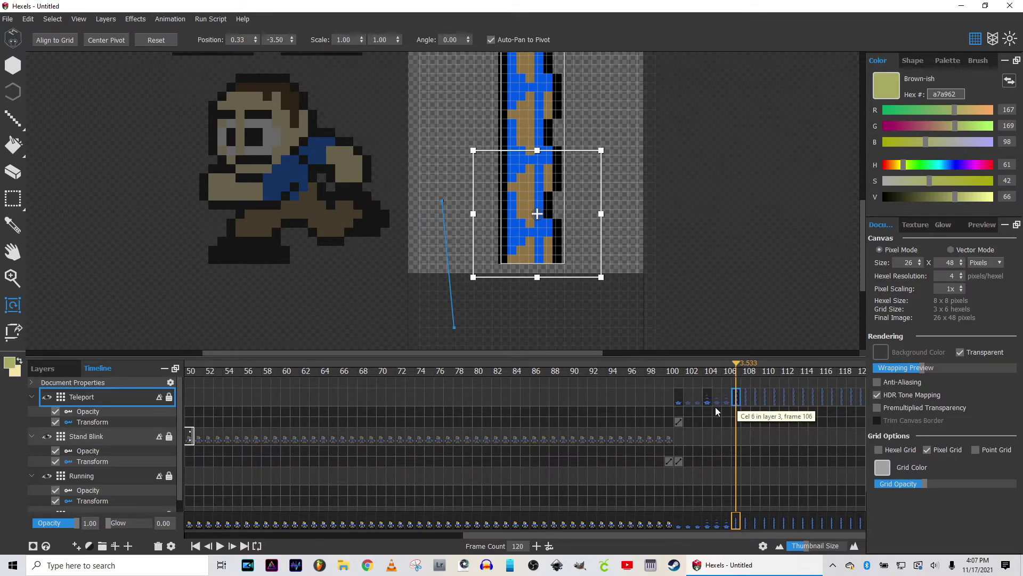
Undo the change that shifted the Stand Blink and Running cels along the timeline
left_click(488, 371)
mouse_move(810, 546)
left_mouse_down()
mouse_move(775, 539)
mouse_move(803, 543)
left_mouse_up()
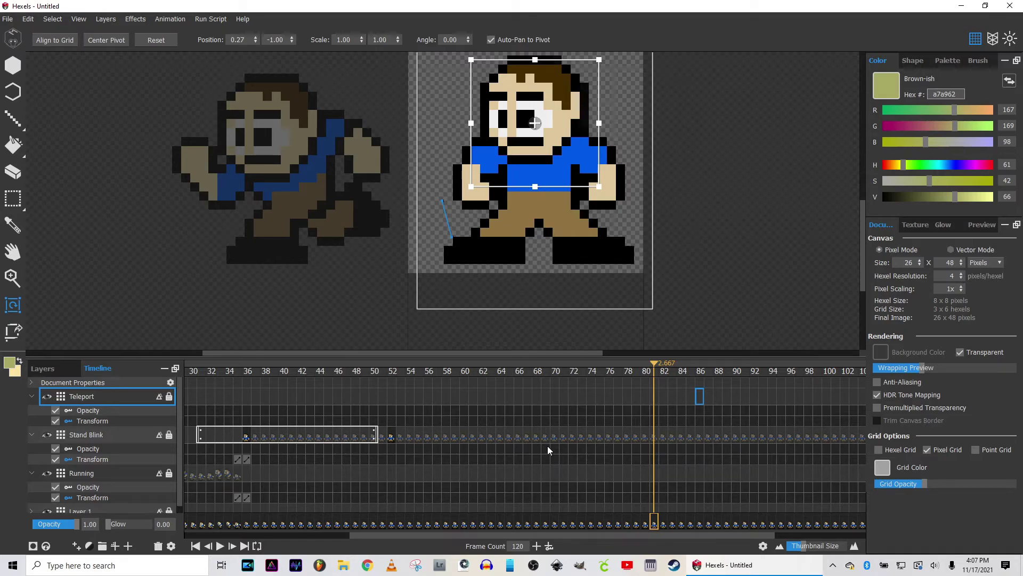
key("ctrl+z")
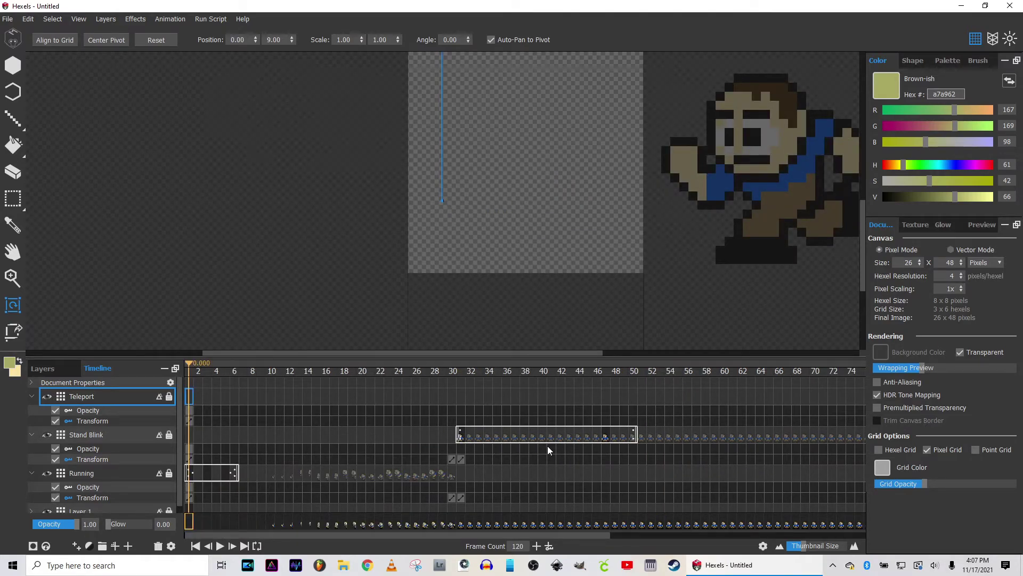
Play the animation from frame 1 with the whole canvas in view to check the teleport timing
left_click_drag(571, 117, 506, 184)
scroll(506, 184, "down", 2)
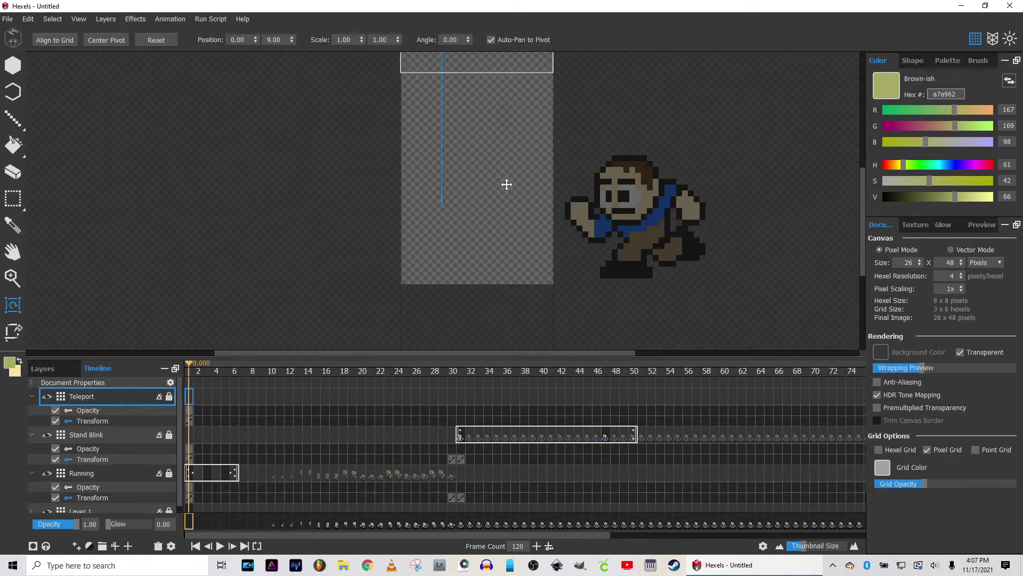
left_click_drag(605, 140, 581, 197)
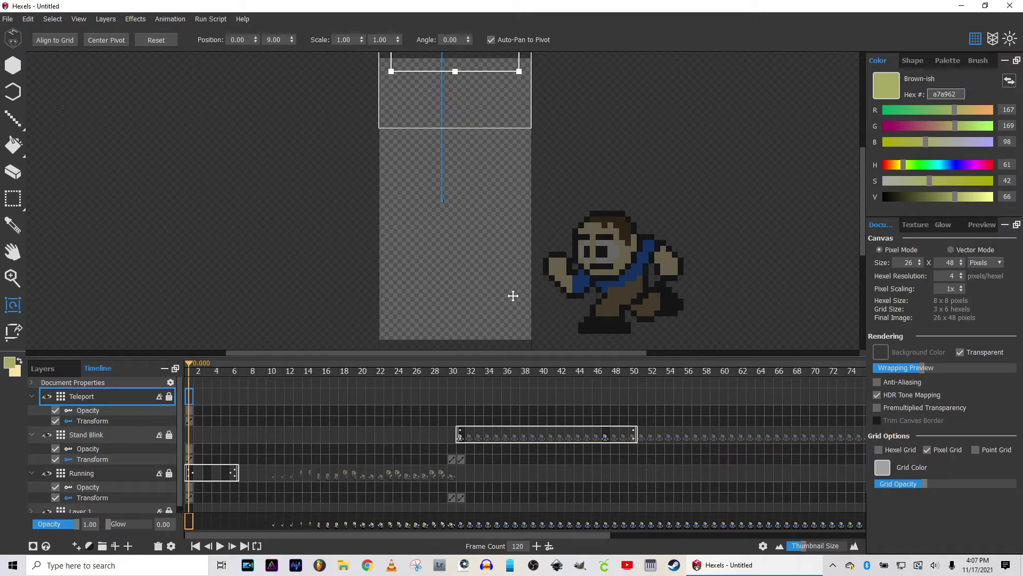
key("space")
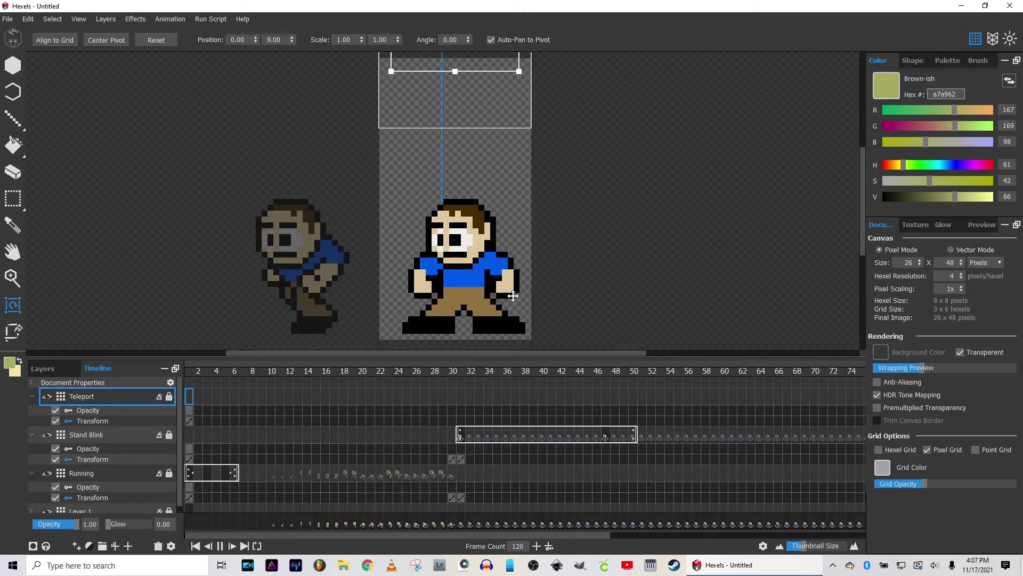
key("space")
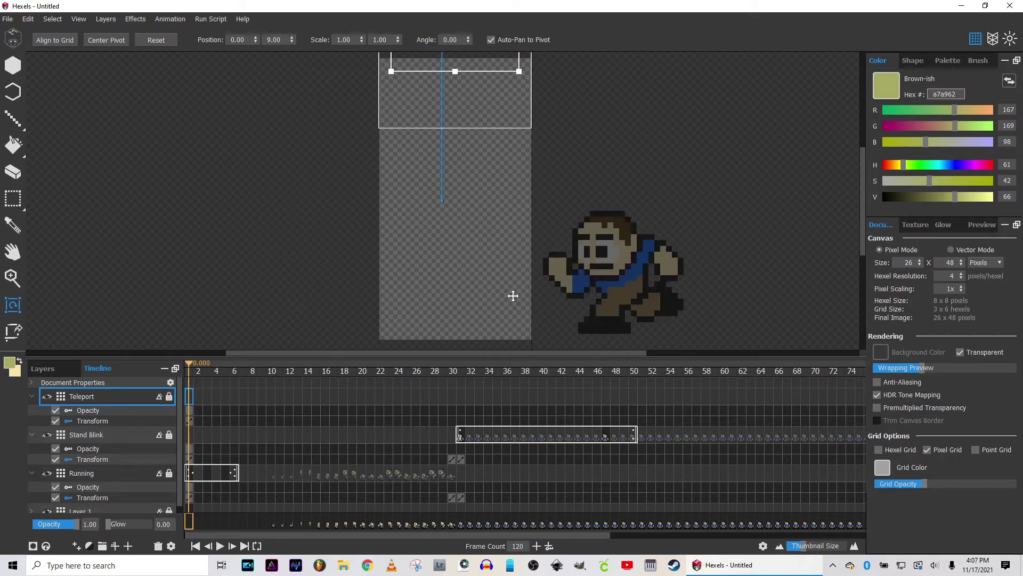
left_click_drag(561, 537, 843, 519)
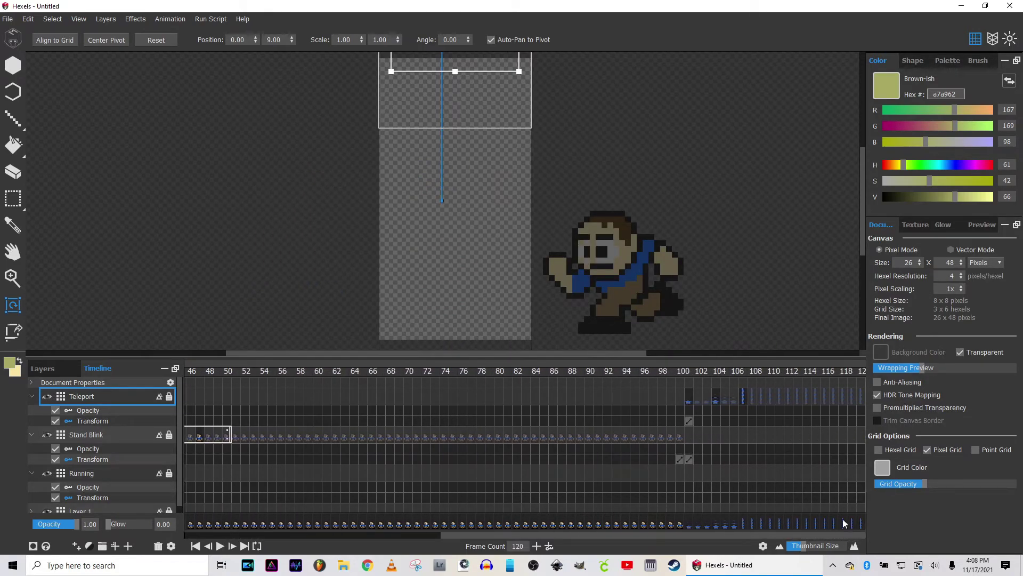
left_click(742, 397)
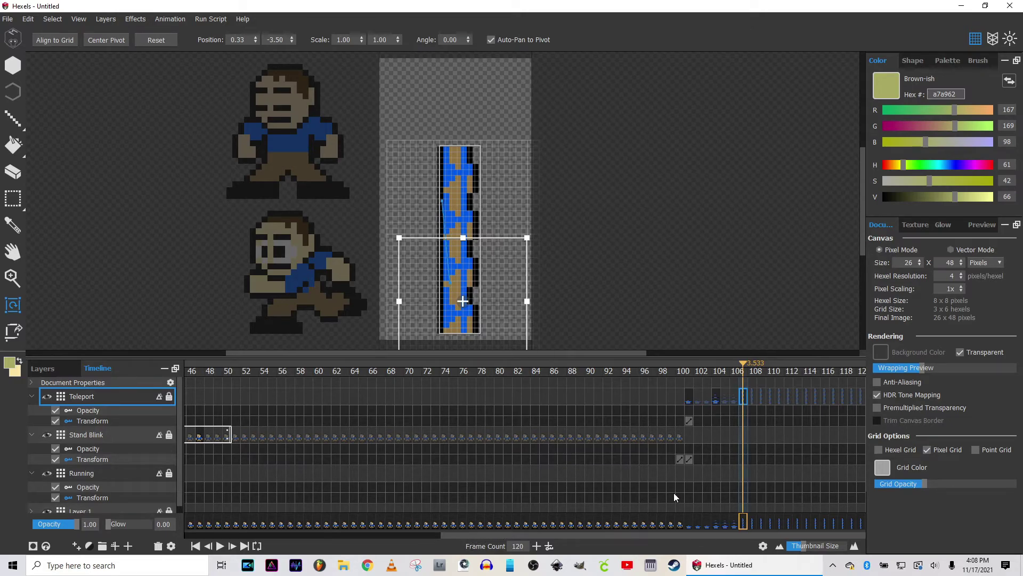
left_click(753, 393)
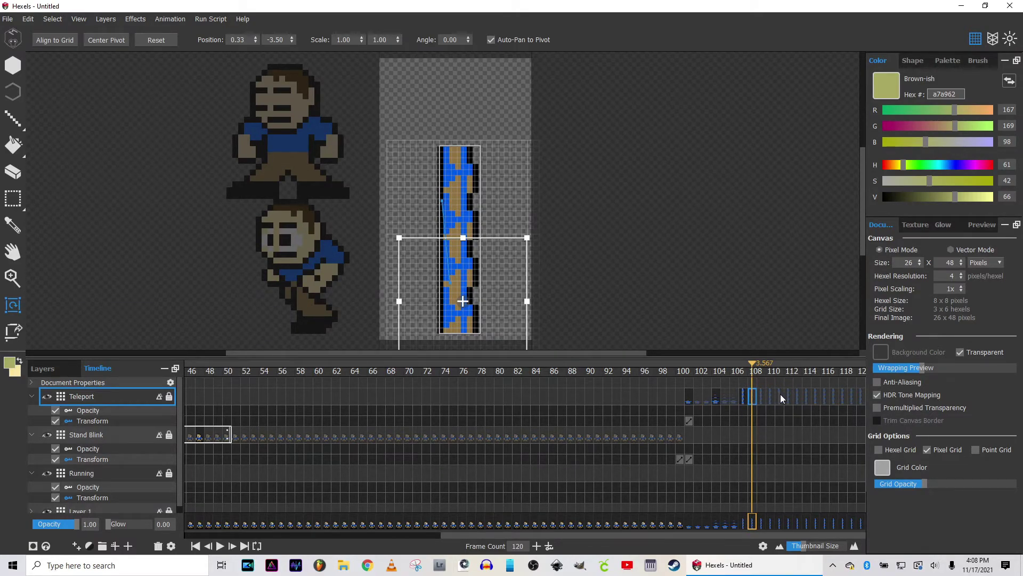
left_click(797, 395)
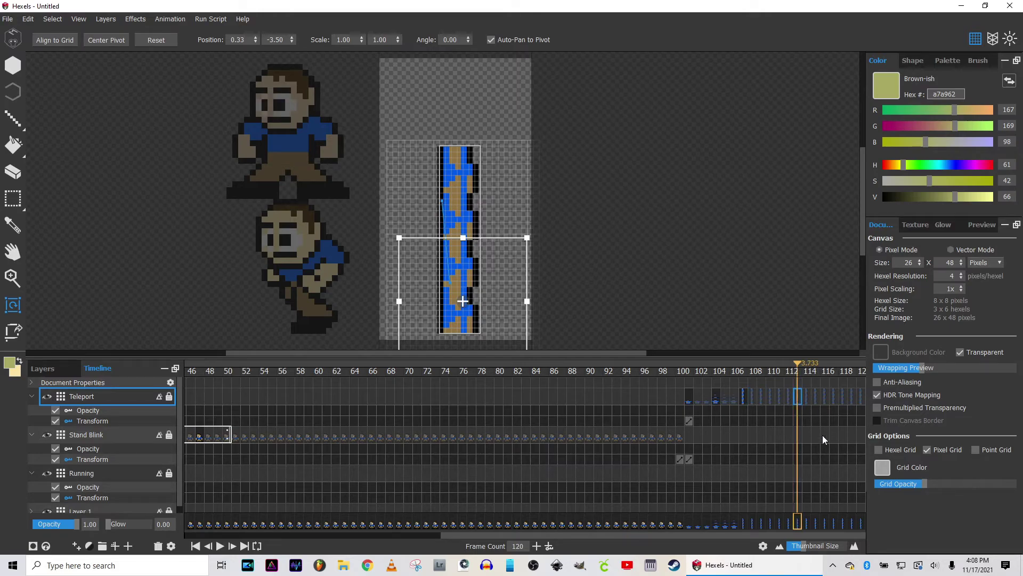
left_click(773, 397)
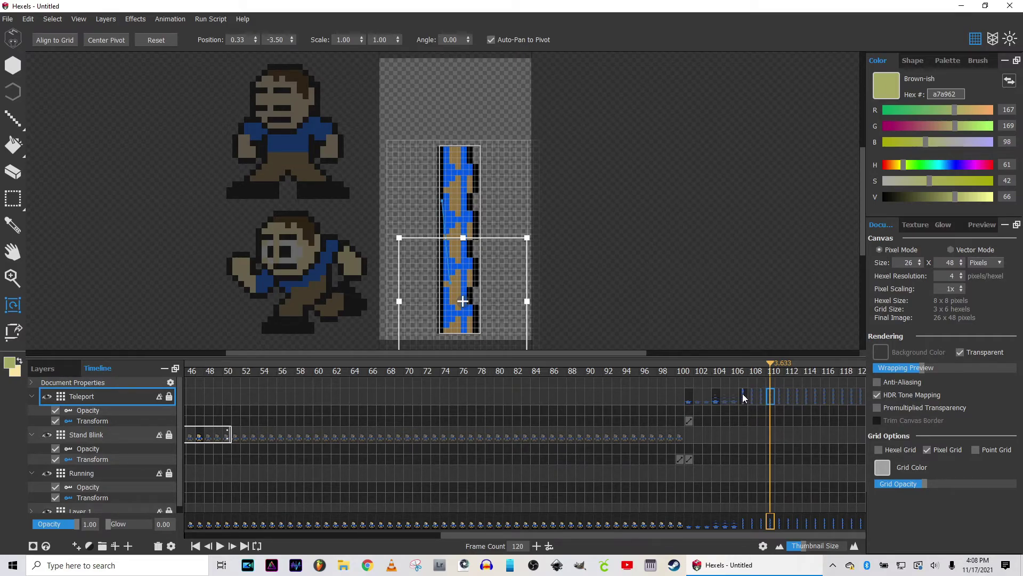
left_click(744, 420)
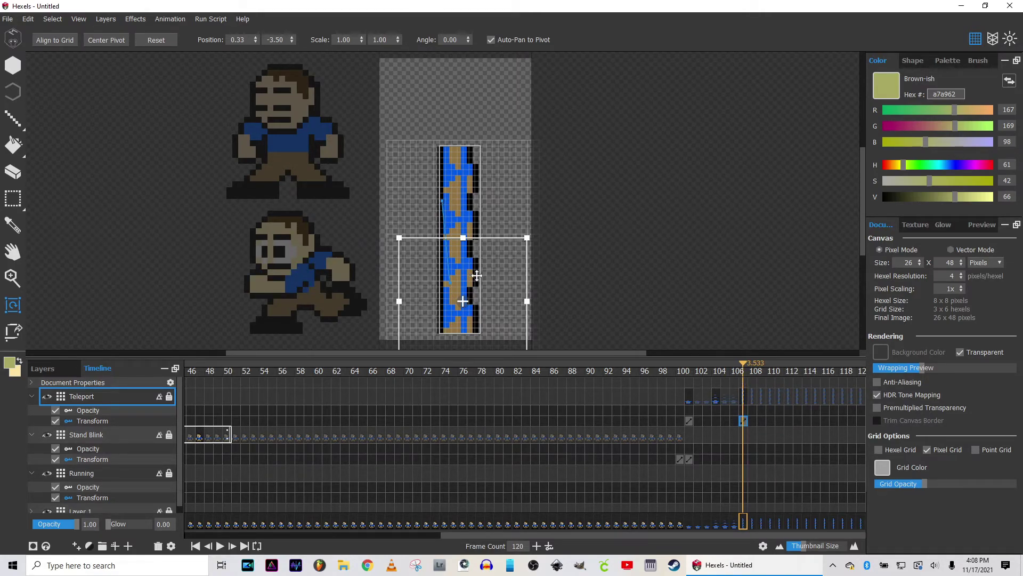
key("Delete")
left_click(779, 421)
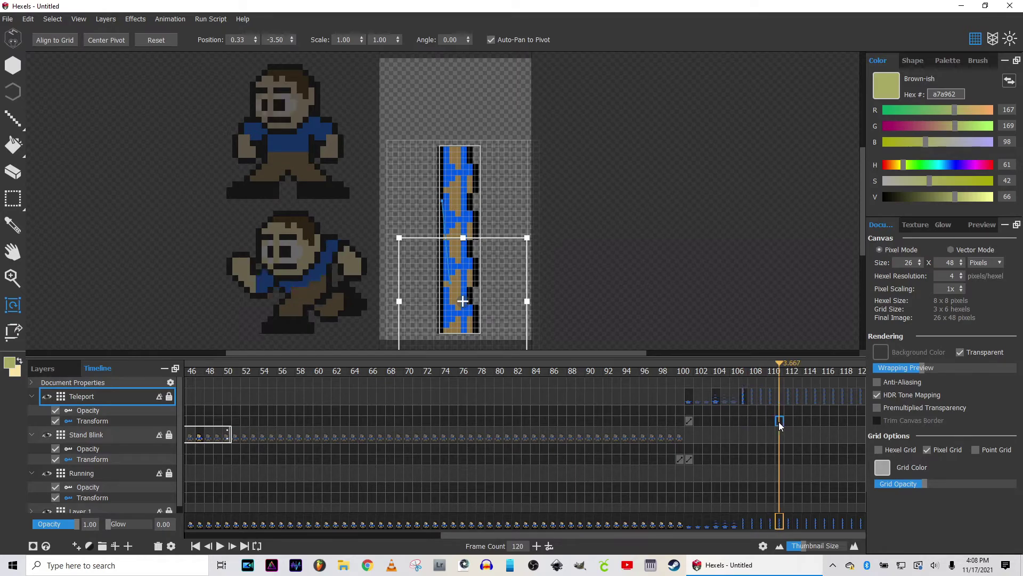
left_click_drag(471, 270, 468, 172)
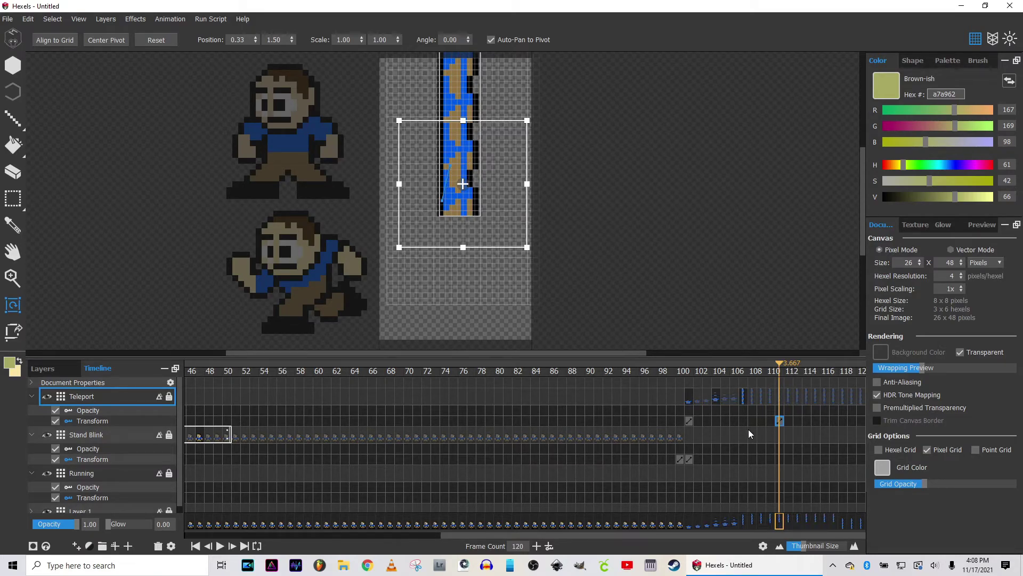
left_click(653, 371)
left_click_drag(655, 365, 688, 350)
left_click(689, 396)
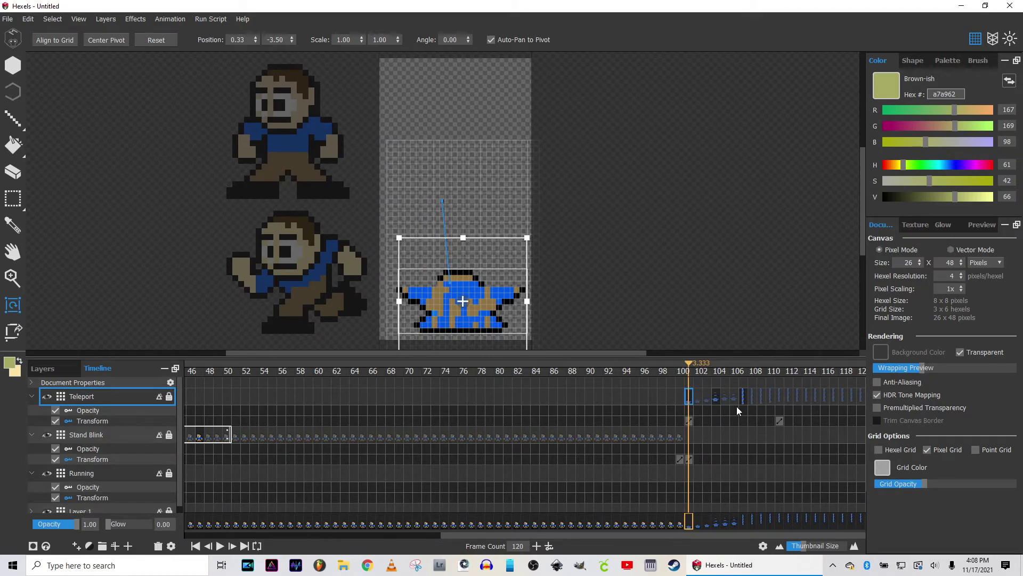
left_click(779, 420)
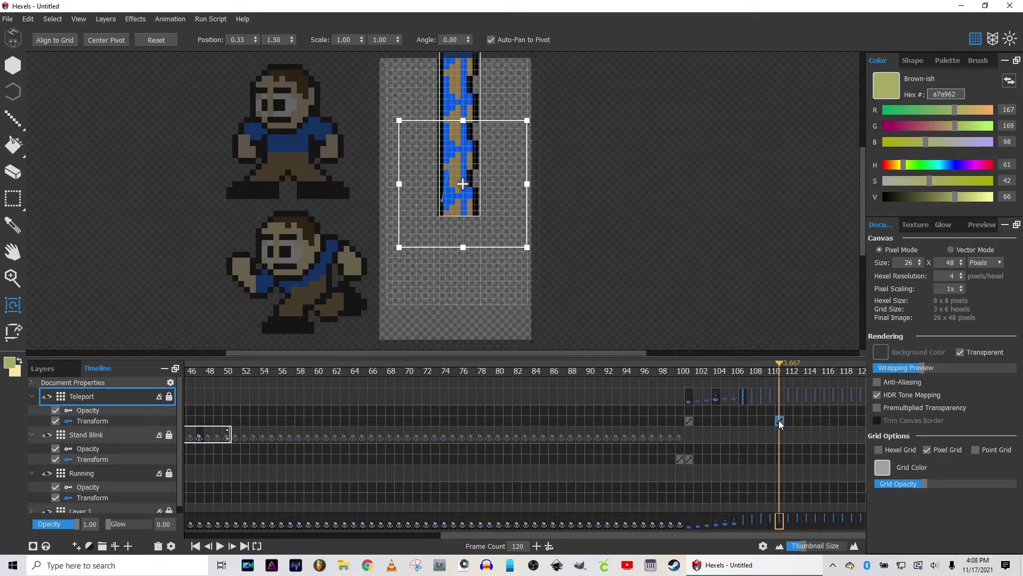
right_click(781, 421)
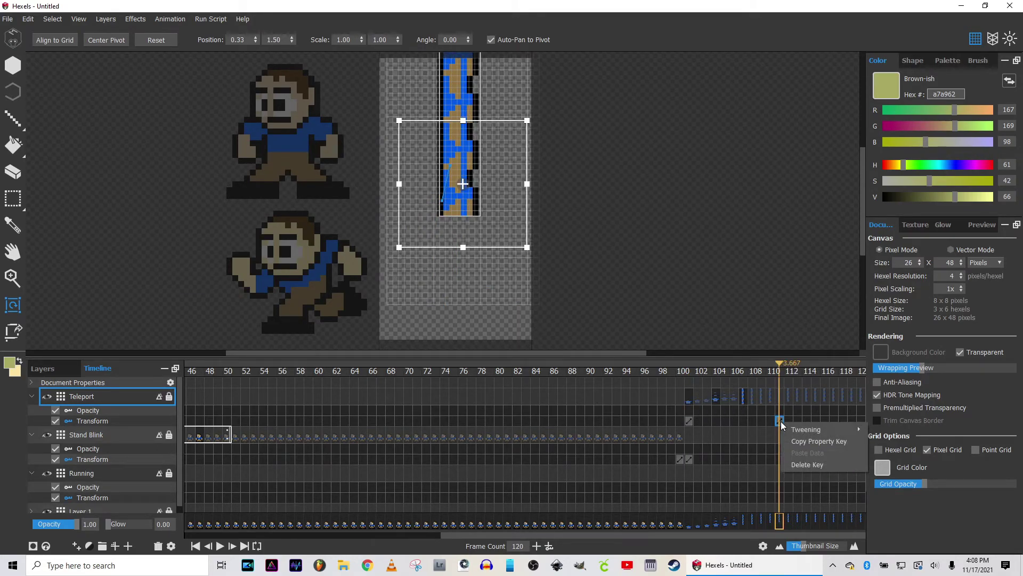
left_click(733, 301)
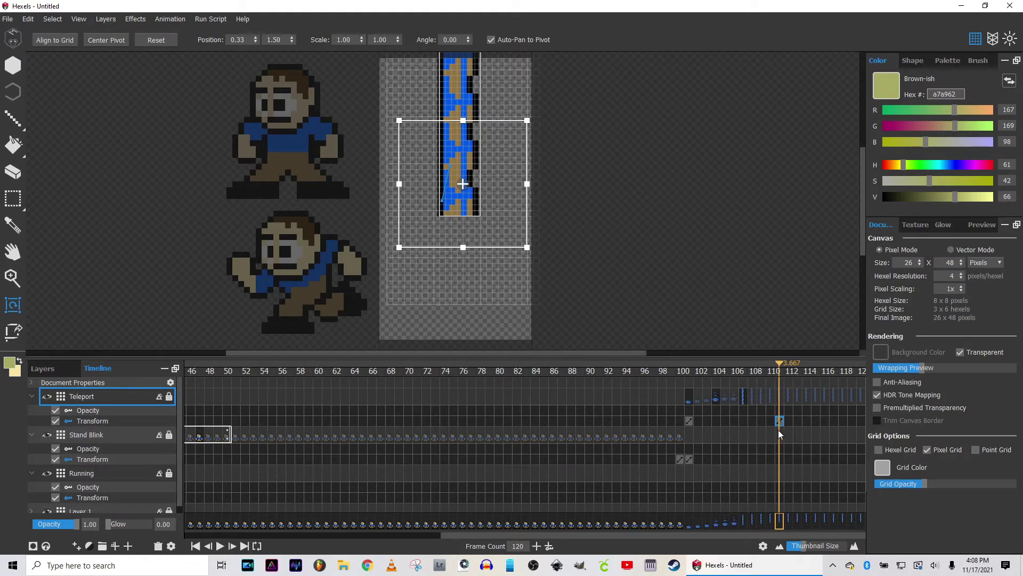
key("Delete")
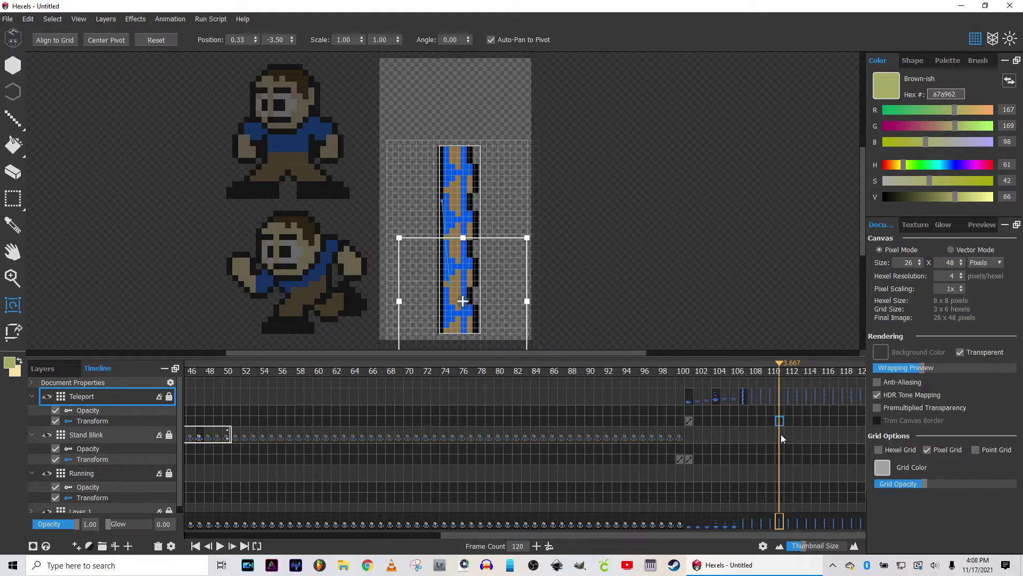
Add a Transform key on the Teleport layer at frame 107 and raise the beam to Y position 8.77 at frame 112
left_click(742, 419)
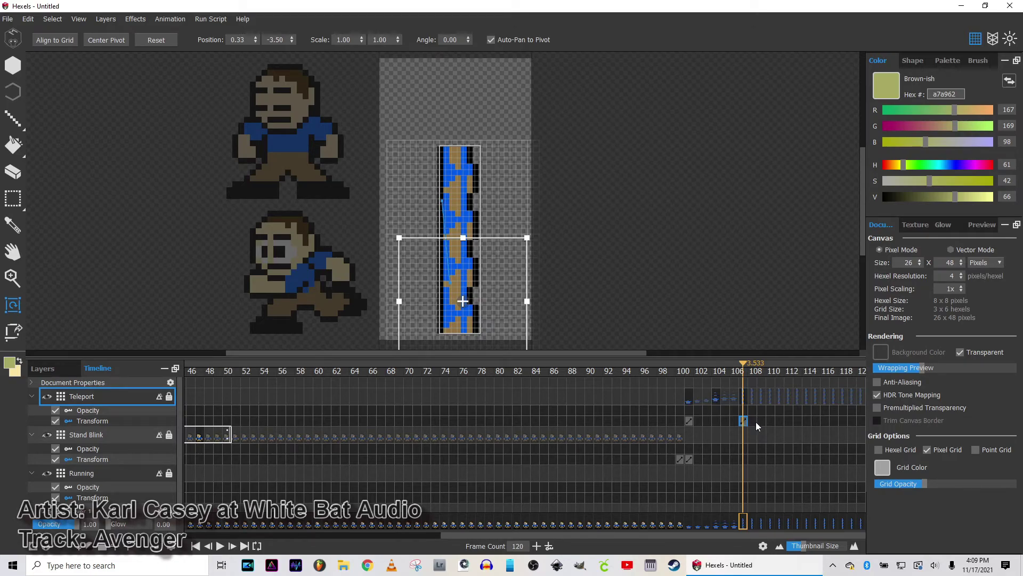
left_click(788, 421)
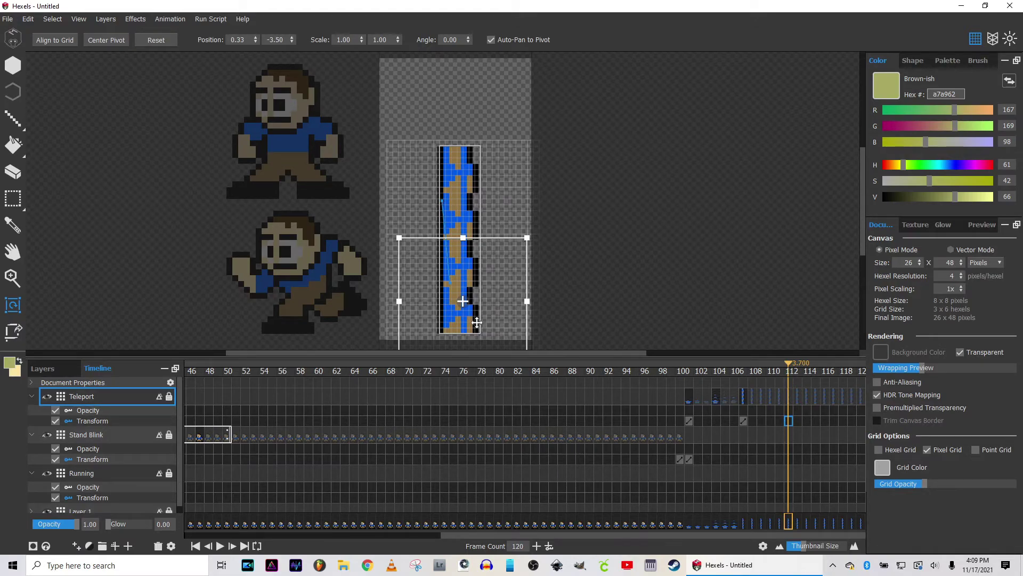
key("Up")
key("Up")
key("Up")
key("Up")
key("Up")
key("Up")
key("Up")
key("Up")
key("Up")
key("Up")
key("Up")
key("Up")
key("Up")
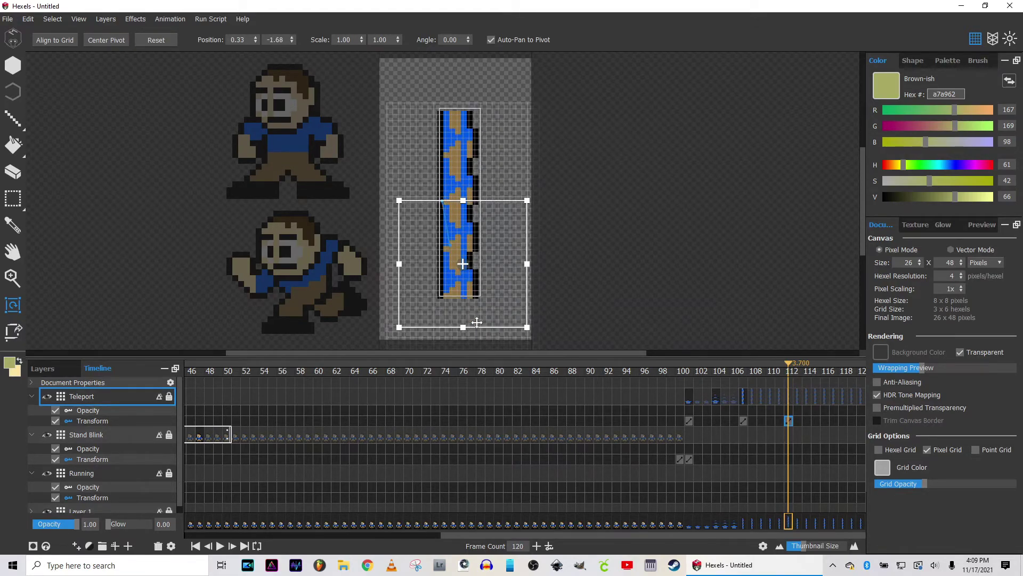
key("Up")
key("Up")
key("Up")
key("Up")
key("Up")
key("Up")
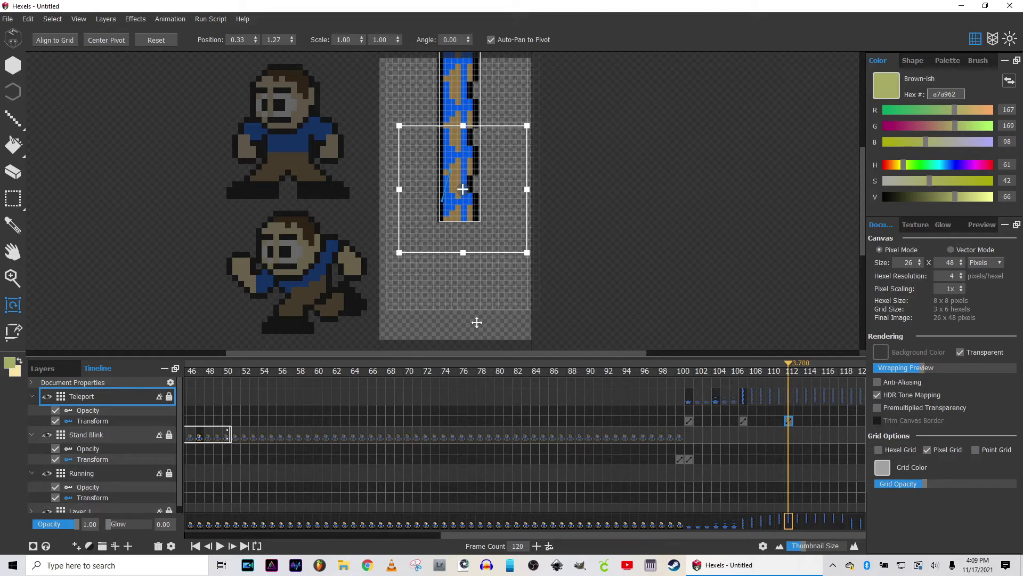
key("Up")
key("Up")
key("Up")
key("Up")
key("Up")
key("Up")
key("Up")
key("Up")
key("Up")
key("Up")
key("Up")
key("Up")
key("Up")
key("Up")
key("Up")
key("Up")
key("Up")
key("Up")
key("Up")
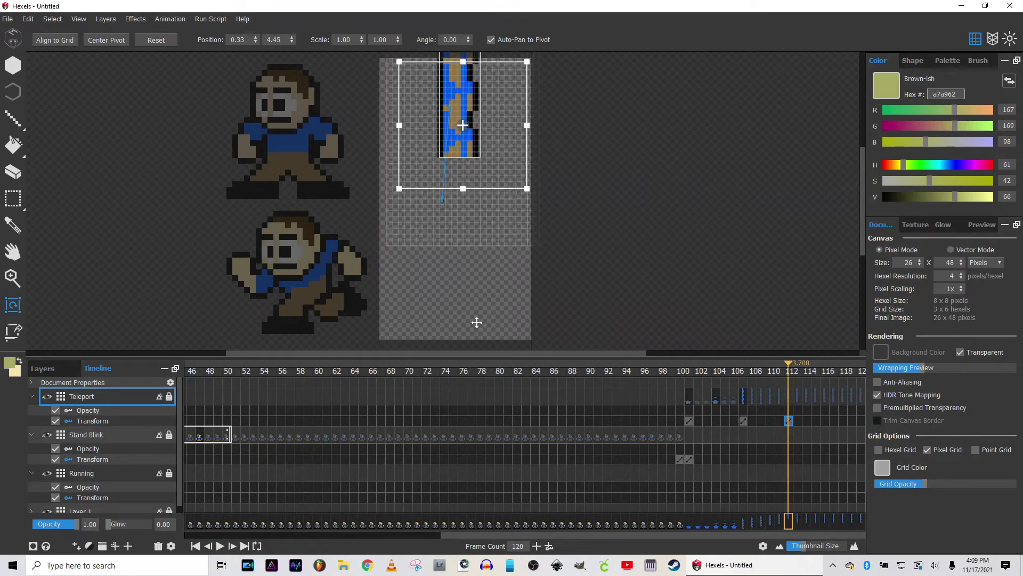
key("Up")
key("Up")
key("Up")
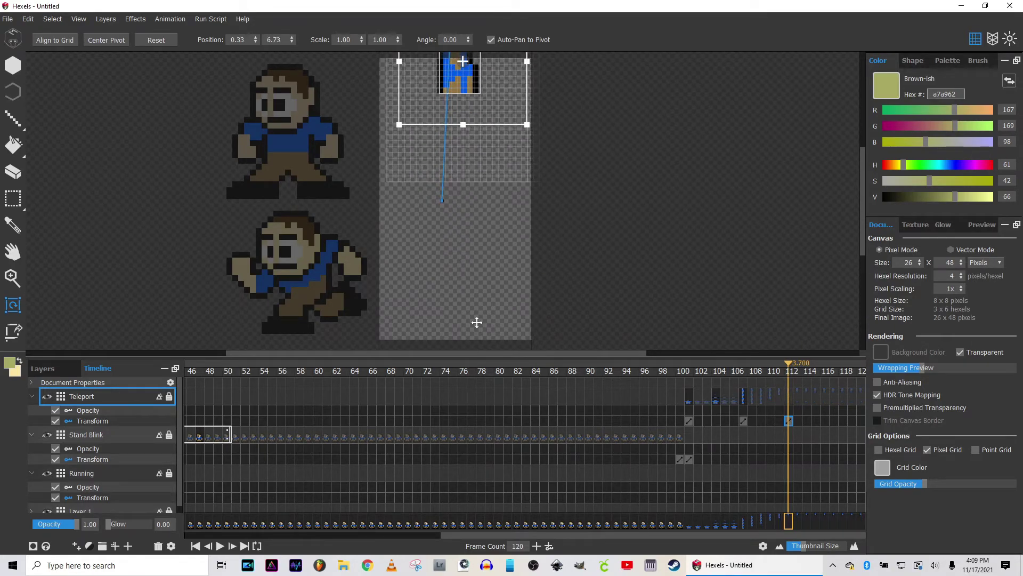
key("Up")
key("Up")
key("Up")
key("Up")
key("Up")
key("Up")
key("Up")
key("Up")
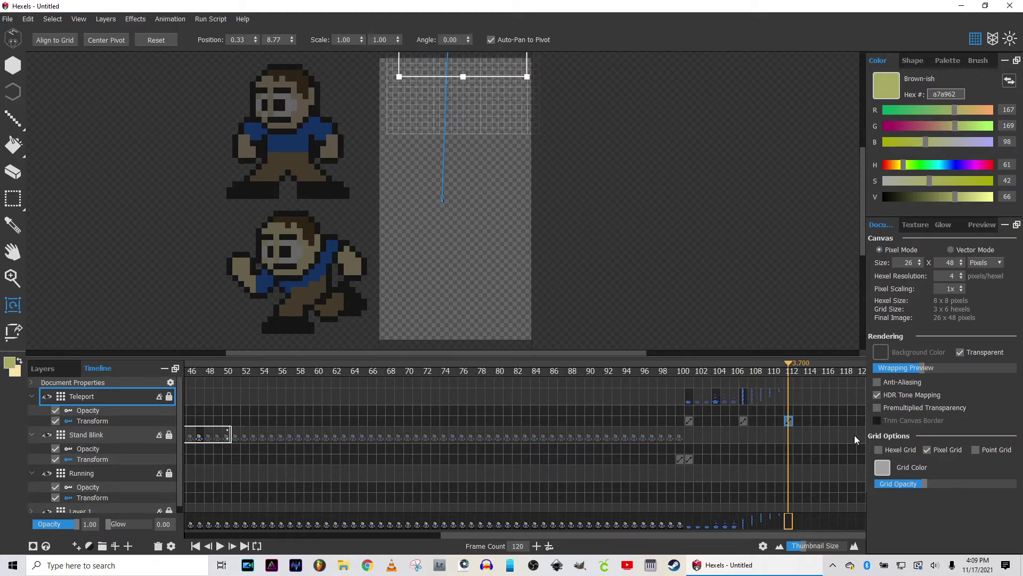
Enlarge the timeline thumbnails and bring the Teleport layer's cels up to frame 112 into view
left_click(815, 546)
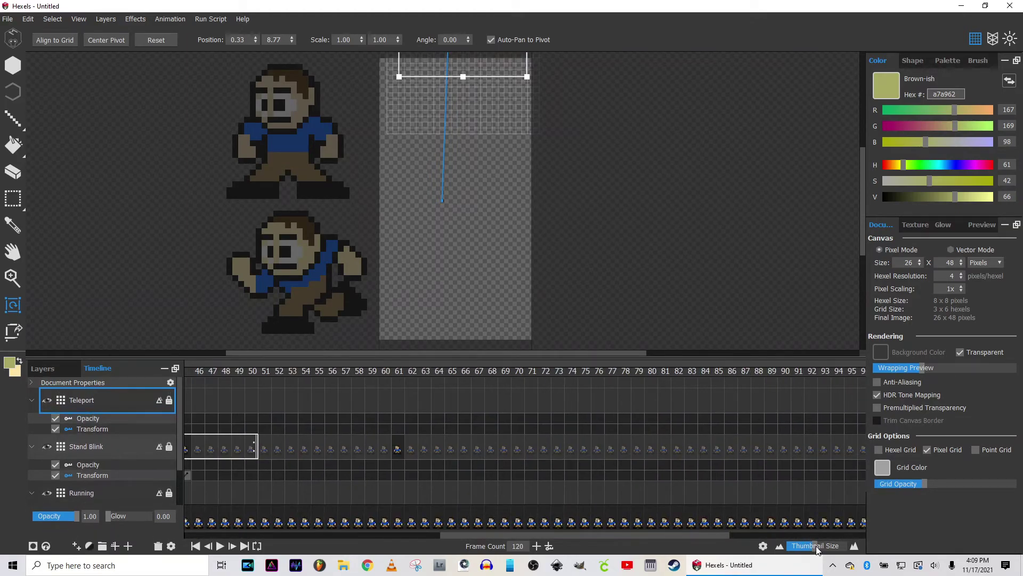
left_click_drag(734, 530, 820, 516)
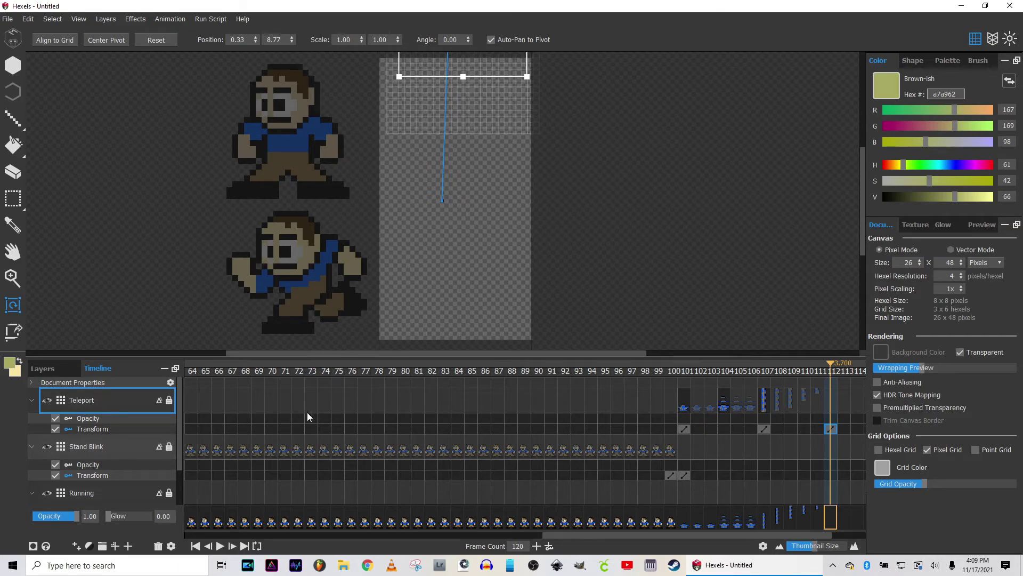
left_click(160, 398)
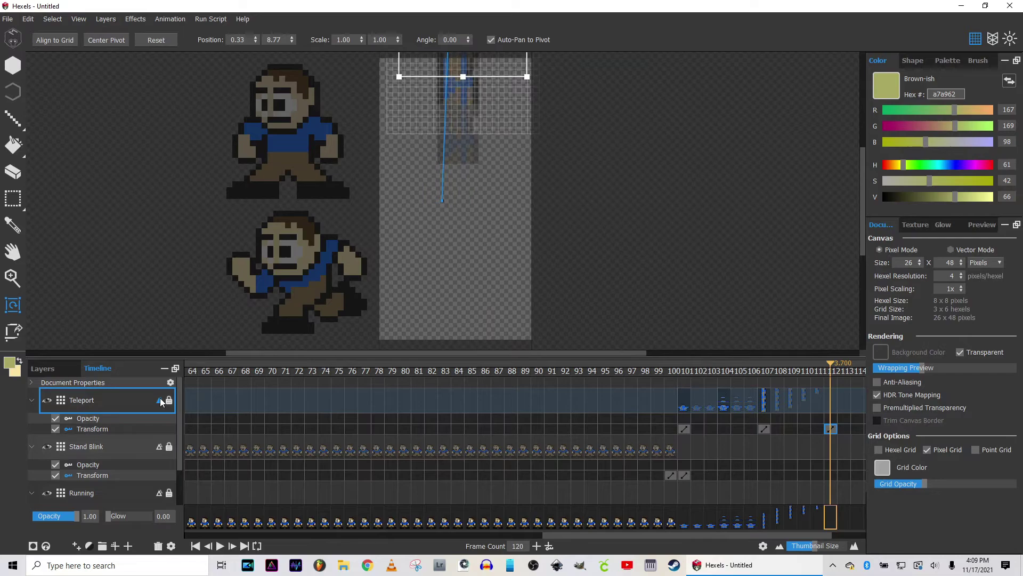
left_click(160, 398)
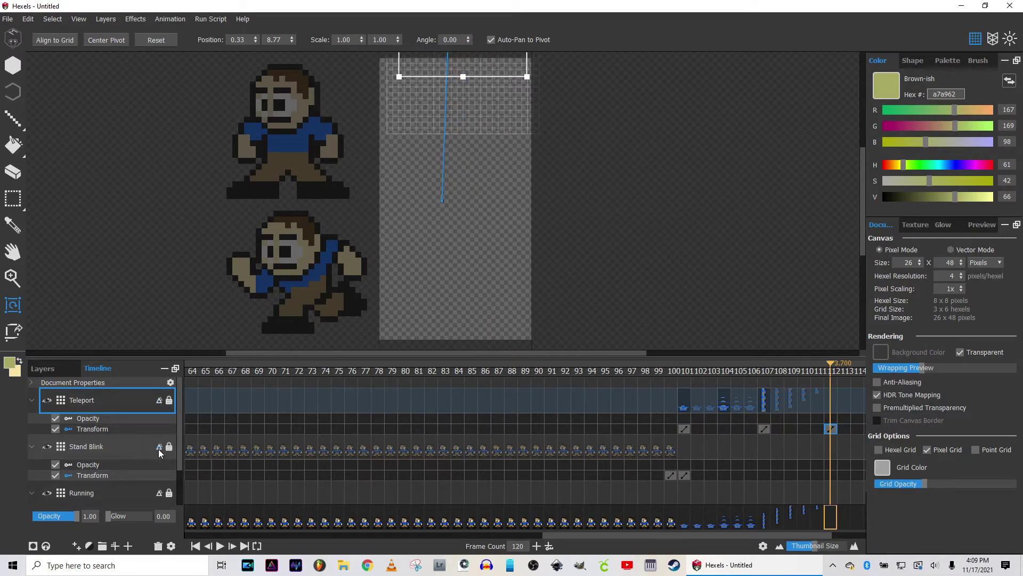
left_click(159, 493)
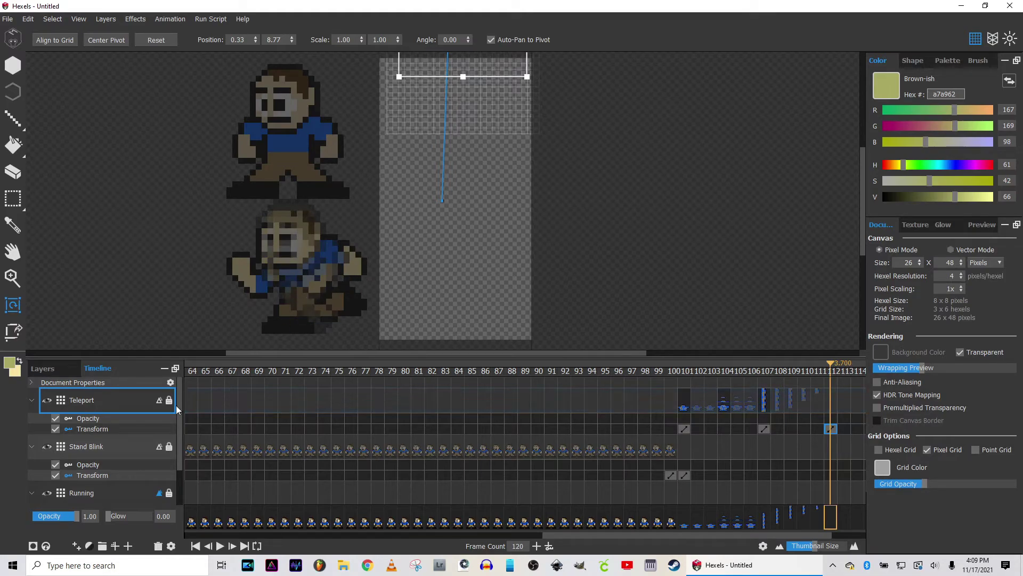
left_click(159, 492)
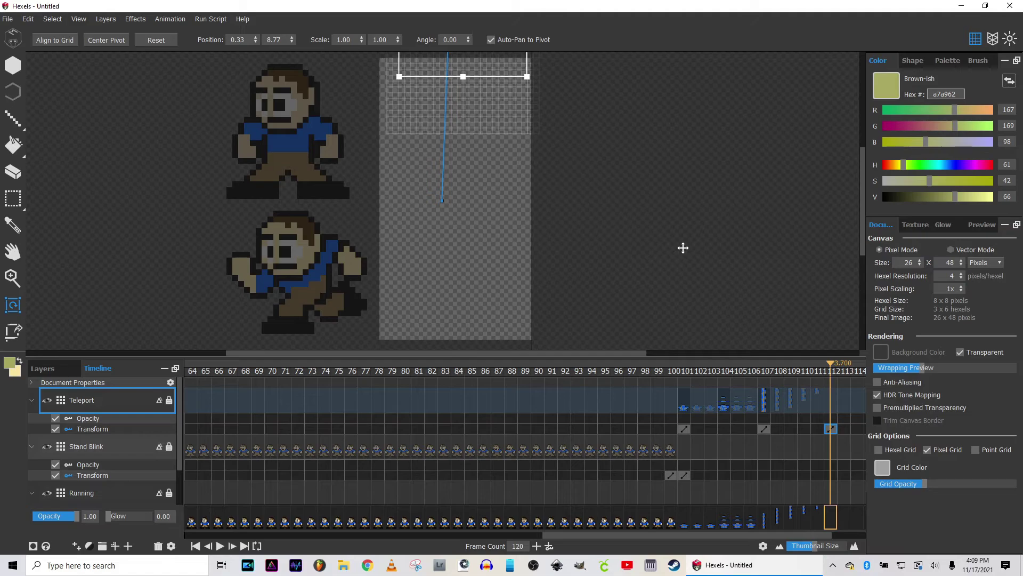
Play the animation from frame 1 to check the beam's upward exit, and stop playback
key("Home")
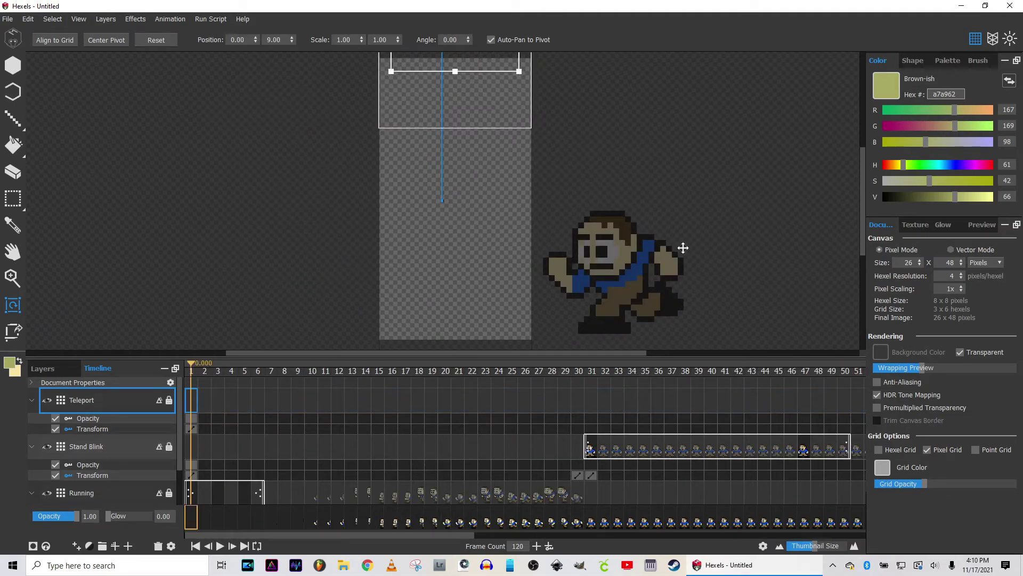
key("space")
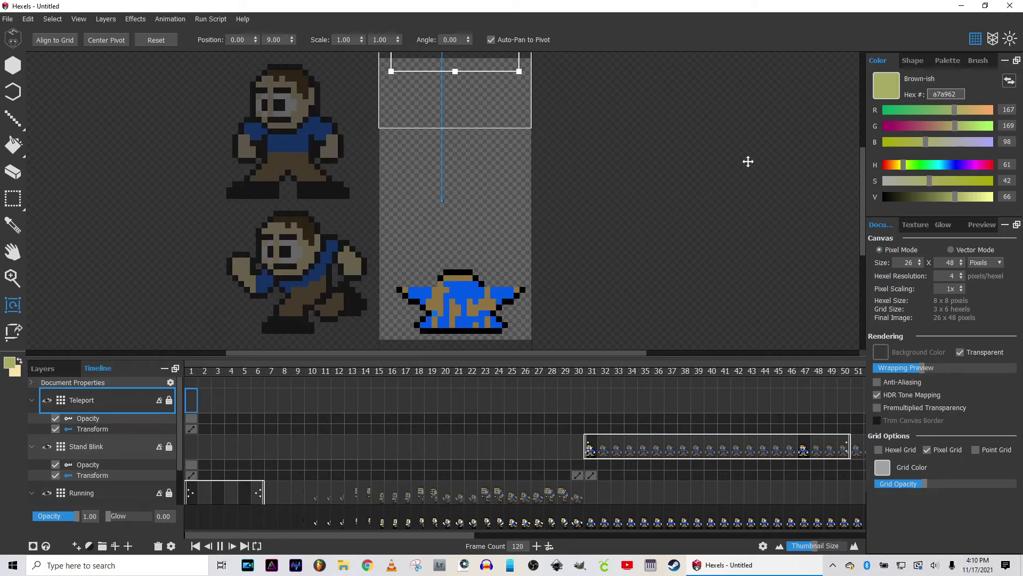
key("space")
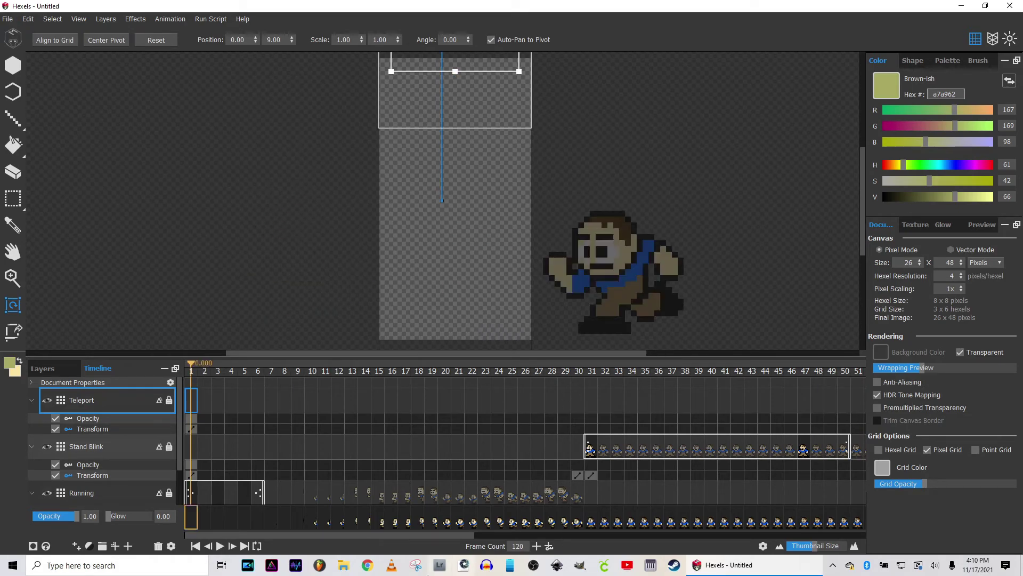
Insert an empty cel at frame 105 of the Teleport layer to hold the second pose one frame longer
left_click_drag(458, 534, 846, 556)
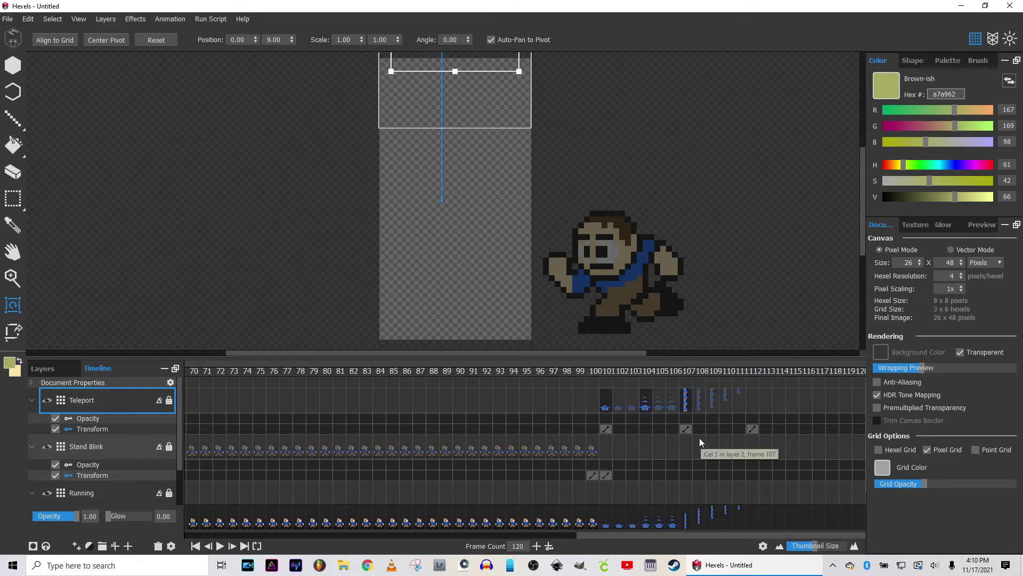
left_click(662, 406)
right_click(662, 406)
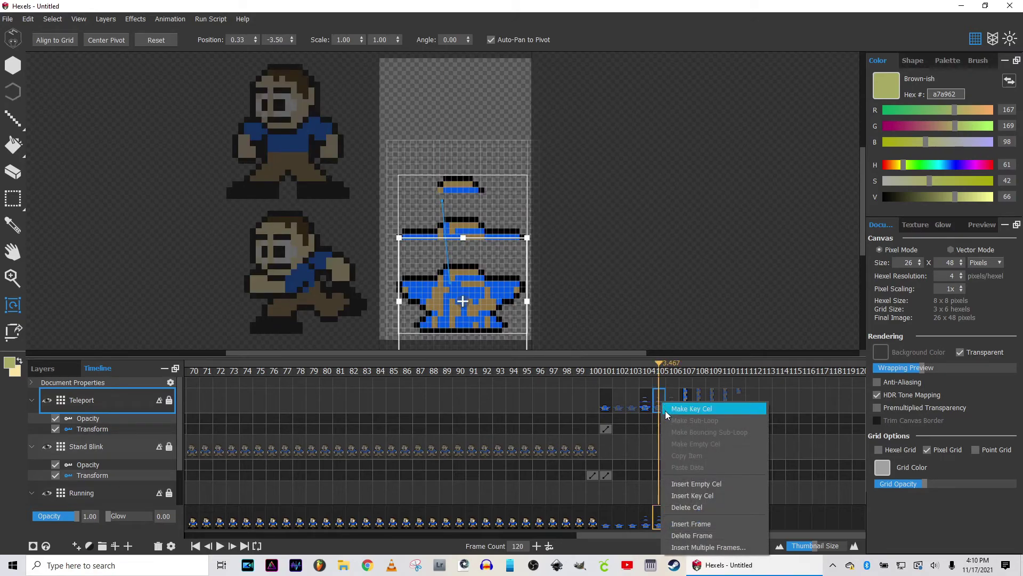
left_click(688, 485)
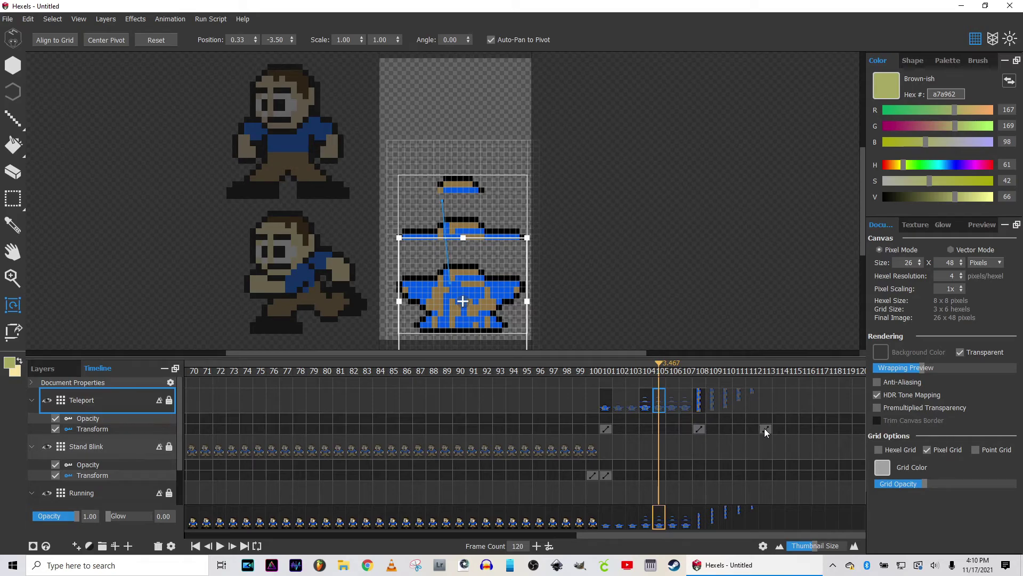
Move the Teleport layer's final Transform key to frame 117 to slow the beam's exit, and replay the animation from frame 1
left_click_drag(764, 428, 780, 430)
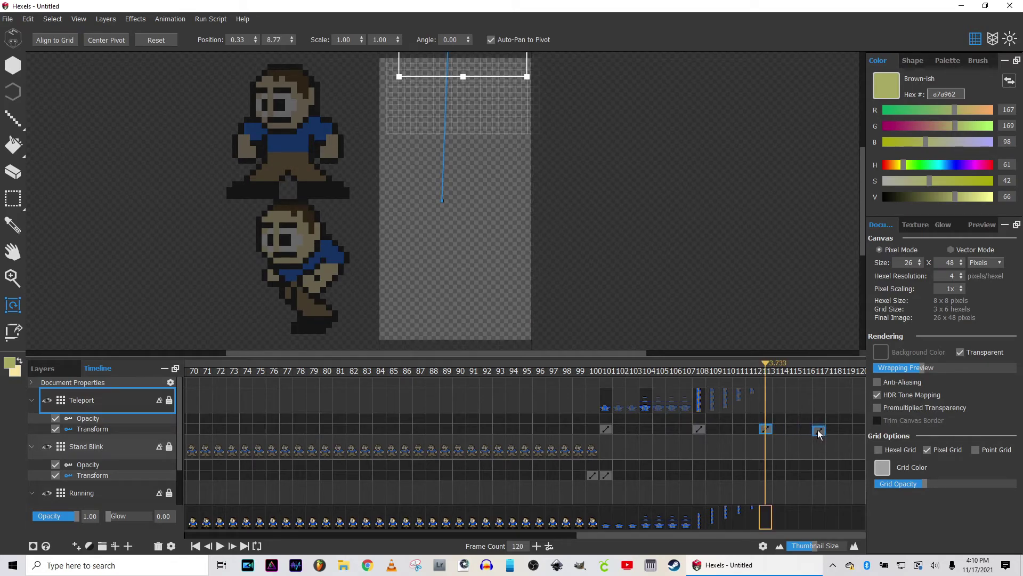
key("Delete")
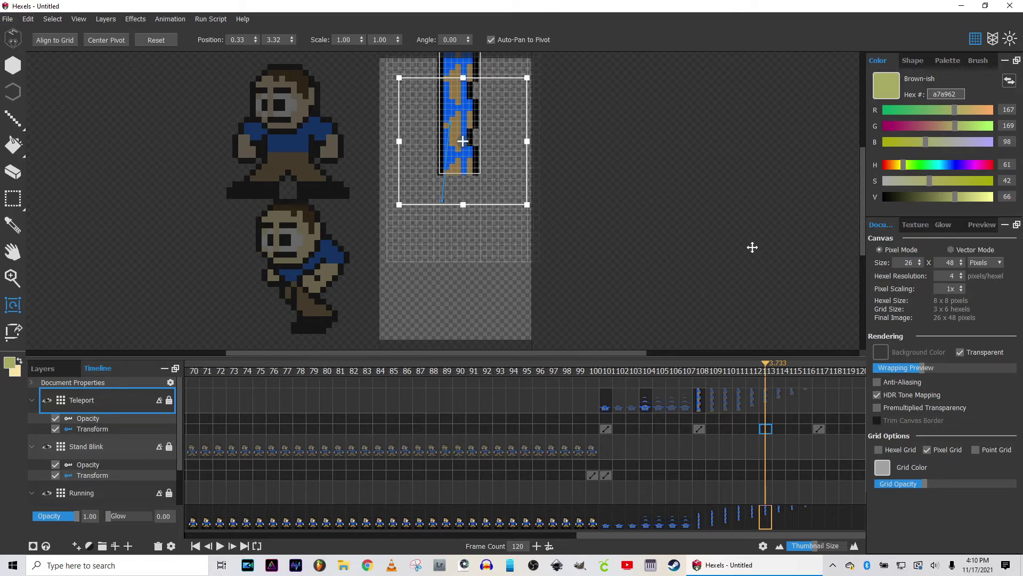
key("Home")
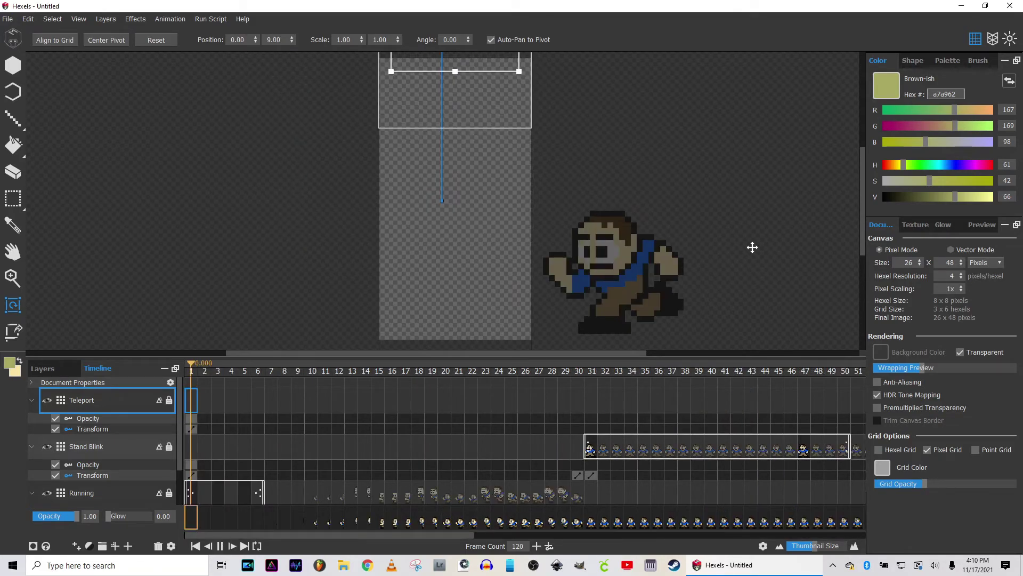
Move the Teleport layer's final Transform key to frame 114 to speed up the beam's exit, and replay the animation from frame 1
key("space")
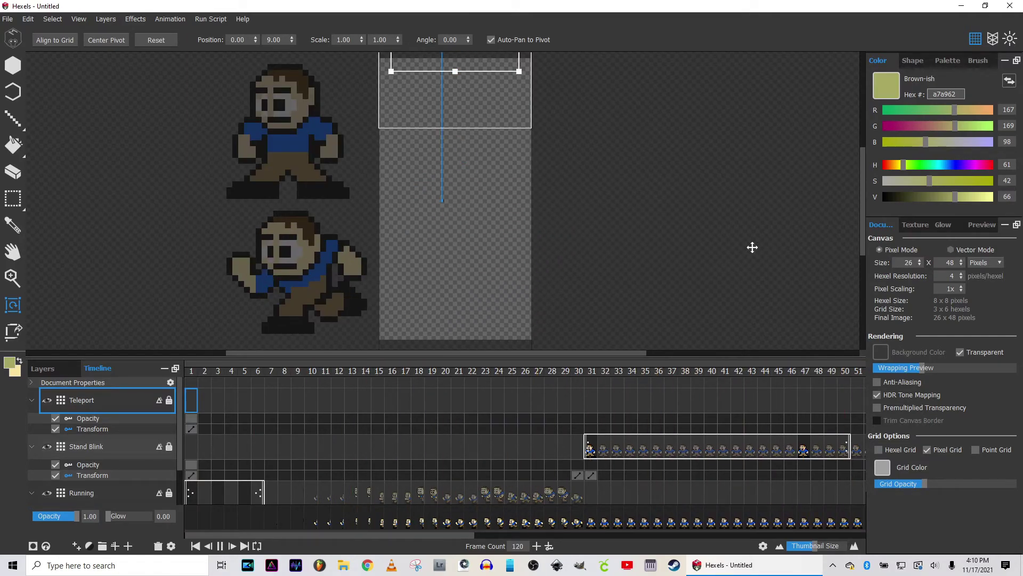
key("space")
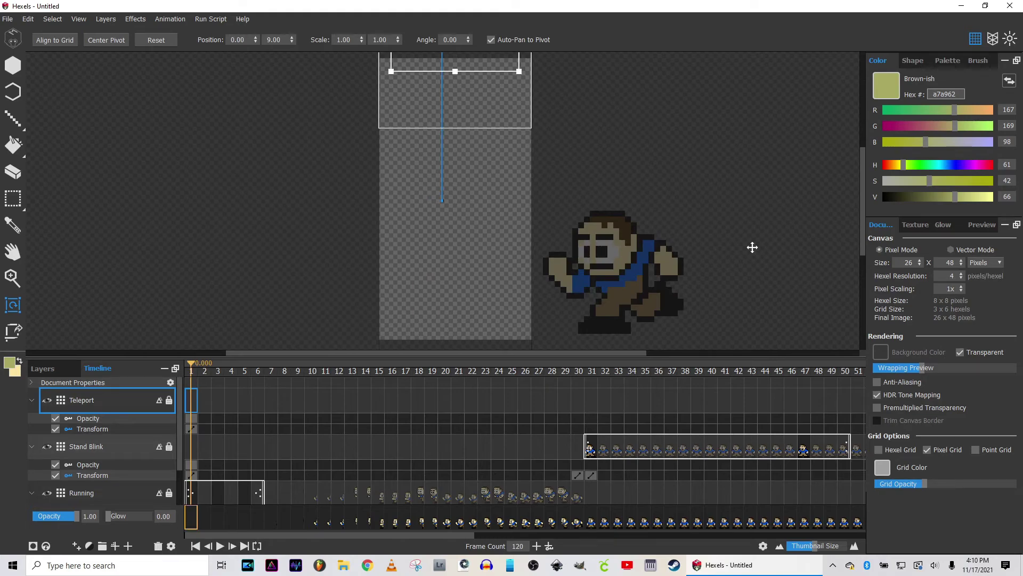
left_click_drag(462, 533, 897, 535)
left_click_drag(819, 431, 775, 427)
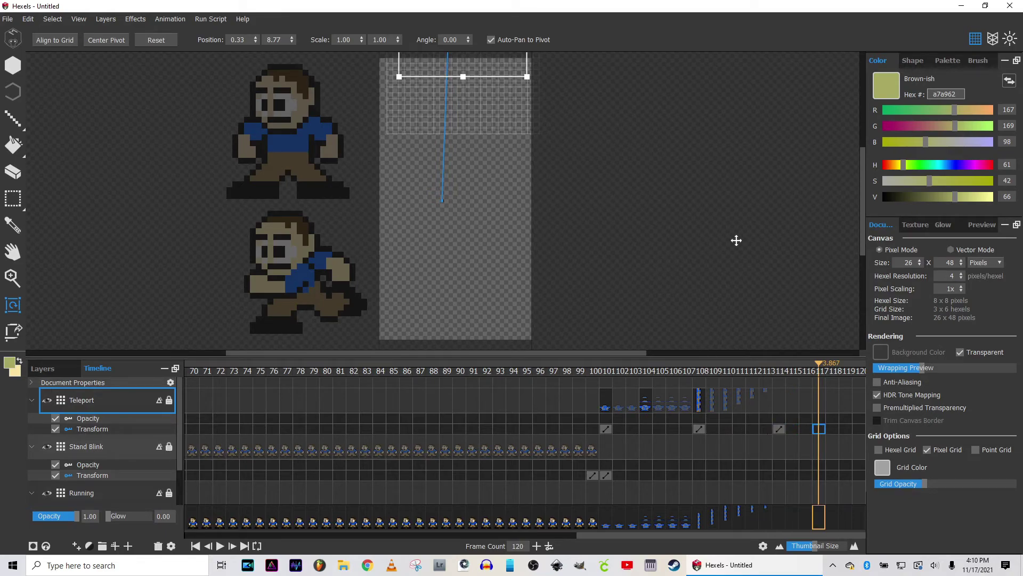
key("space")
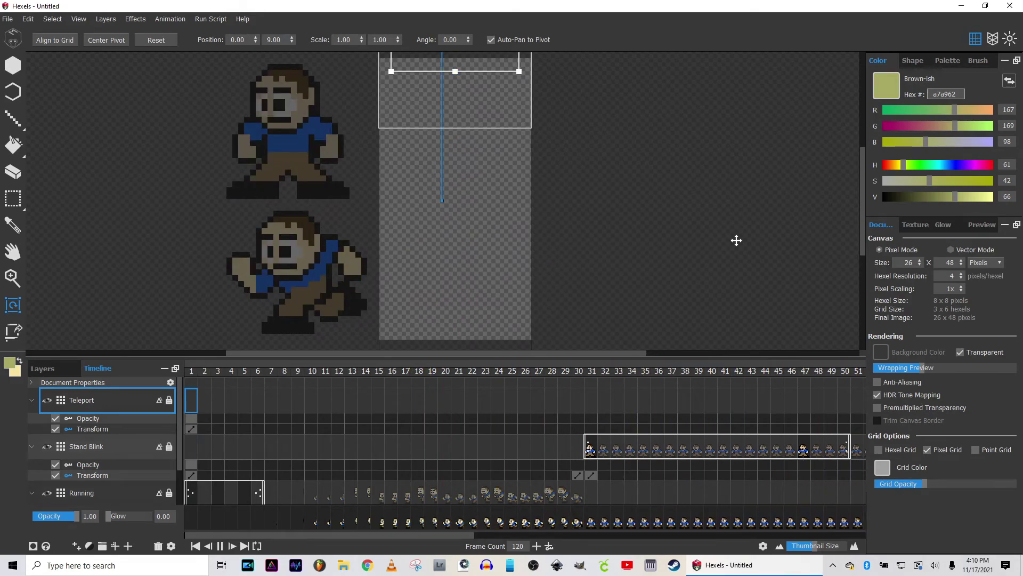
key("space")
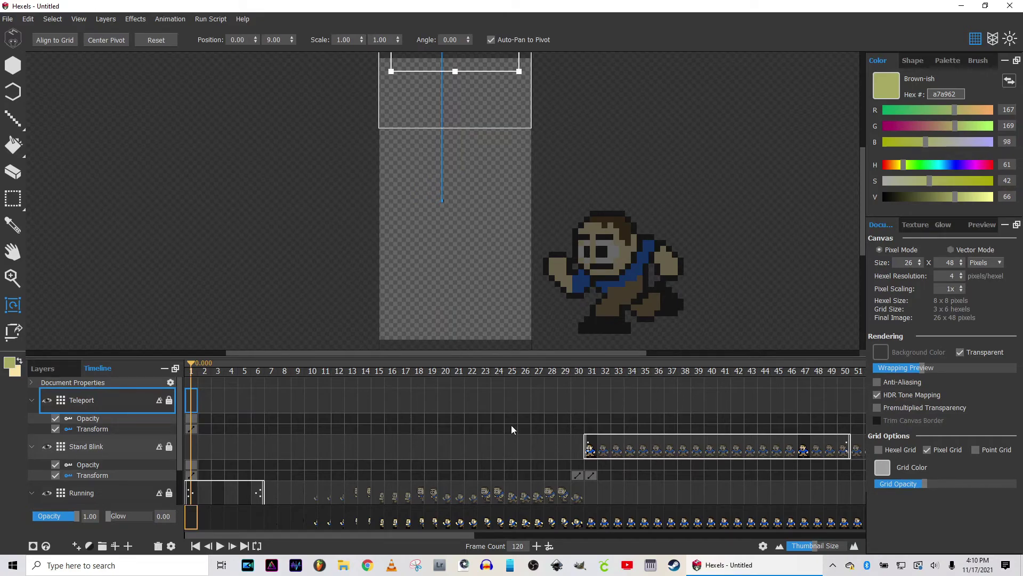
Shrink the timeline thumbnails to fit more frames in view
left_click(808, 549)
left_click_drag(809, 555, 793, 549)
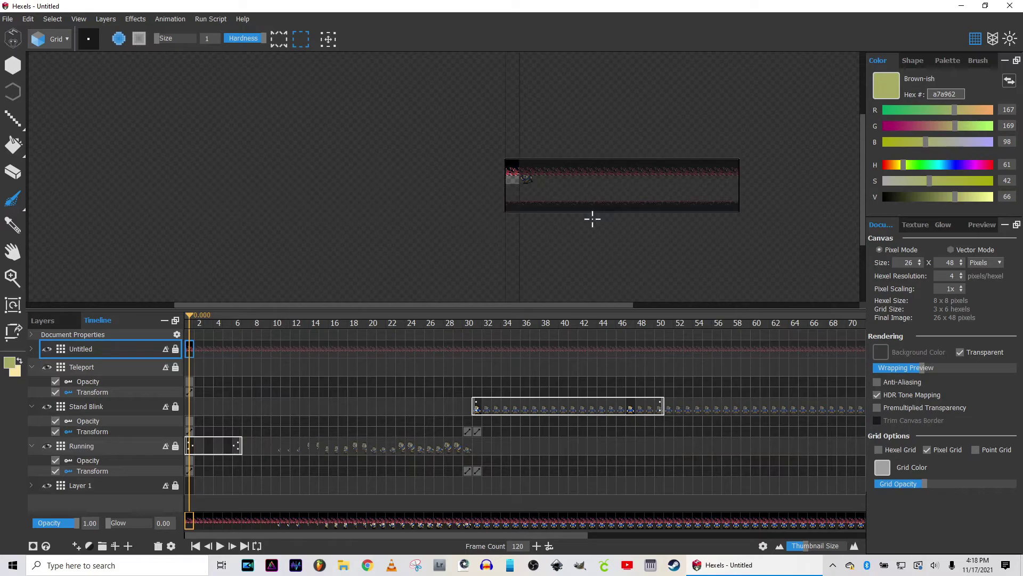
Set the canvas height to 100 pixels
double_click(950, 263)
type("100")
key("Return")
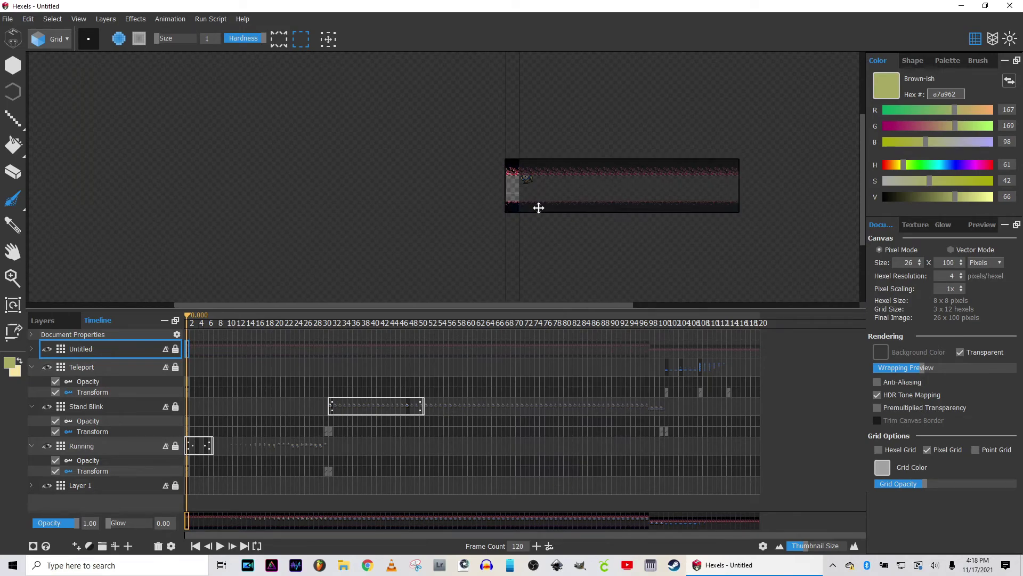
scroll(530, 198, "up", 1)
scroll(530, 199, "up", 2)
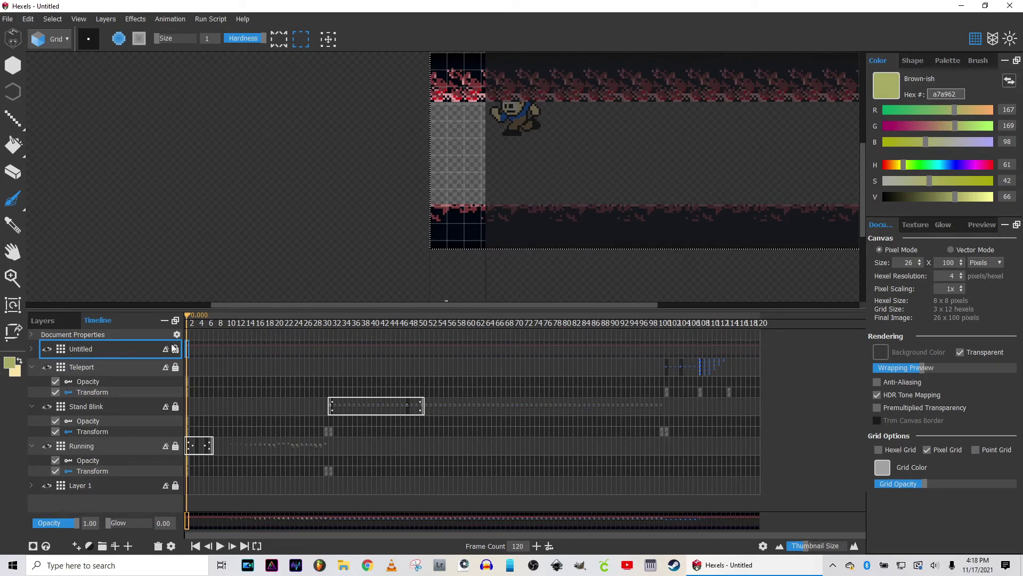
Place the Untitled layer below the Running layer, and reposition the background so its ground meets the canvas's bottom edge
left_click_drag(91, 351, 97, 480)
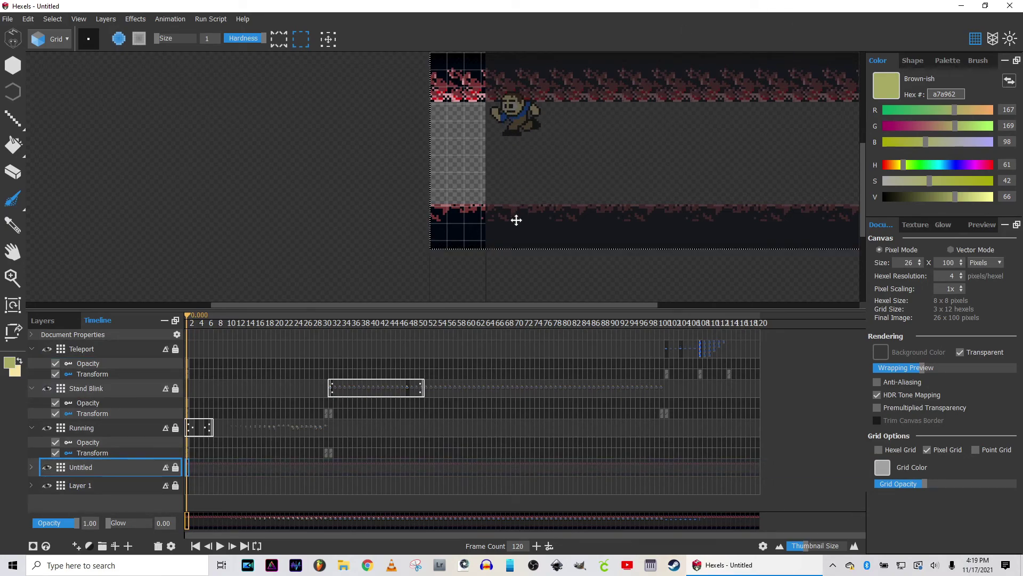
left_click(100, 428)
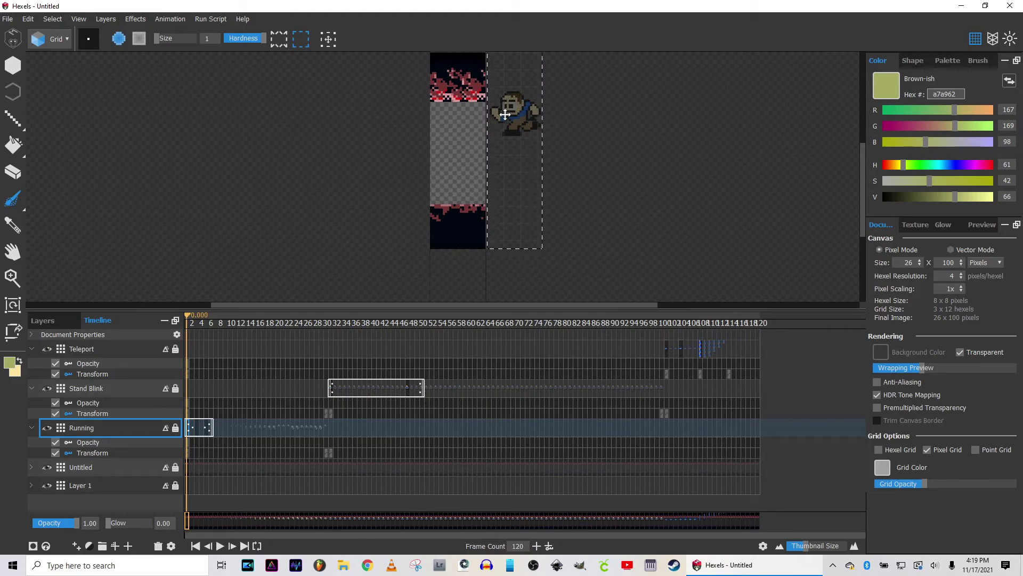
left_click_drag(616, 254, 618, 188)
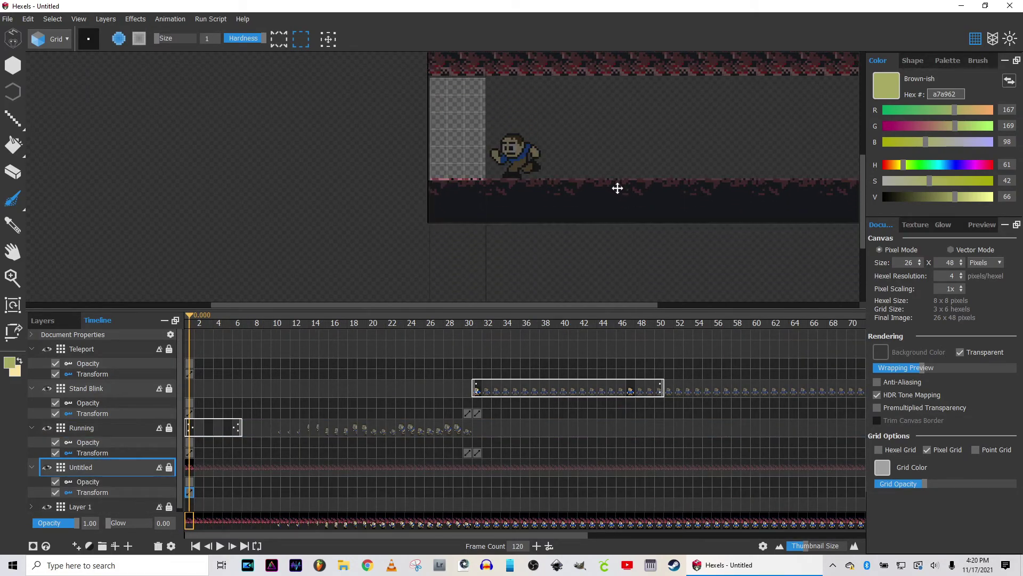
left_click_drag(617, 188, 112, 188)
left_click_drag(640, 190, 269, 192)
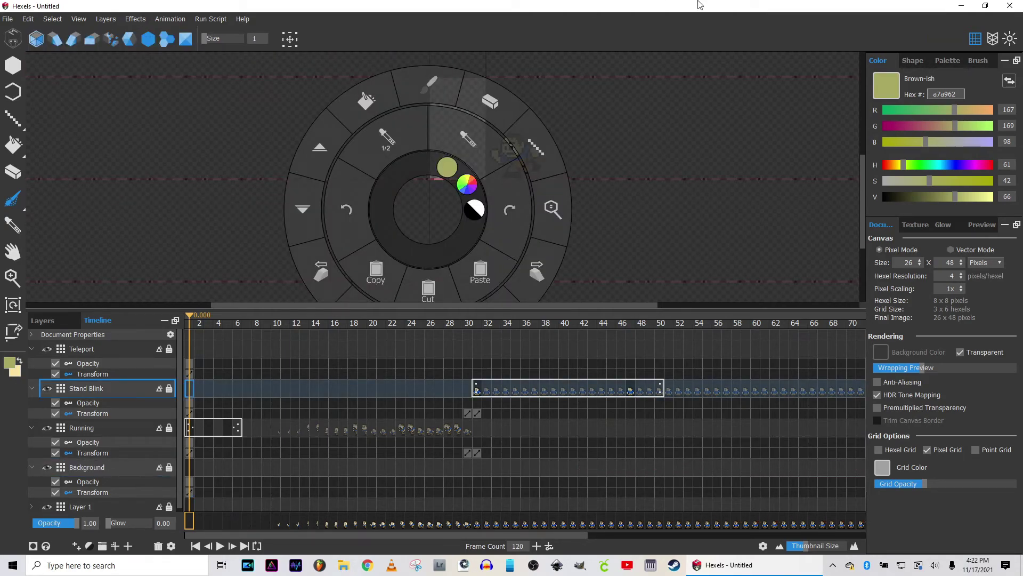
Try Local Wrapping in the Background layer's properties and return the layer to Global Wrapping
left_click(678, 192)
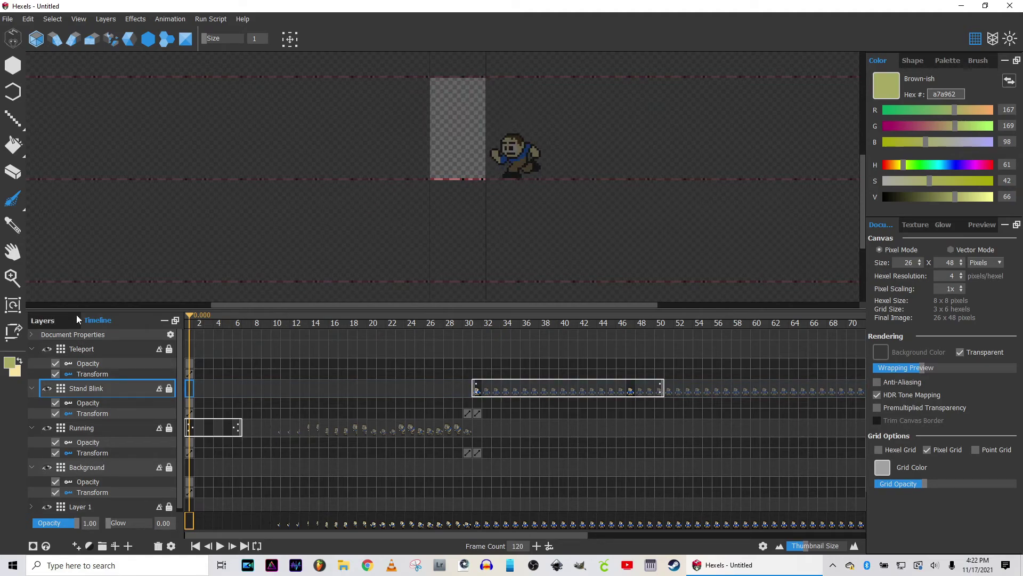
left_click(99, 470)
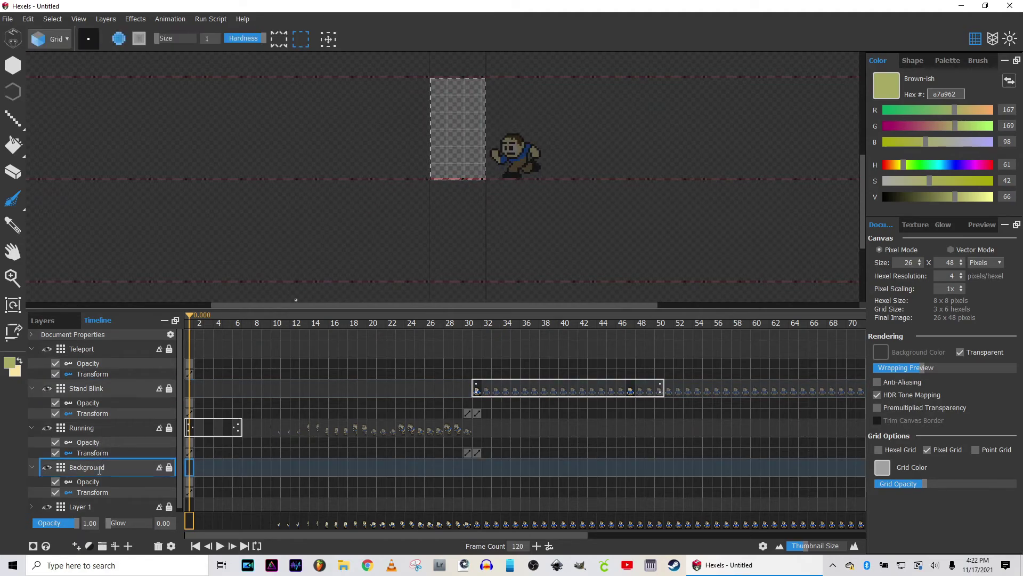
double_click(133, 469)
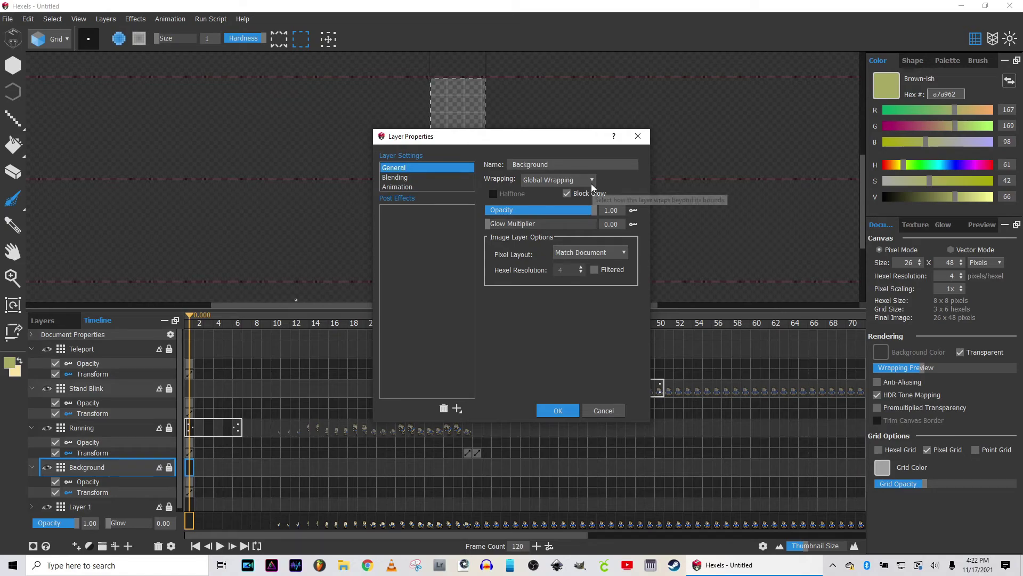
left_click(591, 184)
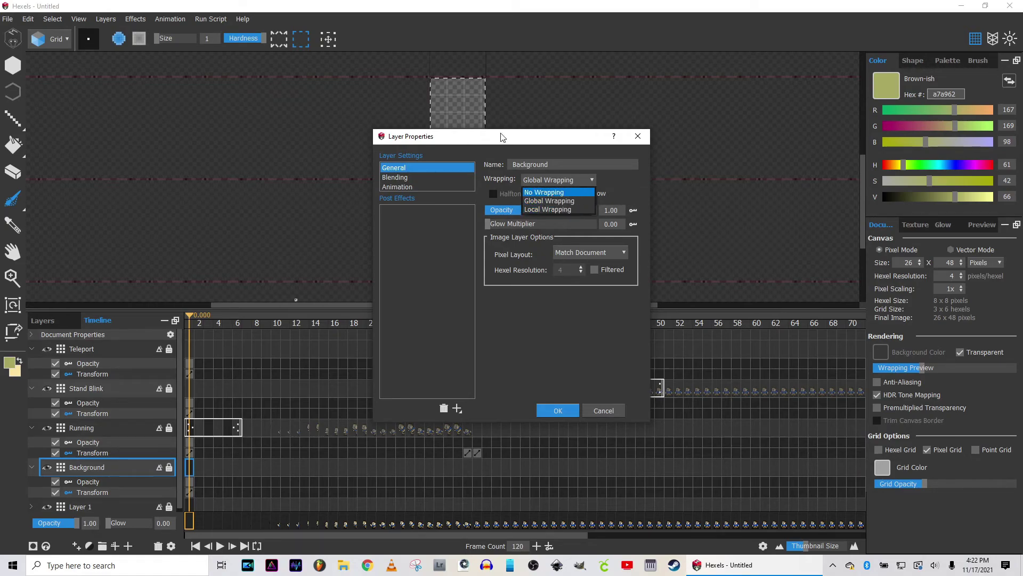
left_click(543, 209)
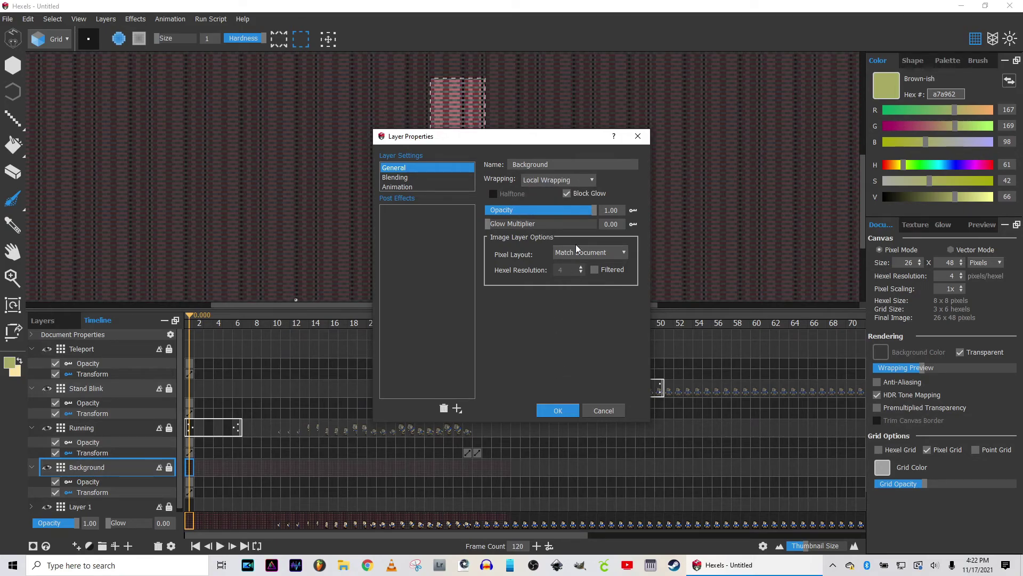
left_click(594, 179)
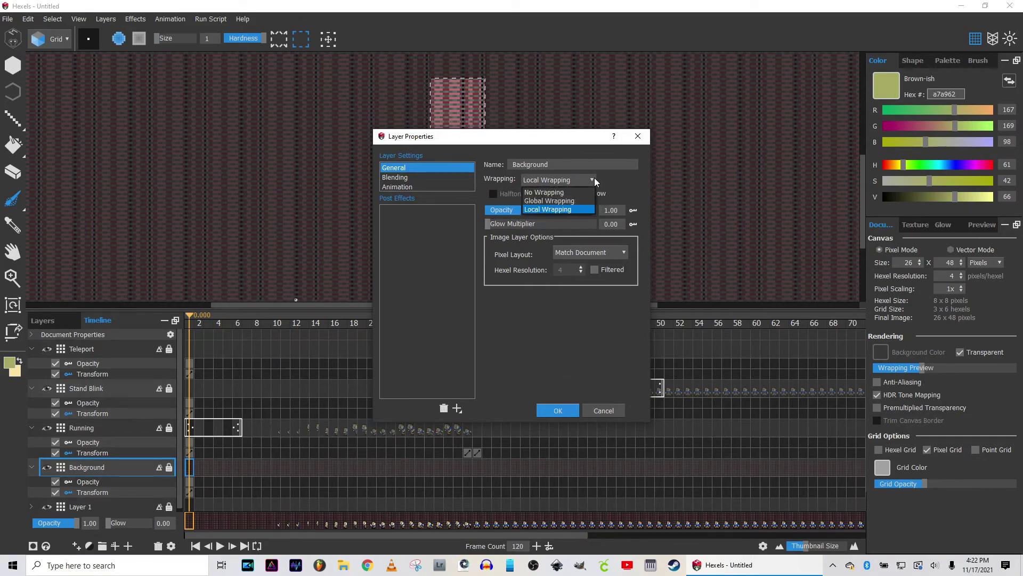
left_click(581, 201)
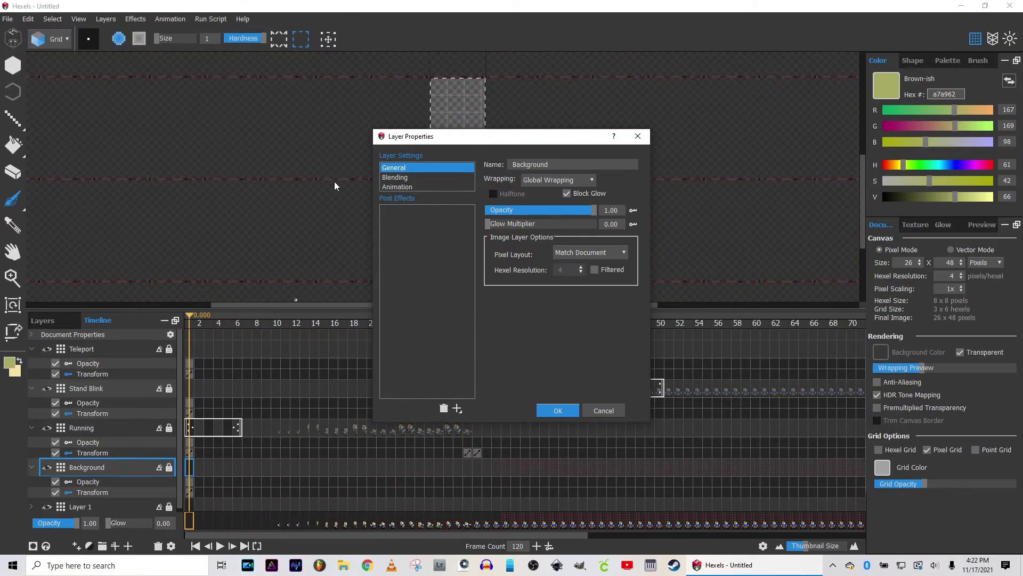
left_click(558, 412)
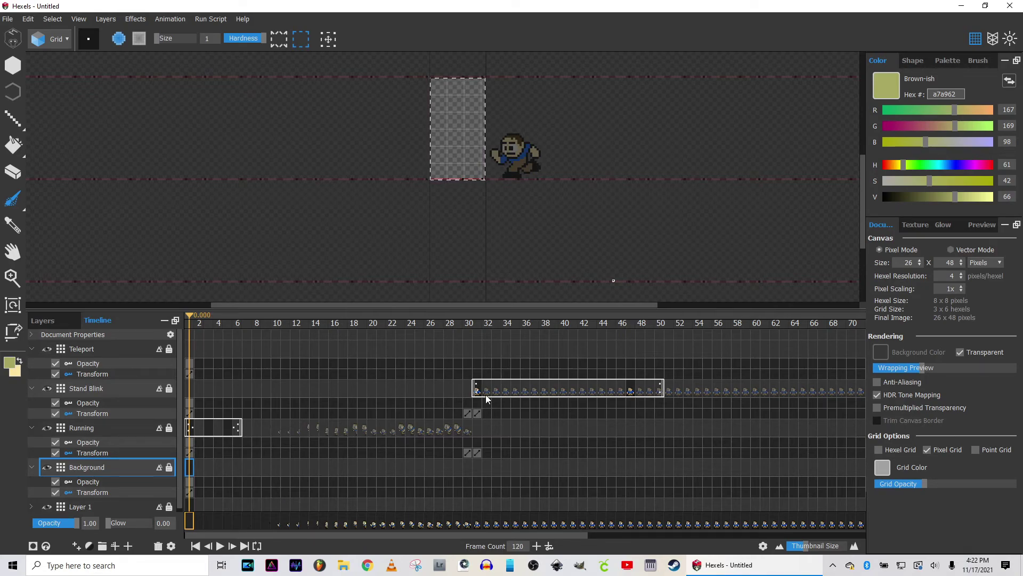
Scrub between frames 1 and 30 to examine how the character's run-in lines up with the background's movement
left_click(190, 493)
left_click(467, 490)
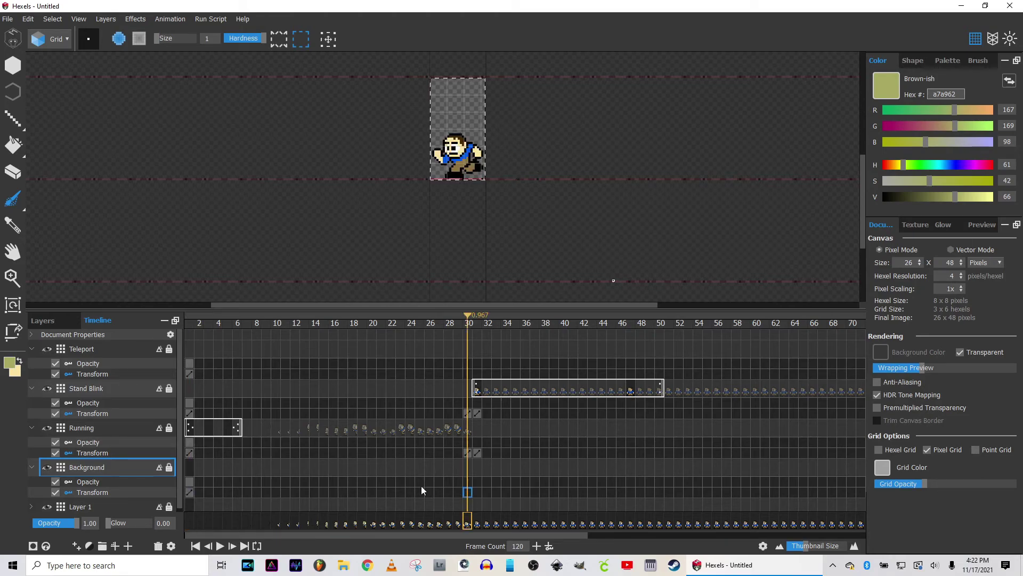
left_click(343, 322)
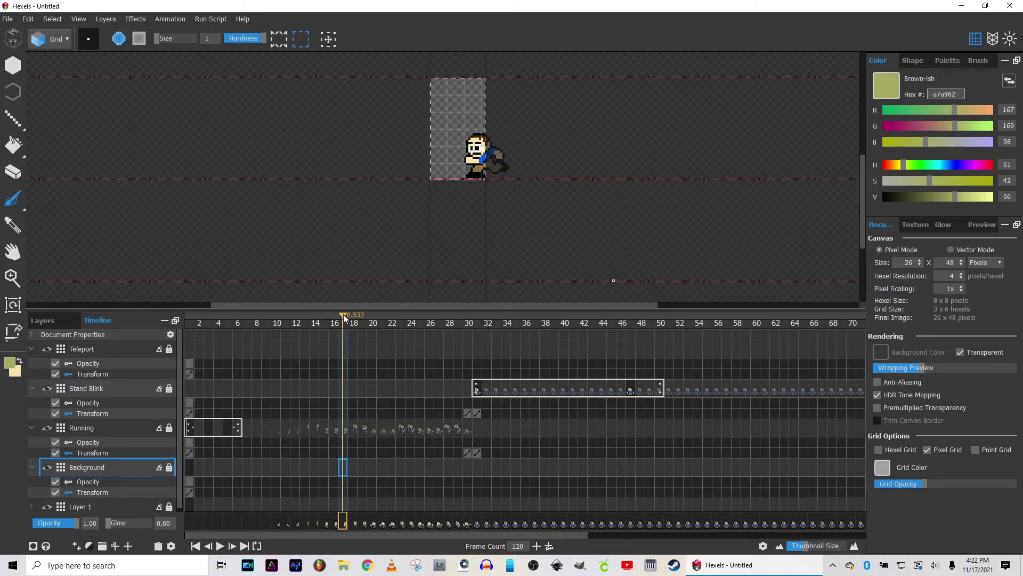
left_click(306, 323)
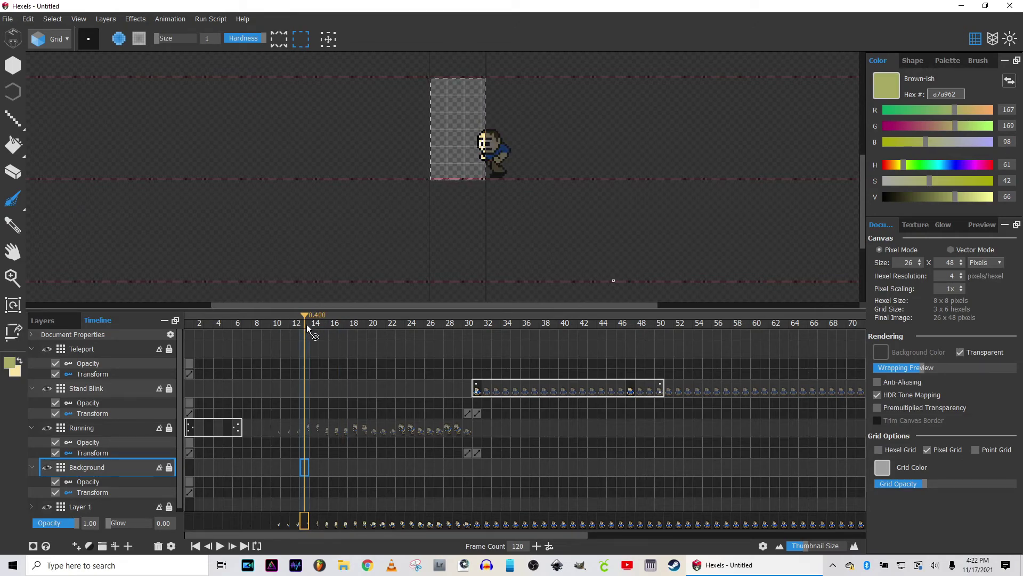
left_click_drag(305, 310, 188, 335)
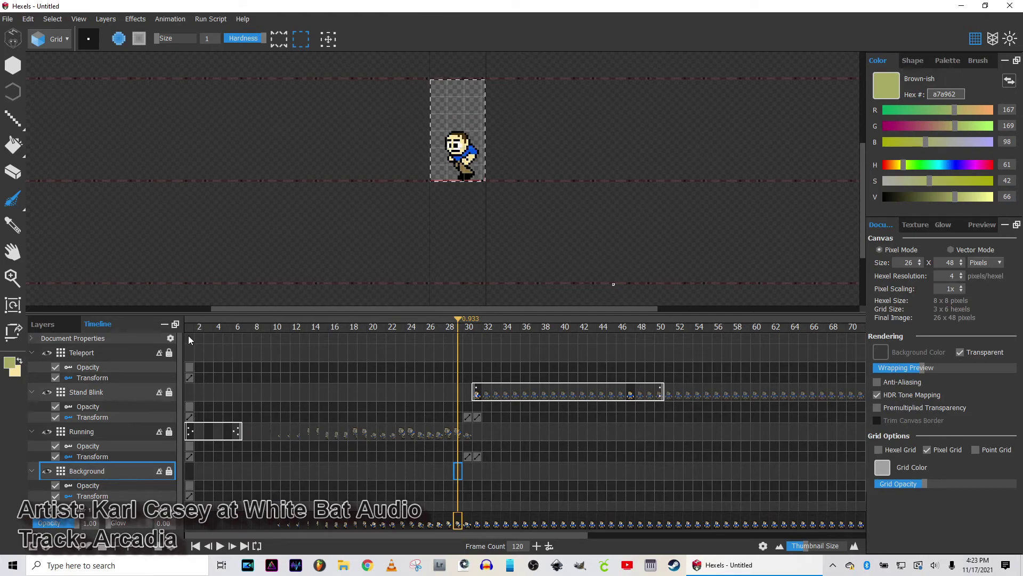
left_click(199, 494)
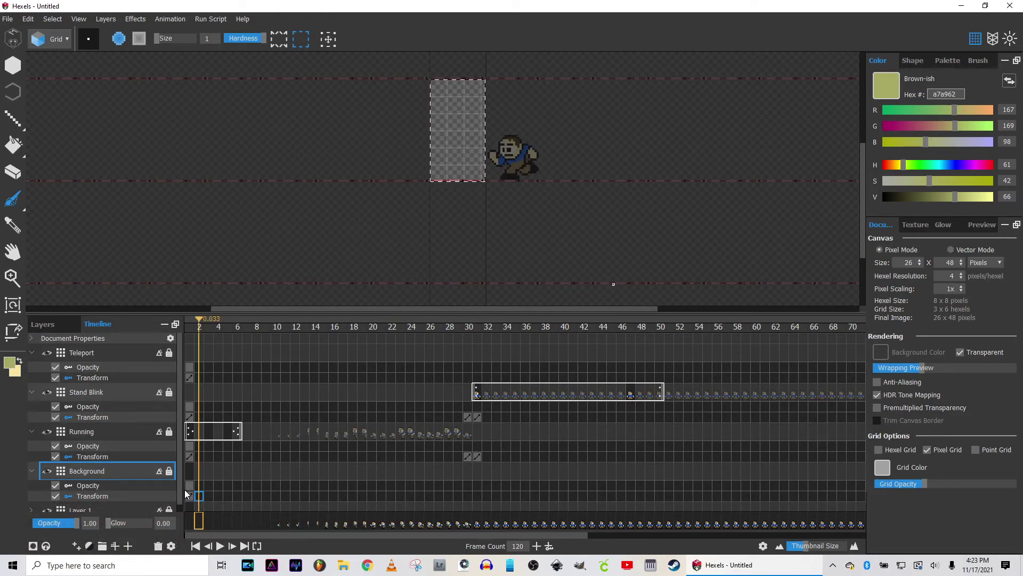
Shift the Background layer horizontally to position 38.75, 0.00 at frame 30, adding a Transform key there
left_click(468, 495)
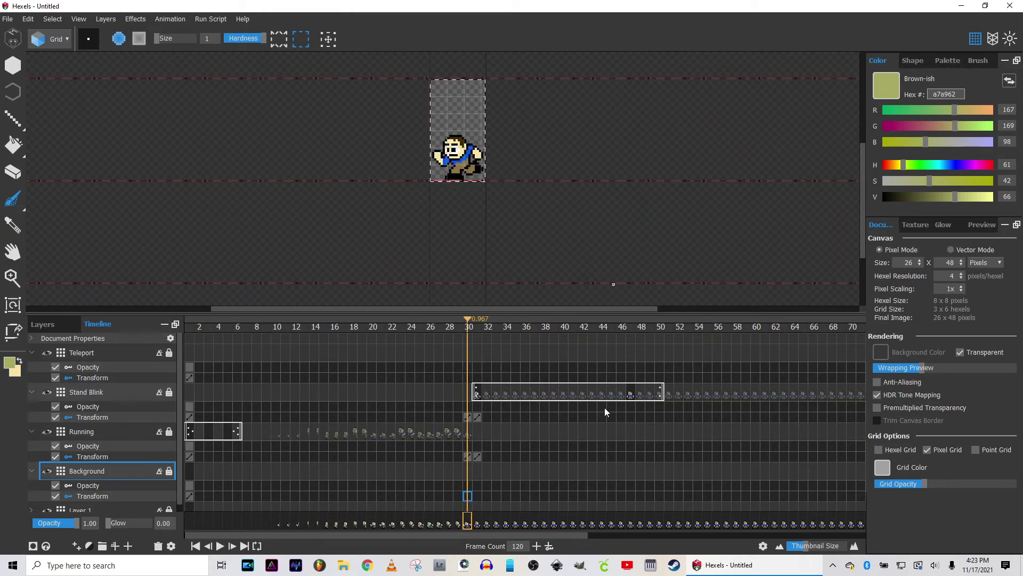
left_click(12, 305)
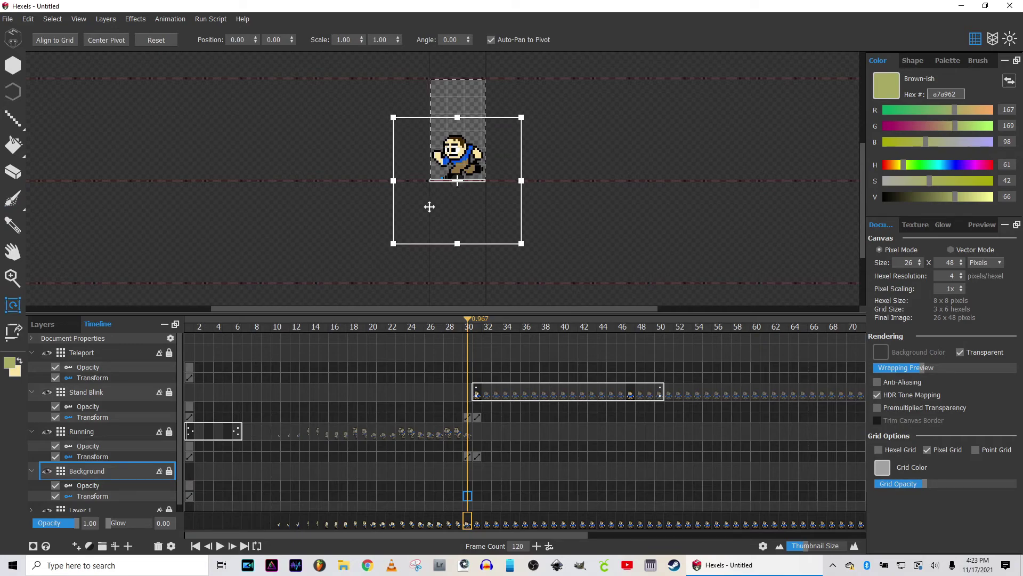
key("Right")
key("Right")
key("Right")
key("Right")
key("Right")
key("Right")
key("Right")
key("Right")
key("Right")
key("Right")
key("Right")
key("Right")
key("Right")
key("Right")
key("Right")
key("Right")
key("Right")
key("Right")
key("Right")
key("Right")
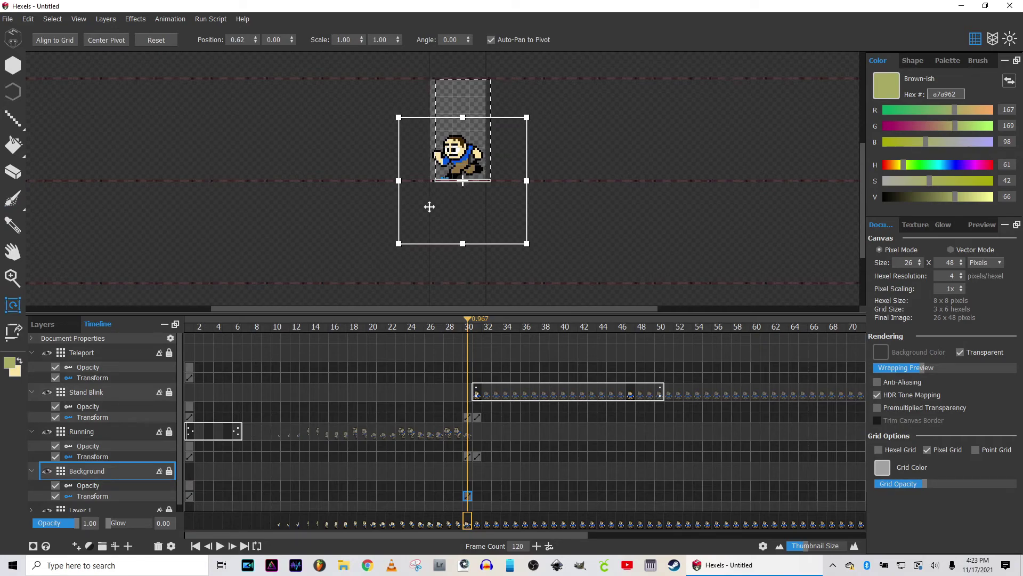
key("Right")
key("Right")
key("Right")
key("Right")
key("Right")
key("Right")
key("Right")
key("Right")
key("Right")
key("Right")
key("Right")
key("Right")
key("Right")
key("Right")
key("Right")
key("Right")
key("Right")
key("Right")
key("Right")
key("Right")
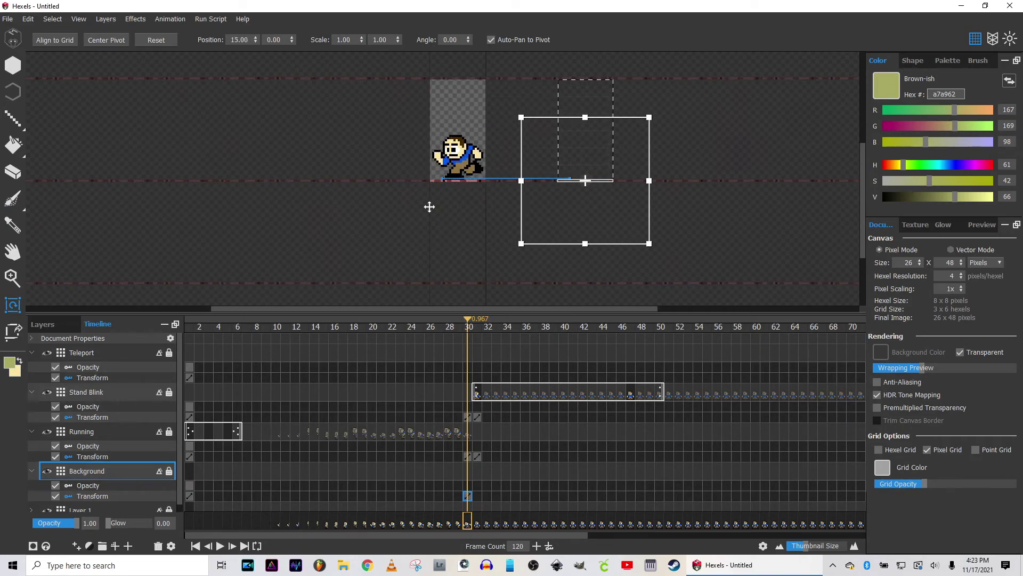
key("Right")
key("Right")
key("Right")
key("Right")
key("Right")
key("Right")
key("Right")
key("Right")
key("Right")
key("Right")
key("Right")
key("Right")
key("Right")
key("Right")
key("Right")
key("Right")
key("Right")
key("Right")
key("Right")
key("Right")
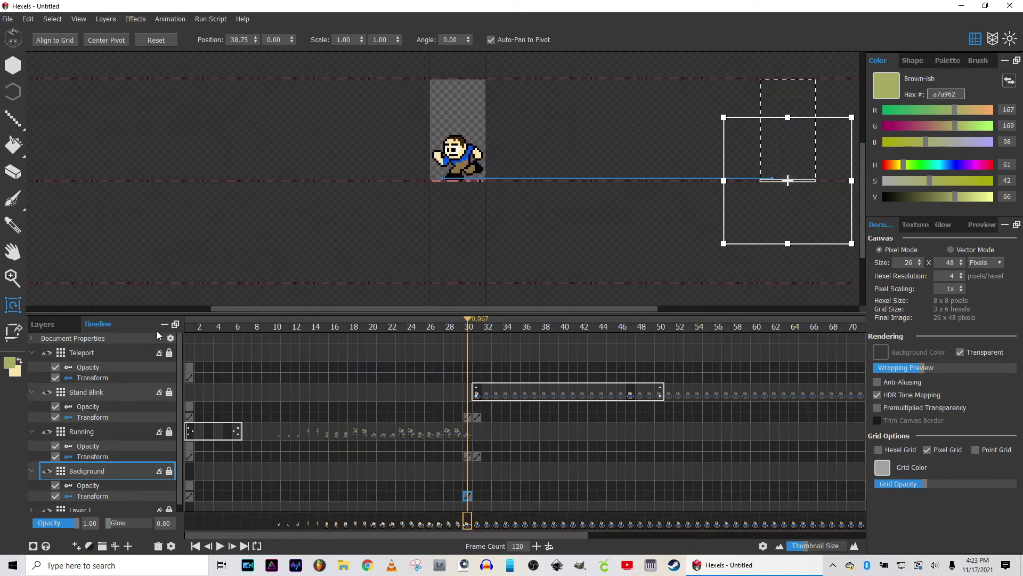
Play the animation from frame 1 to check the background's scrolling during the run-in, and stop playback
left_click(193, 327)
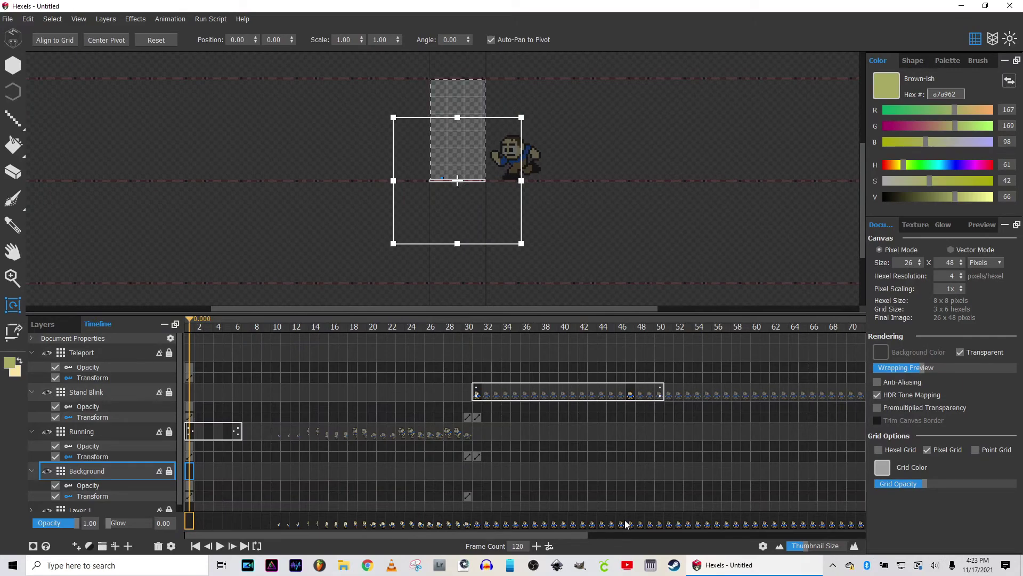
key("space")
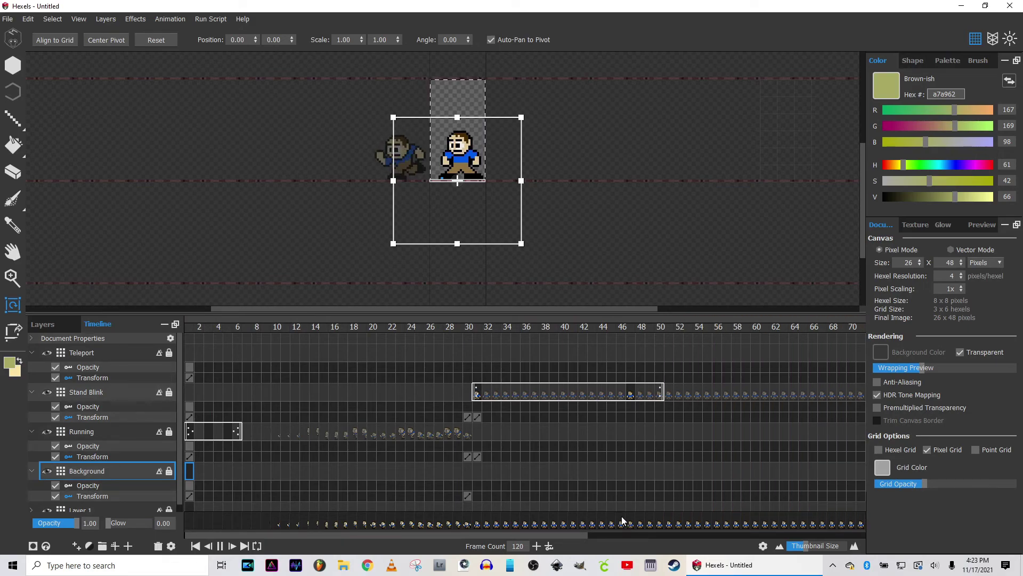
mouse_move(774, 569)
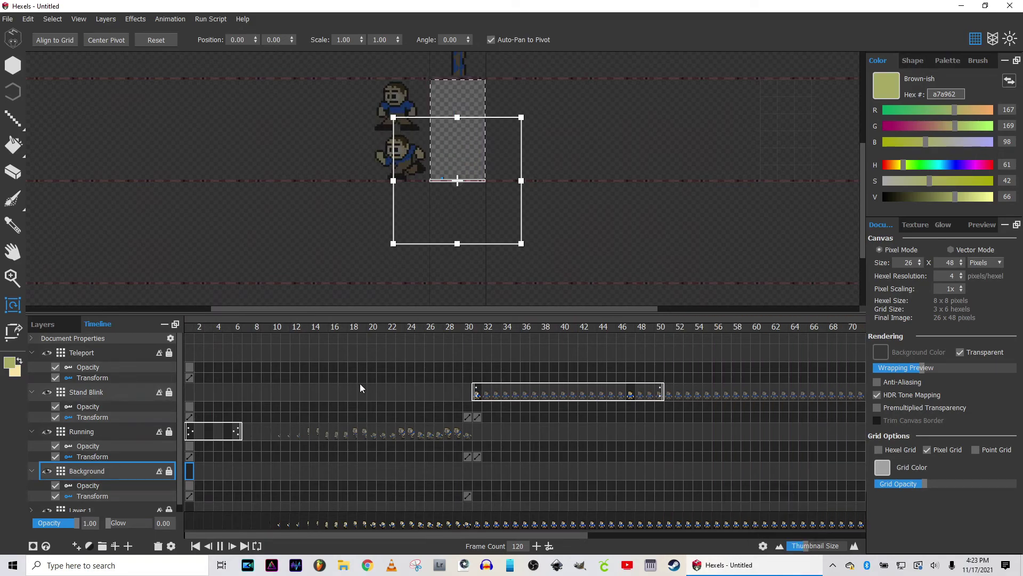
key("space")
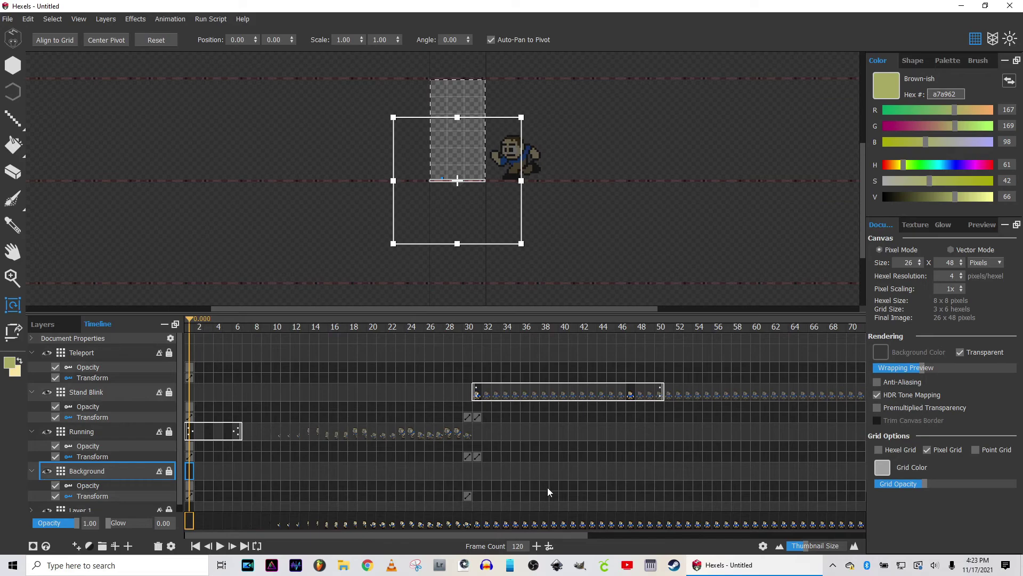
Shift the Background layer's Transform key at frame 30 back to horizontal position 24.38
left_click(467, 495)
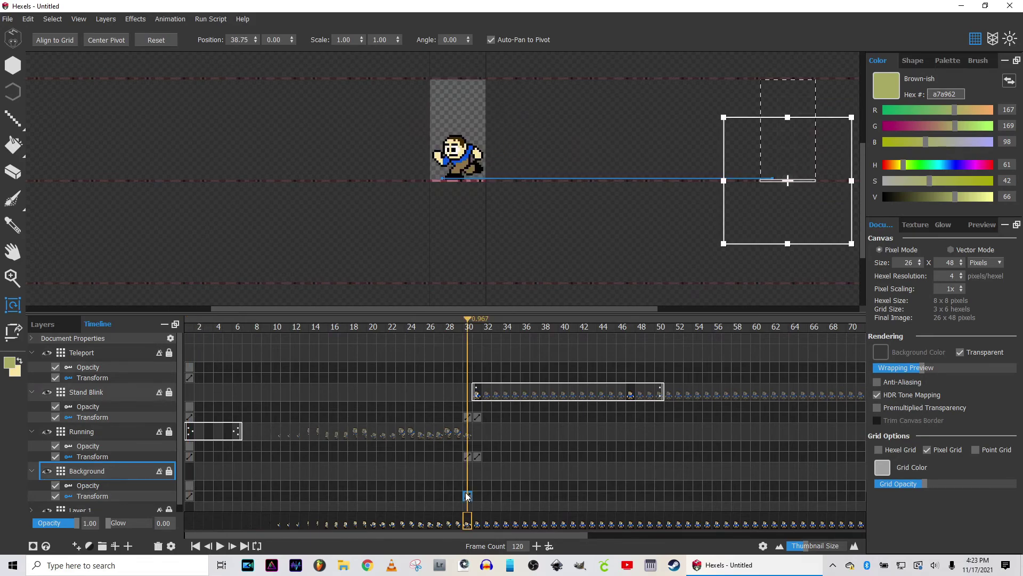
key("Left")
key("Left")
key("Left")
key("Left")
key("Left")
key("Left")
key("Left")
key("Left")
key("Left")
key("Left")
key("Left")
key("Left")
key("Left")
key("Left")
key("Left")
key("Left")
key("Left")
key("Left")
key("Left")
key("Left")
key("Left")
key("Left")
key("Left")
key("Left")
key("Left")
key("Left")
key("Left")
key("Left")
key("Left")
key("Left")
key("Left")
key("Left")
key("Left")
key("Left")
key("Left")
key("Left")
key("Left")
key("Left")
key("Left")
key("Left")
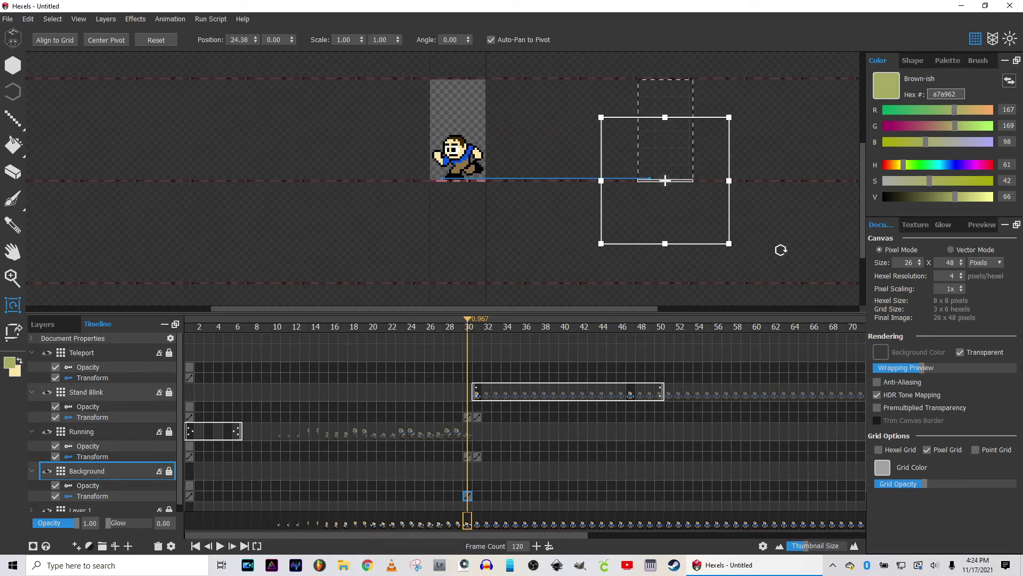
Play the animation from frame 1 to check the slower background scrolling, and stop playback
key("Home")
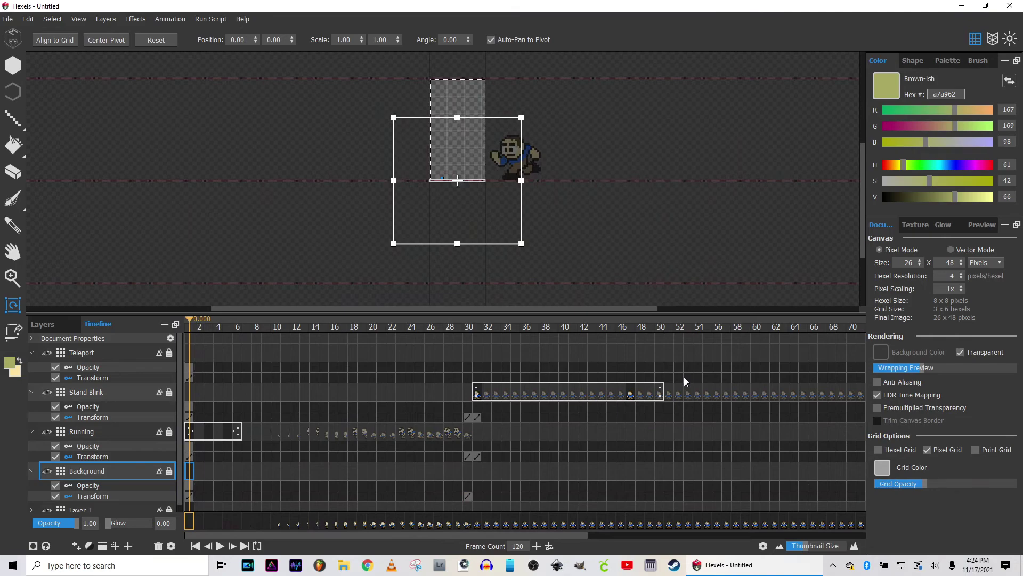
key("space")
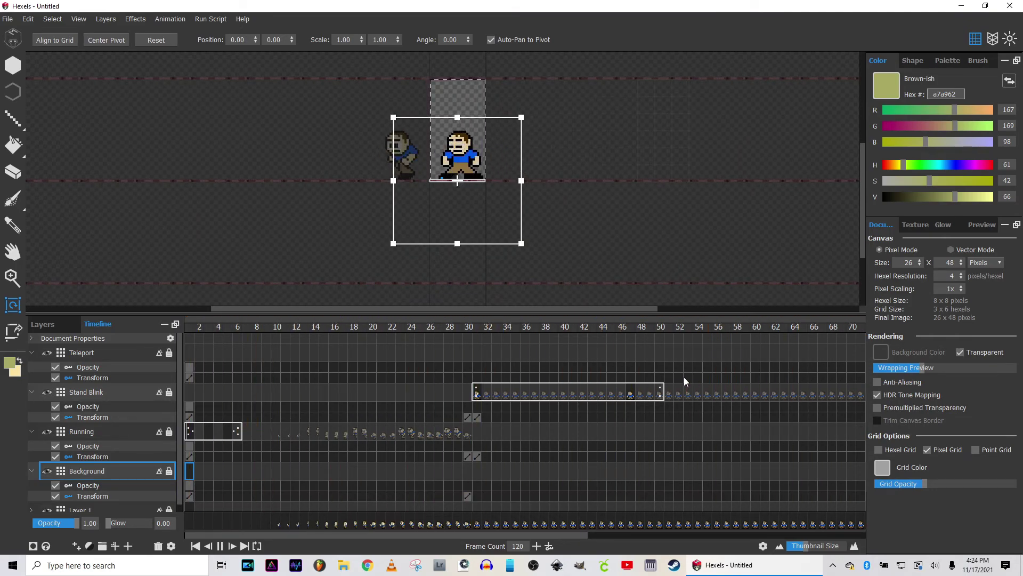
key("space")
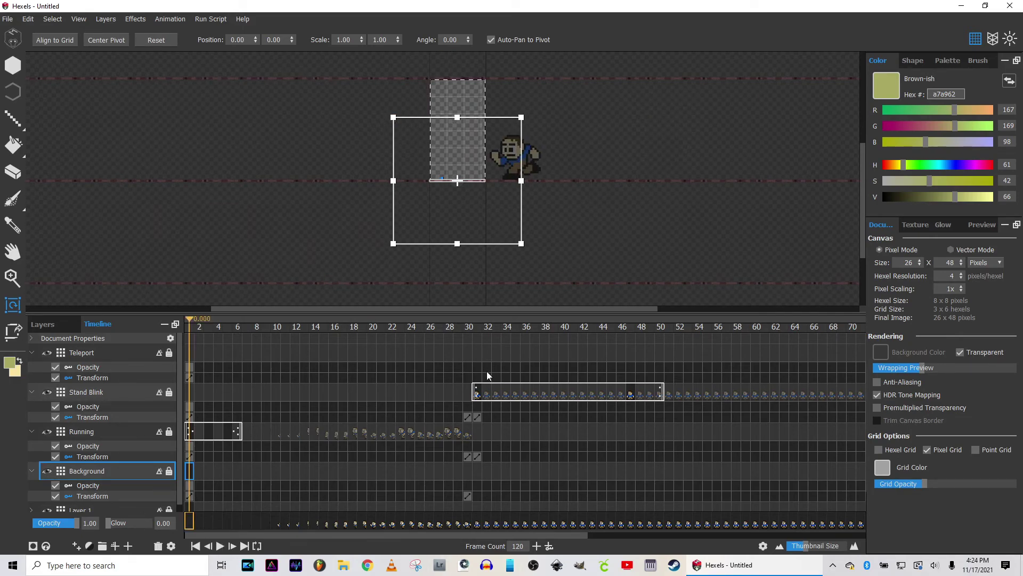
Move the Background layer's Transform key at frame 30 to horizontal position 13.75
left_click(467, 495)
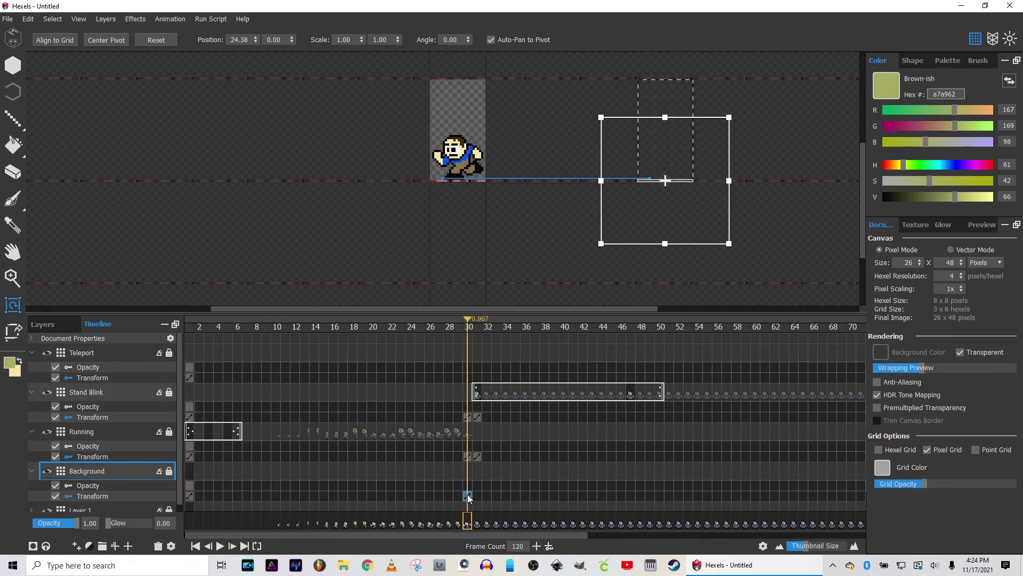
key("Left")
key("Left")
key("Left")
key("Left")
key("Left")
key("Left")
key("Left")
key("Left")
key("Left")
key("Left")
key("Left")
key("Left")
key("Left")
key("Left")
key("Left")
key("Left")
key("Left")
key("Left")
key("Left")
key("Left")
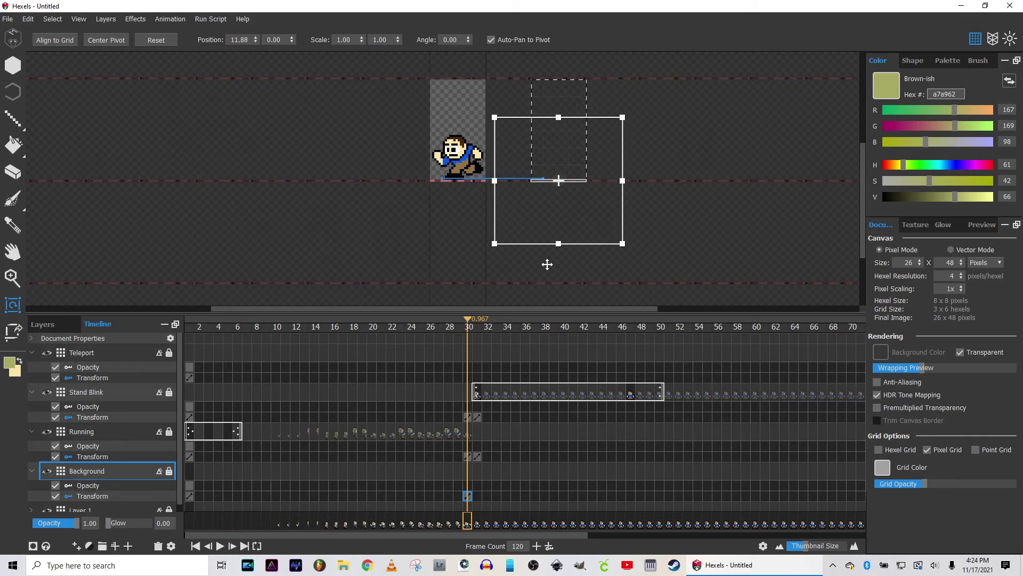
key("Right")
key("Right")
key("Right")
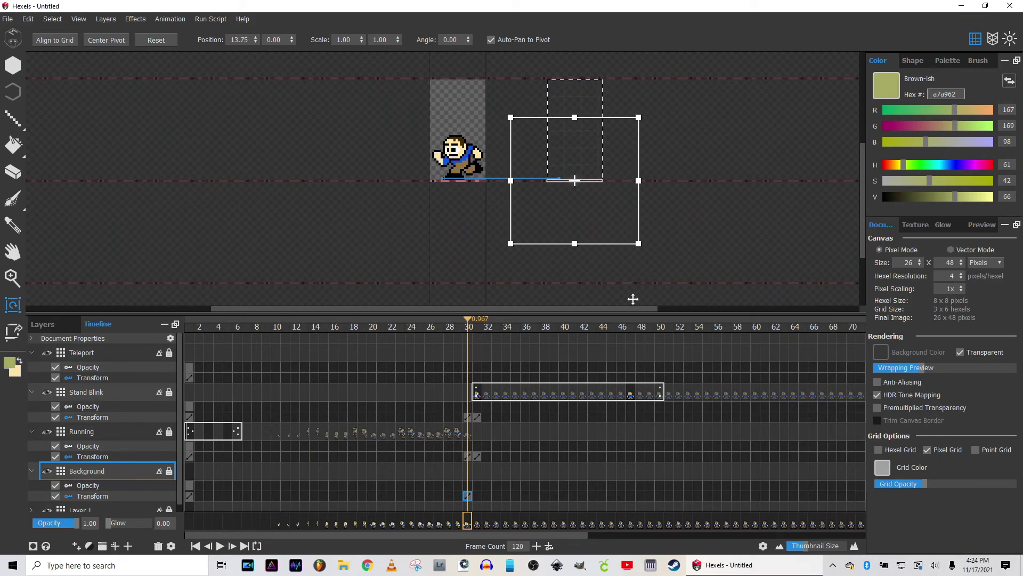
Replay the animation from the first frame to compare the background's speed with the character's run
key("Home")
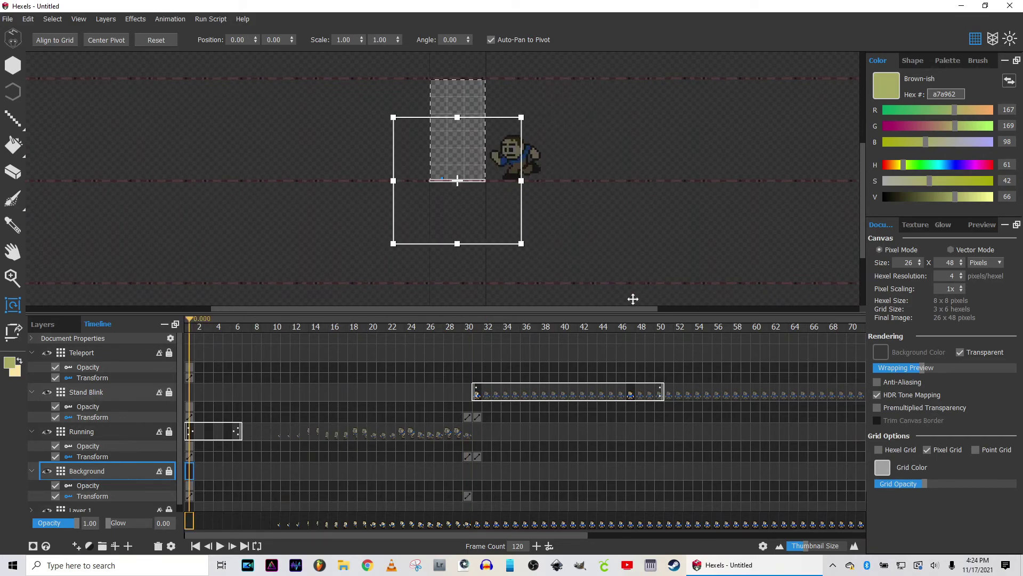
key("space")
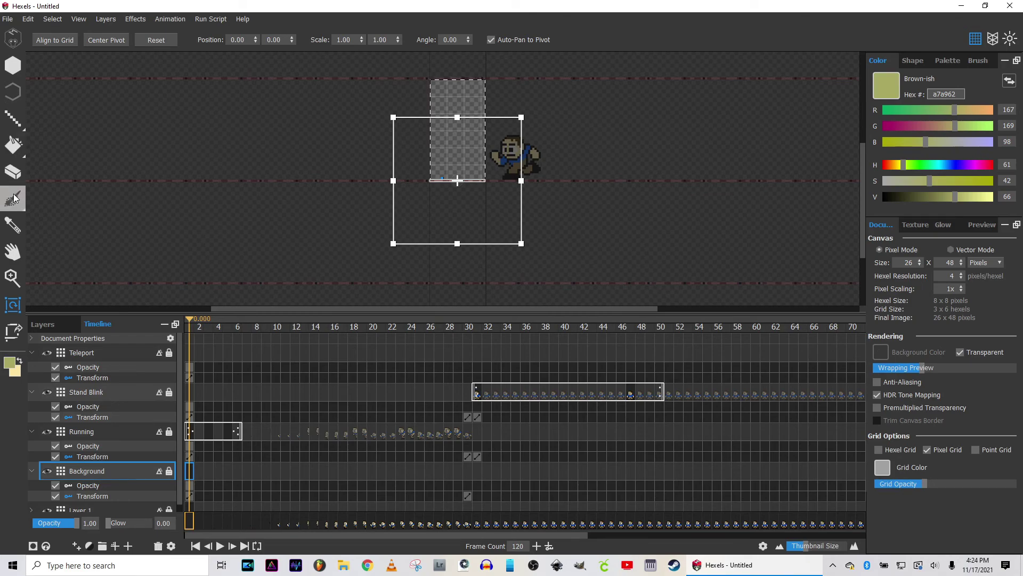
Switch to the rectangular selection tool and start exporting the animation as an animated GIF named "test run" in the Twitch folder
left_click_drag(16, 207, 20, 201)
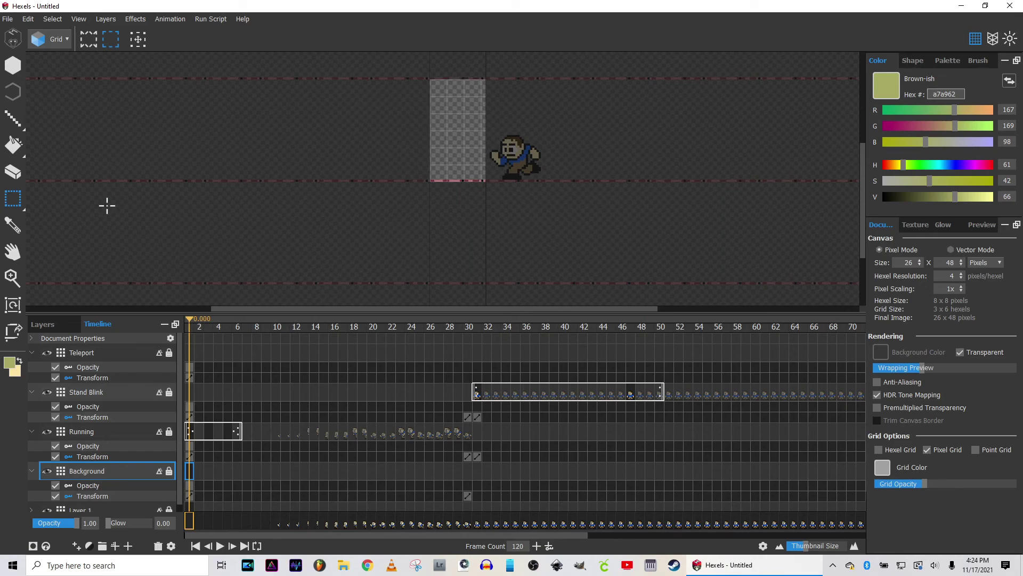
left_click(11, 20)
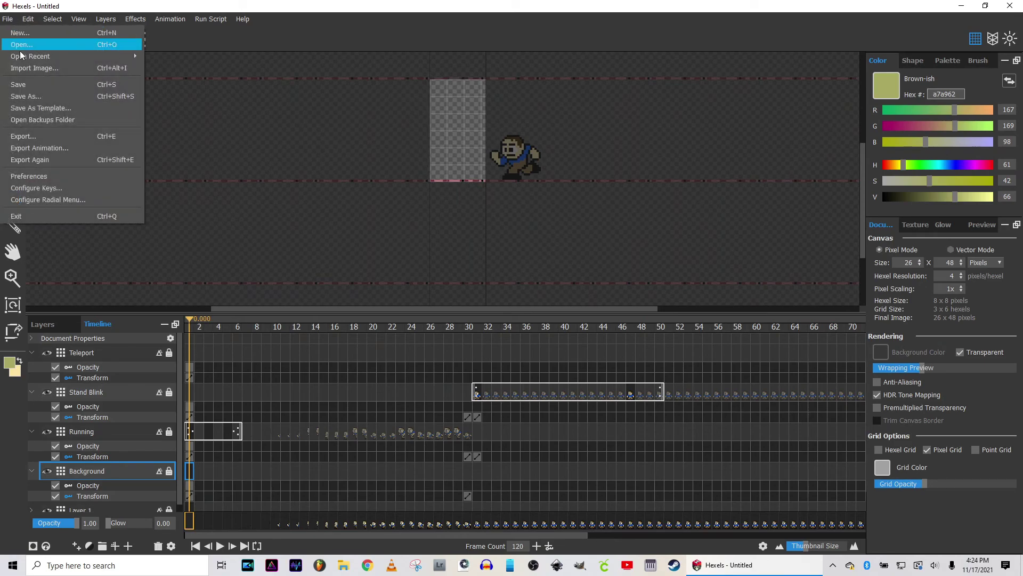
left_click(50, 145)
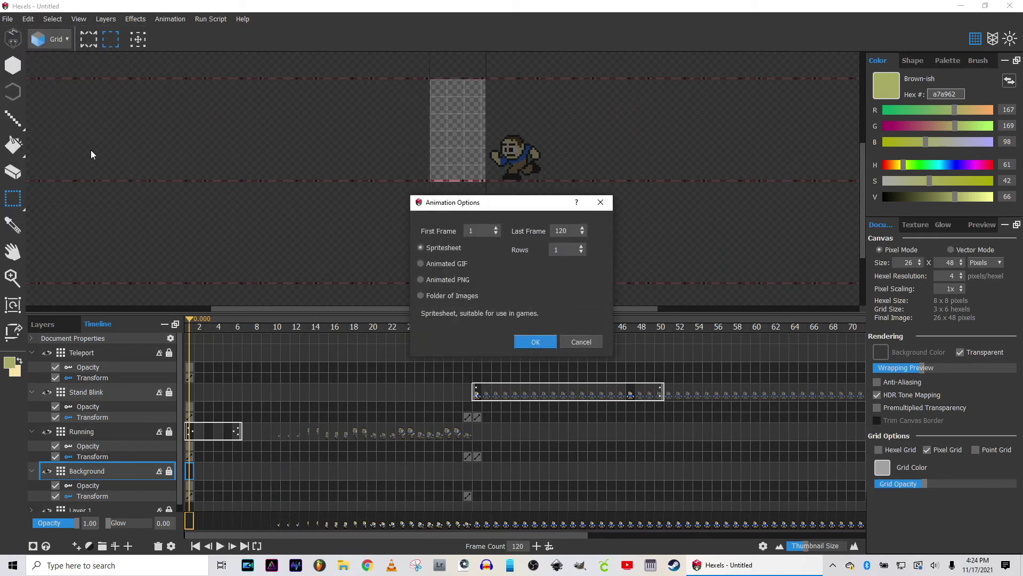
left_click(427, 262)
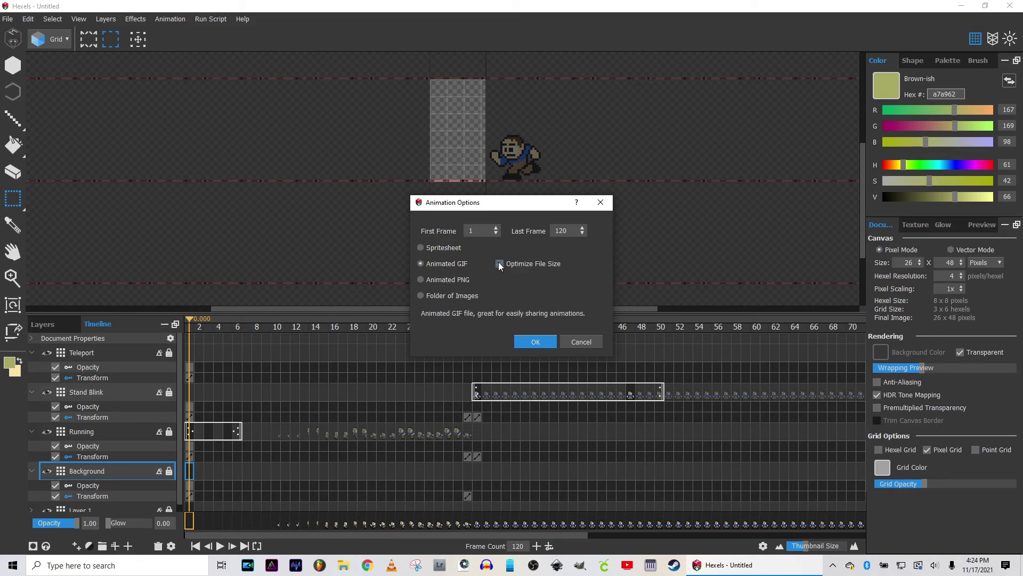
left_click(536, 342)
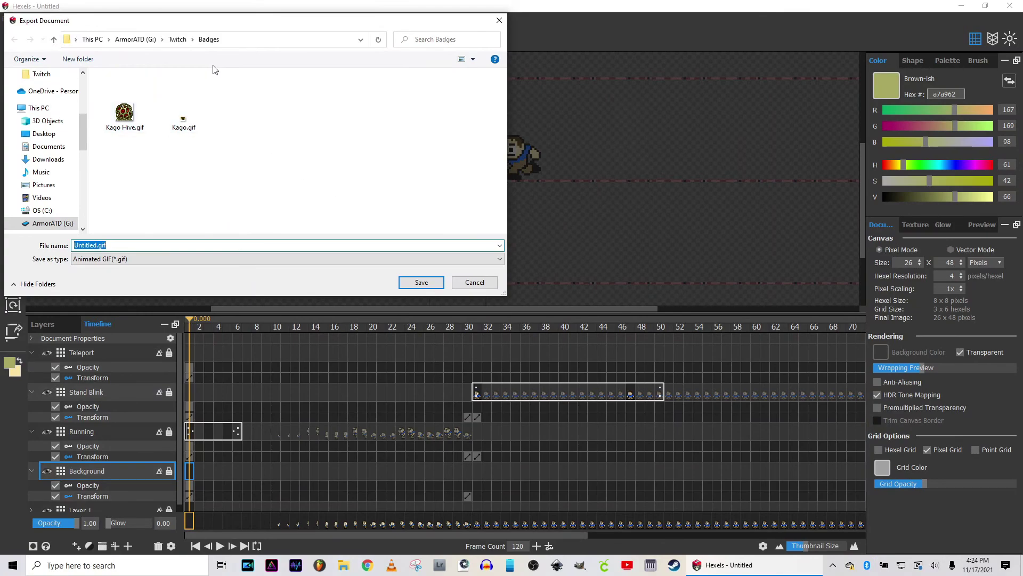
left_click(178, 39)
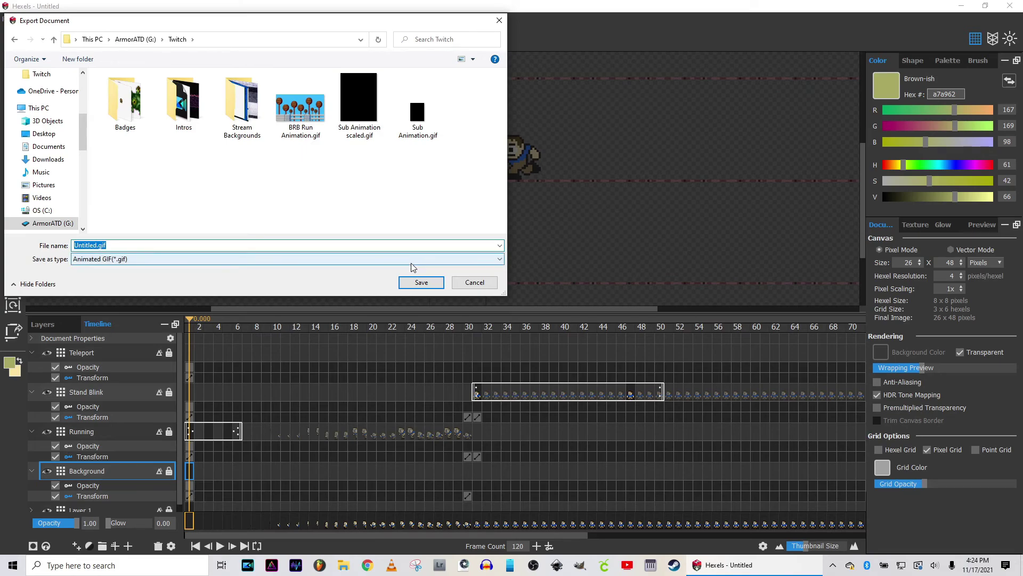
type("test run")
key("Return")
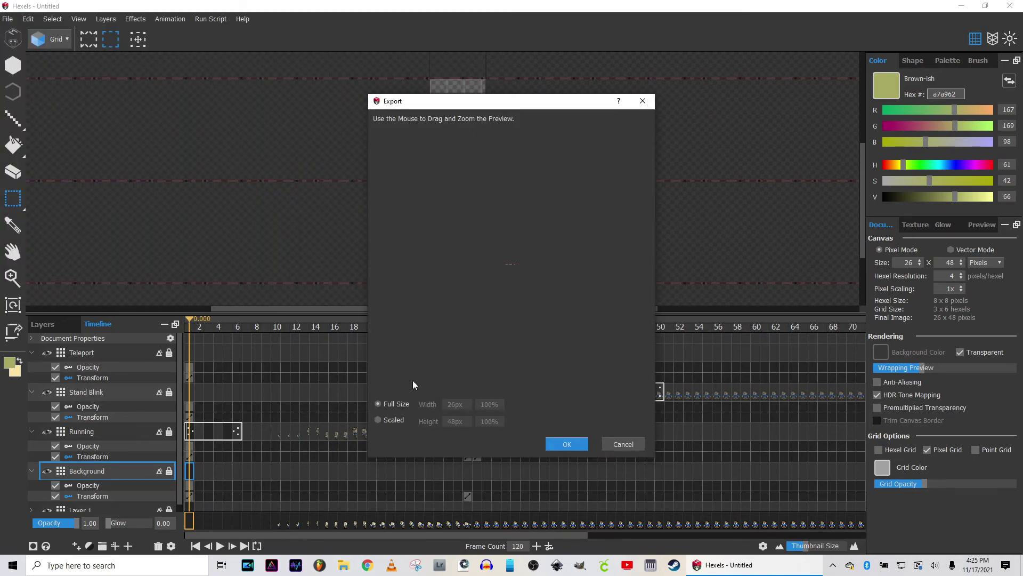
Try a 500% scale for the GIF, return to Full Size and export it
left_click(379, 420)
left_click(485, 421)
key("BackSpace")
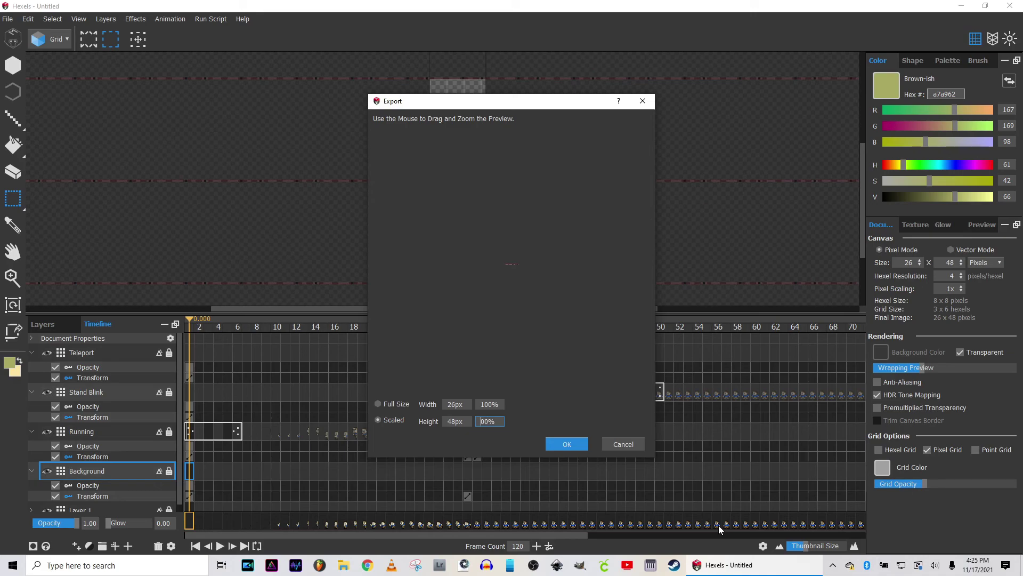
type("5")
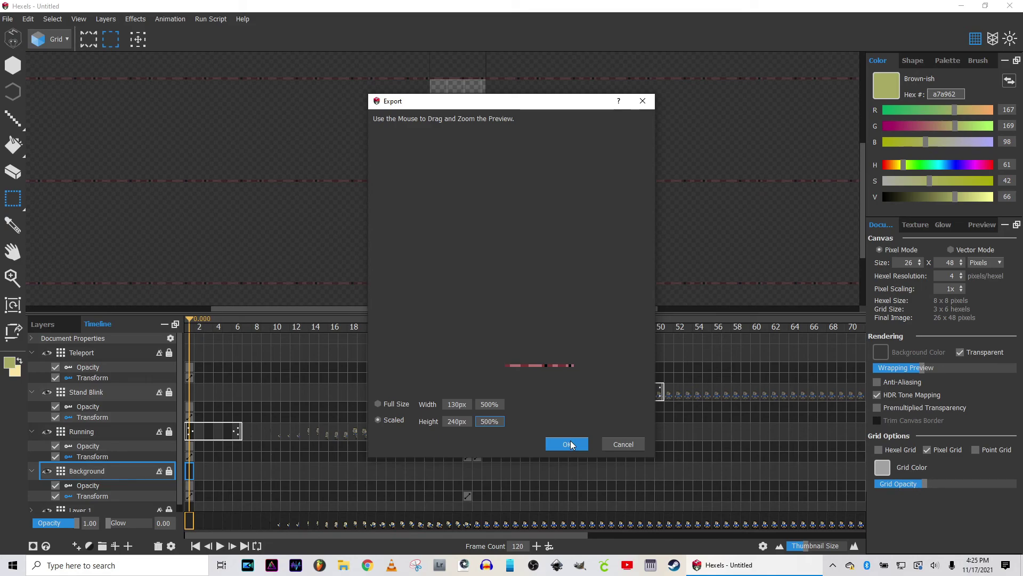
left_click(377, 404)
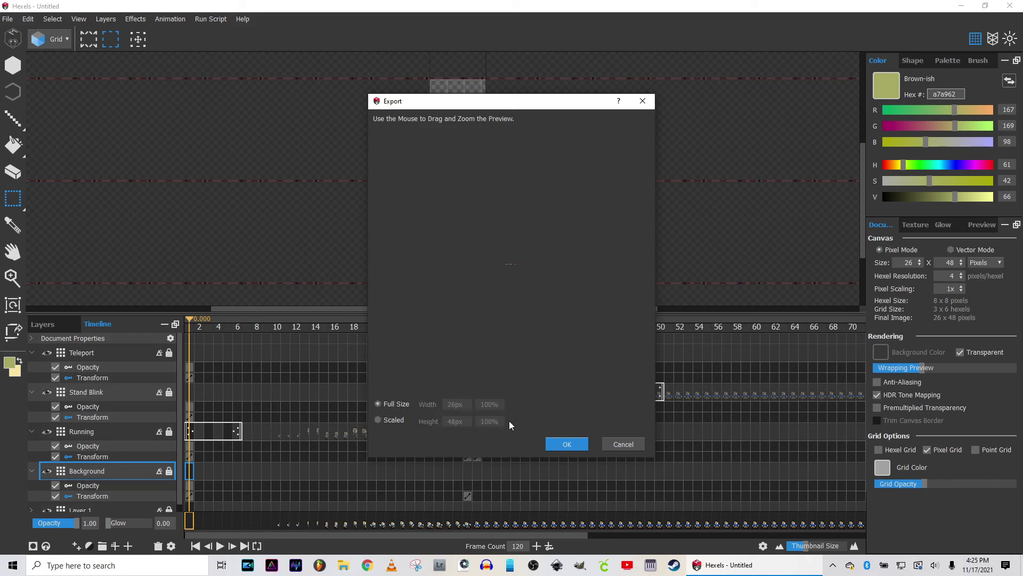
left_click(565, 443)
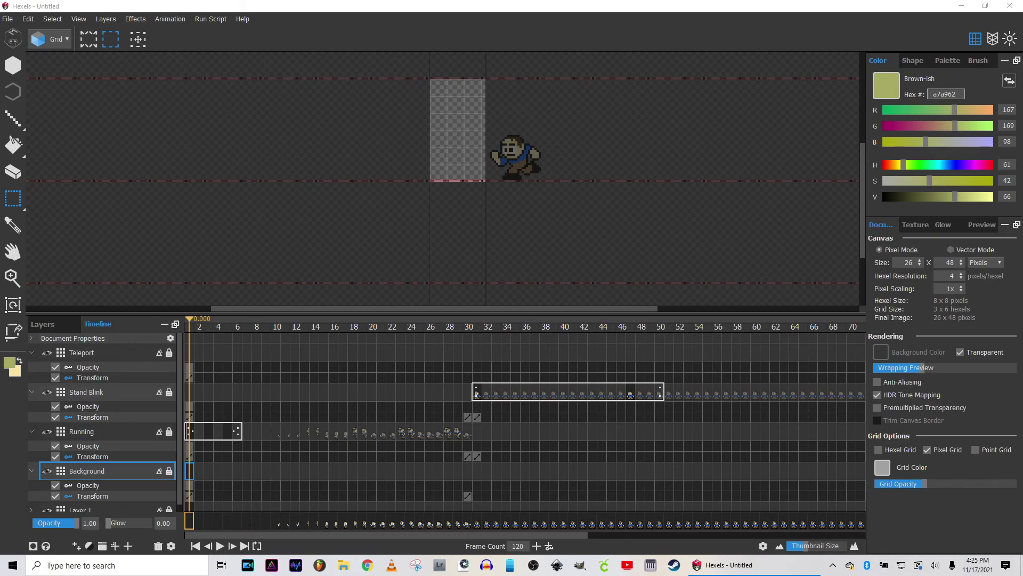
Open test run.gif in Photos, zoom in to examine the exported animation, and close the viewer
left_click_drag(1022, 160, 380, 185)
double_click(401, 152)
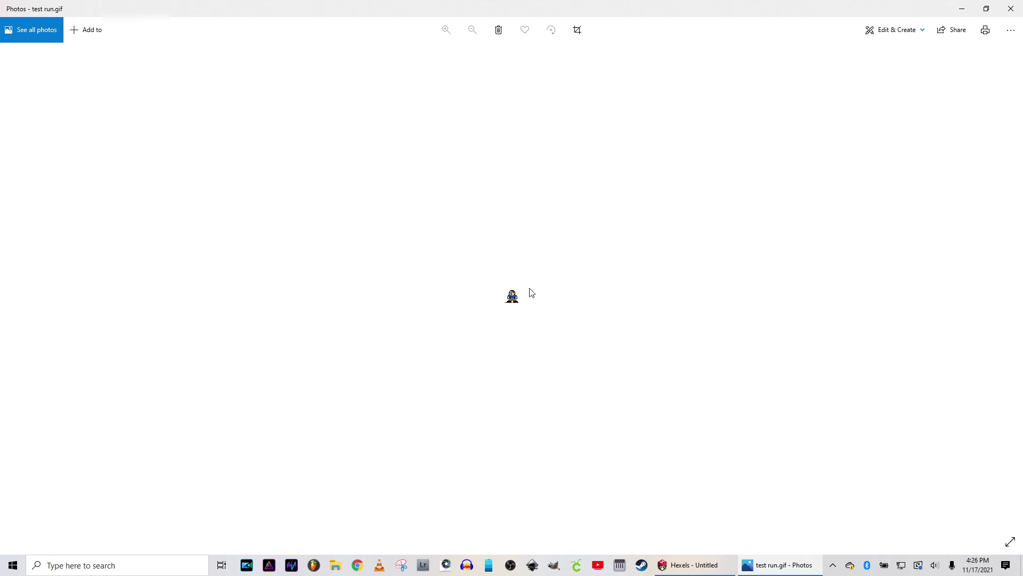
scroll(521, 290, "up", 3)
scroll(523, 291, "up", 4)
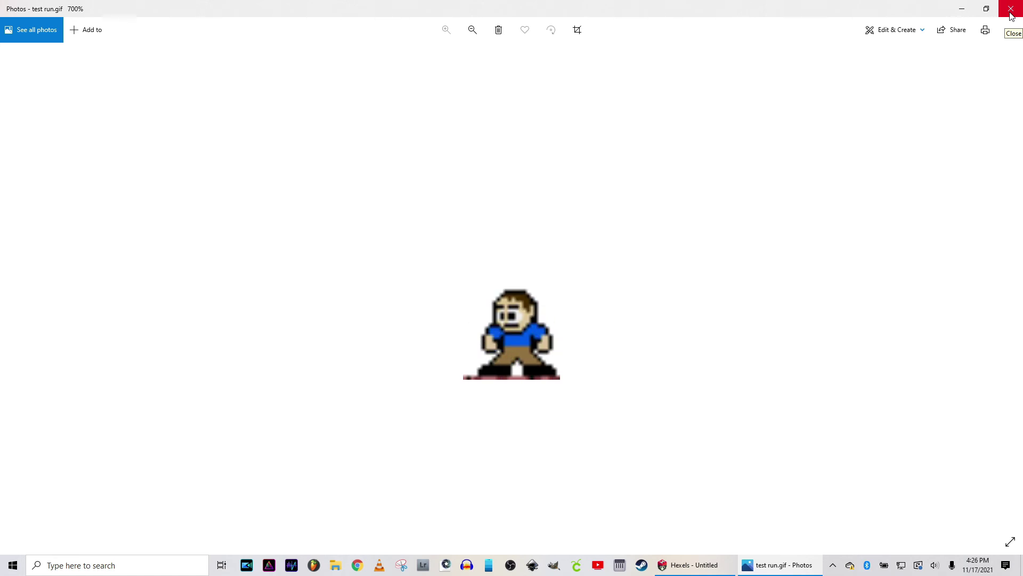
left_click(1010, 10)
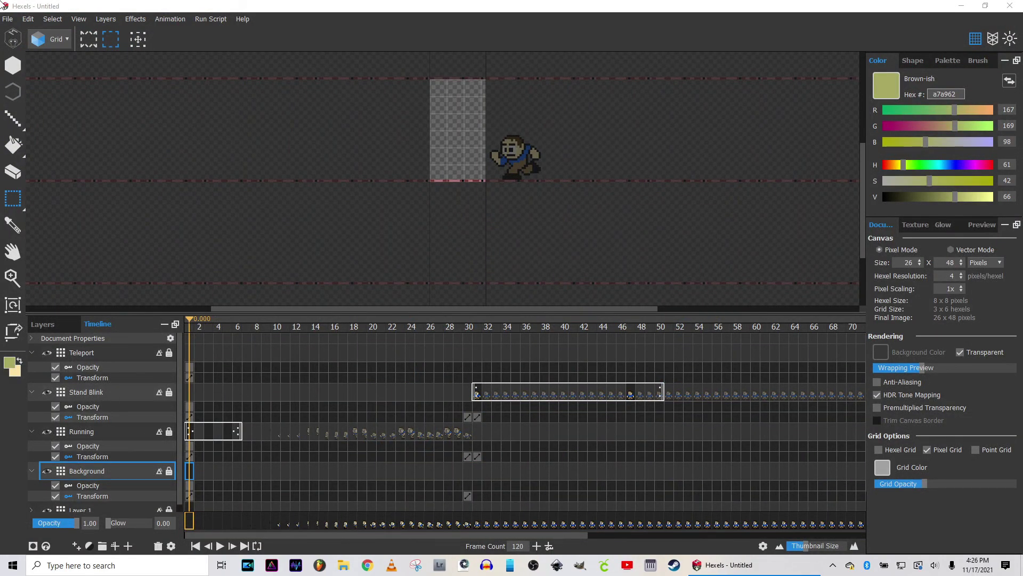
Start another animated GIF export of the animation, replacing the existing test run.gif
left_click(8, 19)
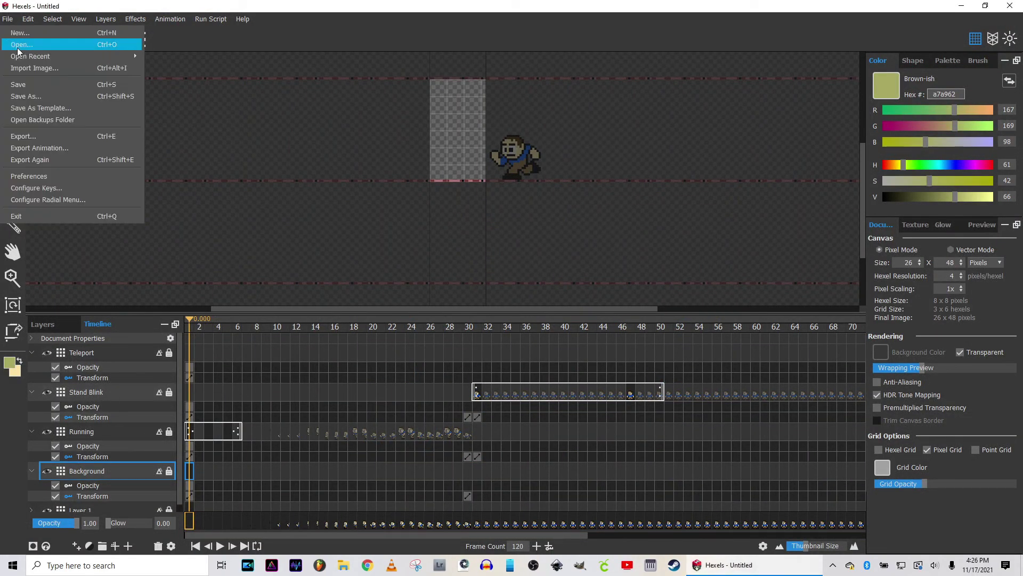
left_click(43, 147)
left_click(551, 344)
left_click(436, 281)
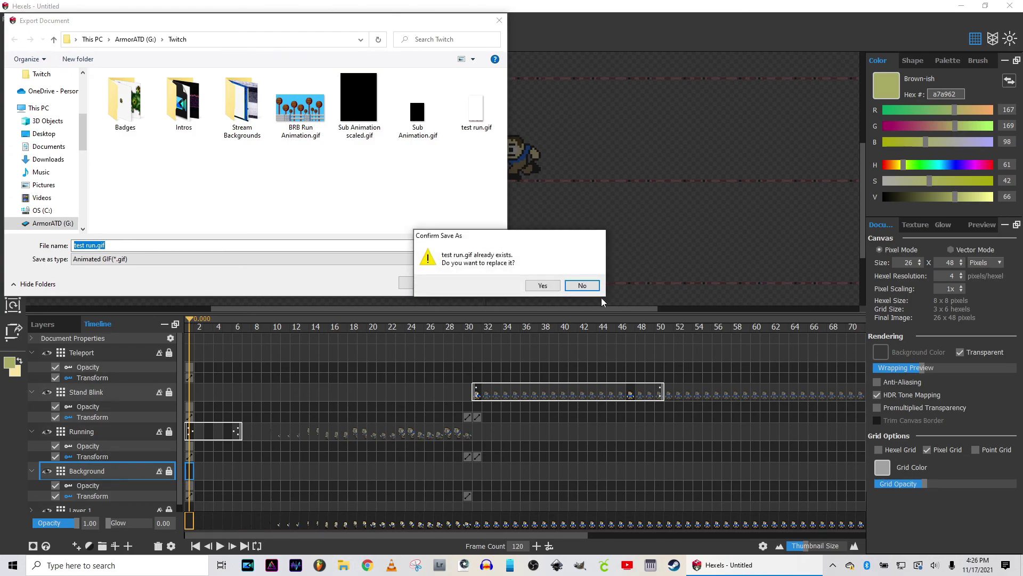
left_click(552, 287)
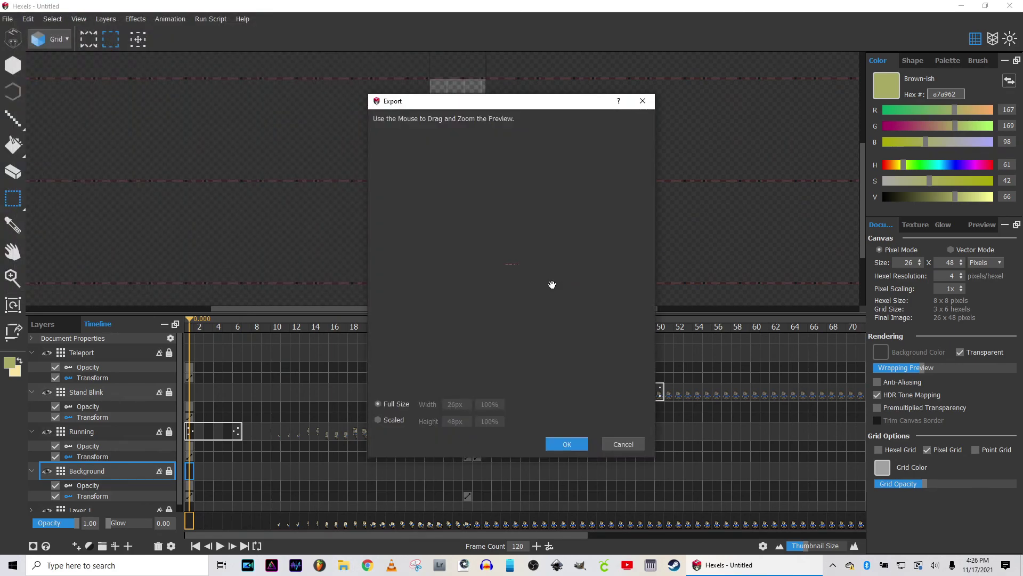
Export the GIF scaled to 1000%, check the result in Photos and close the viewer
left_click(389, 420)
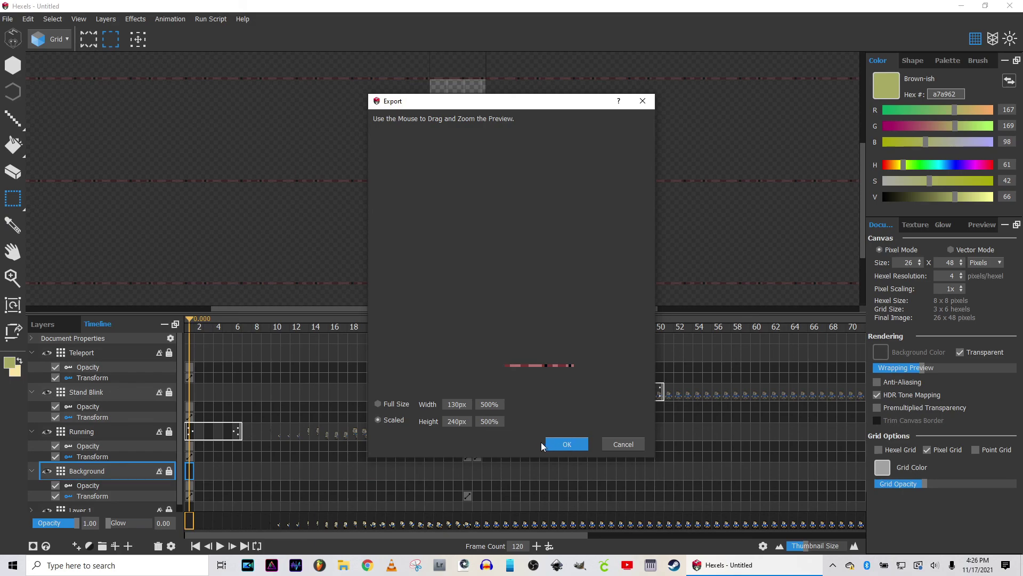
left_click(483, 421)
key("BackSpace")
key("BackSpace")
key("BackSpace")
type("1000")
left_click(572, 447)
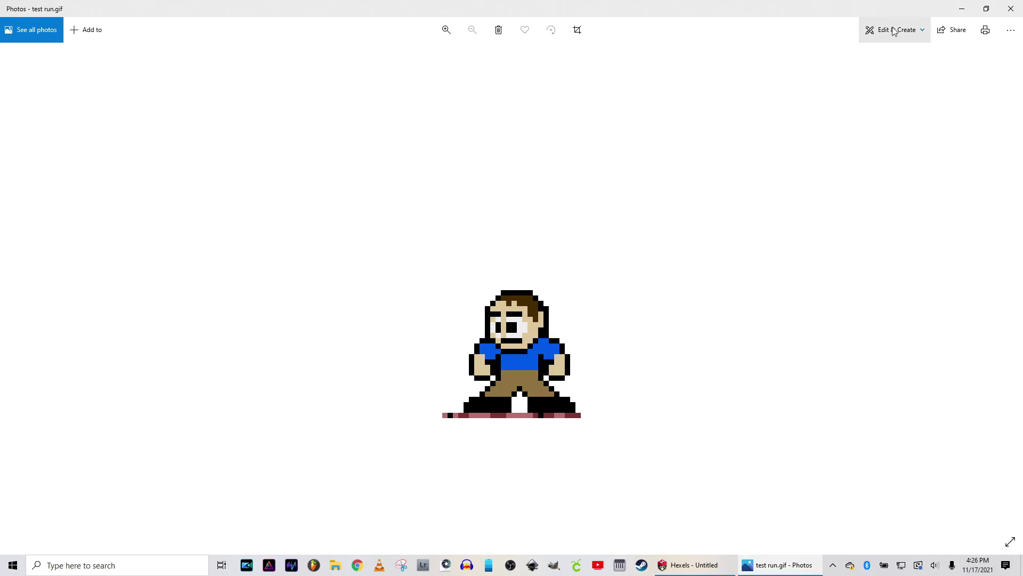
left_click(1011, 8)
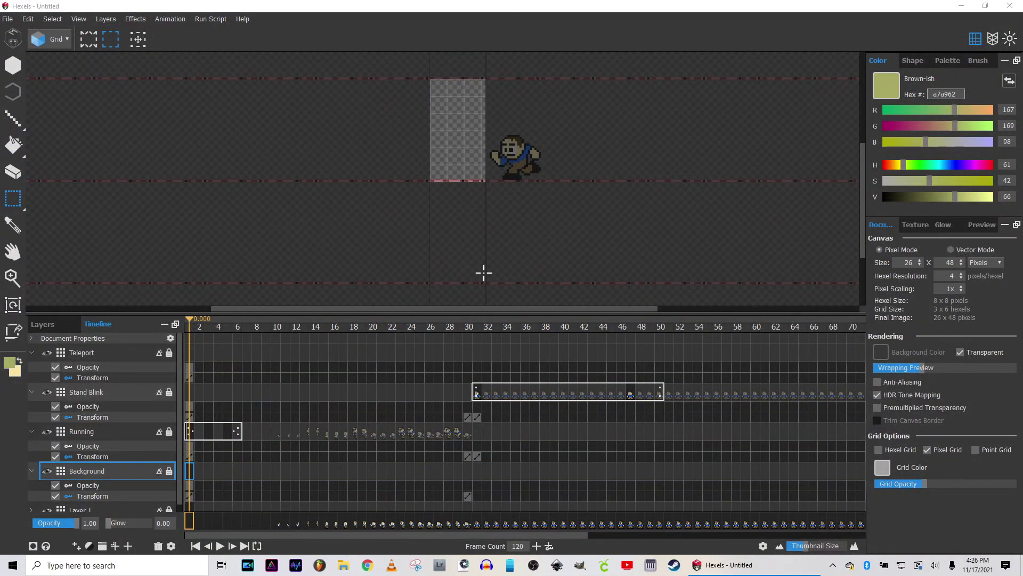